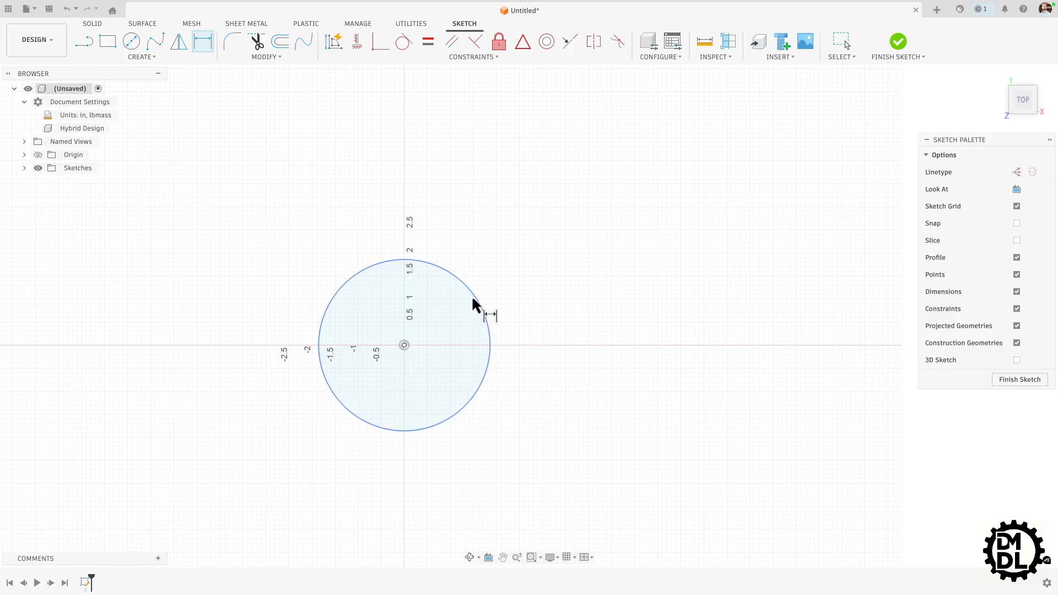
Step: Dimension the circle centred on the origin with a diameter of 6 in
{"action": "left_click", "coordinate": [472, 293]}
{"action": "left_click", "coordinate": [522, 238]}
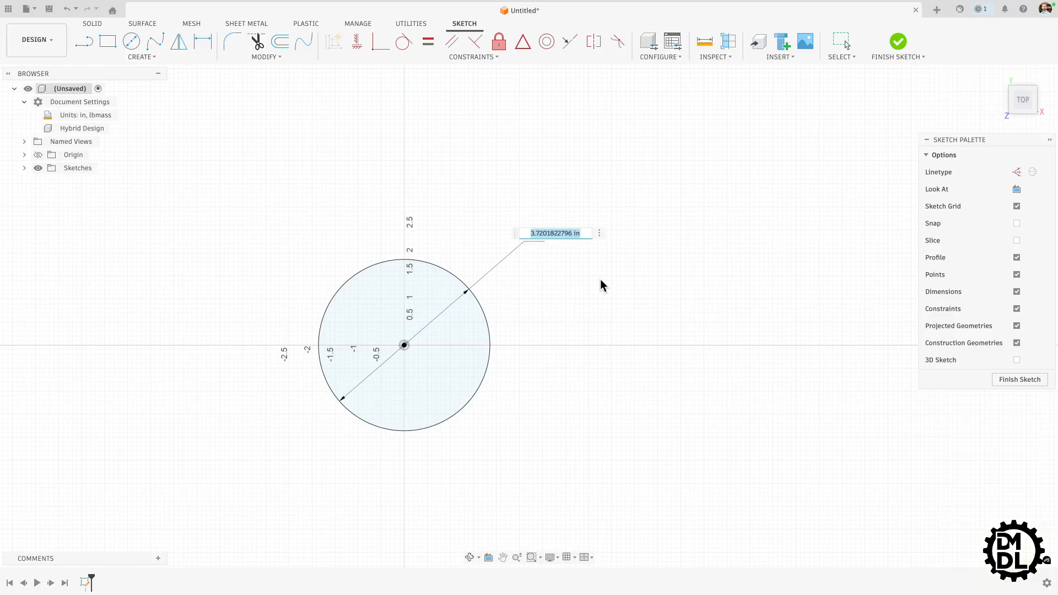
{"action": "type", "text": "6"}
{"action": "key", "text": "Return"}
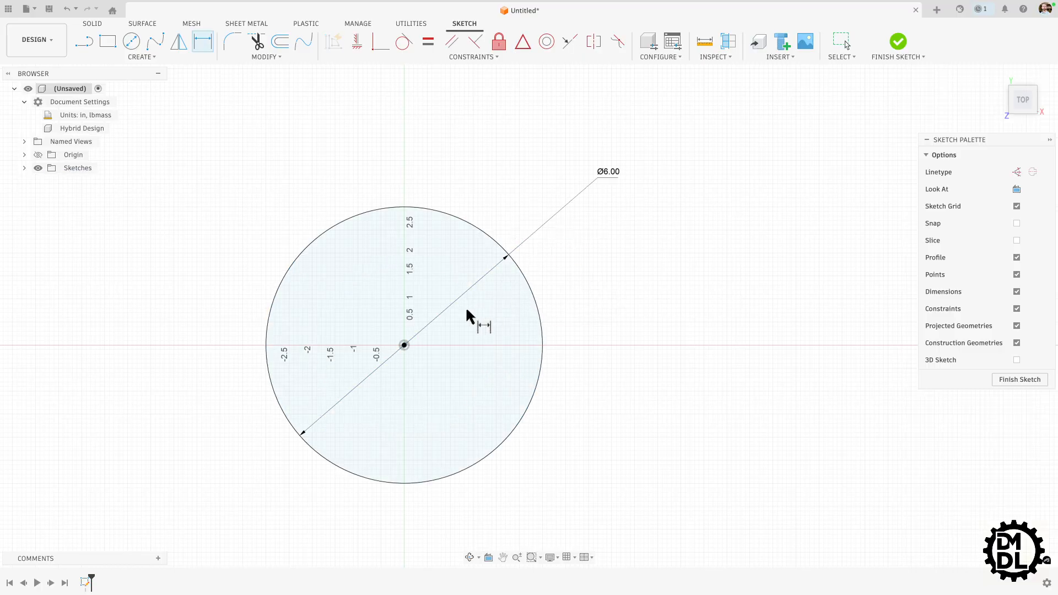
Step: Sketch a horizontal construction line about 6.4 in long from the circle's centre out past its left side
{"action": "scroll", "coordinate": [397, 330], "scroll_direction": "down", "scroll_amount": 3}
{"action": "scroll", "coordinate": [399, 375], "scroll_direction": "up", "scroll_amount": 1}
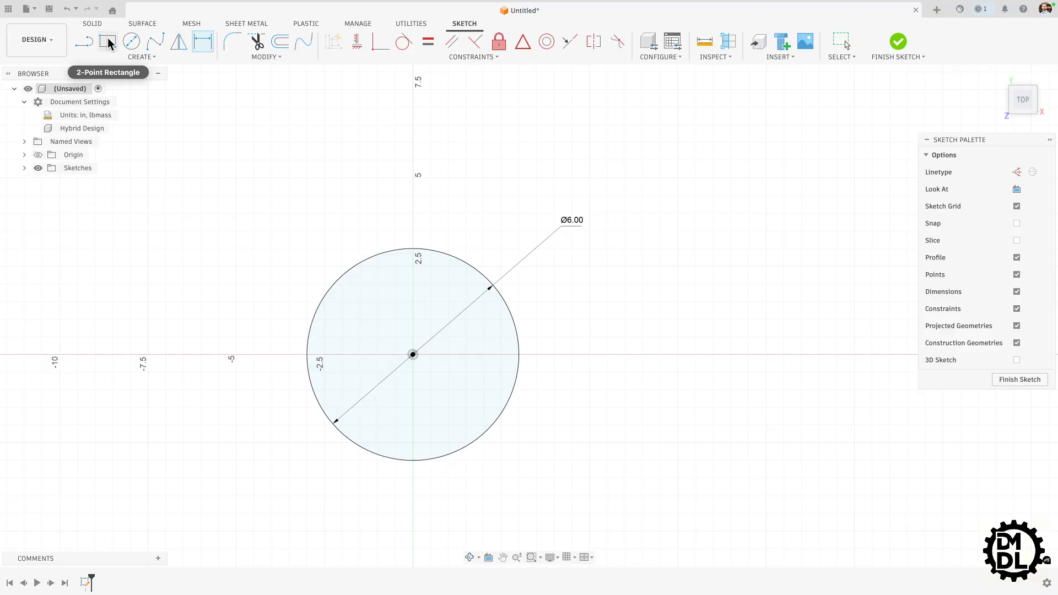
{"action": "key", "text": "l"}
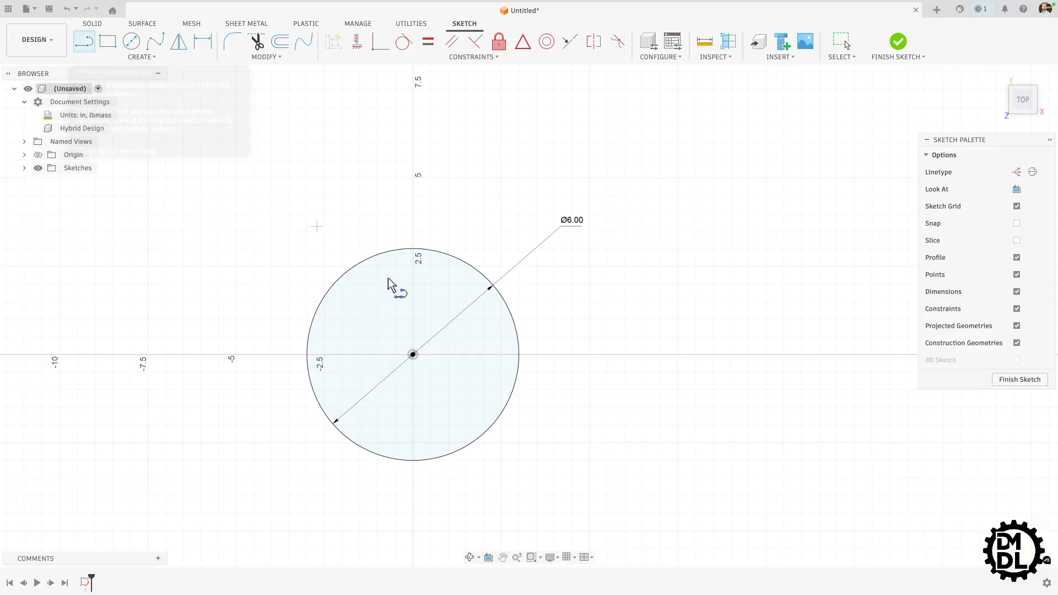
{"action": "left_click", "coordinate": [1016, 172]}
{"action": "left_click", "coordinate": [413, 354]}
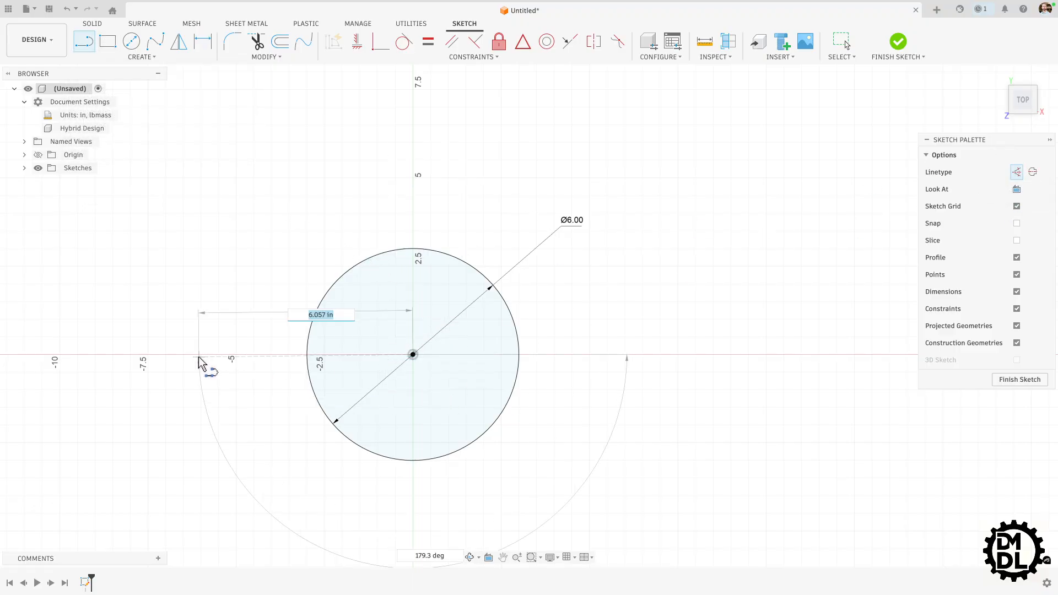
{"action": "left_click", "coordinate": [188, 356]}
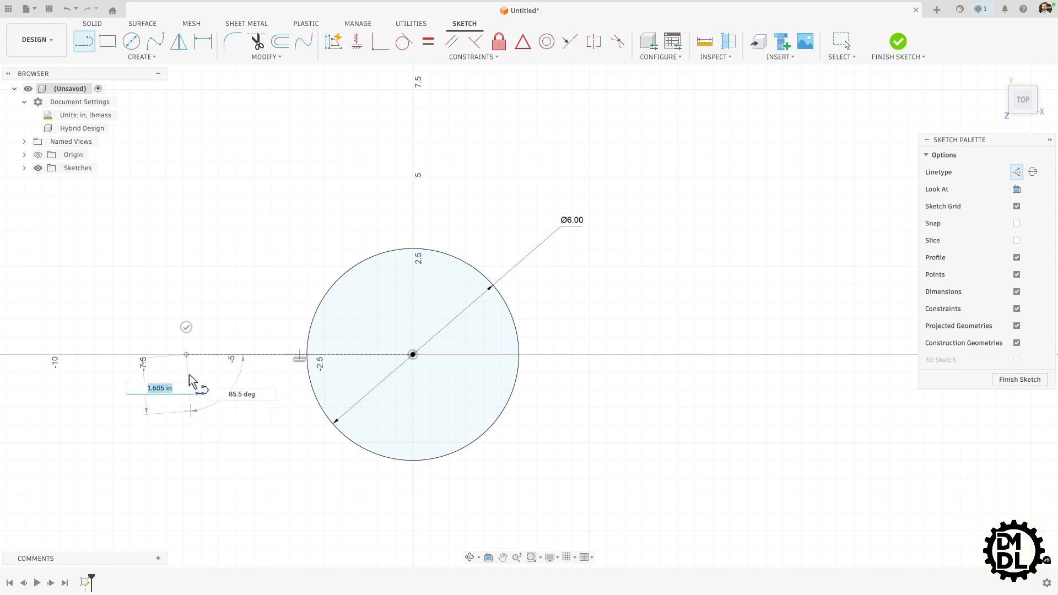
{"action": "left_click", "coordinate": [186, 327]}
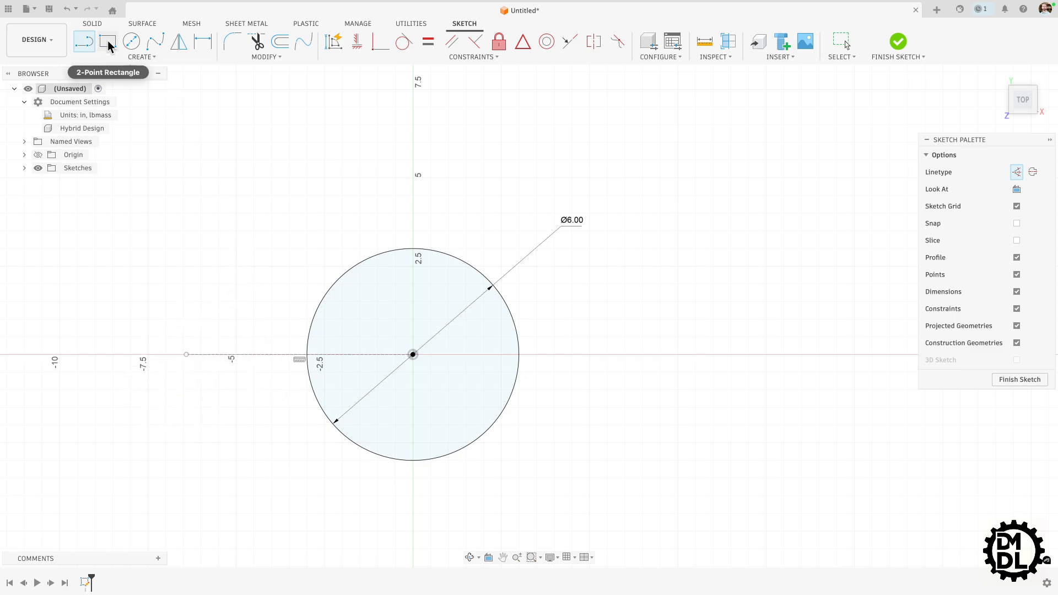
Step: Draw a centre rectangle about 5.6 by 1.6 in with normal lines, centred on the construction line and overlapping the circle's left side
{"action": "left_click", "coordinate": [127, 58]}
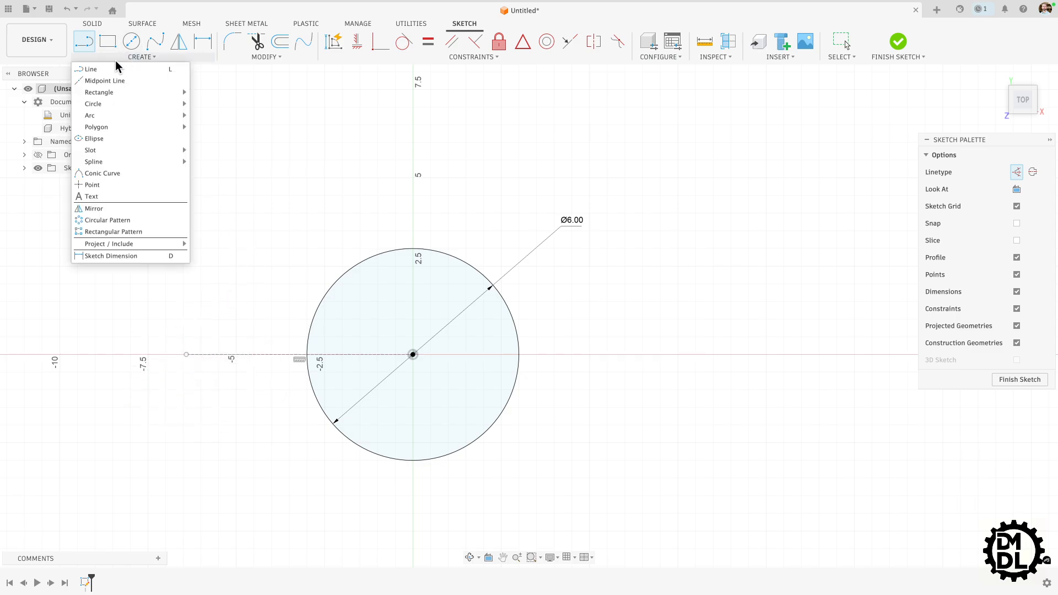
{"action": "mouse_move", "coordinate": [132, 92]}
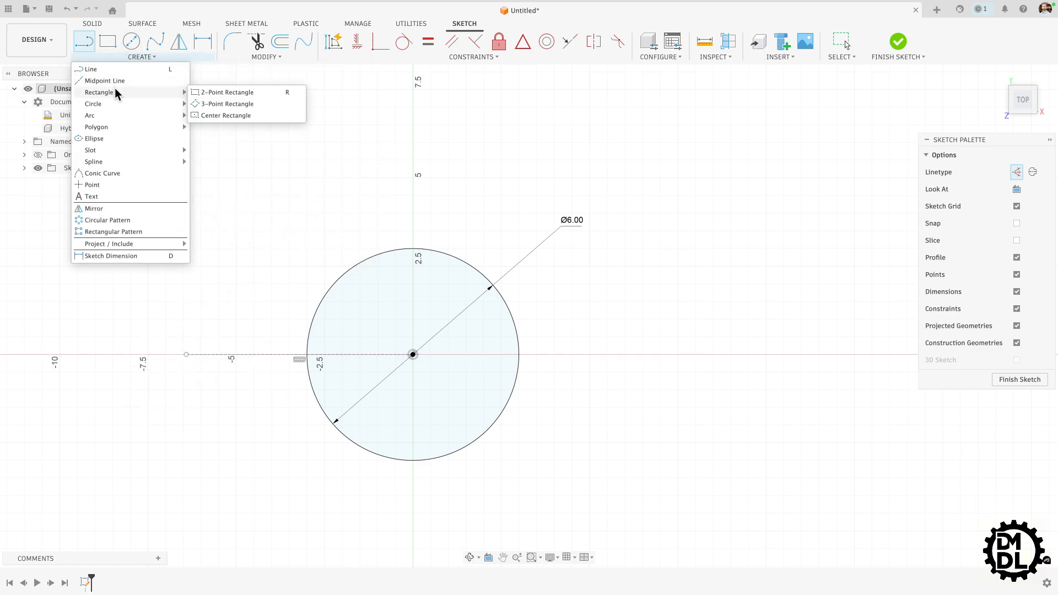
{"action": "left_click", "coordinate": [208, 117]}
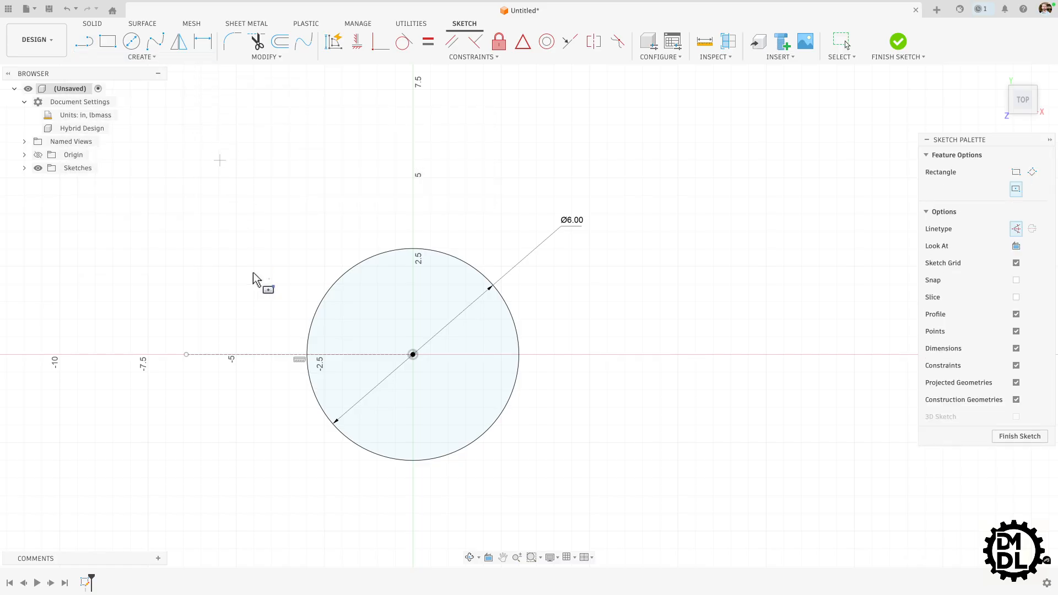
{"action": "left_click", "coordinate": [270, 357]}
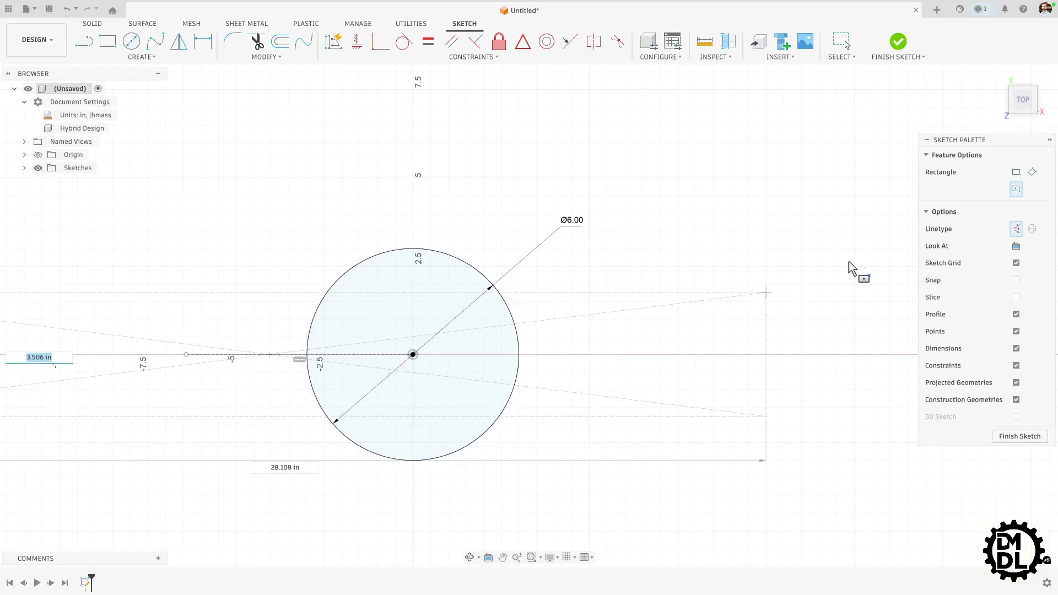
{"action": "left_click", "coordinate": [1015, 229]}
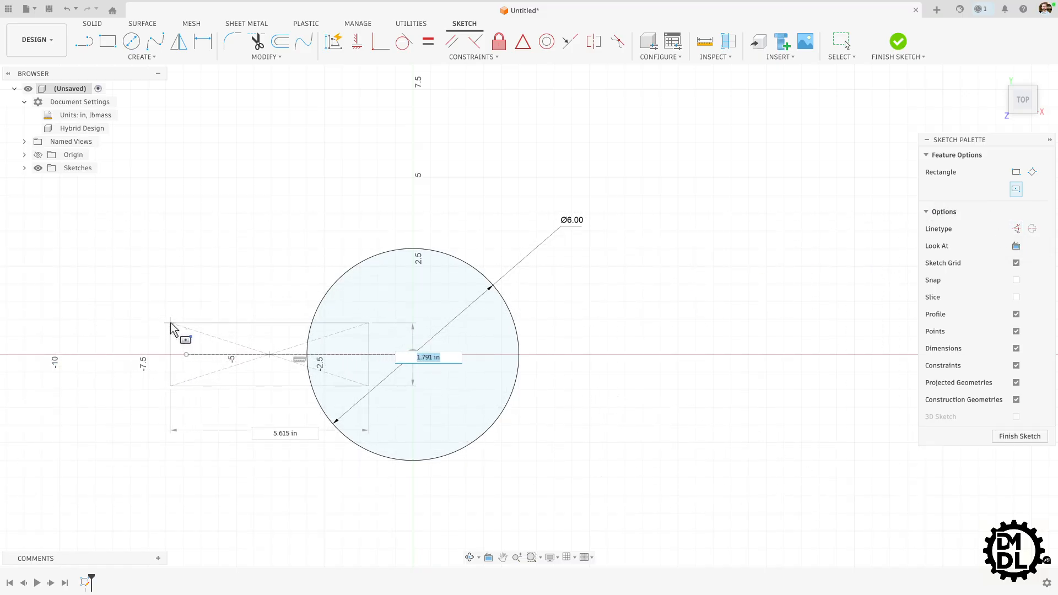
{"action": "left_click", "coordinate": [170, 327]}
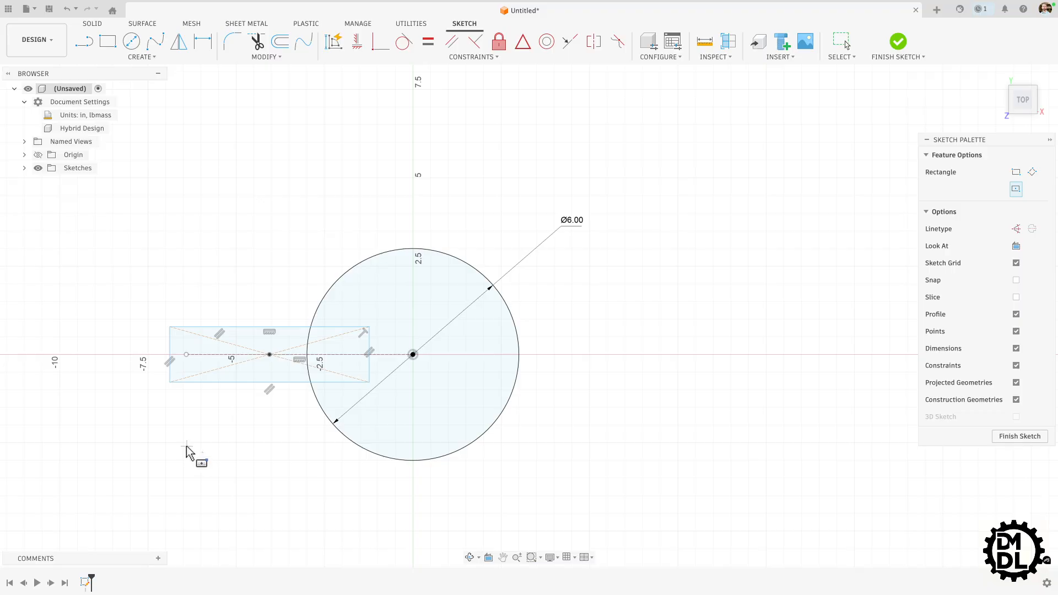
{"action": "key", "text": "Escape"}
Step: Constrain the construction line's free endpoint to the midpoint of the rectangle's left side
{"action": "scroll", "coordinate": [197, 336], "scroll_direction": "up", "scroll_amount": 3}
{"action": "left_click", "coordinate": [195, 356]}
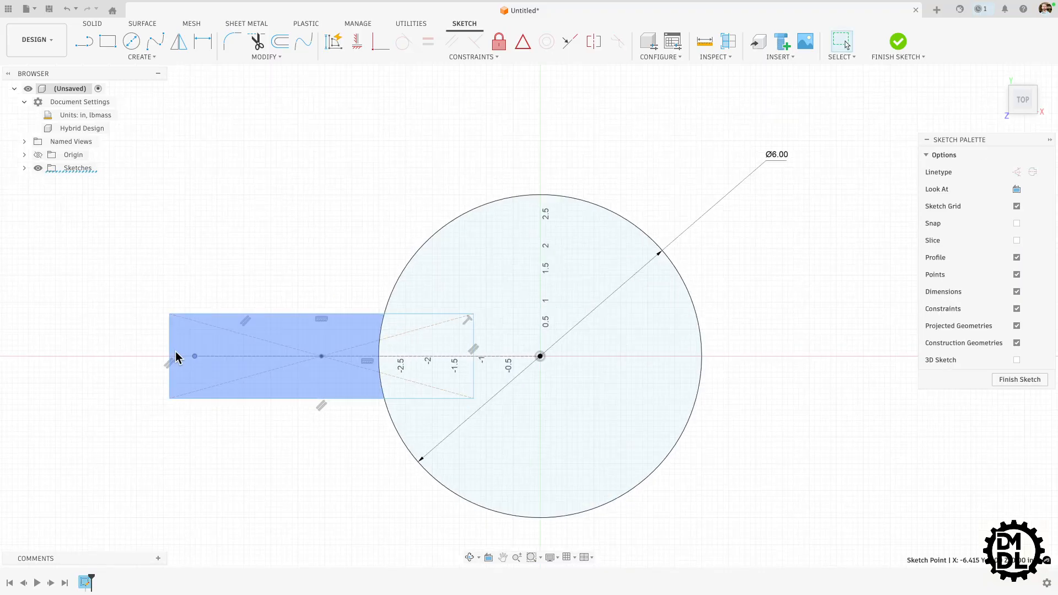
{"action": "left_click", "coordinate": [232, 259]}
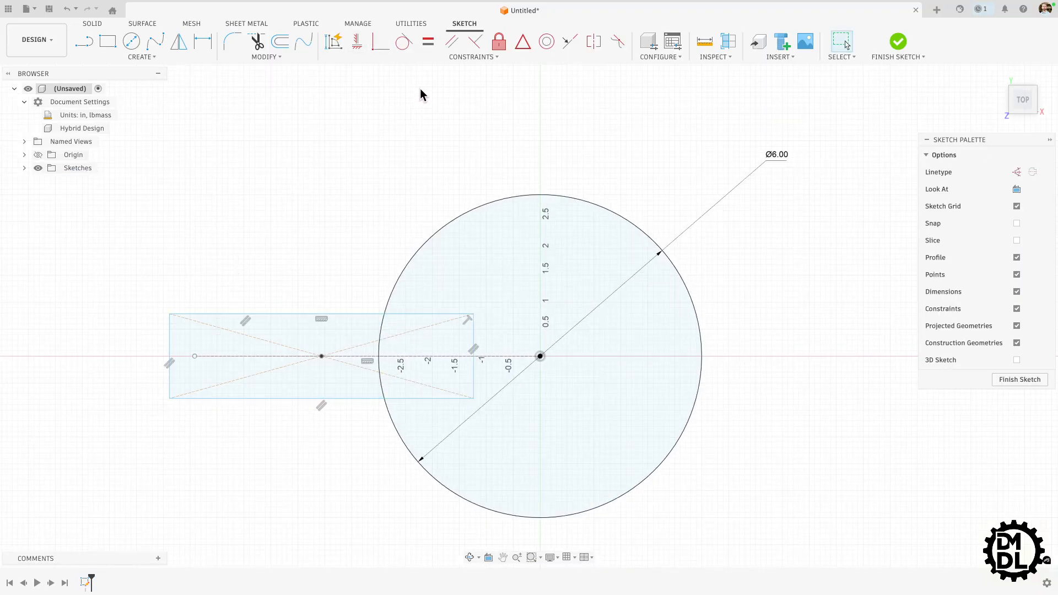
{"action": "left_click", "coordinate": [524, 43]}
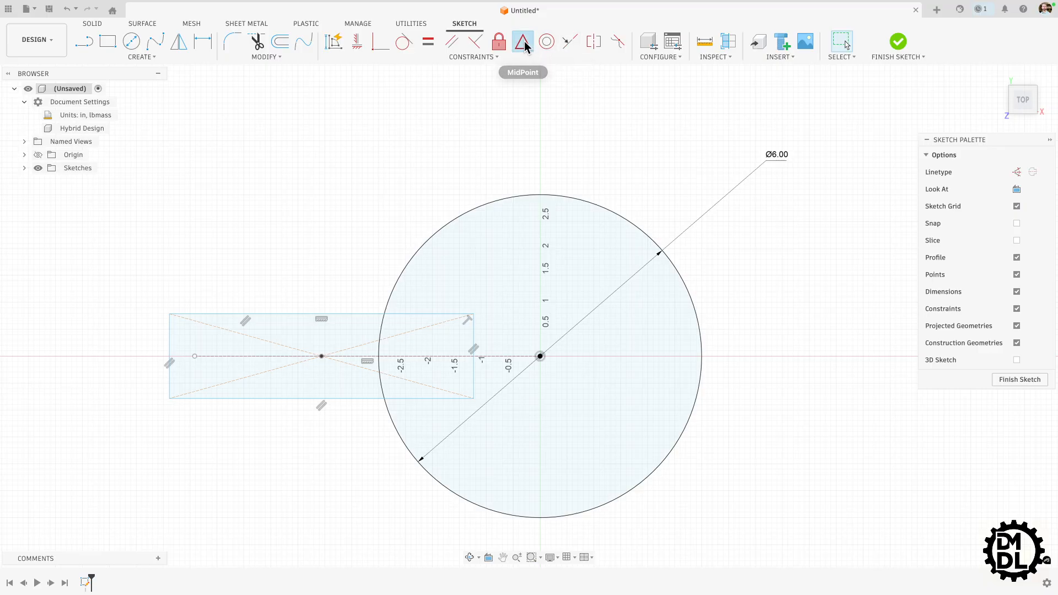
{"action": "left_click", "coordinate": [195, 356]}
{"action": "left_click", "coordinate": [169, 348]}
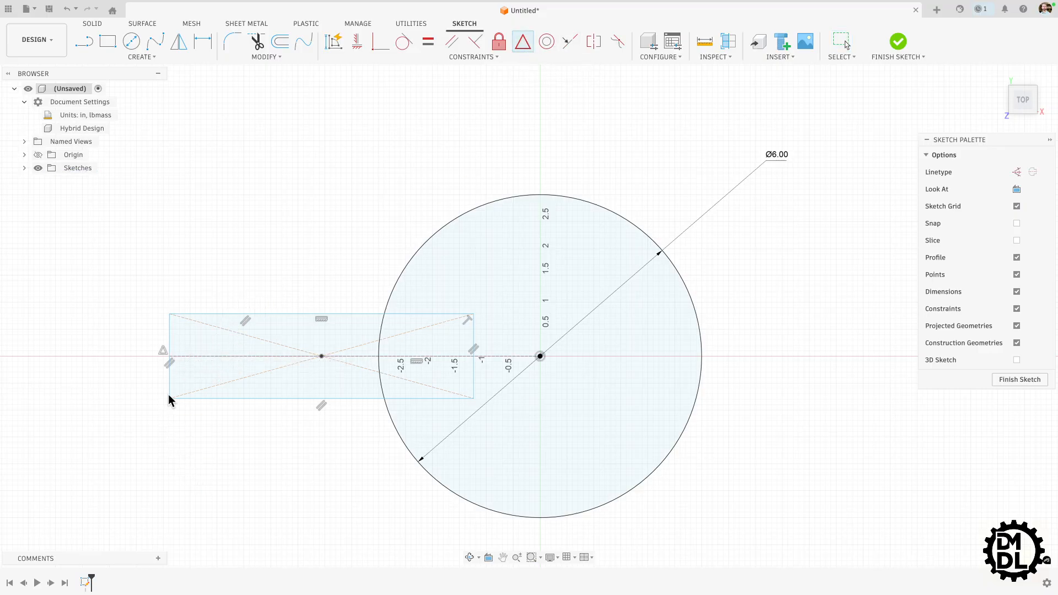
{"action": "left_click", "coordinate": [523, 43]}
Step: Make the rectangle's upper-right corner coincident with the circle
{"action": "left_click", "coordinate": [381, 44]}
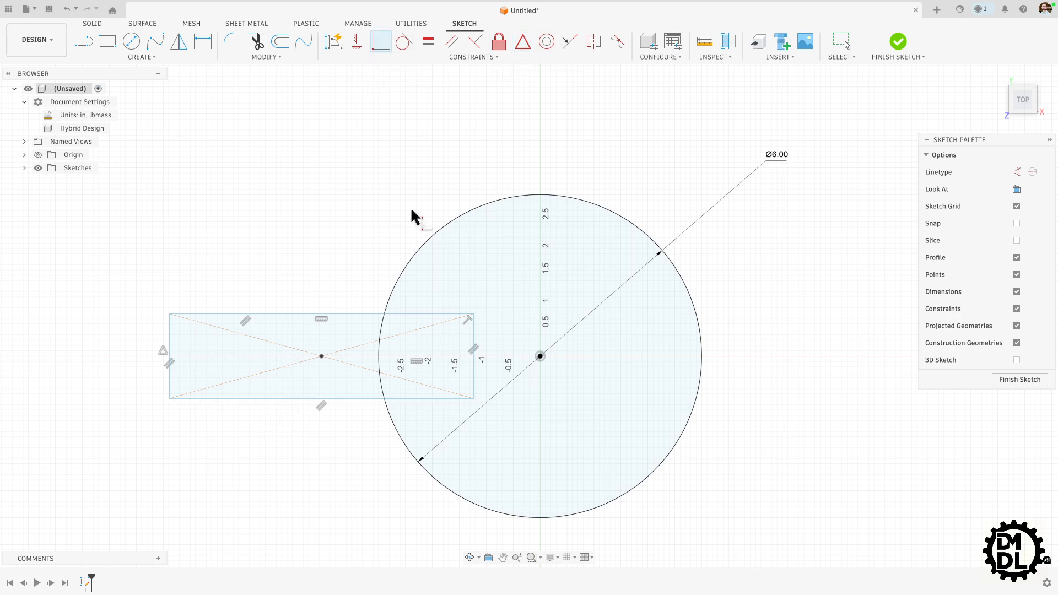
{"action": "left_click", "coordinate": [474, 314]}
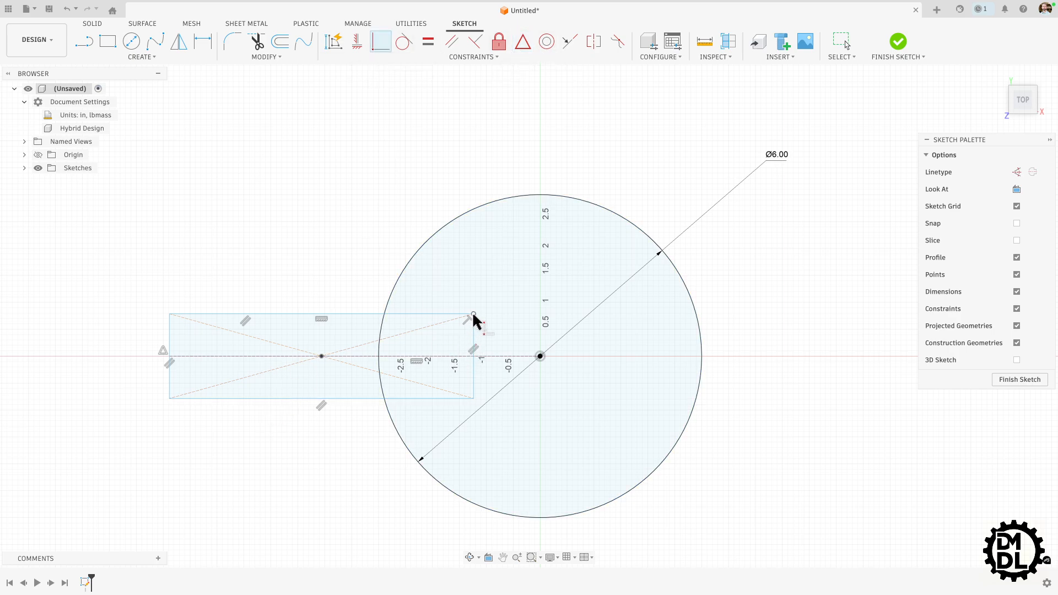
{"action": "left_click", "coordinate": [395, 296]}
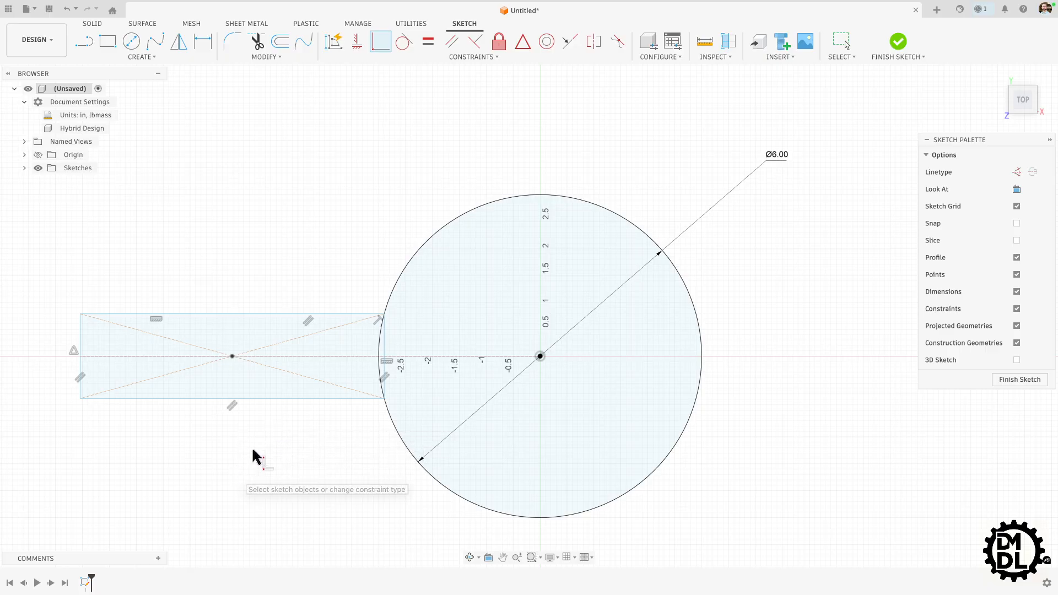
Step: Dimension the rectangle's left side with a height of 1.5 in
{"action": "scroll", "coordinate": [249, 388], "scroll_direction": "down", "scroll_amount": 5}
{"action": "scroll", "coordinate": [278, 407], "scroll_direction": "up", "scroll_amount": 2}
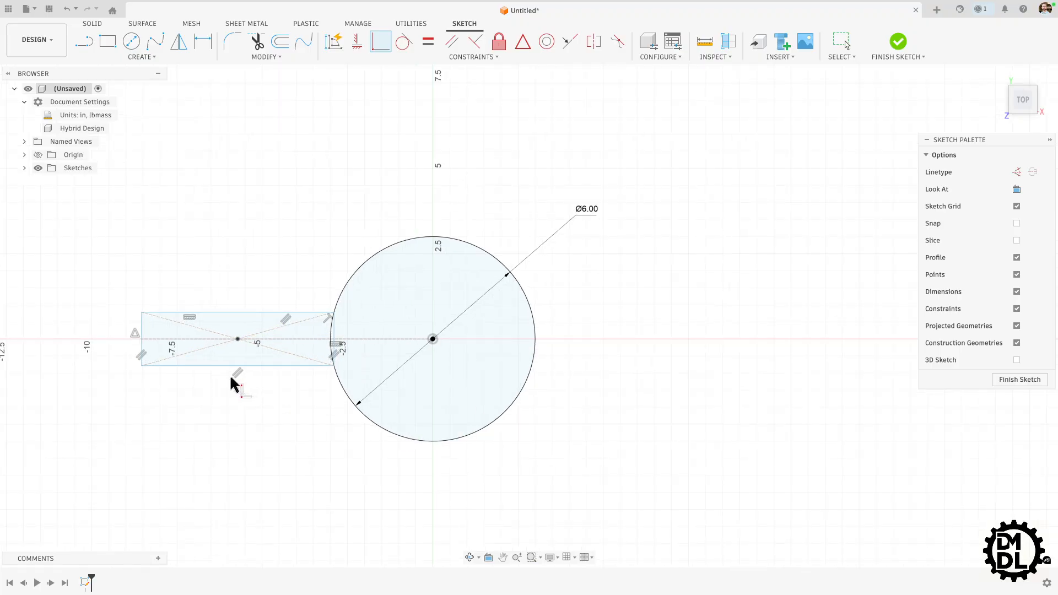
{"action": "key", "text": "d"}
{"action": "left_click", "coordinate": [140, 322]}
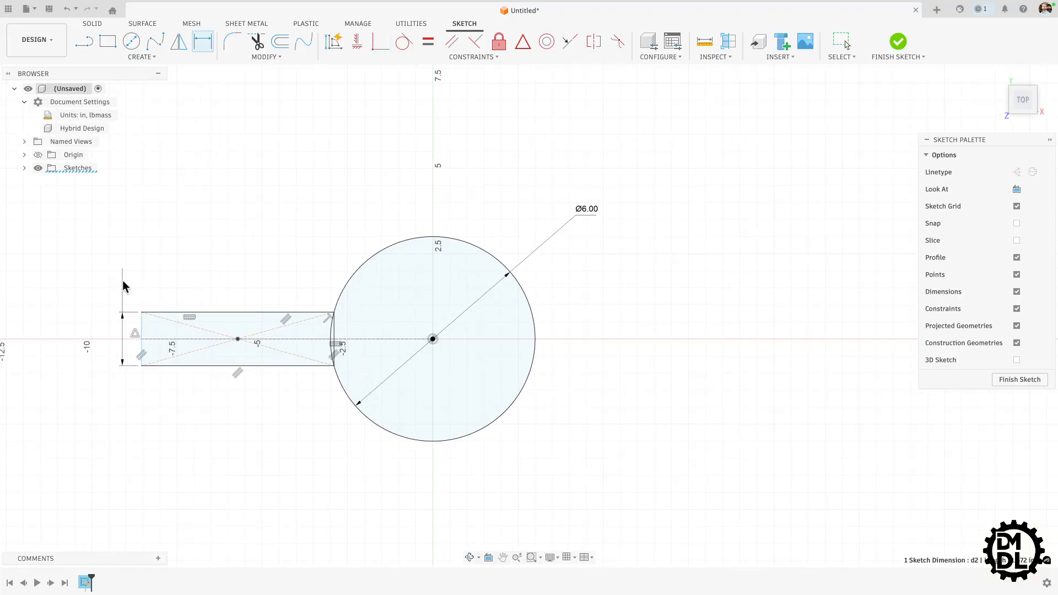
{"action": "left_click", "coordinate": [122, 280]}
{"action": "type", "text": "1.5"}
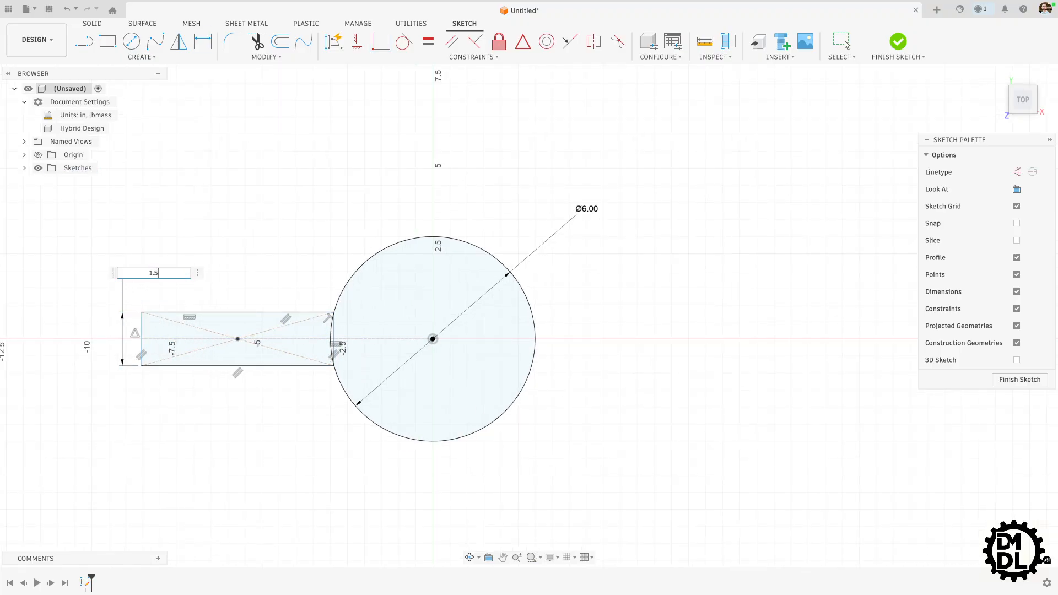
{"action": "key", "text": "Return"}
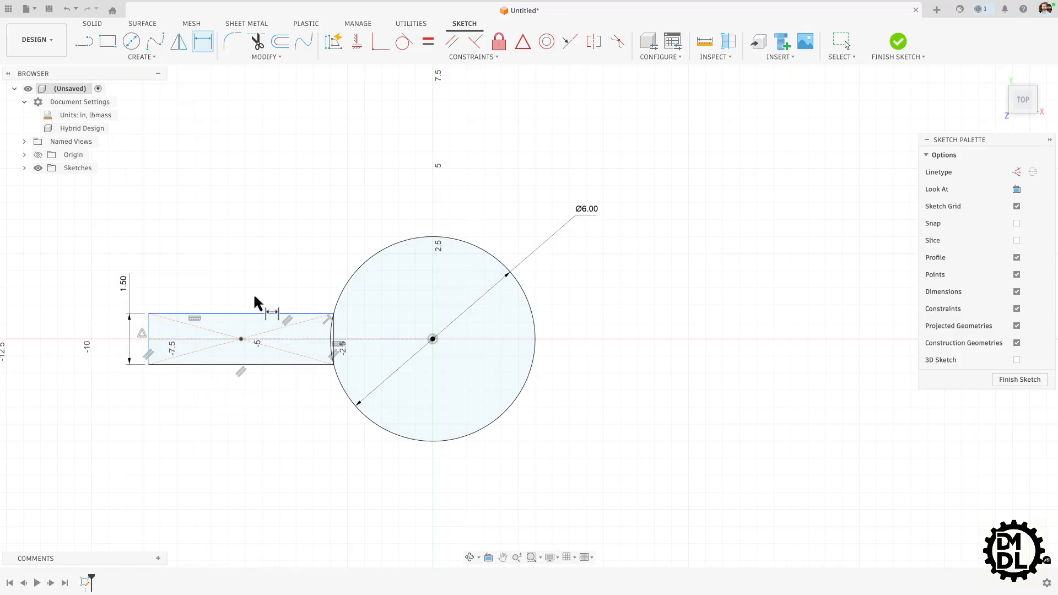
Step: Dimension the distance between the rectangle's left and right sides as 4.5 in
{"action": "left_click", "coordinate": [148, 325]}
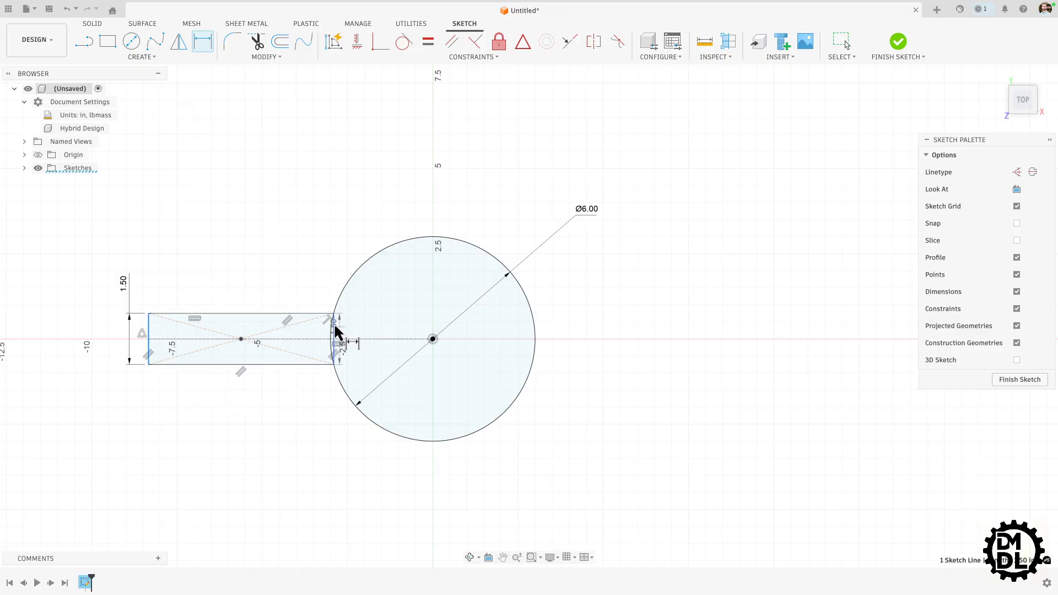
{"action": "left_click", "coordinate": [333, 325]}
{"action": "left_click", "coordinate": [259, 267]}
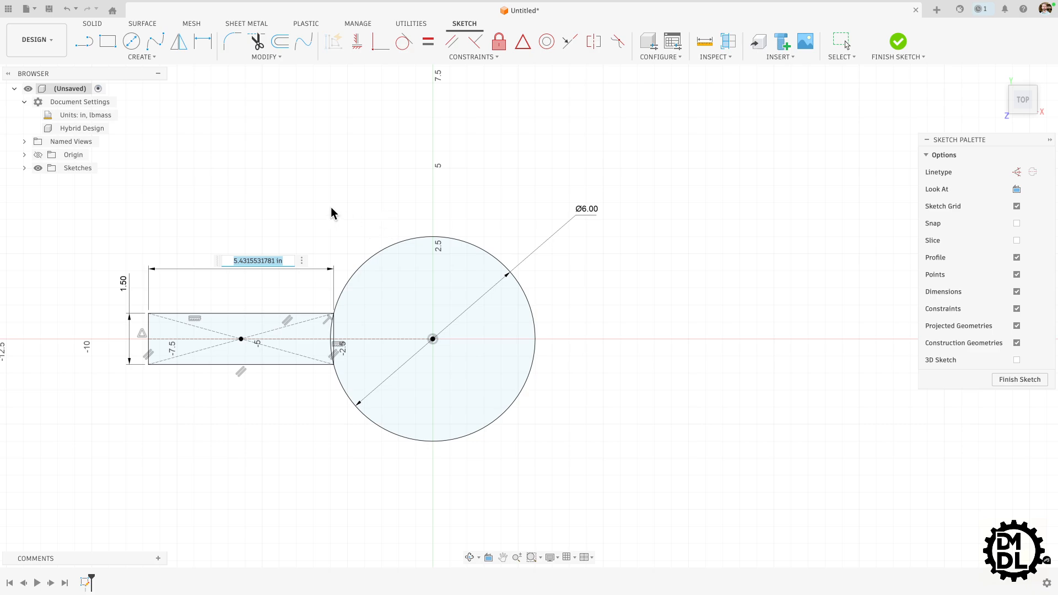
{"action": "type", "text": "4.5"}
{"action": "key", "text": "Return"}
Step: Sketch a vertical construction line from the circle's centre up to the top of the circle
{"action": "scroll", "coordinate": [194, 407], "scroll_direction": "down", "scroll_amount": 2}
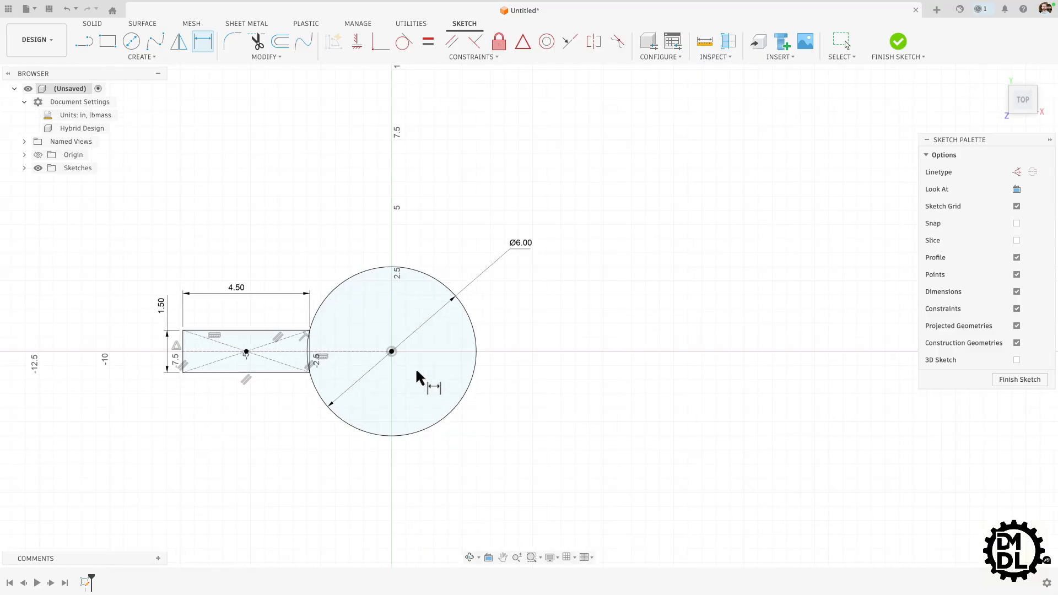
{"action": "scroll", "coordinate": [332, 298], "scroll_direction": "up", "scroll_amount": 2}
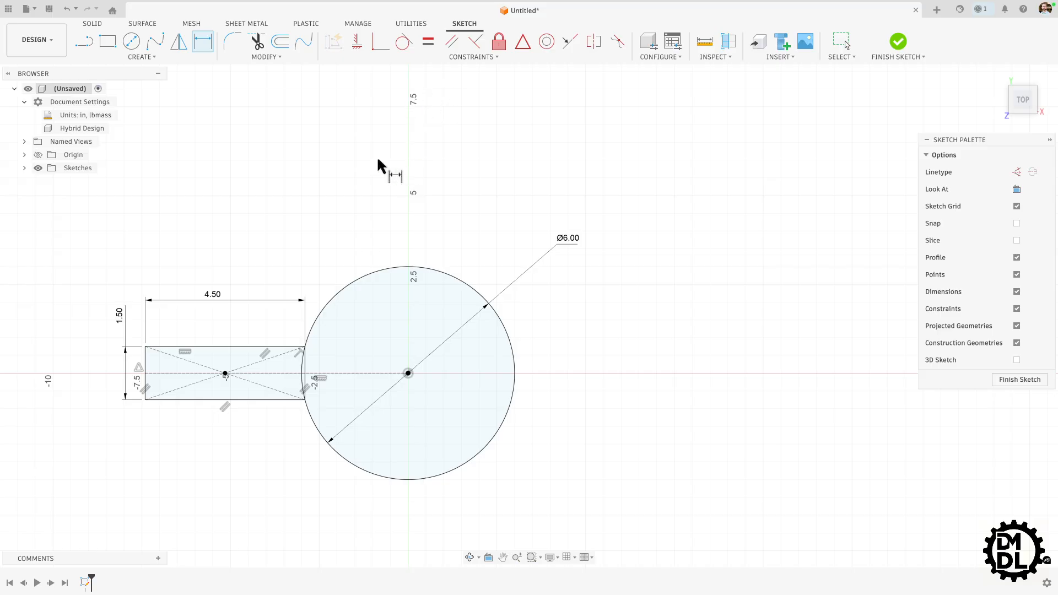
{"action": "key", "text": "l"}
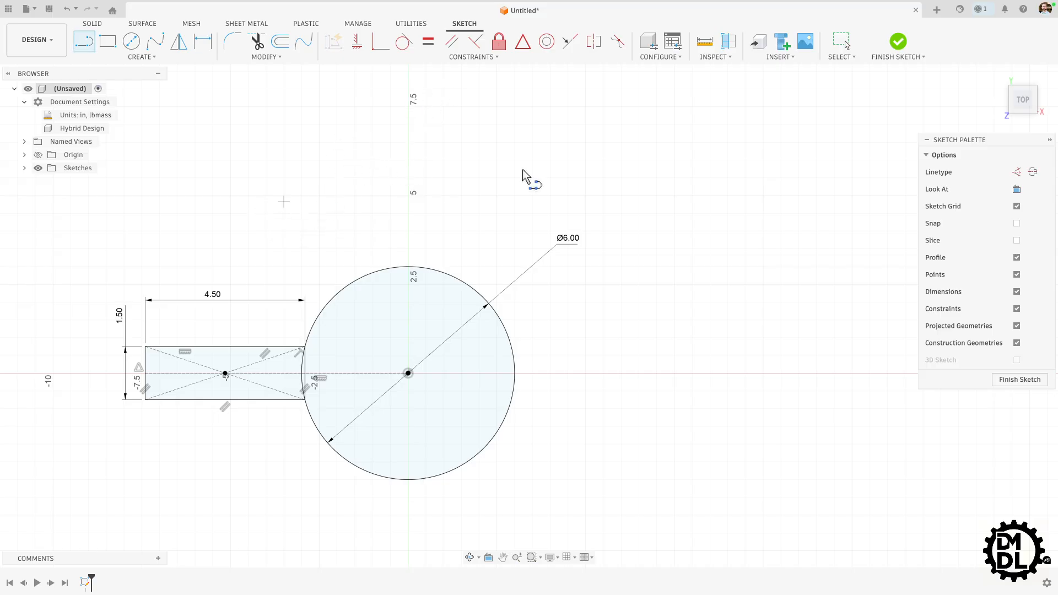
{"action": "left_click", "coordinate": [1016, 172]}
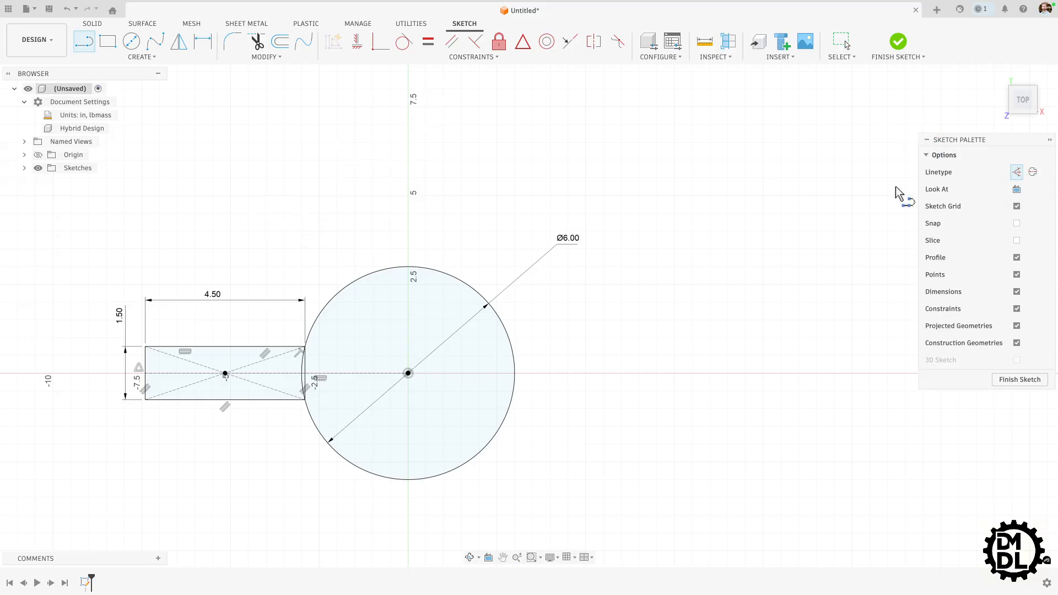
{"action": "left_click", "coordinate": [408, 373]}
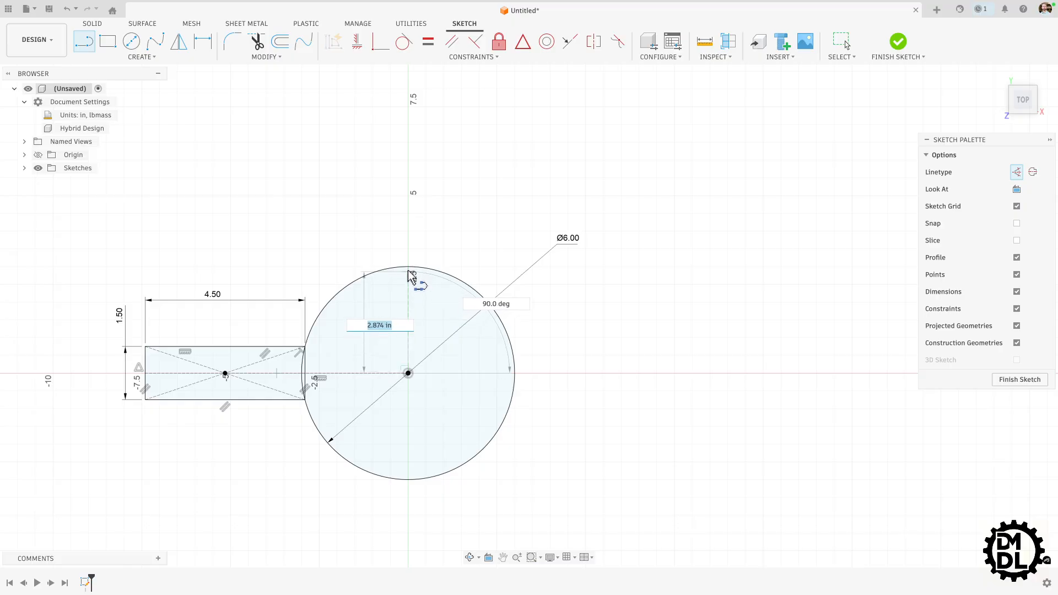
{"action": "key", "text": "Escape"}
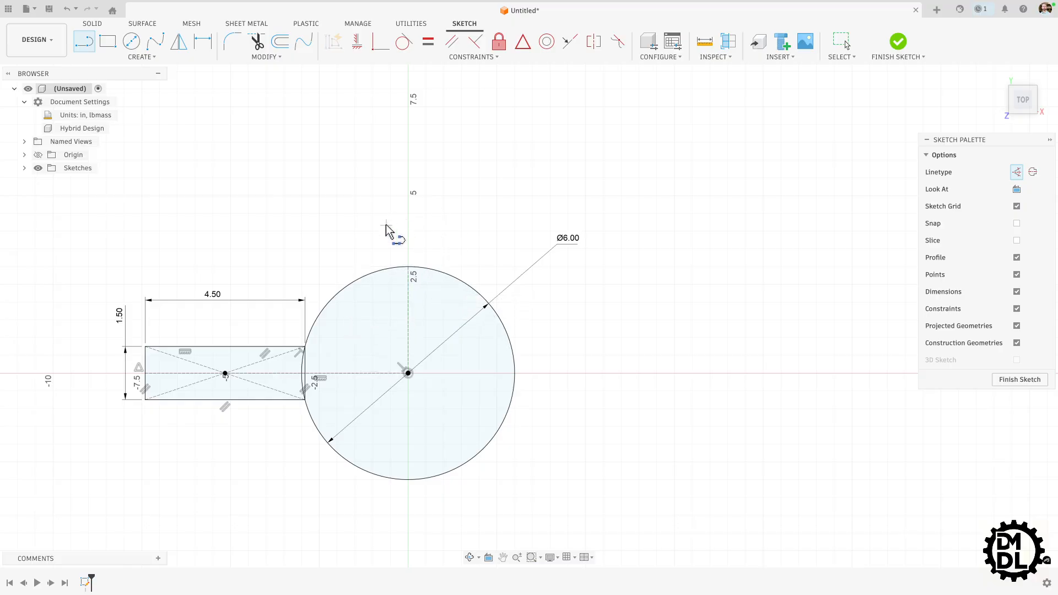
{"action": "key", "text": "Escape"}
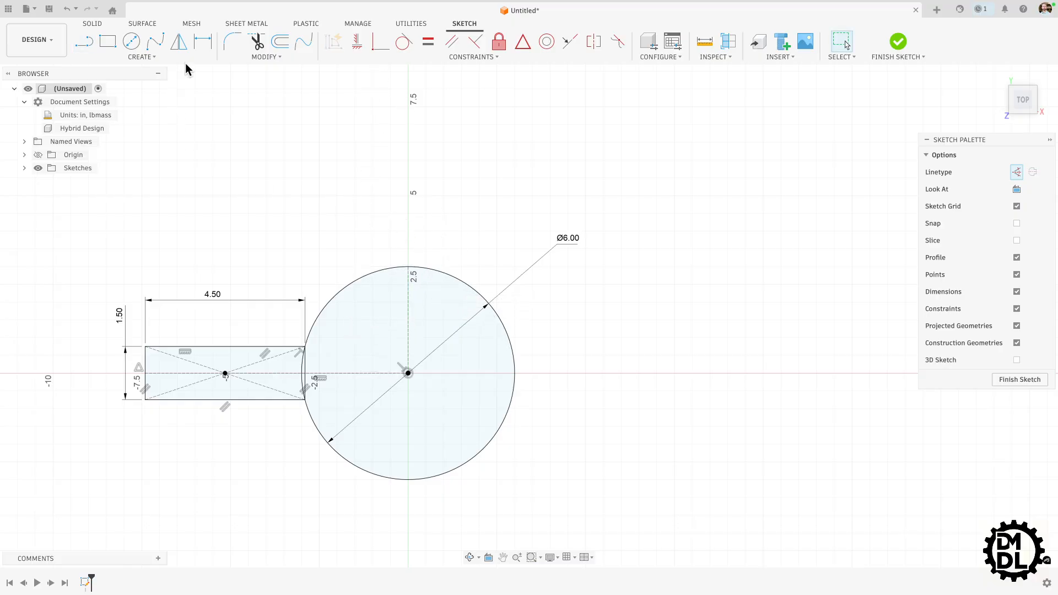
Step: Mirror the rectangle's four sides about the vertical construction line to the other side of the circle
{"action": "left_click", "coordinate": [179, 42]}
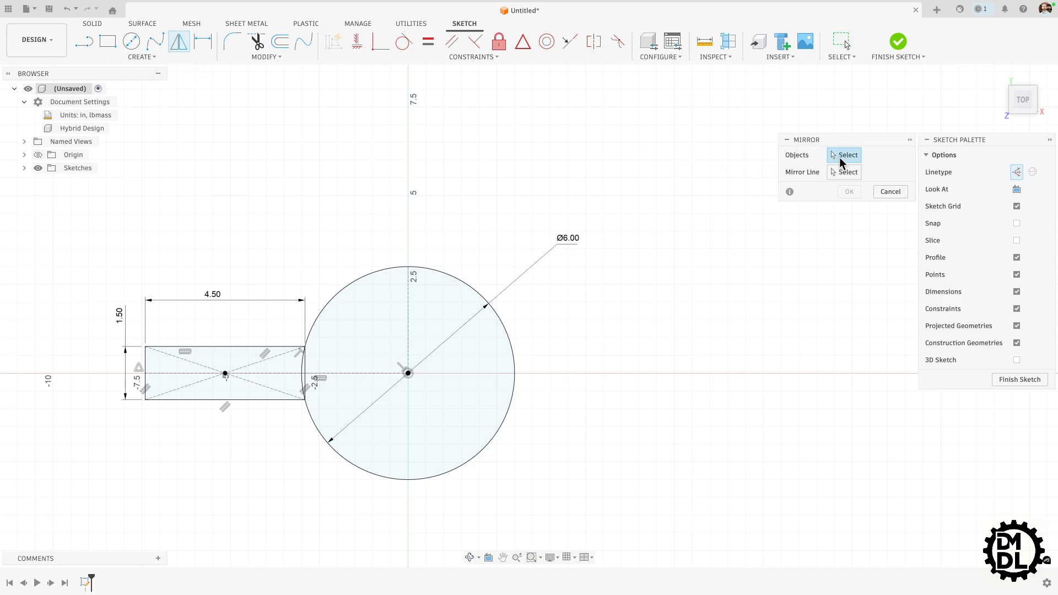
{"action": "left_click", "coordinate": [145, 368]}
{"action": "left_click", "coordinate": [237, 348]}
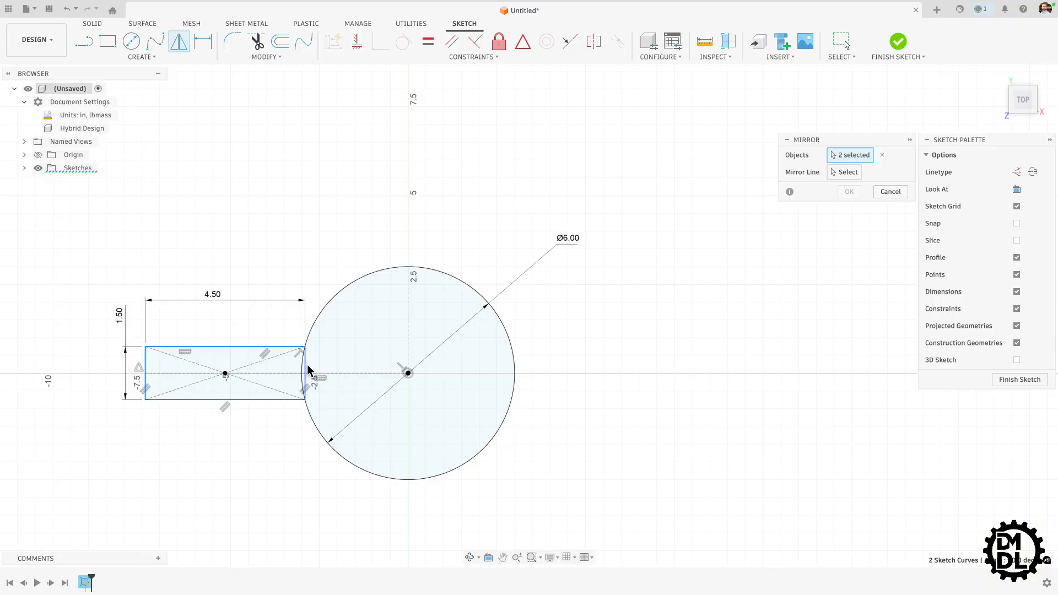
{"action": "left_click", "coordinate": [305, 368]}
{"action": "left_click", "coordinate": [241, 400]}
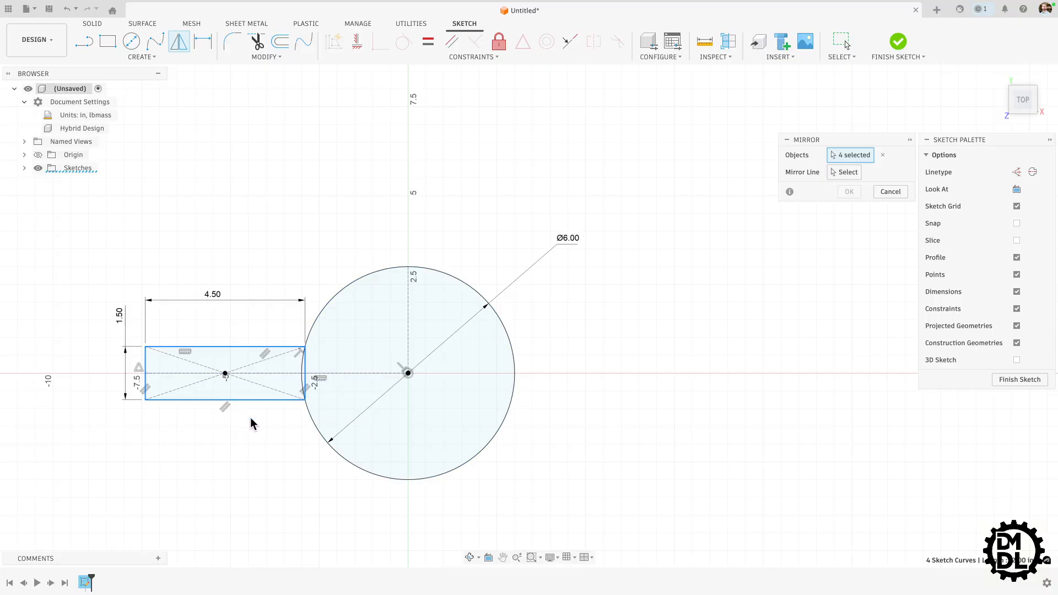
{"action": "left_click", "coordinate": [845, 173]}
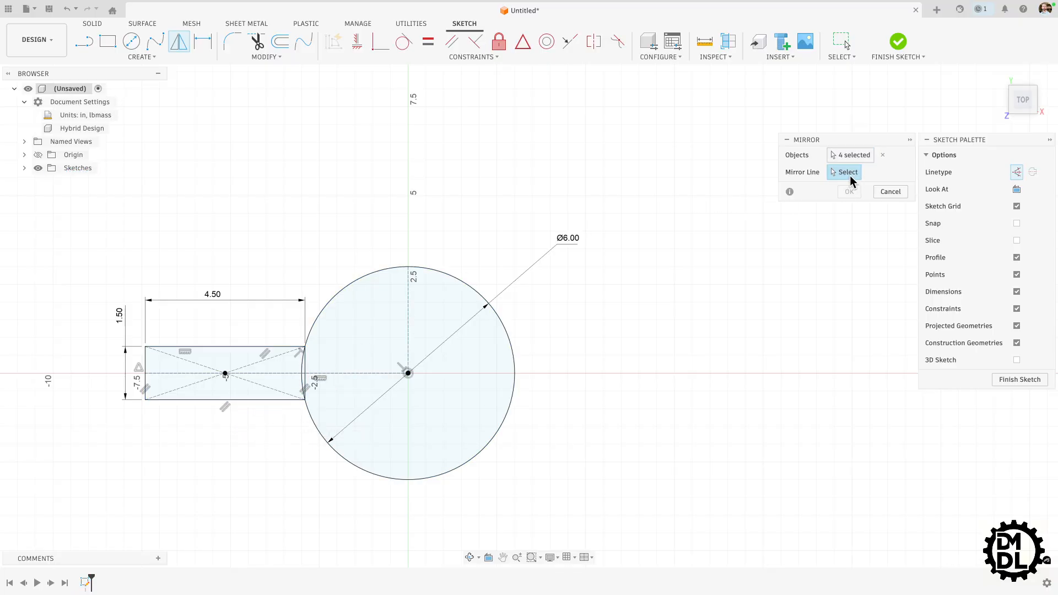
{"action": "left_click", "coordinate": [408, 309]}
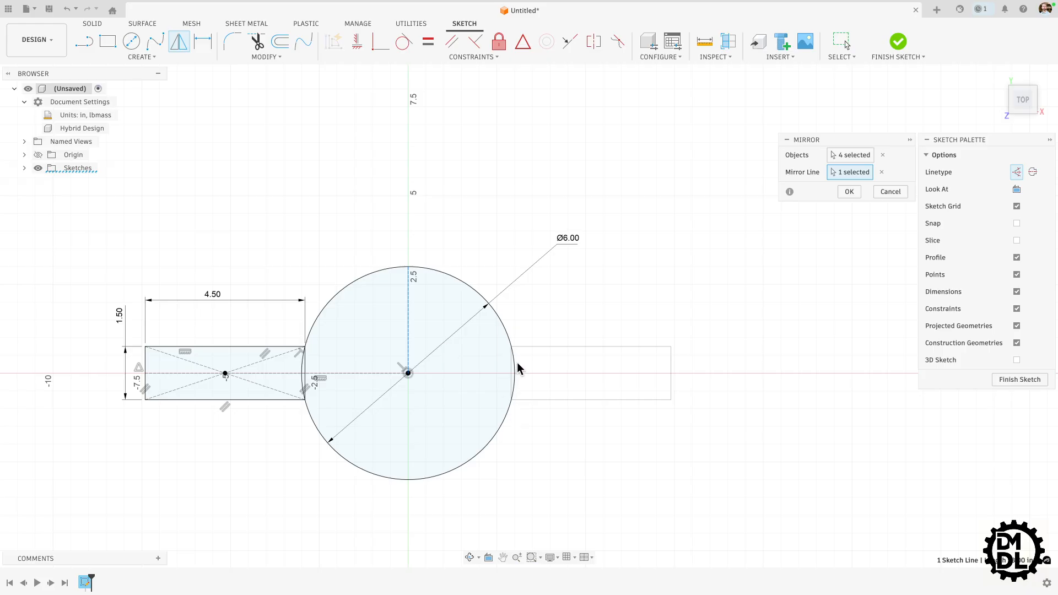
{"action": "left_click", "coordinate": [849, 192]}
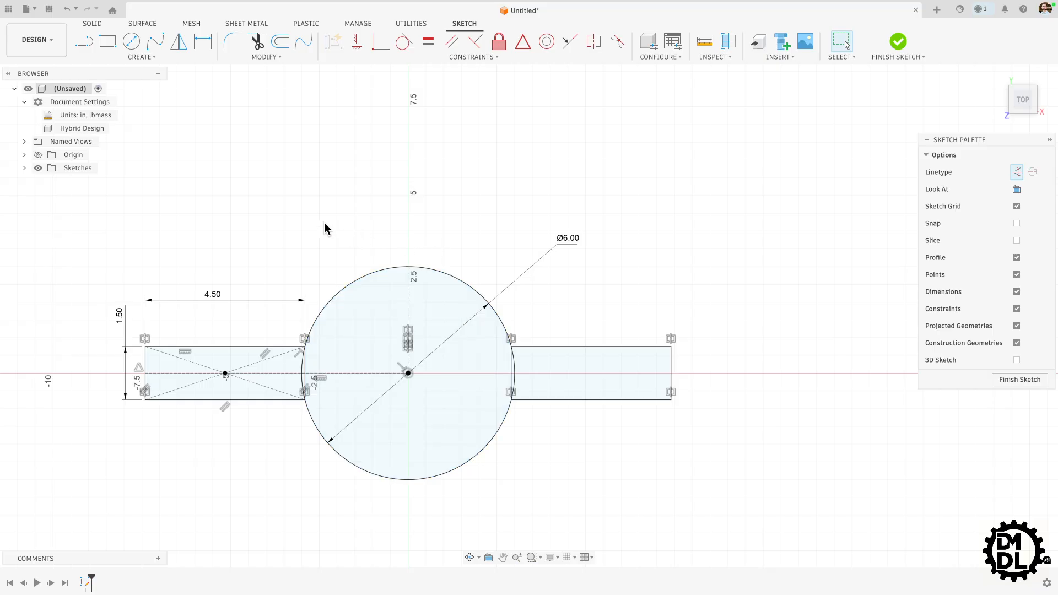
Step: Finish the sketch and tilt the view to show the circle and both arms at an angle
{"action": "scroll", "coordinate": [286, 226], "scroll_direction": "down", "scroll_amount": 2}
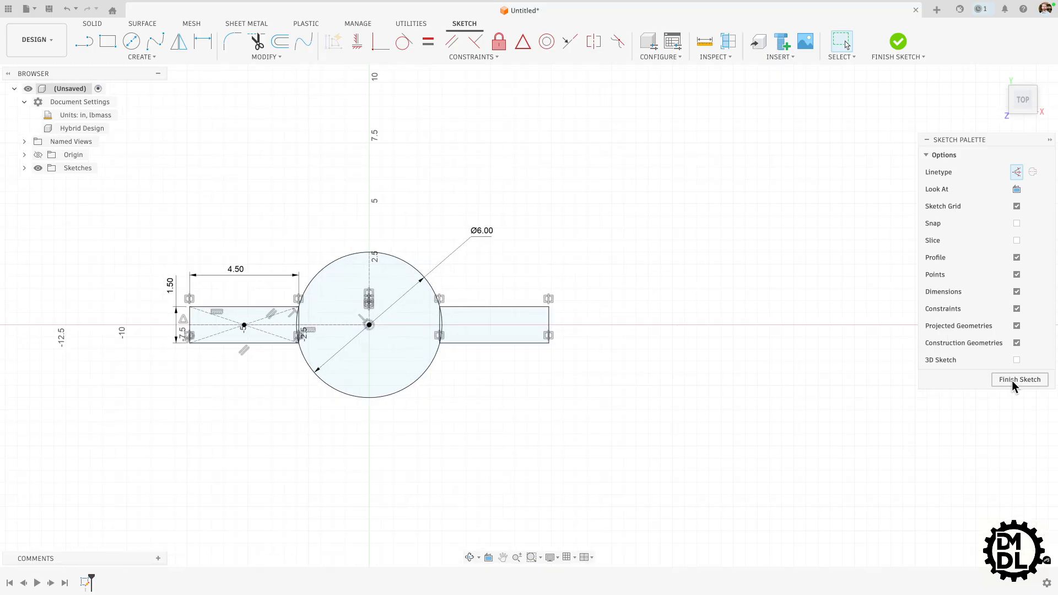
{"action": "left_click", "coordinate": [995, 379]}
{"action": "mouse_move", "coordinate": [483, 432]}
{"action": "middle_mouse_down", "text": "shift"}
{"action": "mouse_move", "coordinate": [481, 380]}
{"action": "mouse_move", "coordinate": [468, 370]}
{"action": "mouse_move", "coordinate": [477, 420]}
{"action": "mouse_move", "coordinate": [419, 403]}
{"action": "mouse_move", "coordinate": [437, 359]}
{"action": "mouse_move", "coordinate": [416, 371]}
{"action": "mouse_move", "coordinate": [439, 404]}
{"action": "mouse_move", "coordinate": [460, 412]}
{"action": "middle_mouse_up", "text": "shift"}
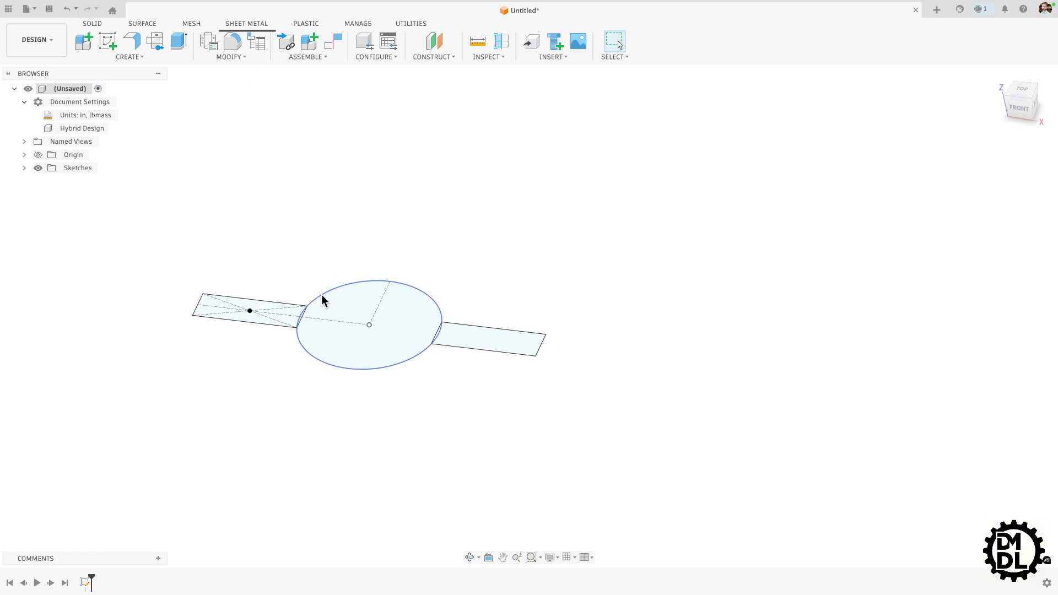
{"action": "scroll", "coordinate": [365, 371], "scroll_direction": "down", "scroll_amount": 2}
{"action": "scroll", "coordinate": [392, 370], "scroll_direction": "up", "scroll_amount": 3}
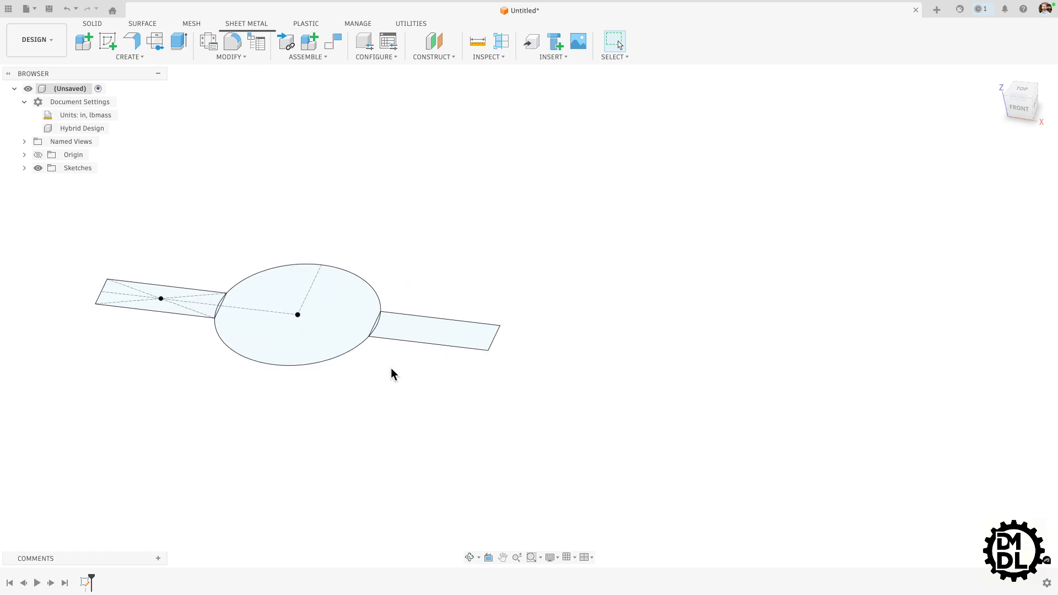
{"action": "scroll", "coordinate": [383, 370], "scroll_direction": "down", "scroll_amount": 2}
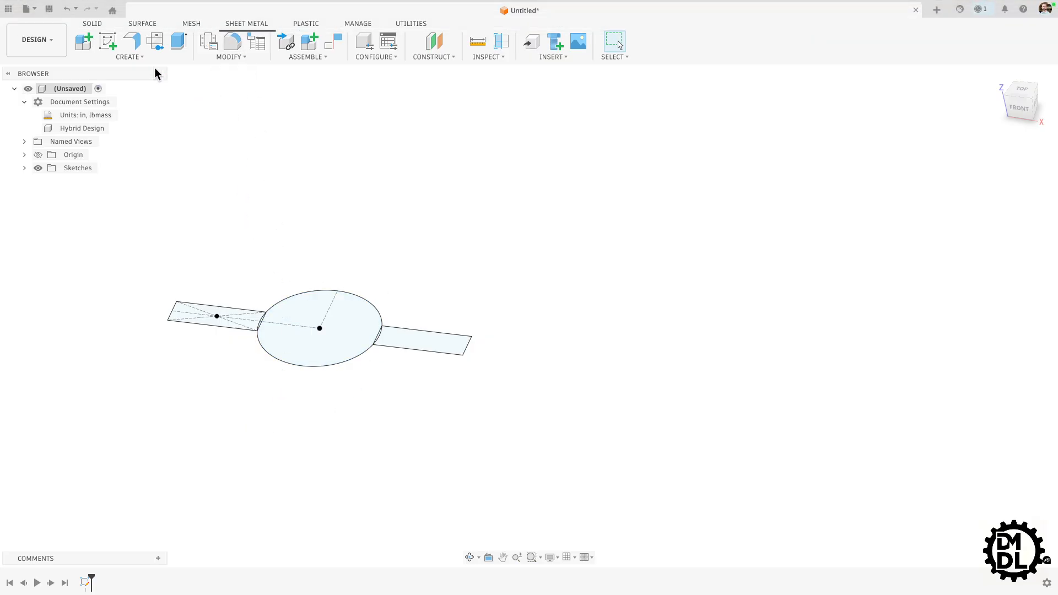
{"action": "left_click", "coordinate": [133, 42]}
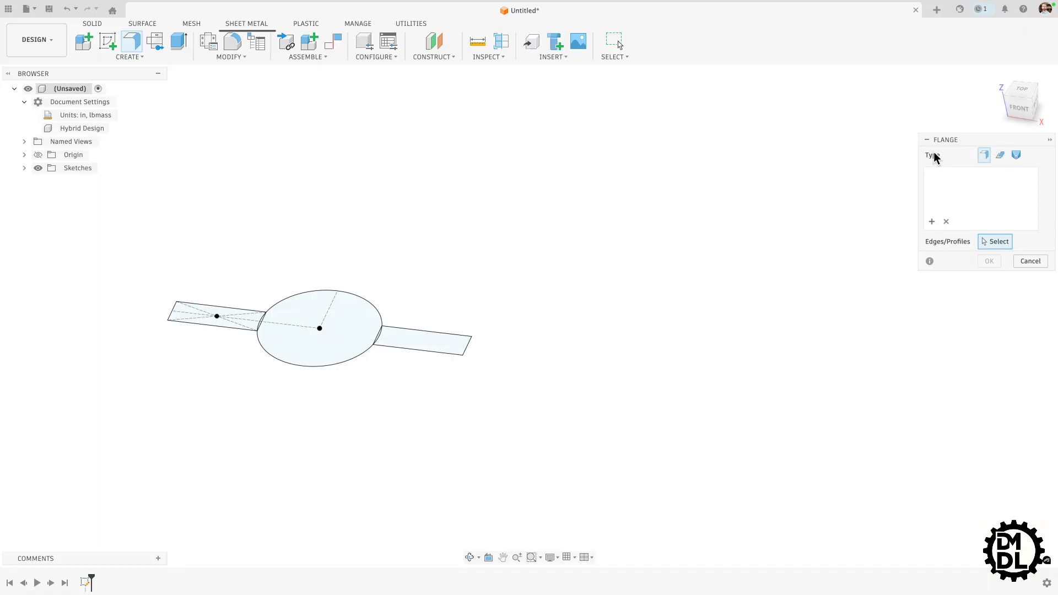
{"action": "scroll", "coordinate": [264, 330], "scroll_direction": "up", "scroll_amount": 6}
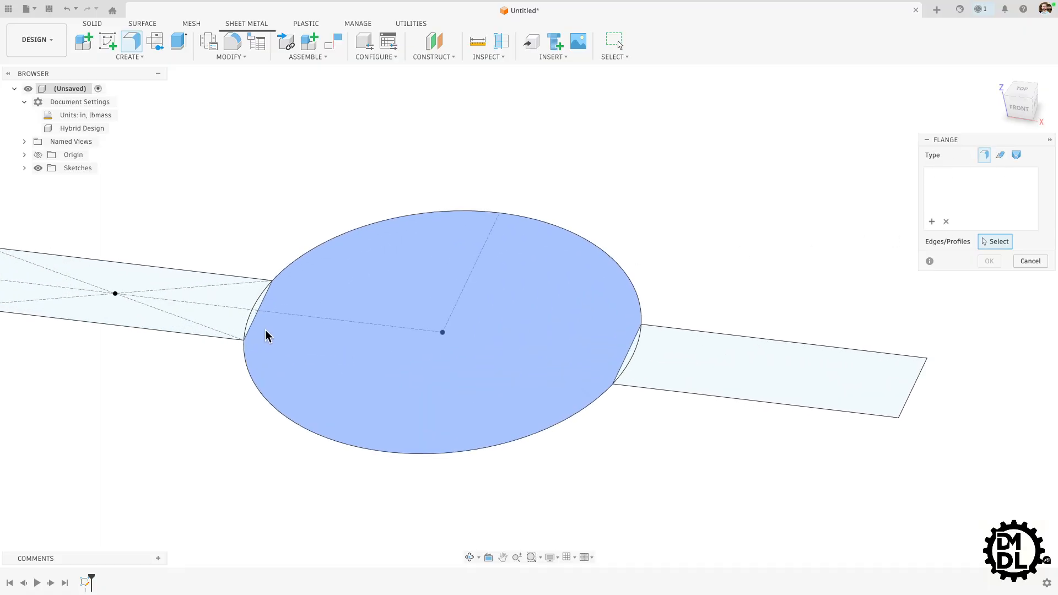
{"action": "left_click", "coordinate": [265, 336]}
{"action": "scroll", "coordinate": [250, 328], "scroll_direction": "up", "scroll_amount": 5}
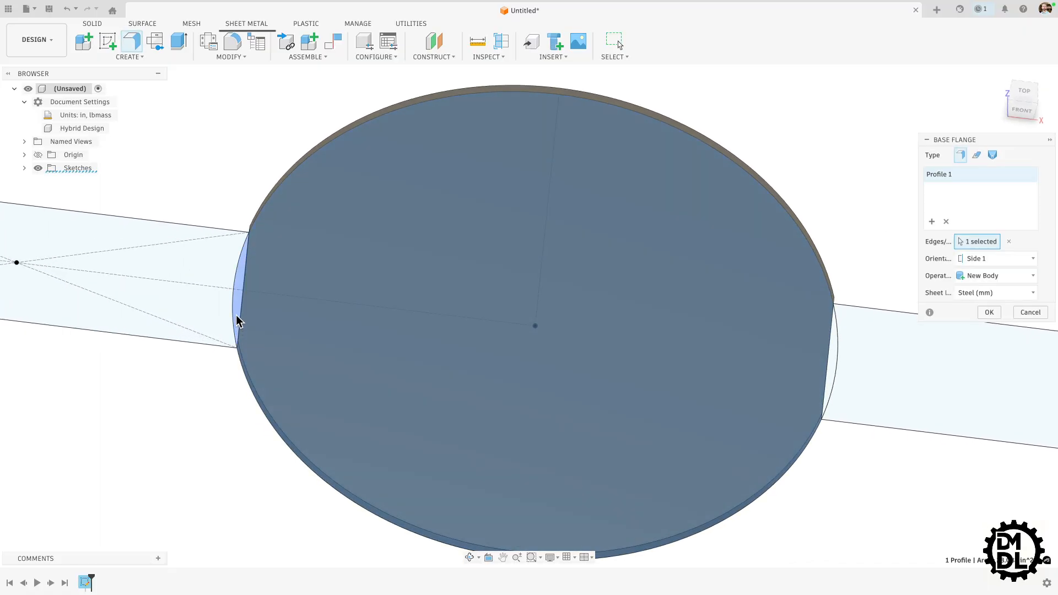
{"action": "left_click", "coordinate": [235, 320]}
{"action": "scroll", "coordinate": [237, 320], "scroll_direction": "down", "scroll_amount": 3}
{"action": "scroll", "coordinate": [609, 342], "scroll_direction": "up", "scroll_amount": 3}
{"action": "left_click", "coordinate": [693, 348]}
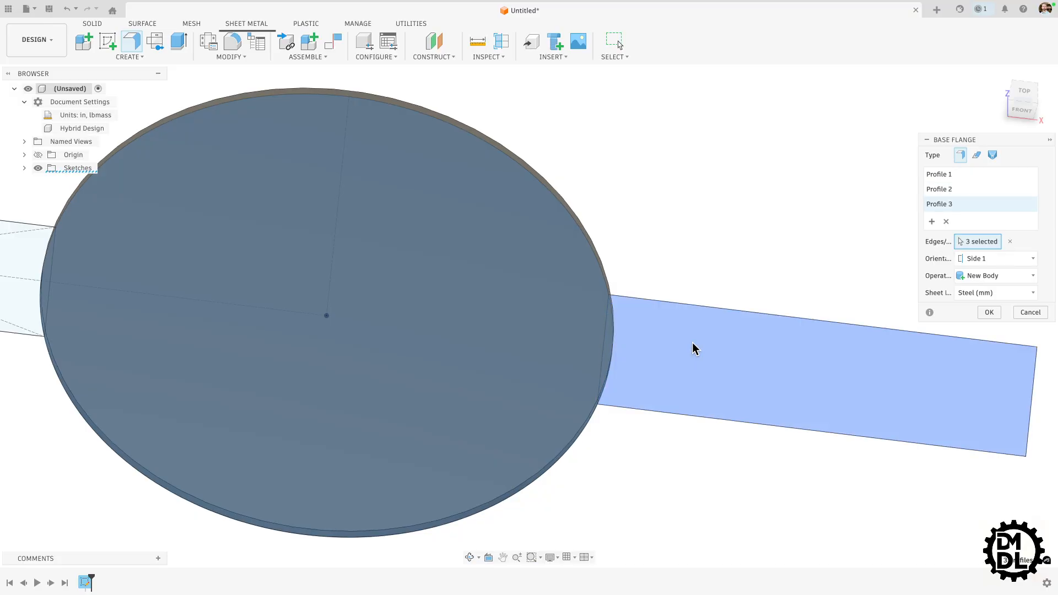
{"action": "left_click", "coordinate": [691, 351]}
{"action": "scroll", "coordinate": [689, 353], "scroll_direction": "down", "scroll_amount": 3}
{"action": "left_click", "coordinate": [231, 324]}
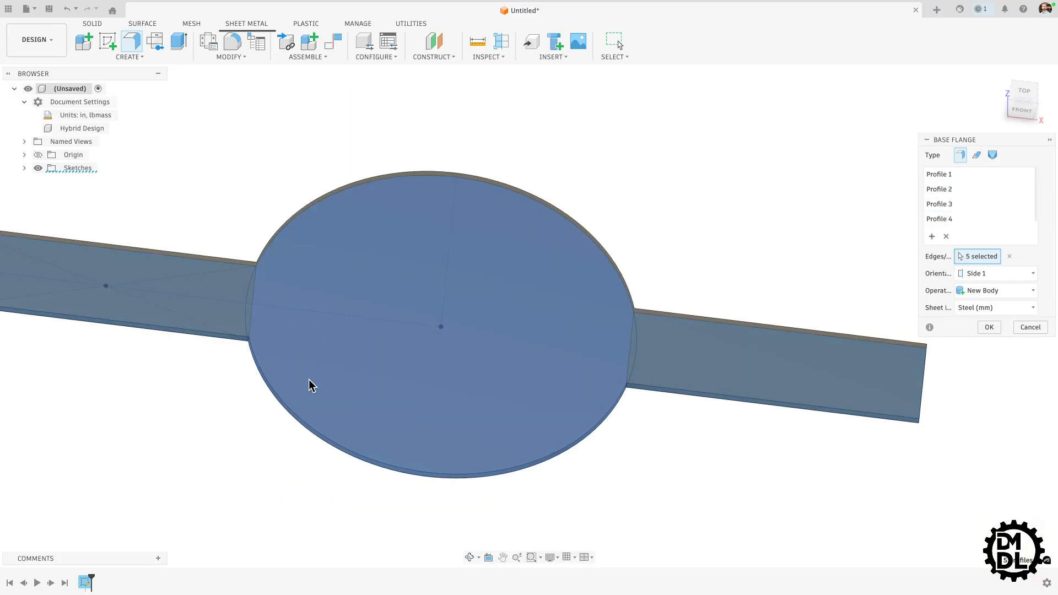
{"action": "scroll", "coordinate": [331, 380], "scroll_direction": "down", "scroll_amount": 3}
{"action": "middle_click_drag", "start_coordinate": [527, 430], "coordinate": [498, 405], "text": "shift"}
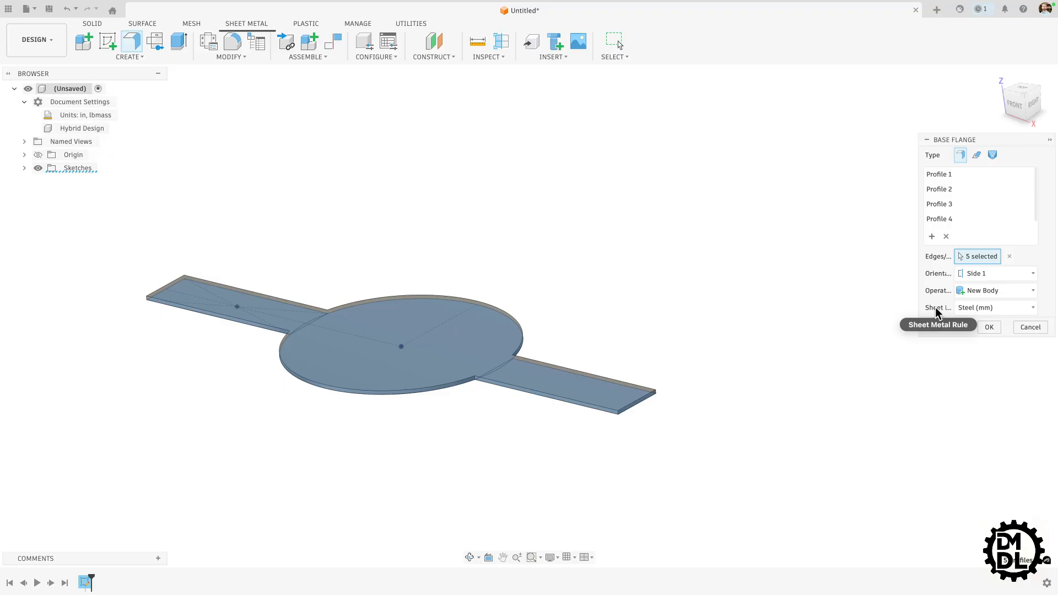
{"action": "left_click", "coordinate": [1009, 311]}
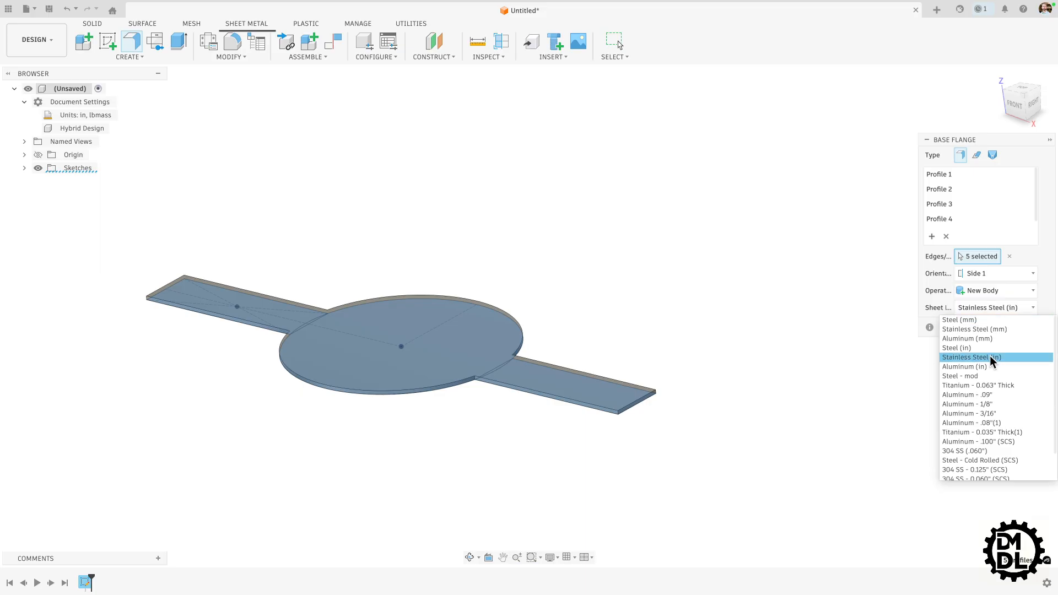
{"action": "scroll", "coordinate": [992, 361], "scroll_direction": "down", "scroll_amount": 1}
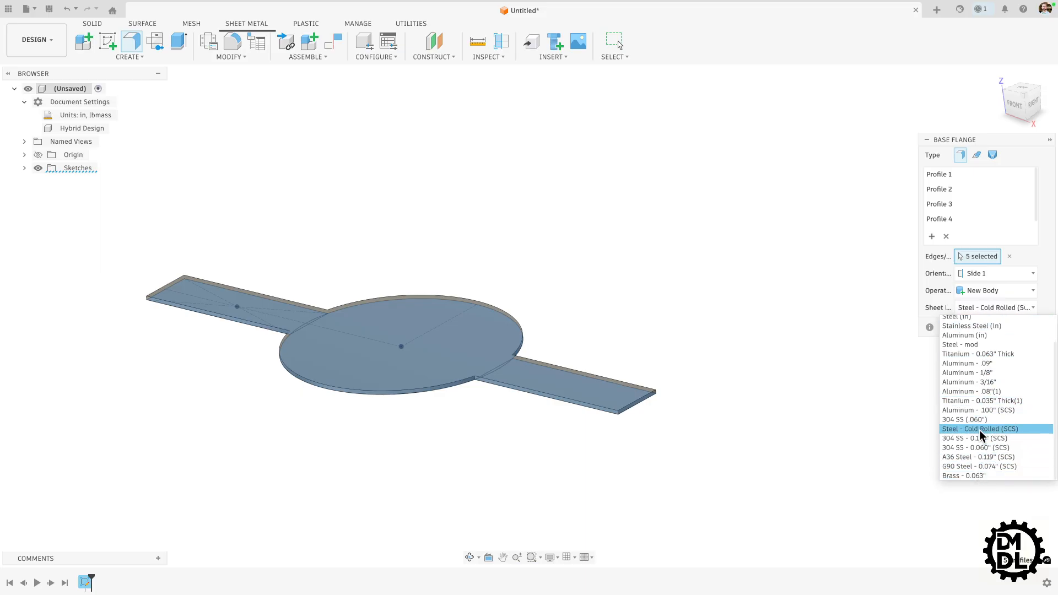
{"action": "scroll", "coordinate": [980, 392], "scroll_direction": "up", "scroll_amount": 1}
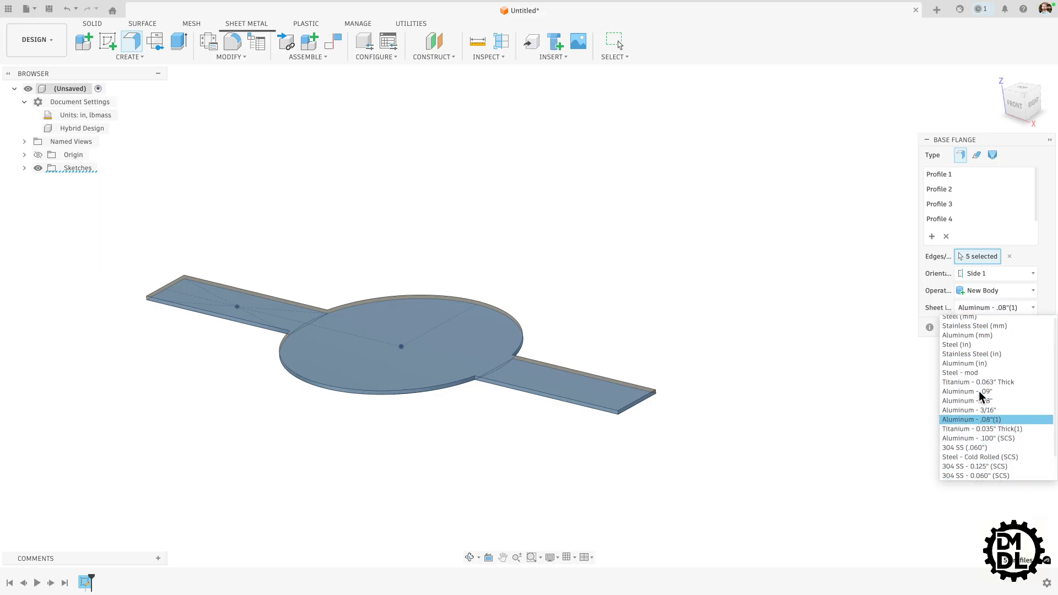
{"action": "left_click", "coordinate": [925, 317]}
{"action": "left_click", "coordinate": [1035, 328]}
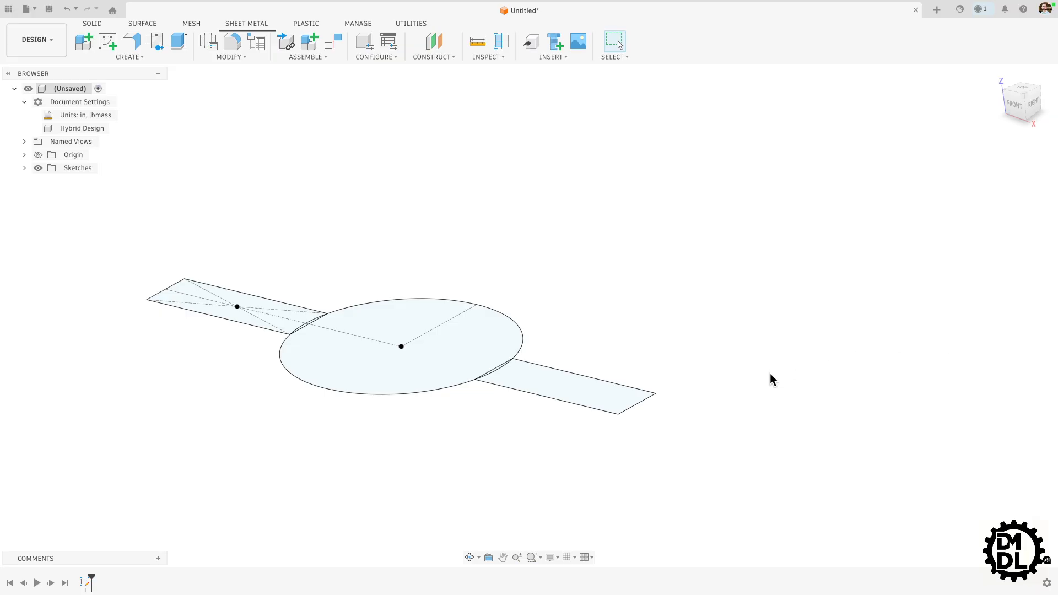
Step: Open the sheet metal rules and look through the materials listed in the library
{"action": "scroll", "coordinate": [431, 443], "scroll_direction": "down", "scroll_amount": 2}
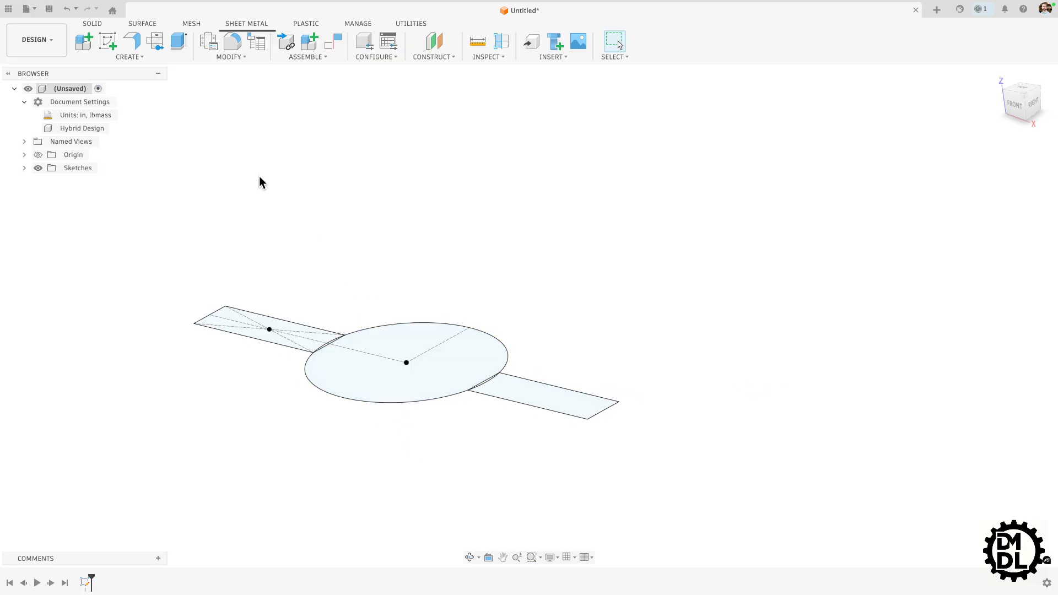
{"action": "left_click", "coordinate": [209, 42]}
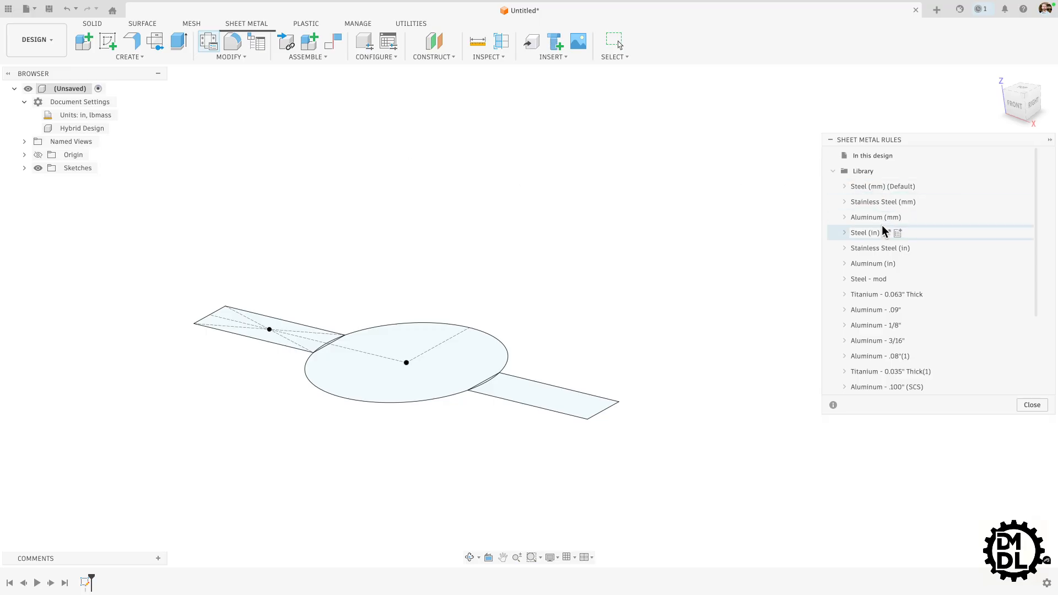
{"action": "scroll", "coordinate": [881, 230], "scroll_direction": "down", "scroll_amount": 3}
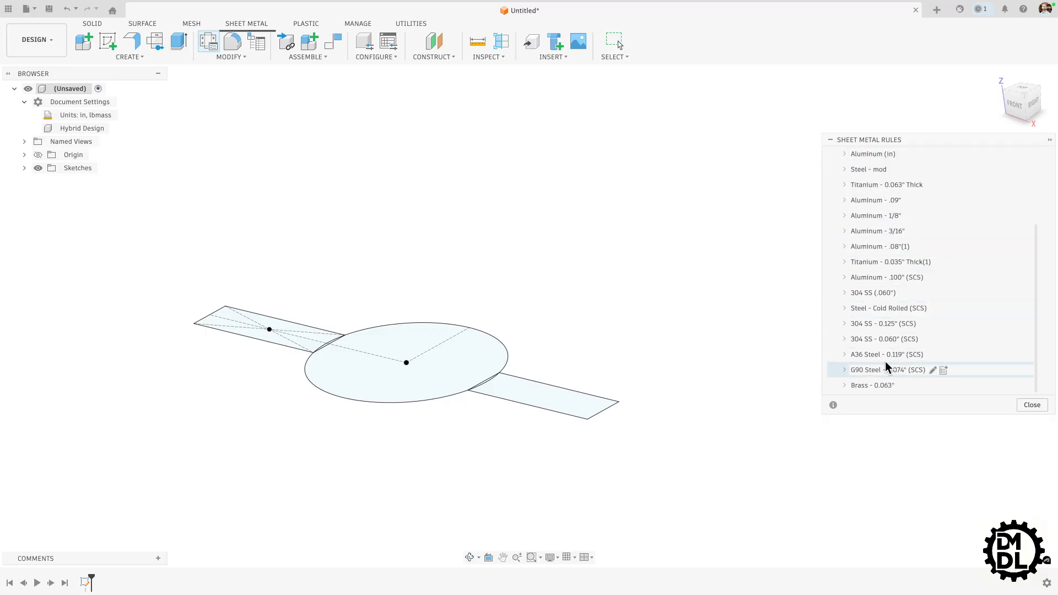
{"action": "scroll", "coordinate": [898, 289], "scroll_direction": "up", "scroll_amount": 3}
{"action": "scroll", "coordinate": [898, 289], "scroll_direction": "down", "scroll_amount": 3}
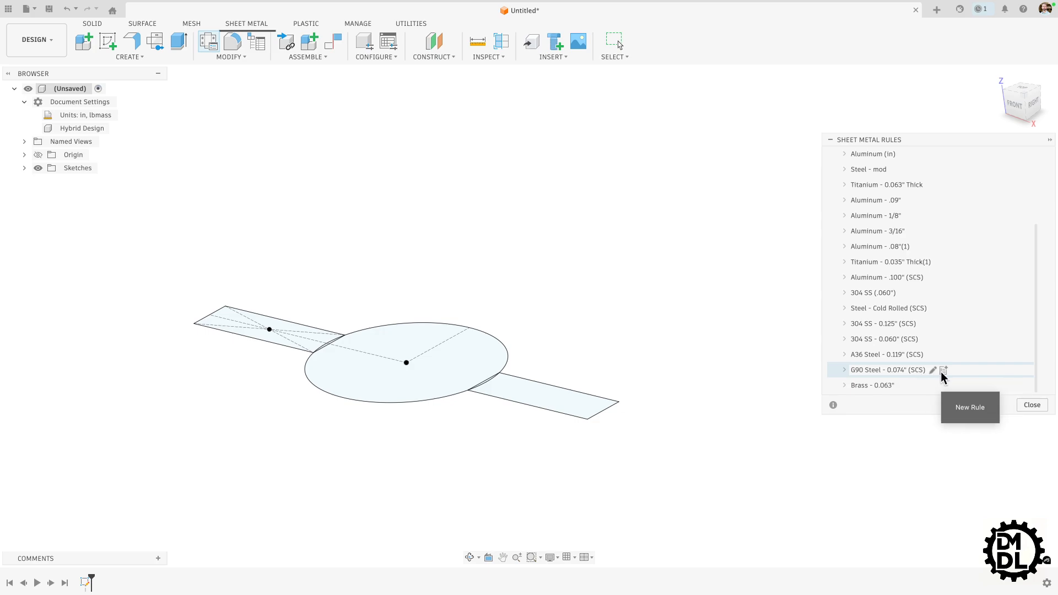
Step: Review the name, thickness, K factor and gap of a new rule based on G90 Steel - 0.074" (SCS), and discard it
{"action": "left_click", "coordinate": [943, 371]}
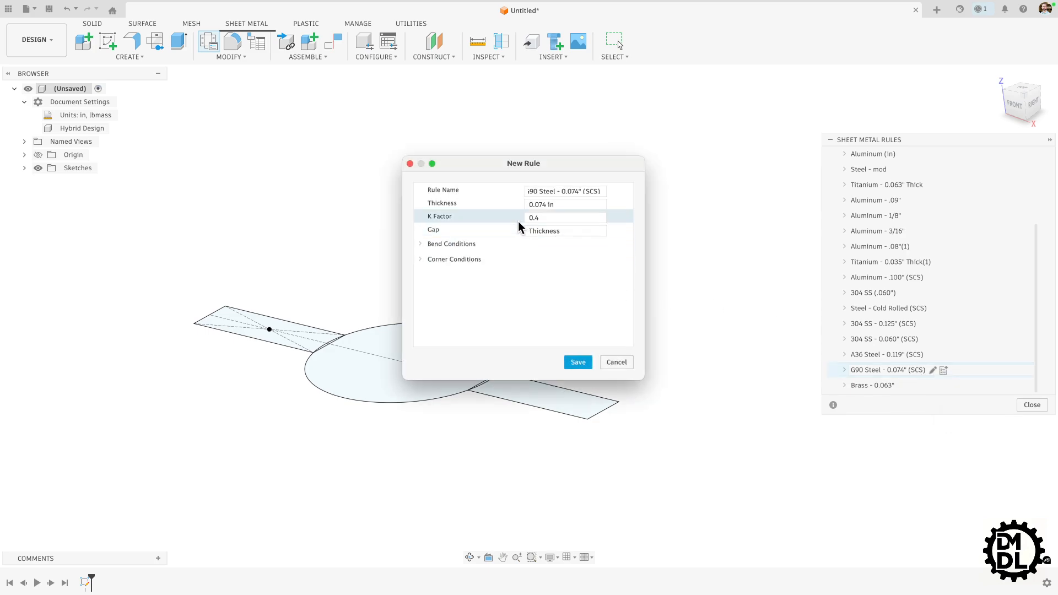
{"action": "left_click", "coordinate": [604, 205]}
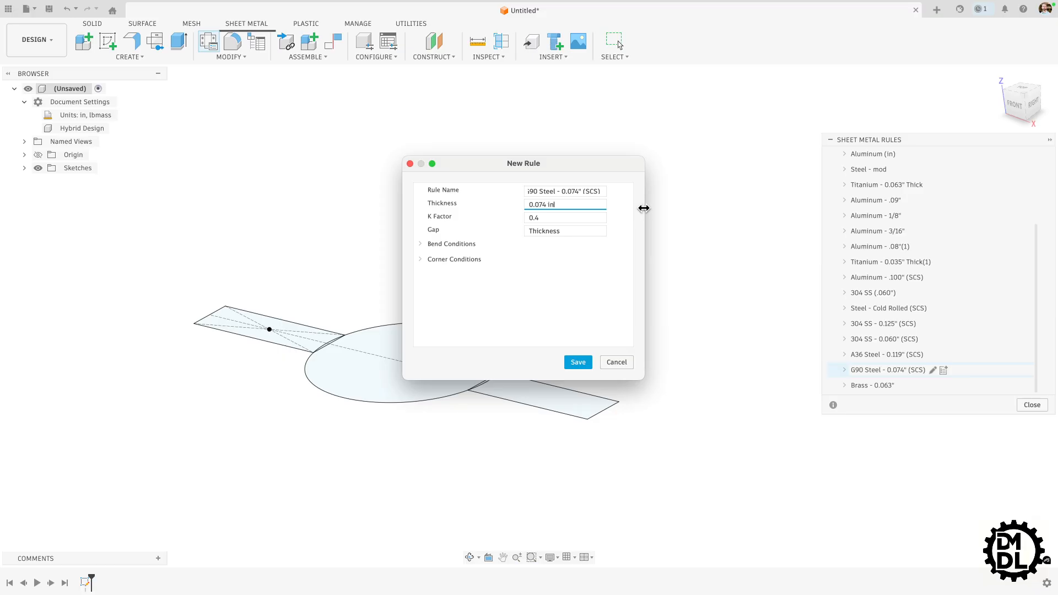
{"action": "left_click_drag", "start_coordinate": [644, 209], "coordinate": [698, 207]}
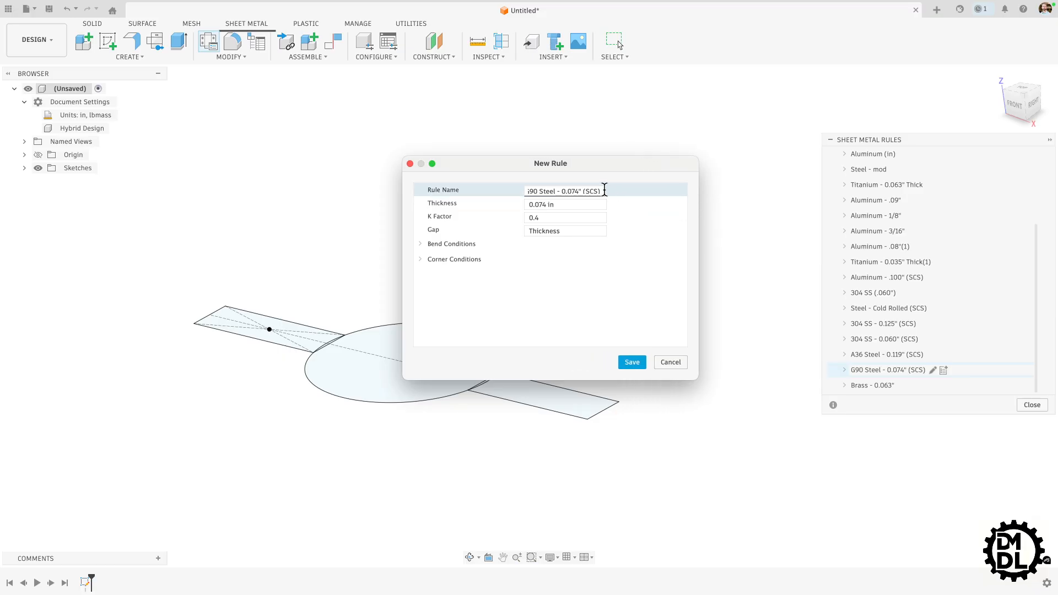
{"action": "left_click", "coordinate": [535, 192]}
{"action": "key", "text": "Home"}
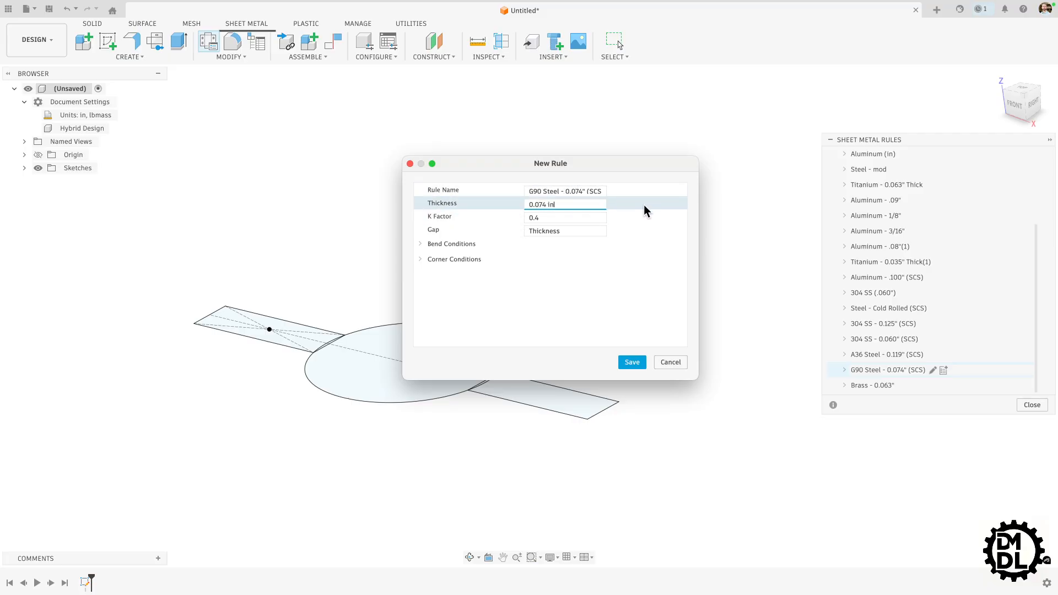
{"action": "key", "text": "Tab"}
{"action": "key", "text": "Tab"}
{"action": "key", "text": "Tab"}
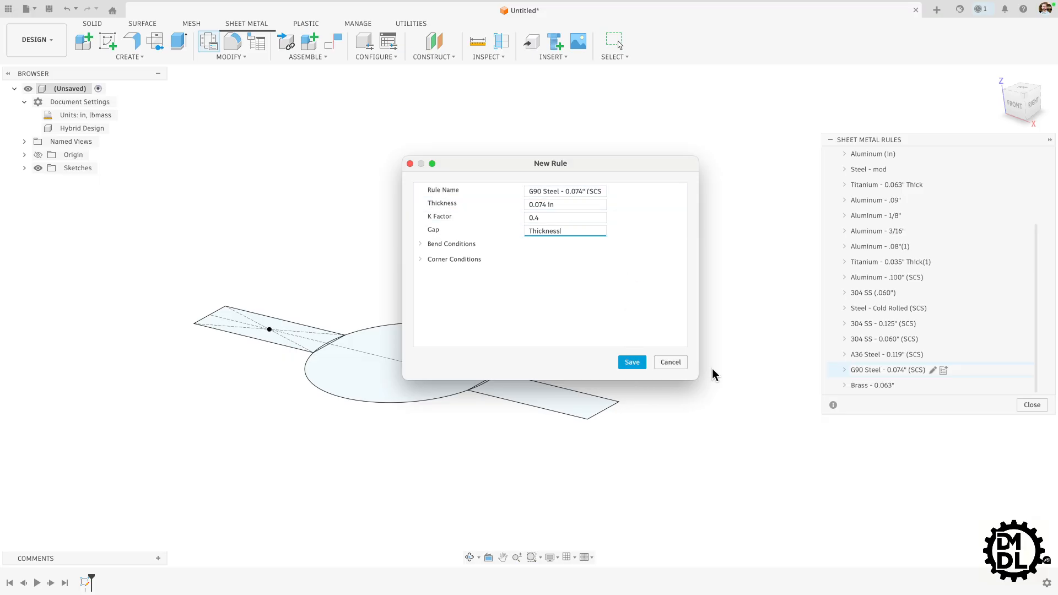
{"action": "left_click", "coordinate": [671, 364]}
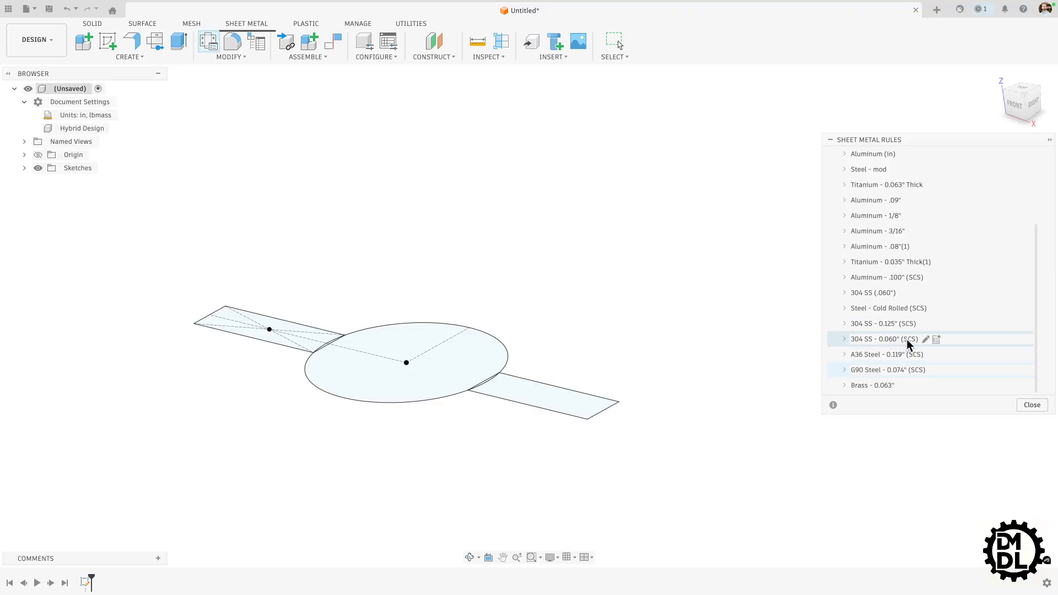
Step: Start a new rule based on 304 SS - 0.060" (SCS) and show its bend conditions
{"action": "left_click", "coordinate": [936, 339]}
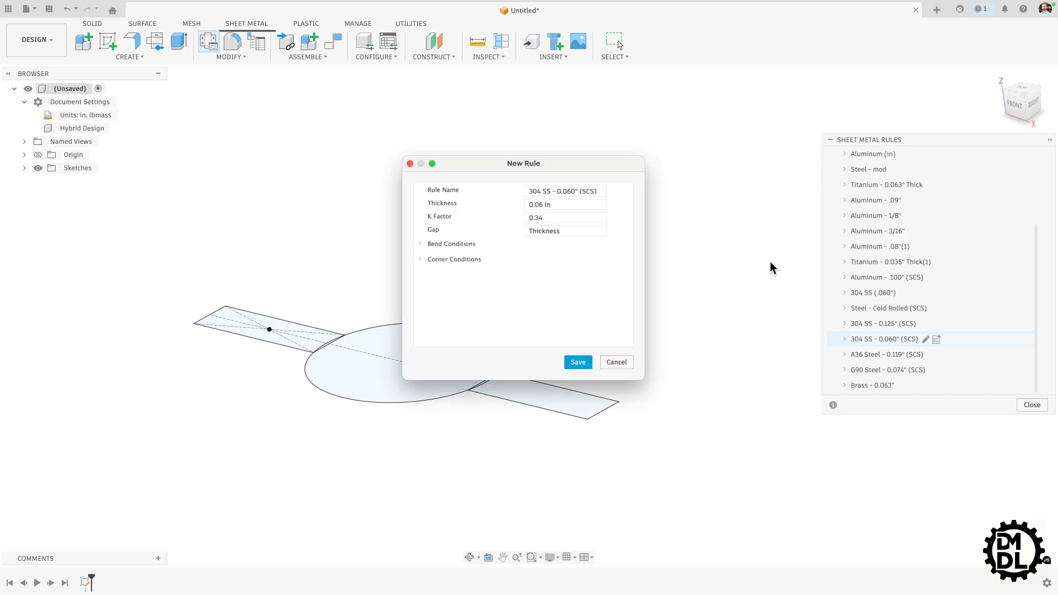
{"action": "left_click", "coordinate": [550, 205]}
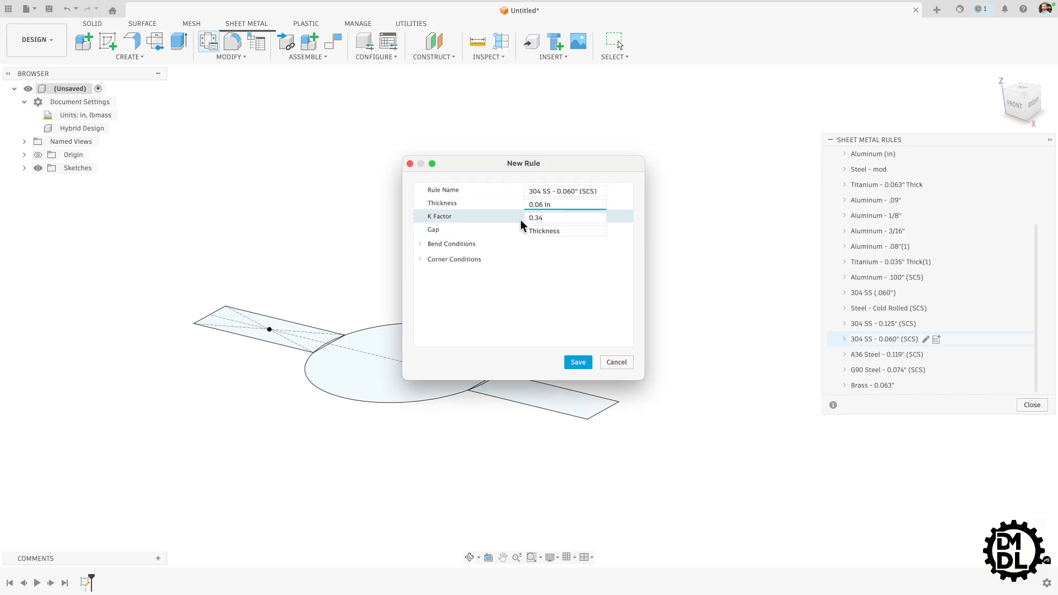
{"action": "left_click", "coordinate": [420, 243]}
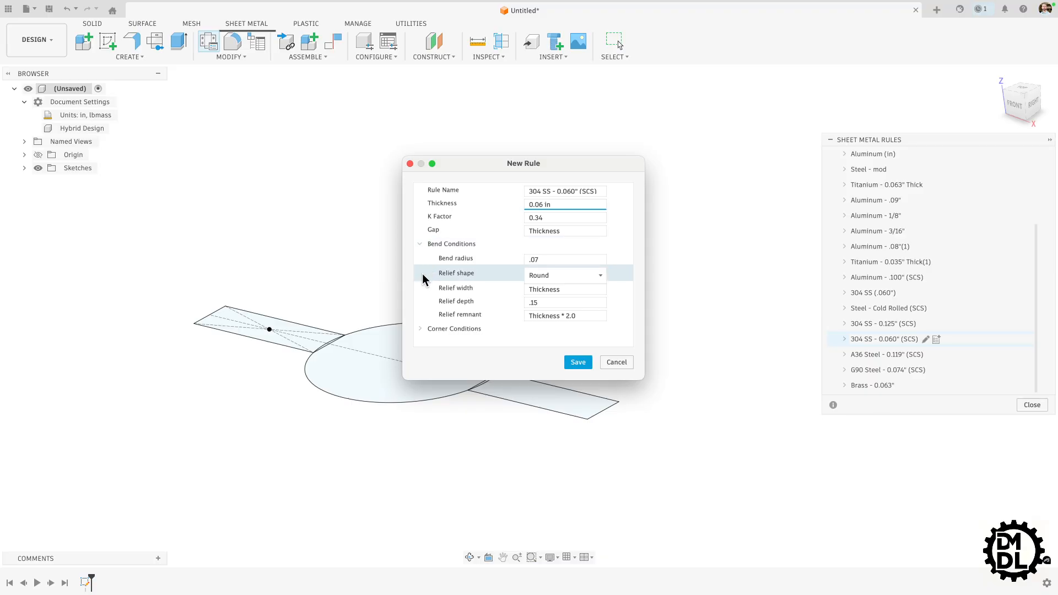
Step: Review the new rule's bend radius, relief shape, relief remnant and K factor
{"action": "left_click", "coordinate": [542, 256]}
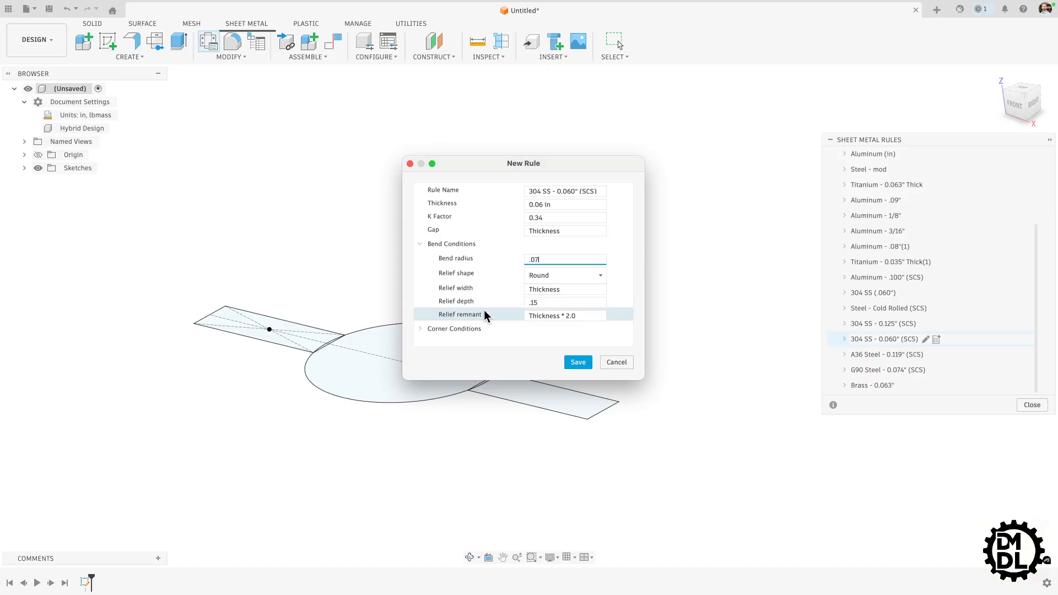
{"action": "left_click", "coordinate": [576, 315]}
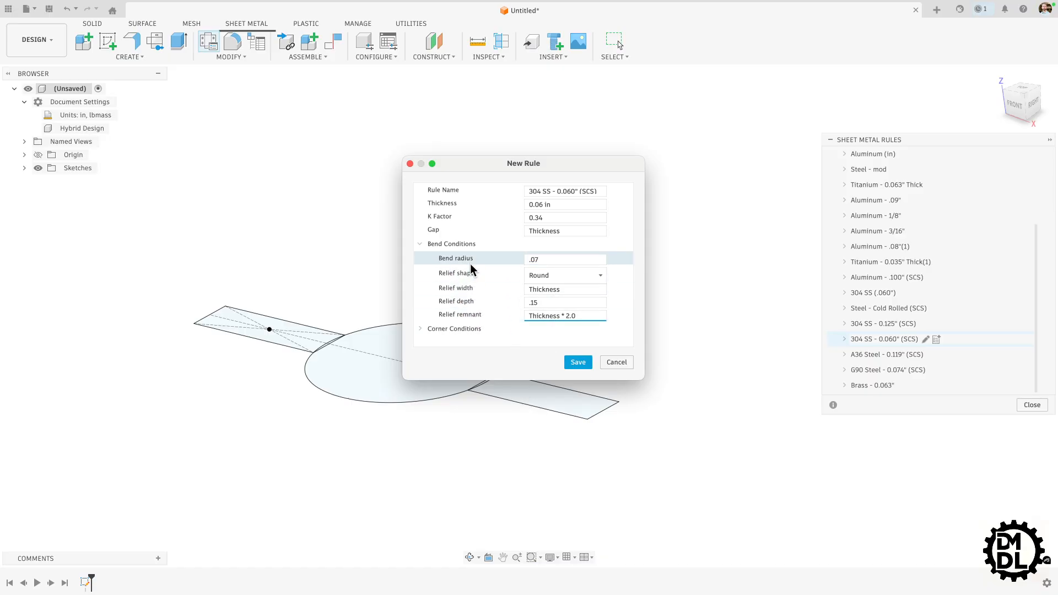
{"action": "left_click", "coordinate": [537, 273]}
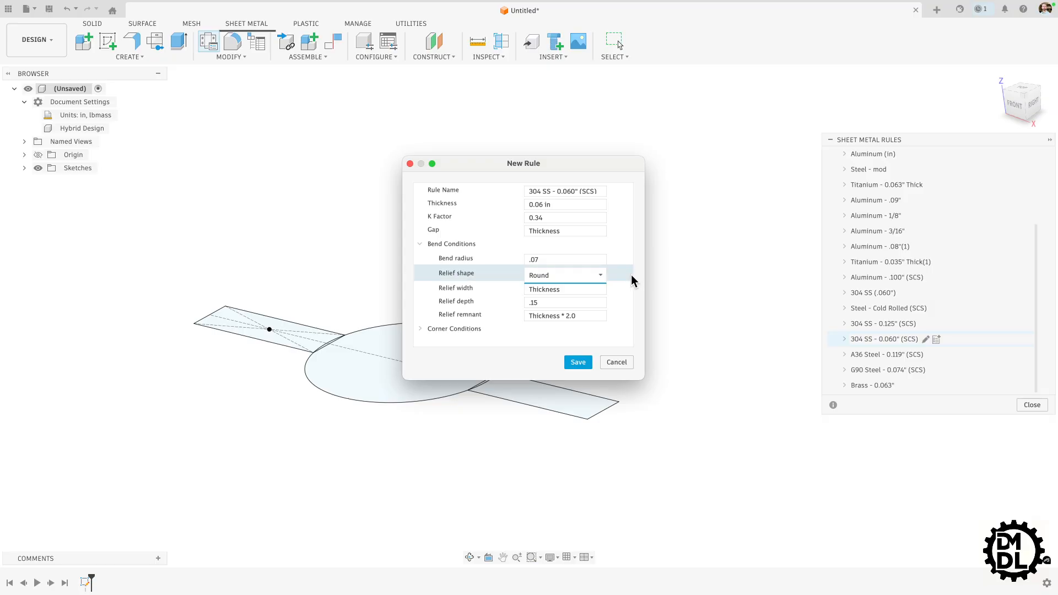
{"action": "left_click", "coordinate": [586, 259]}
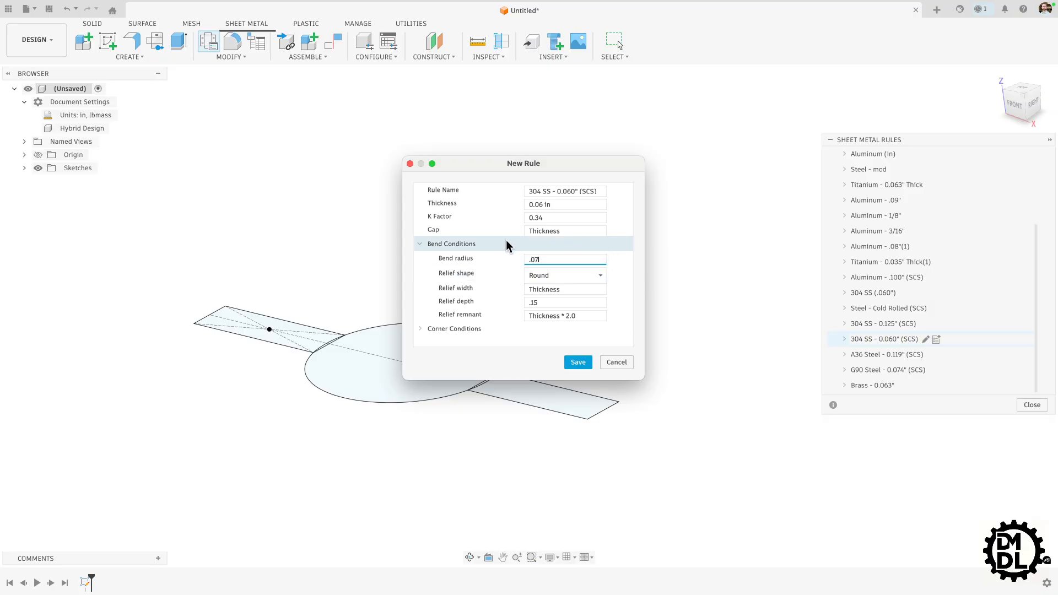
{"action": "left_click", "coordinate": [531, 277]}
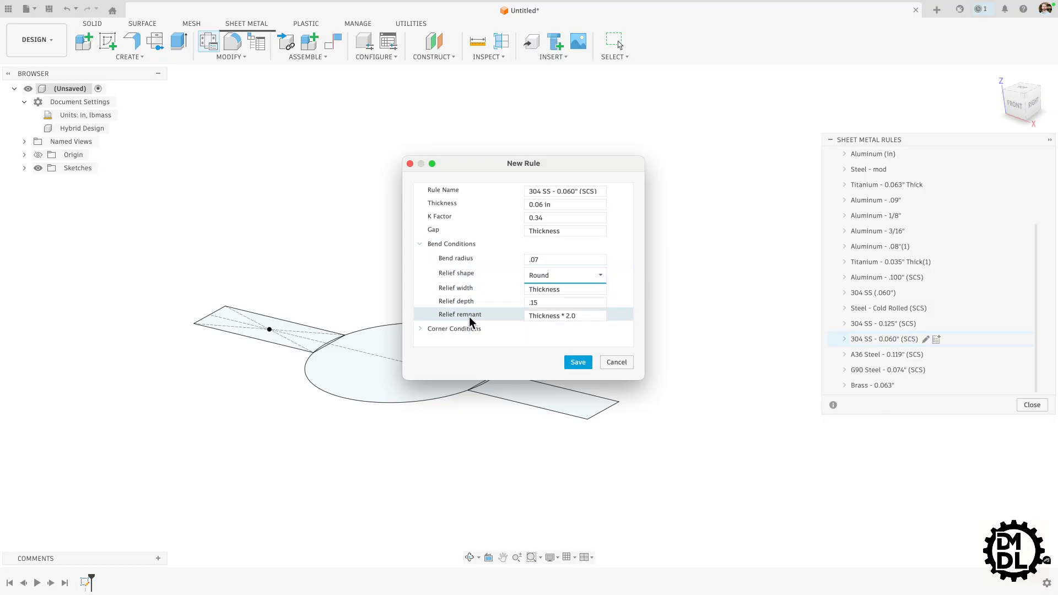
{"action": "left_click", "coordinate": [551, 217]}
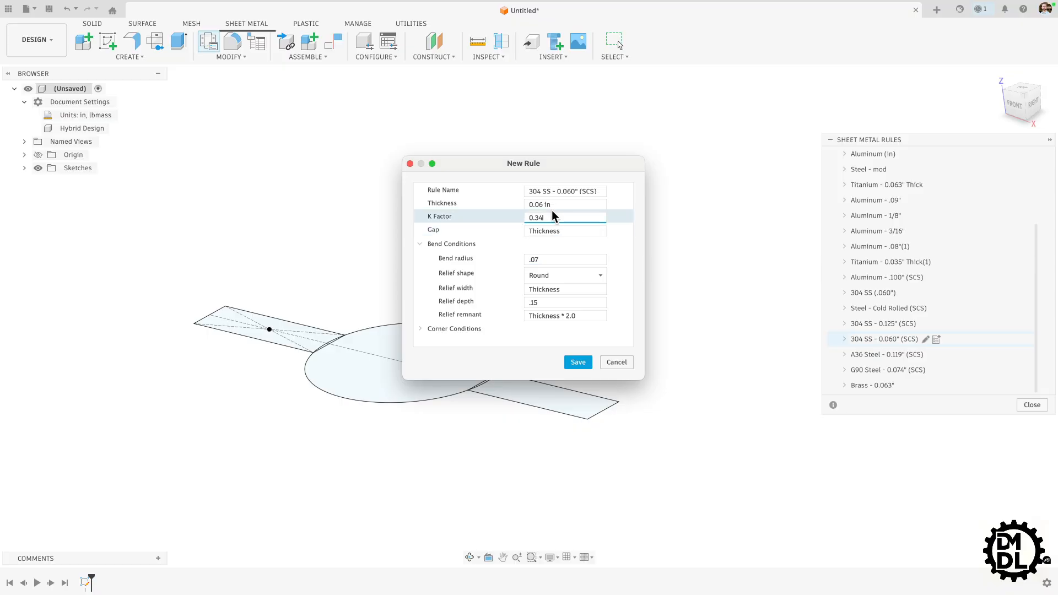
Step: Switch to the SendCutSend site in the browser and open the specifications of Stainless Steel (304)
{"action": "key", "text": "ctrl+Left"}
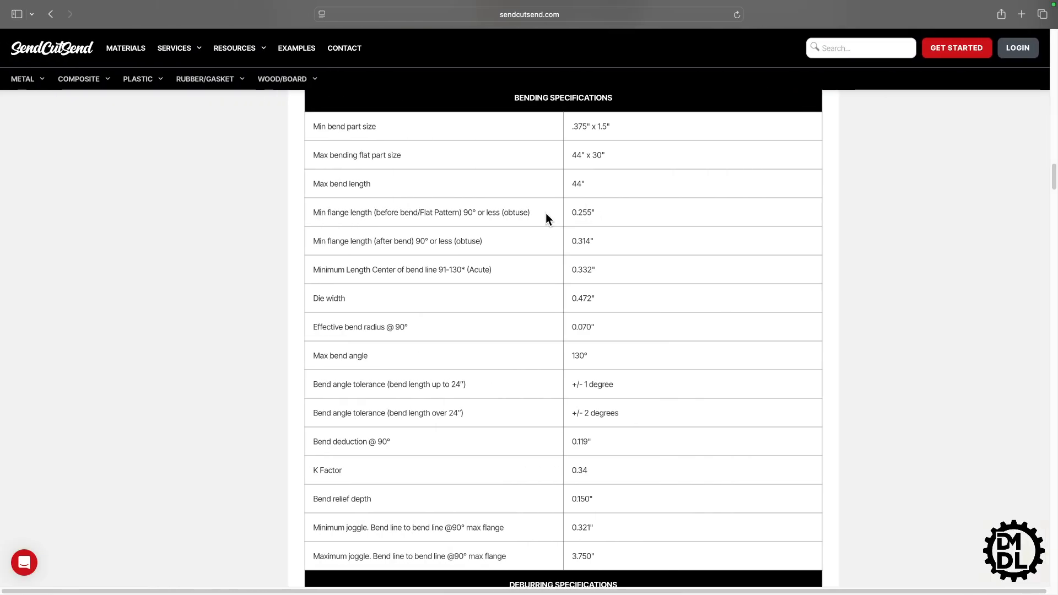
{"action": "scroll", "coordinate": [474, 384], "scroll_direction": "up", "scroll_amount": 20}
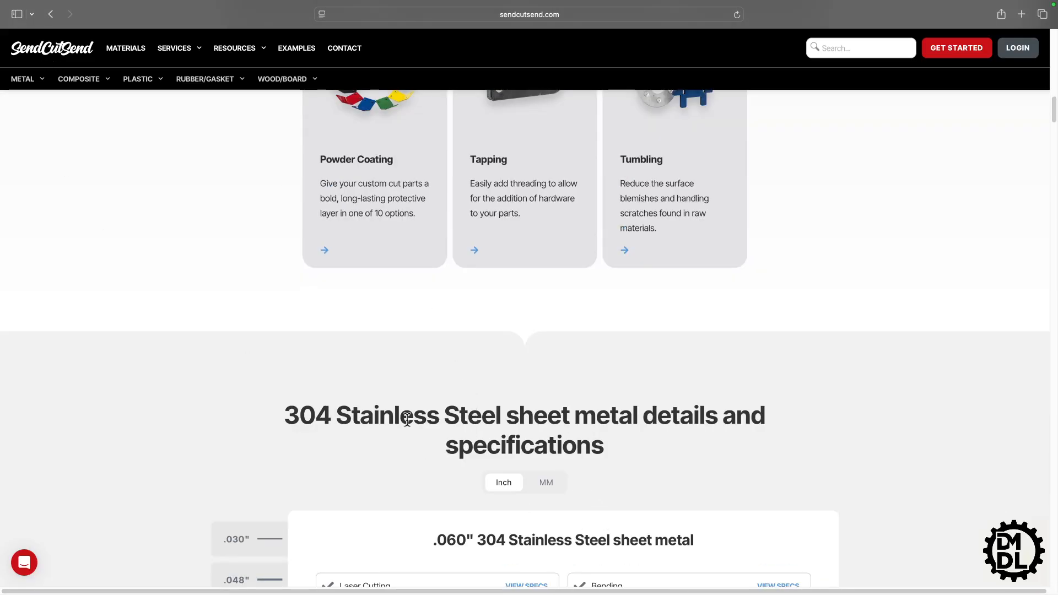
{"action": "scroll", "coordinate": [380, 439], "scroll_direction": "down", "scroll_amount": 2}
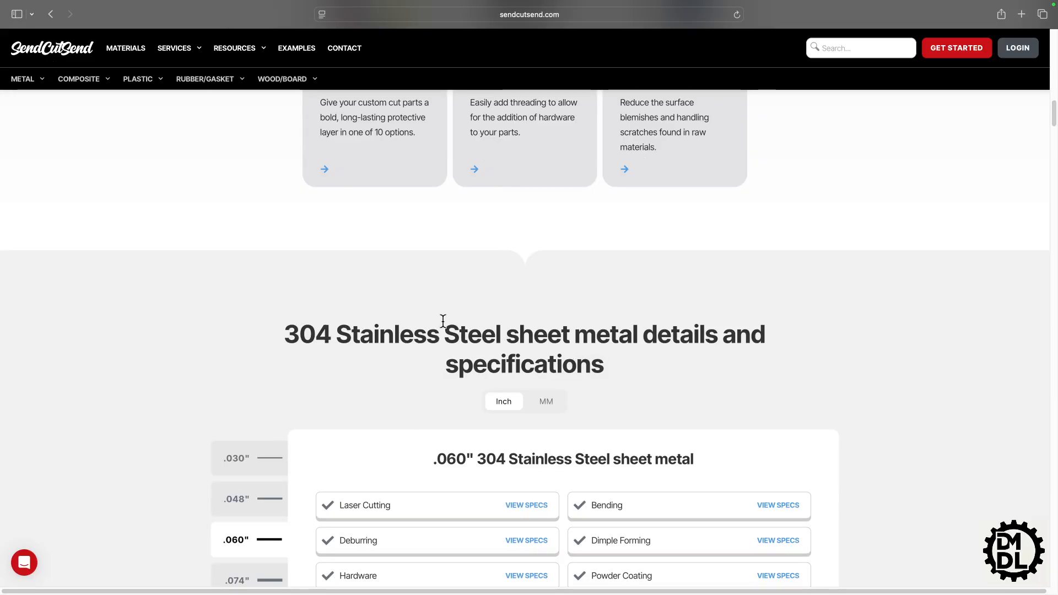
{"action": "mouse_move", "coordinate": [40, 80]}
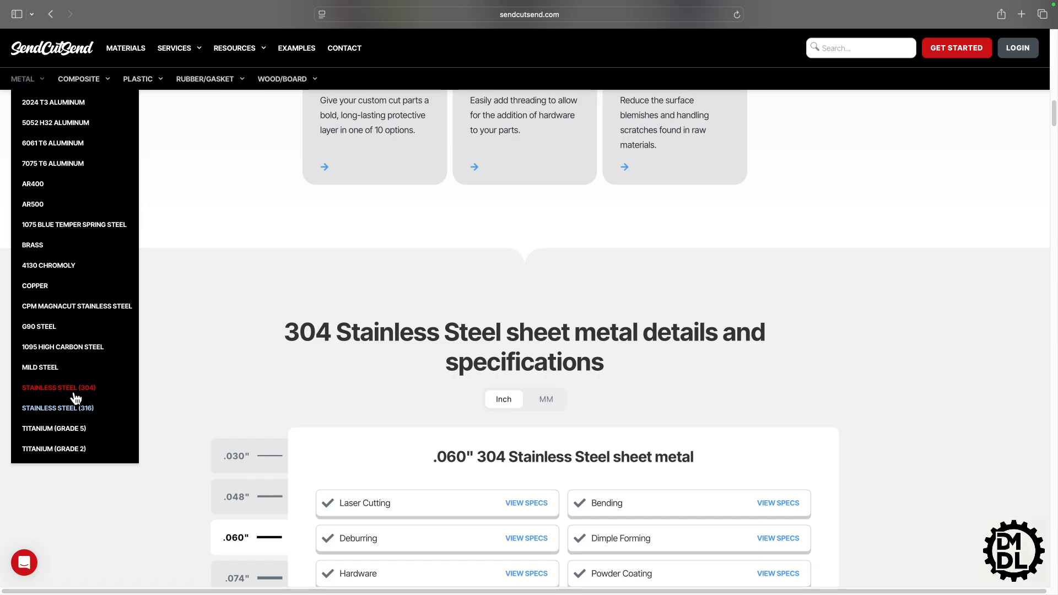
{"action": "left_click", "coordinate": [26, 390]}
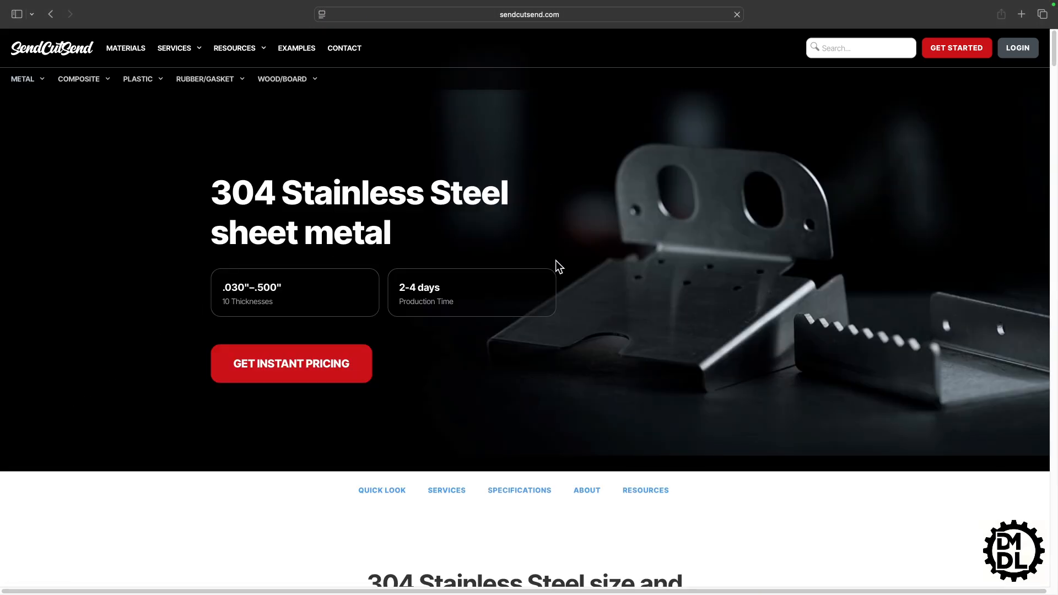
{"action": "left_click", "coordinate": [488, 495]}
Step: Show the material details for the .060" thickness of 304 stainless steel
{"action": "scroll", "coordinate": [461, 364], "scroll_direction": "down", "scroll_amount": 15}
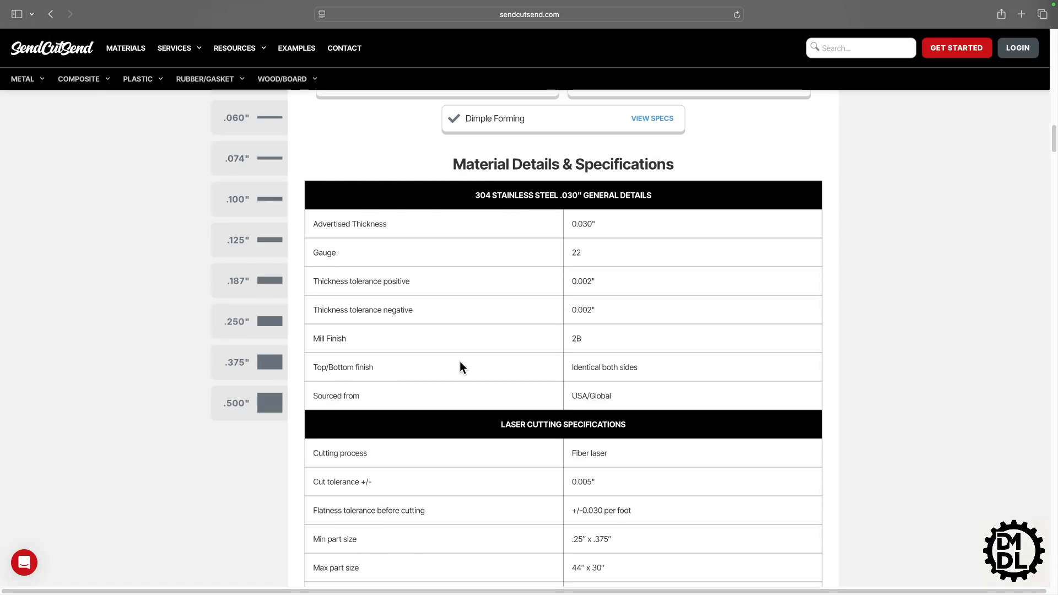
{"action": "scroll", "coordinate": [455, 368], "scroll_direction": "up", "scroll_amount": 3}
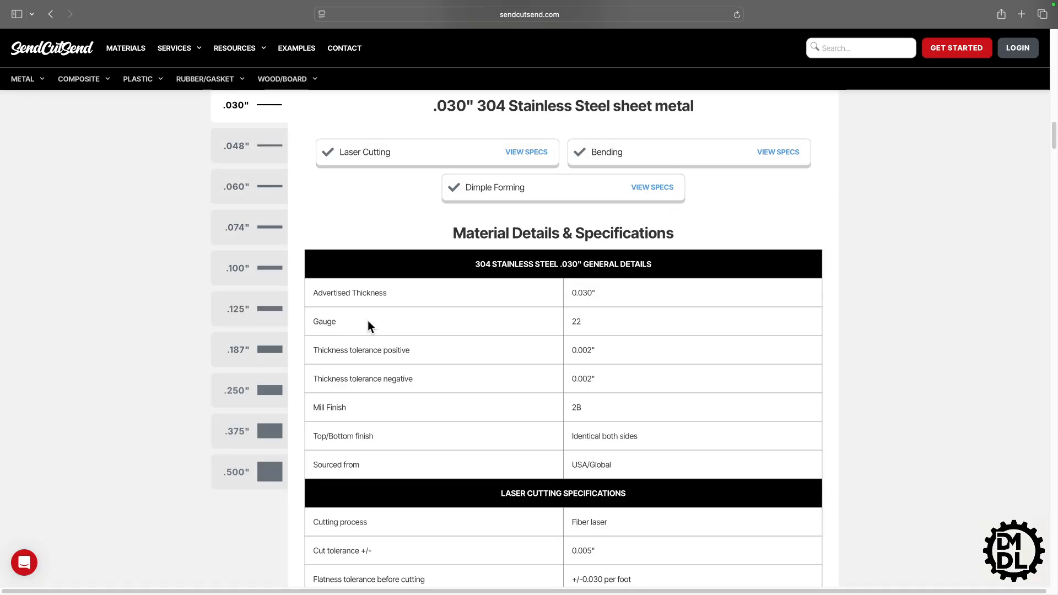
{"action": "scroll", "coordinate": [368, 321], "scroll_direction": "up", "scroll_amount": 1}
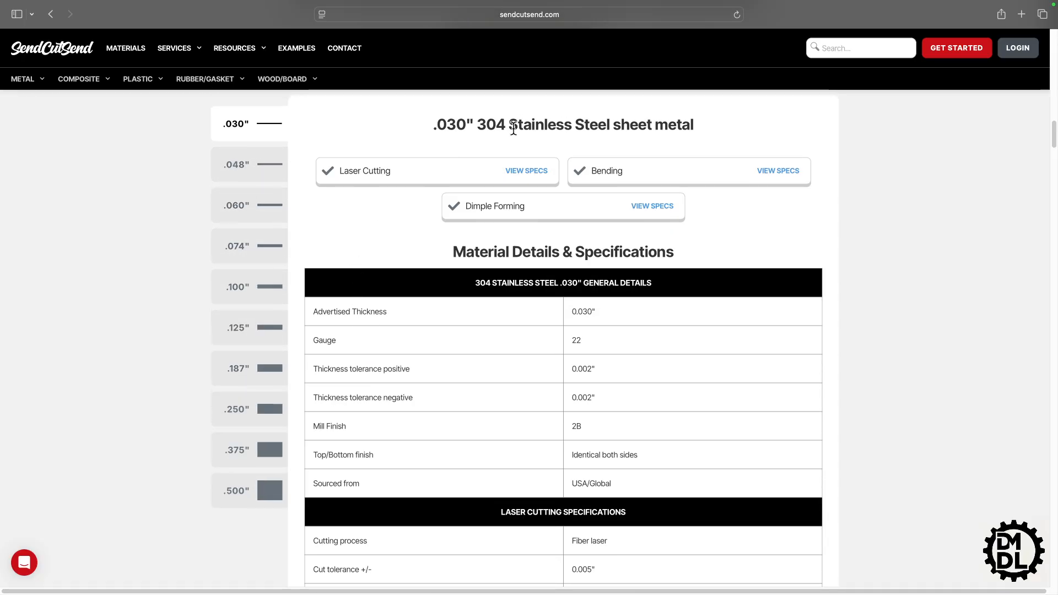
{"action": "left_click", "coordinate": [242, 215]}
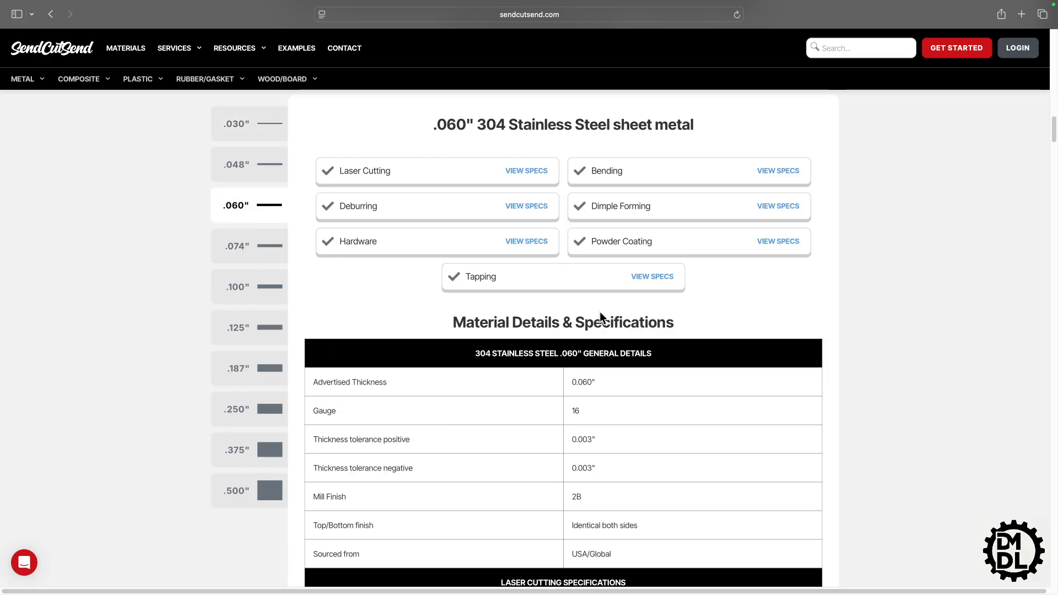
Step: Read the general details and laser cutting specifications of the .060" sheet, including the hole-to-edge and bridge diagram
{"action": "scroll", "coordinate": [571, 333], "scroll_direction": "down", "scroll_amount": 1}
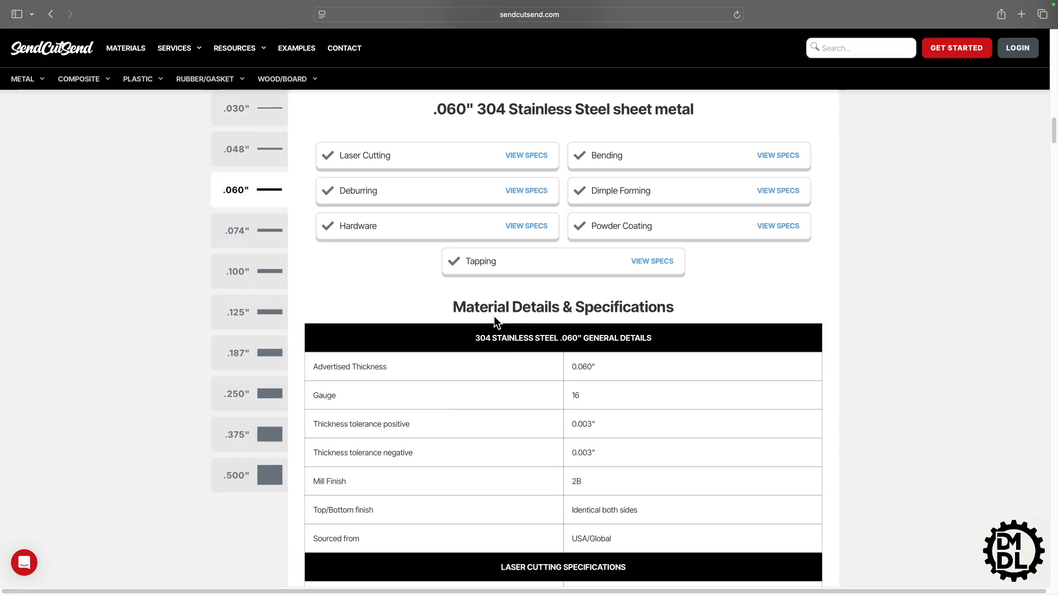
{"action": "scroll", "coordinate": [529, 309], "scroll_direction": "down", "scroll_amount": 5}
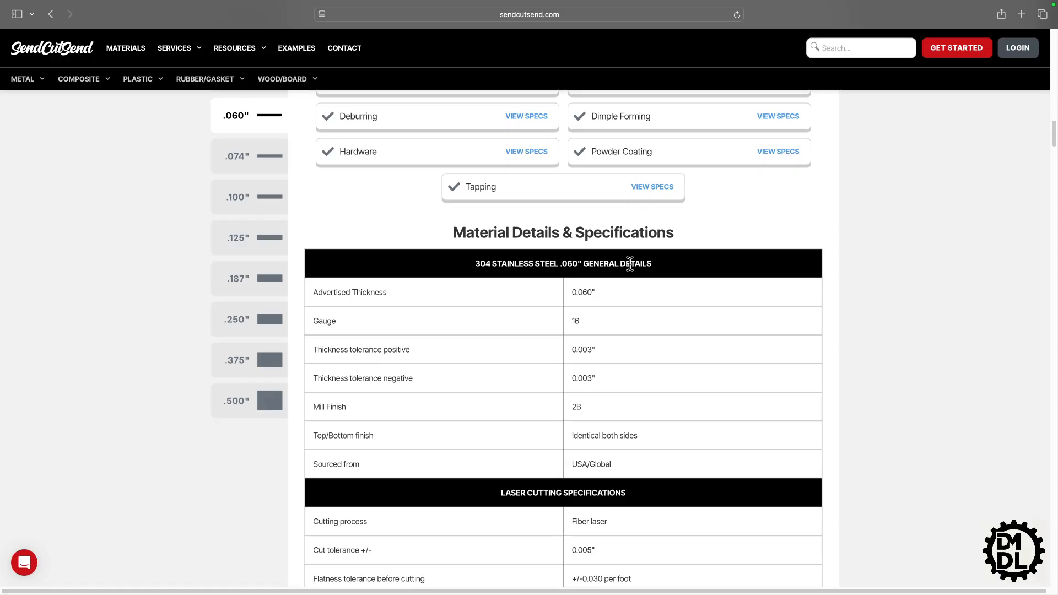
{"action": "scroll", "coordinate": [631, 265], "scroll_direction": "down", "scroll_amount": 10}
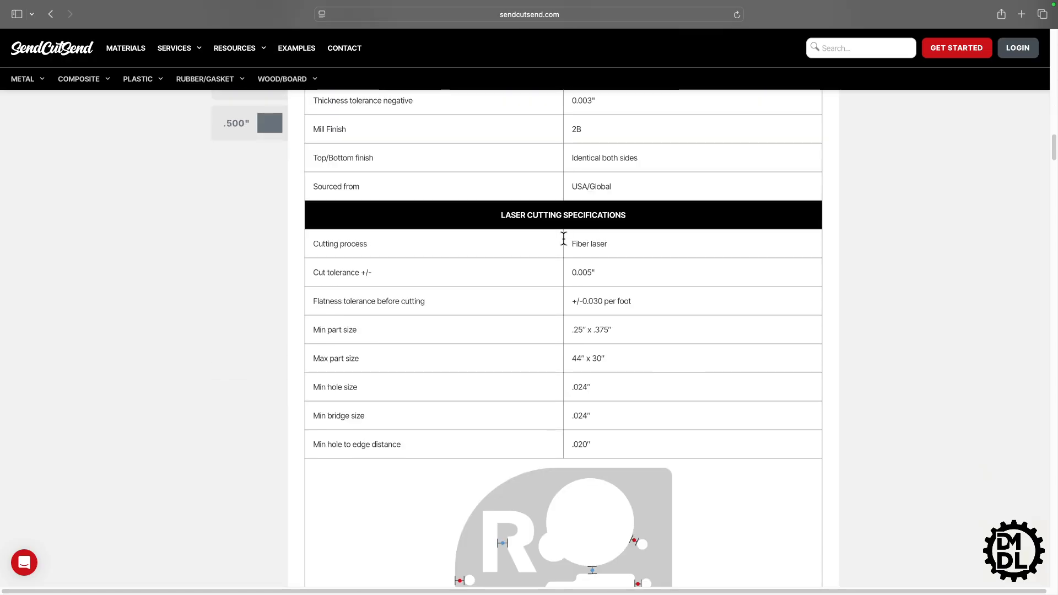
{"action": "scroll", "coordinate": [539, 316], "scroll_direction": "down", "scroll_amount": 3}
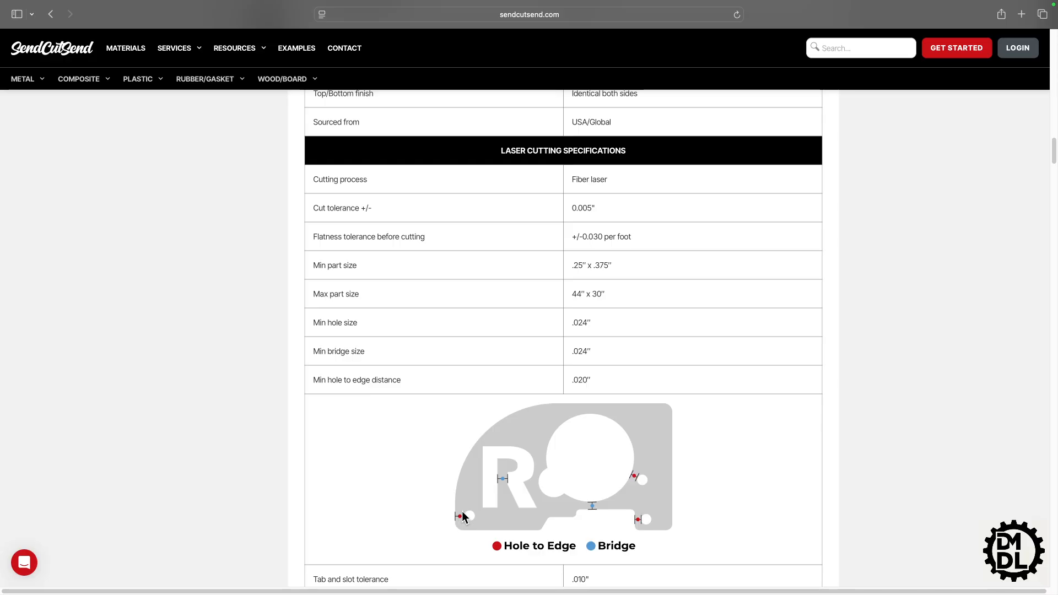
{"action": "scroll", "coordinate": [605, 404], "scroll_direction": "down", "scroll_amount": 1}
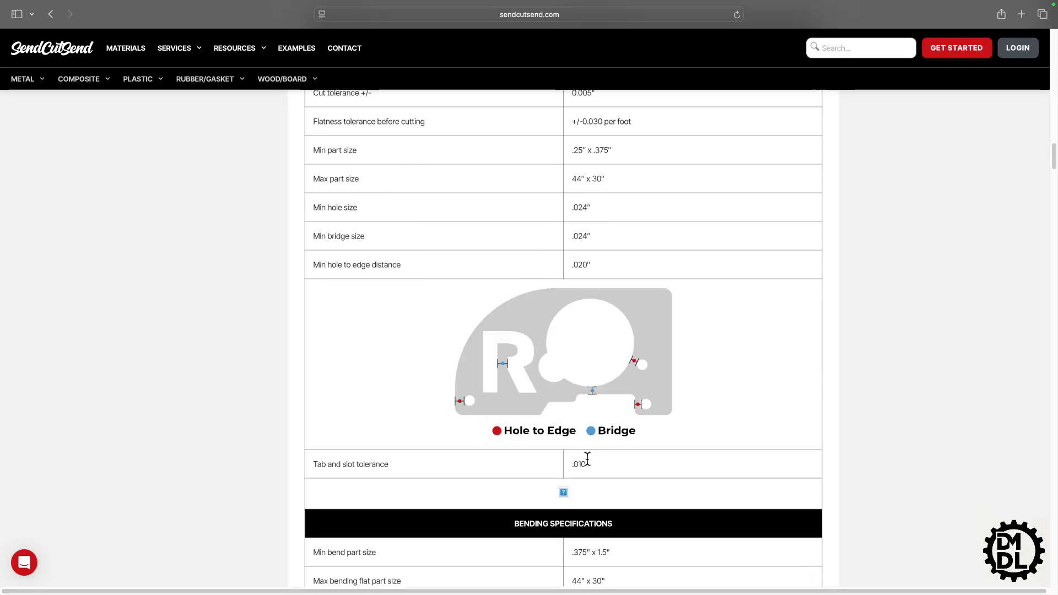
{"action": "scroll", "coordinate": [587, 460], "scroll_direction": "down", "scroll_amount": 3}
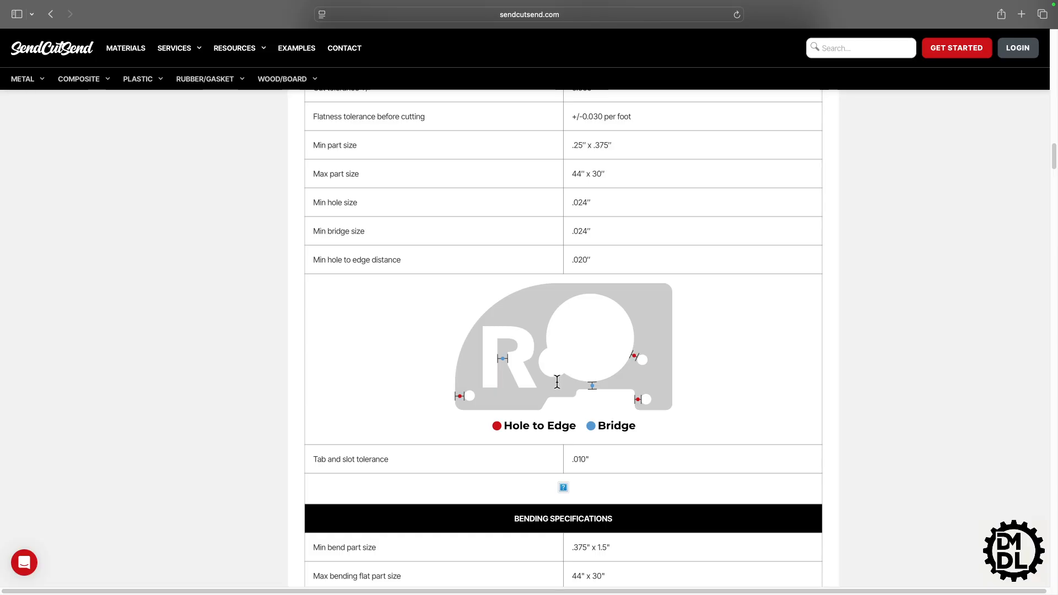
Step: Examine the bending specifications of the .060" sheet, including flange lengths, effective bend radius, K factor and bend relief depth
{"action": "scroll", "coordinate": [576, 359], "scroll_direction": "down", "scroll_amount": 5}
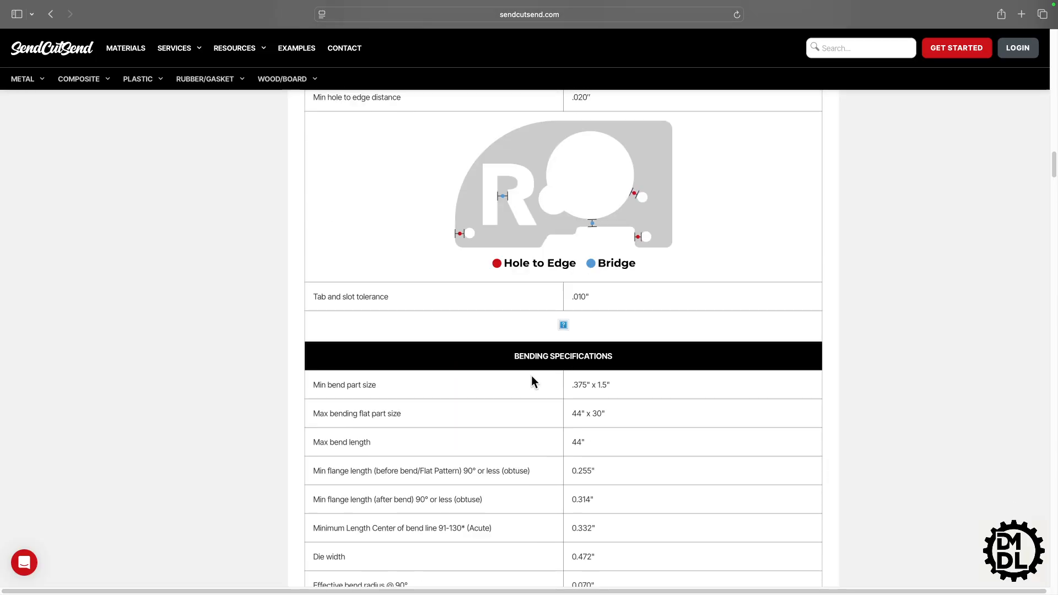
{"action": "scroll", "coordinate": [588, 334], "scroll_direction": "down", "scroll_amount": 2}
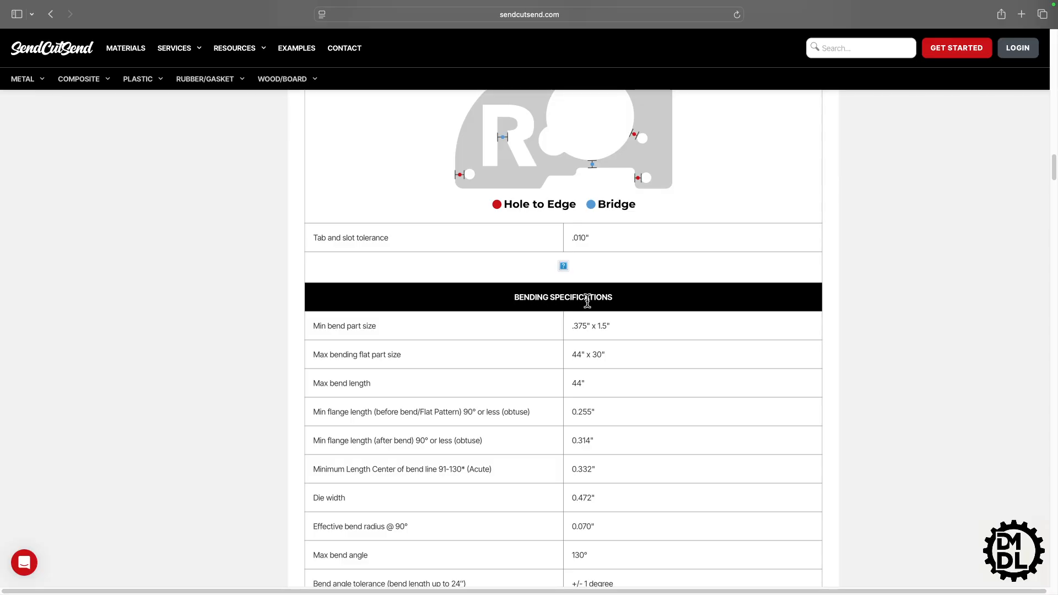
{"action": "scroll", "coordinate": [573, 299], "scroll_direction": "down", "scroll_amount": 1}
{"action": "scroll", "coordinate": [573, 302], "scroll_direction": "down", "scroll_amount": 2}
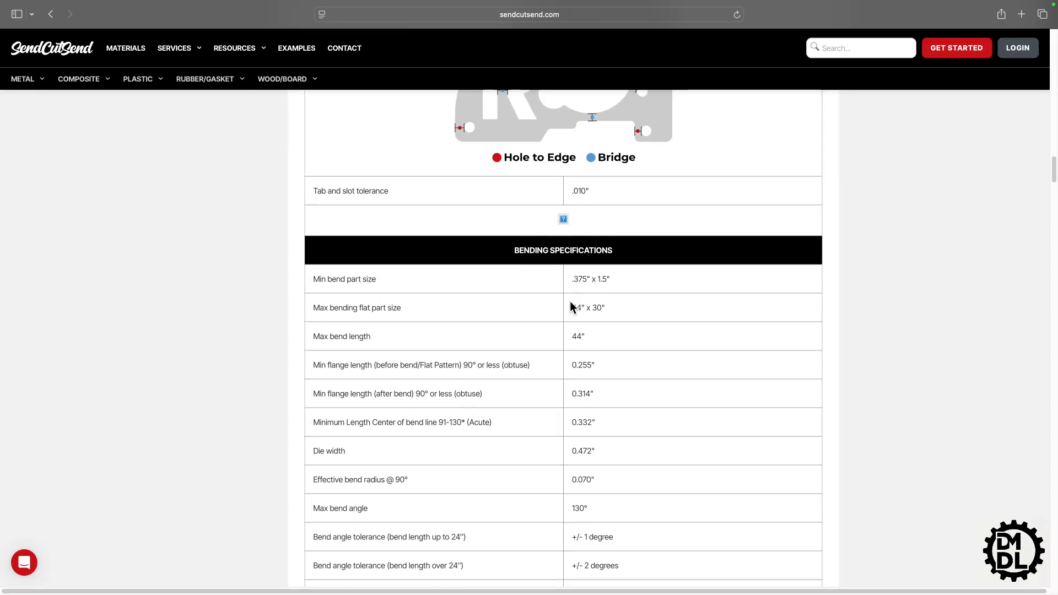
{"action": "scroll", "coordinate": [411, 432], "scroll_direction": "down", "scroll_amount": 1}
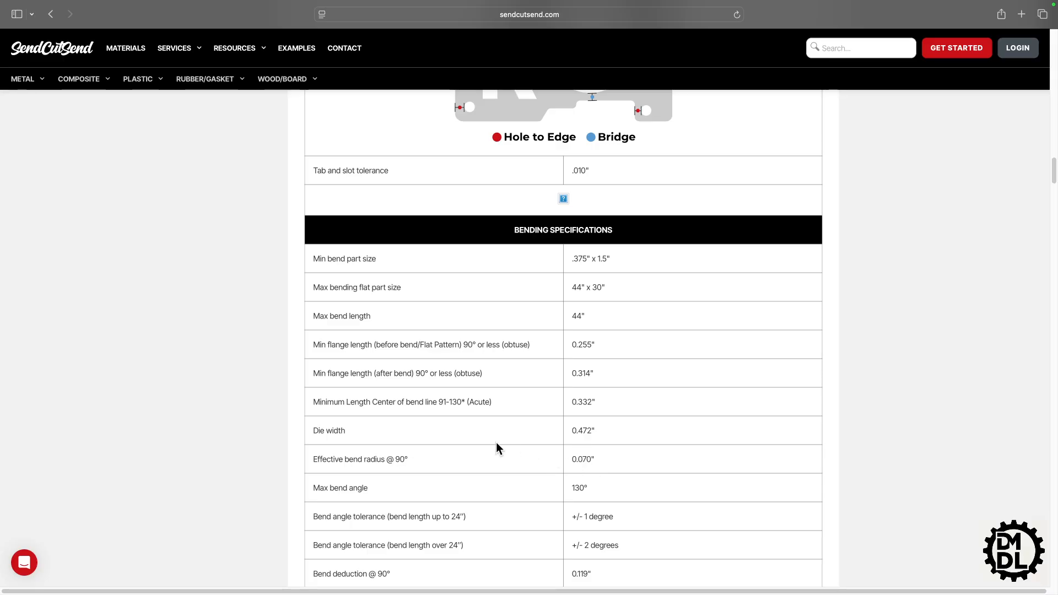
{"action": "scroll", "coordinate": [498, 443], "scroll_direction": "down", "scroll_amount": 2}
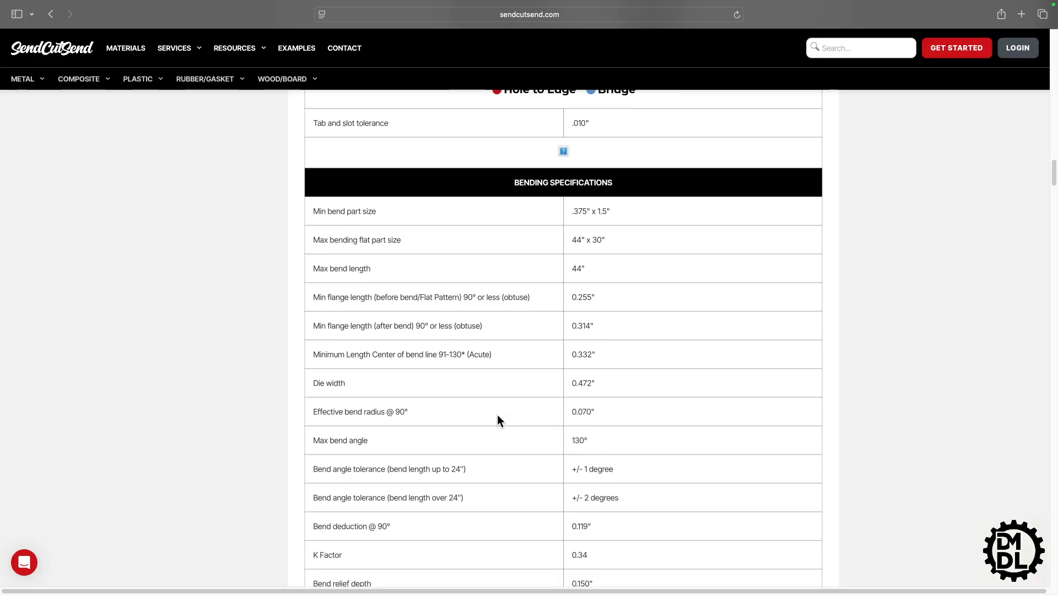
{"action": "scroll", "coordinate": [498, 420], "scroll_direction": "up", "scroll_amount": 4}
{"action": "scroll", "coordinate": [496, 411], "scroll_direction": "down", "scroll_amount": 5}
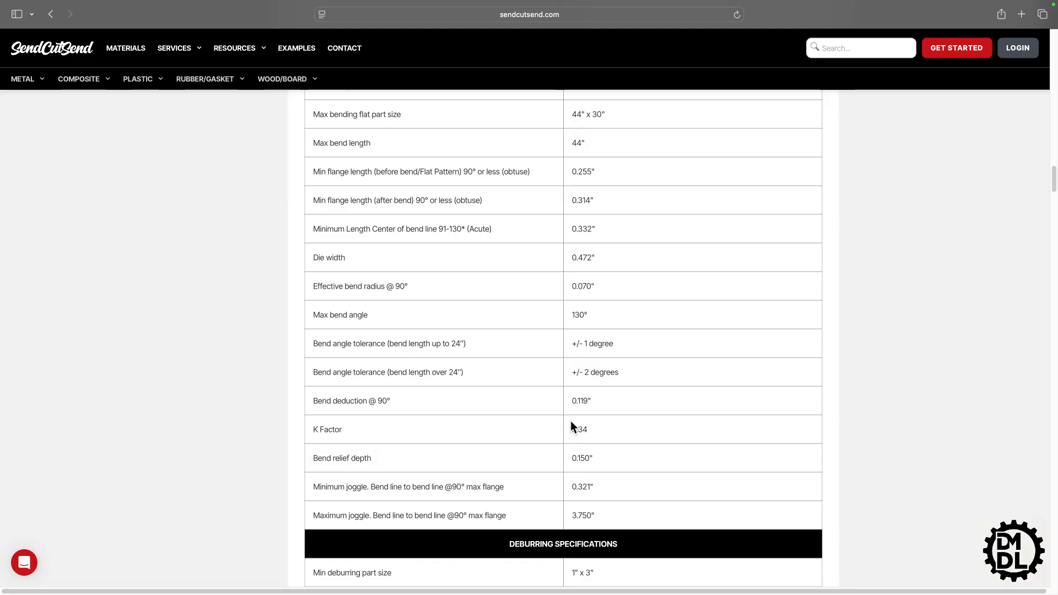
Step: Switch back to Fusion and check the new rule's name, K factor, thickness and bend settings against the supplier's specifications
{"action": "key", "text": "ctrl+Right"}
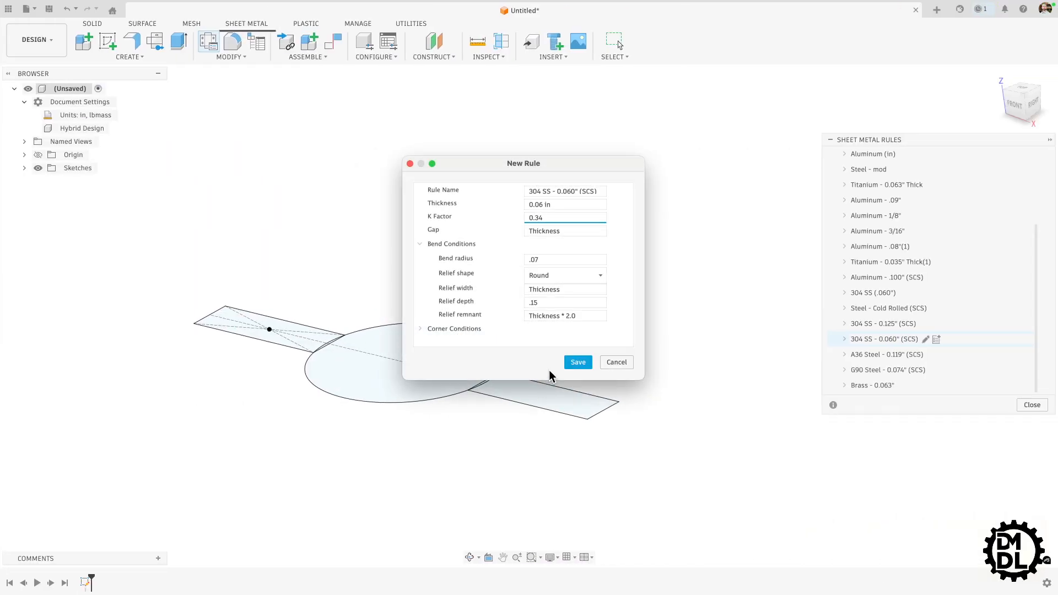
{"action": "left_click", "coordinate": [464, 205]}
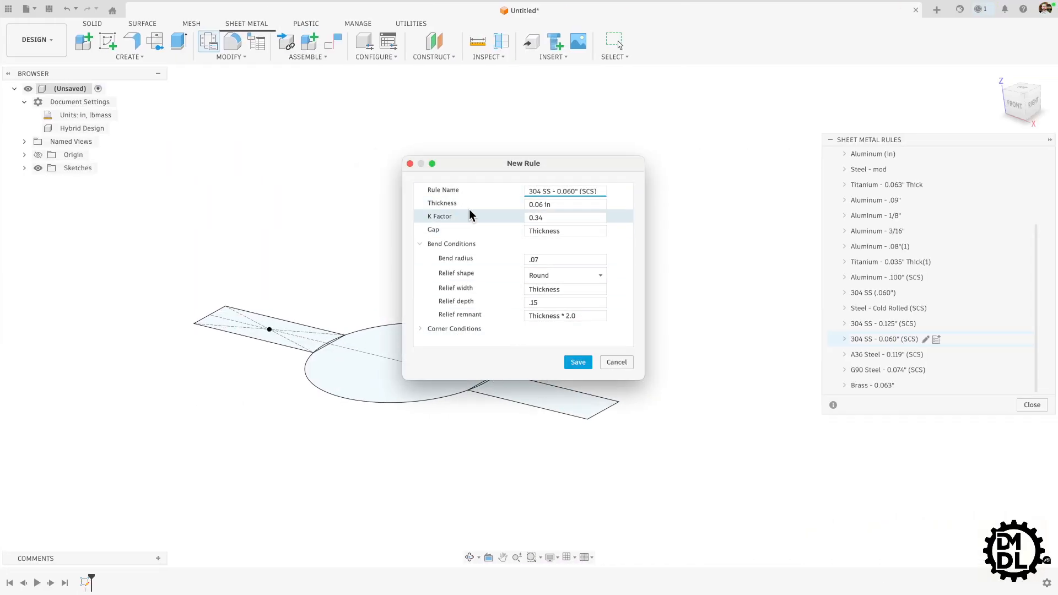
{"action": "left_click", "coordinate": [555, 217]}
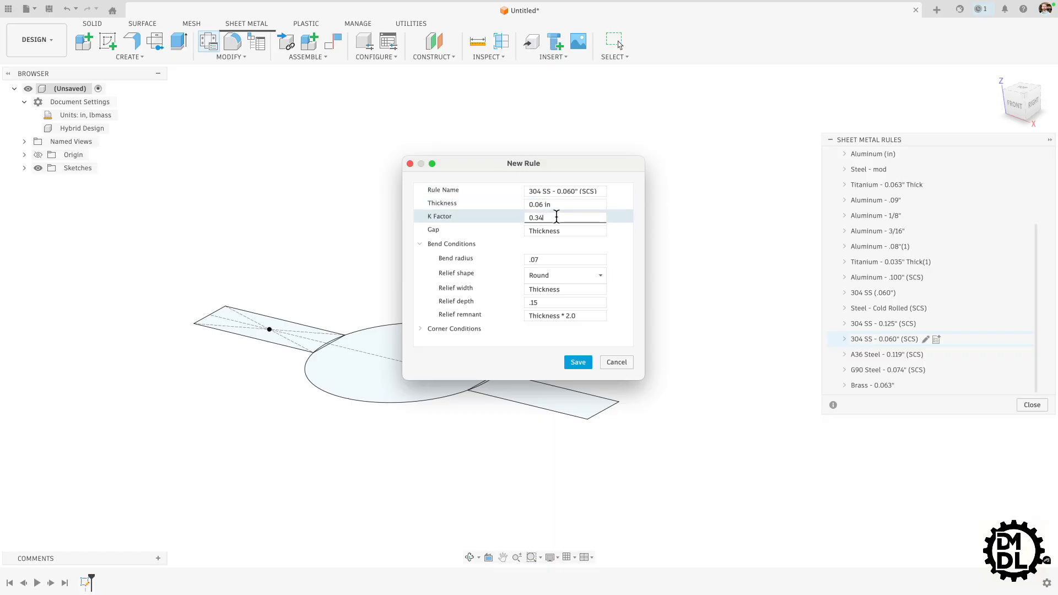
{"action": "left_click", "coordinate": [530, 226]}
{"action": "left_click", "coordinate": [543, 212]}
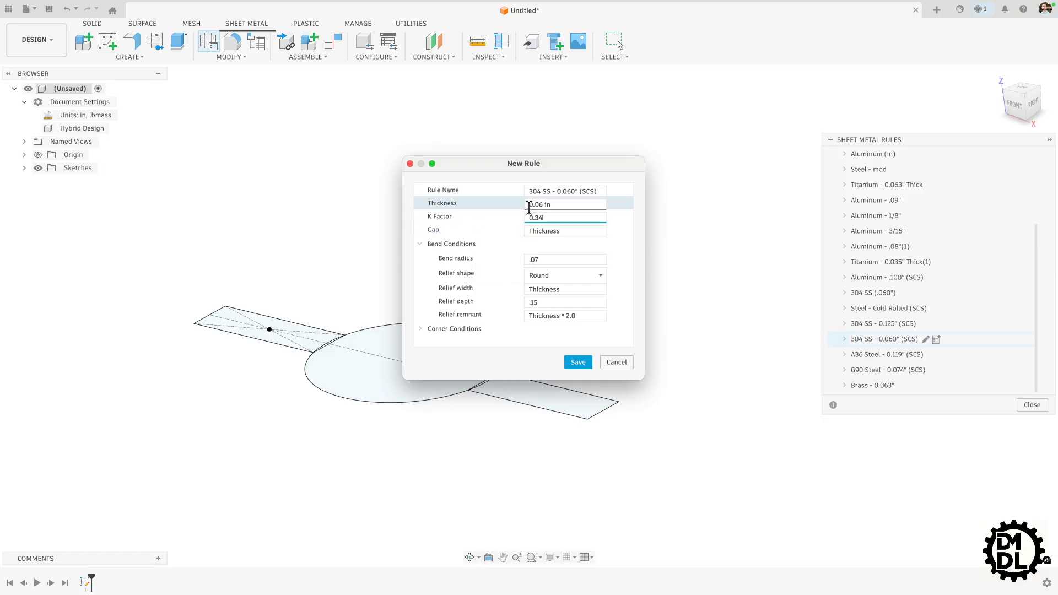
{"action": "left_click", "coordinate": [551, 290]}
{"action": "left_click", "coordinate": [546, 260]}
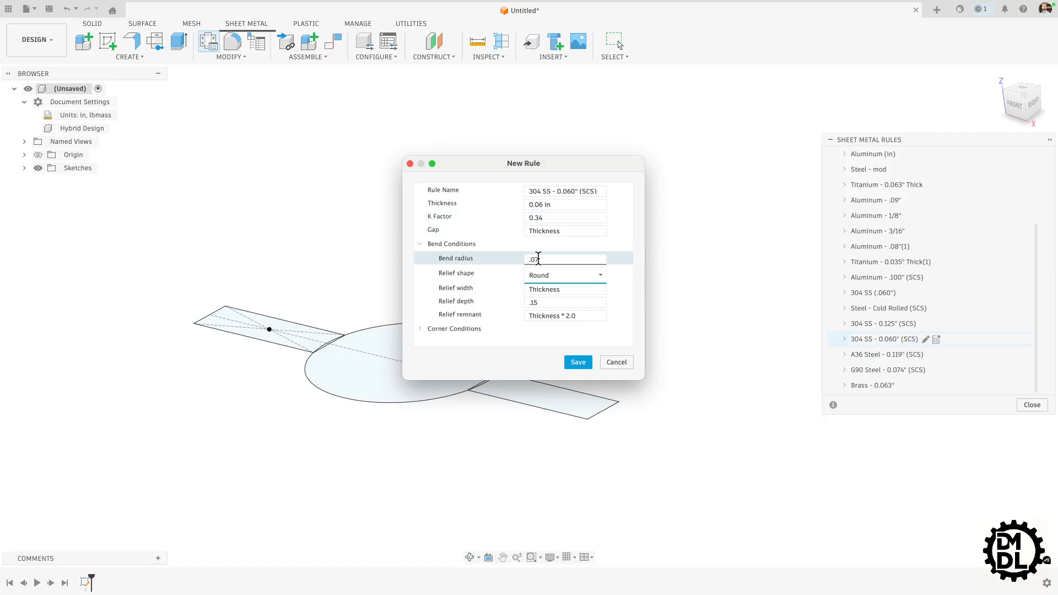
Step: Save the new 304 SS - 0.060" (SCS) sheet metal rule and close the rule manager
{"action": "left_click", "coordinate": [584, 190]}
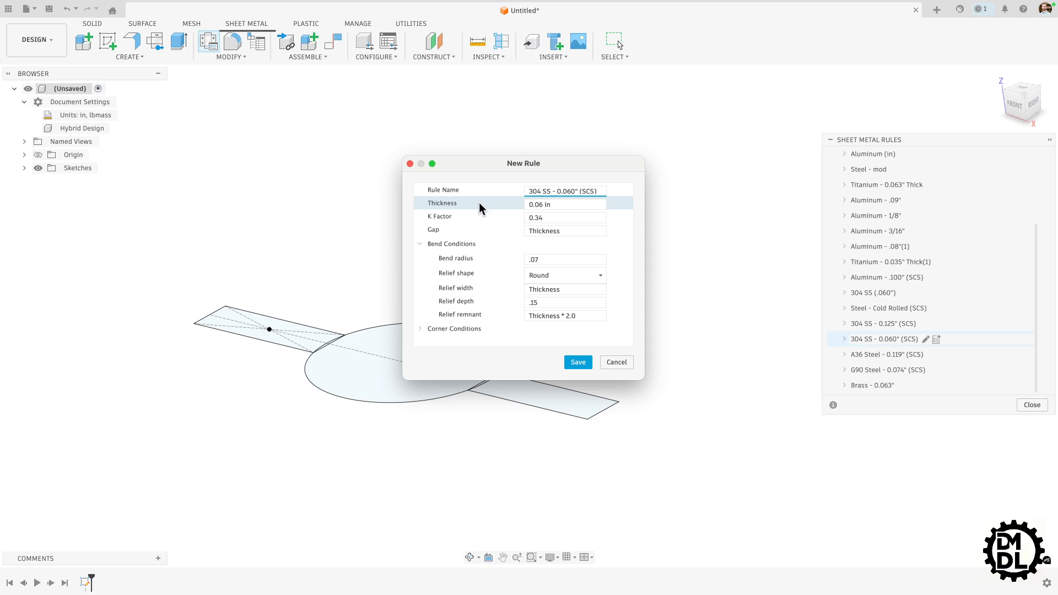
{"action": "key", "text": "Tab"}
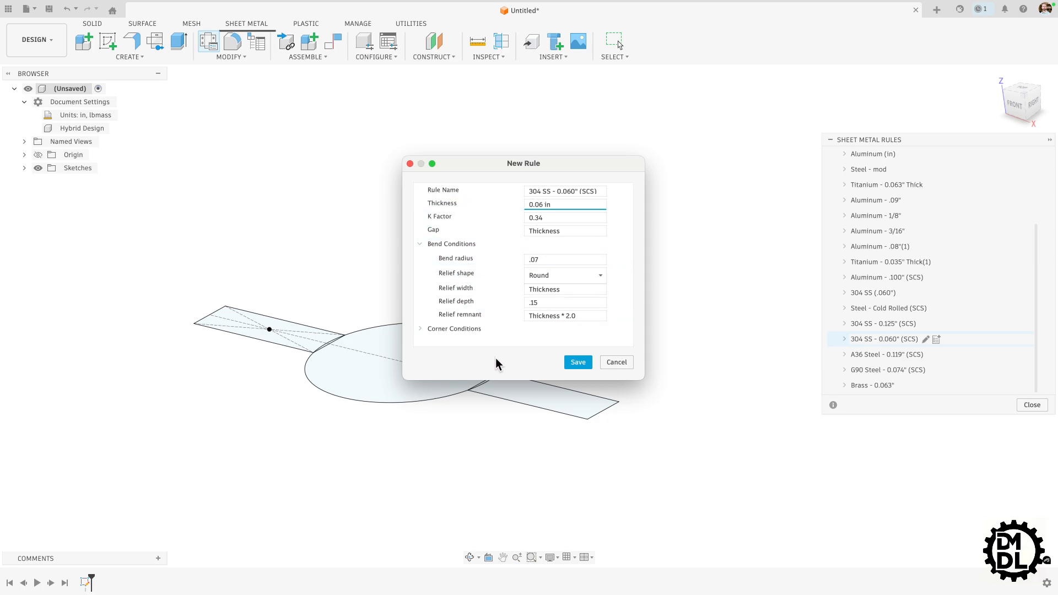
{"action": "left_click", "coordinate": [572, 362]}
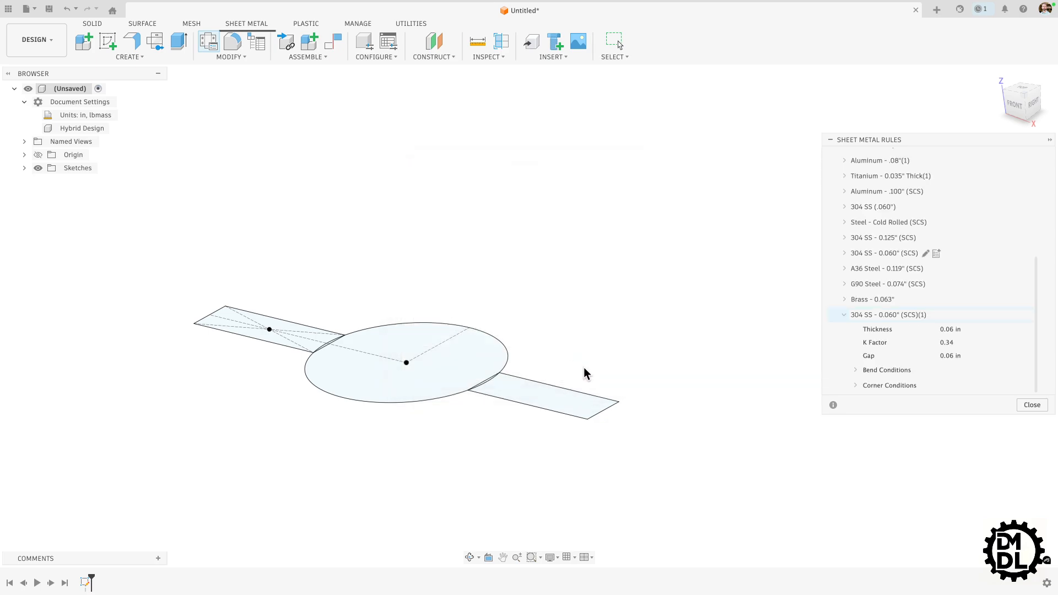
{"action": "left_click", "coordinate": [1032, 404]}
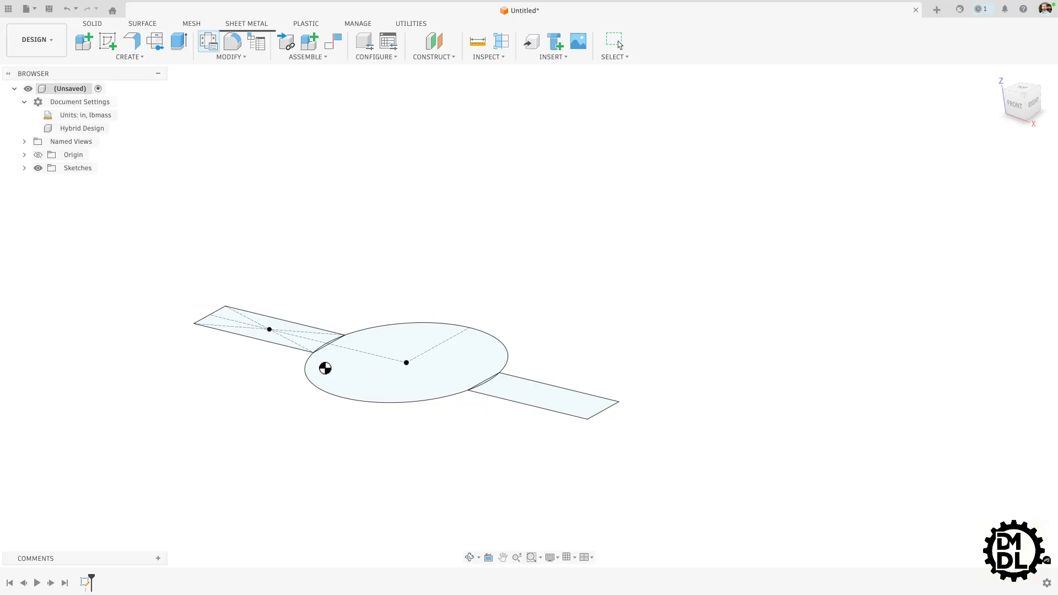
{"action": "key", "text": "Escape"}
Step: Start a base flange from all five sketch profiles: the circle, both arms and the small slivers where they overlap
{"action": "middle_click_drag", "start_coordinate": [387, 446], "coordinate": [411, 451], "text": "shift"}
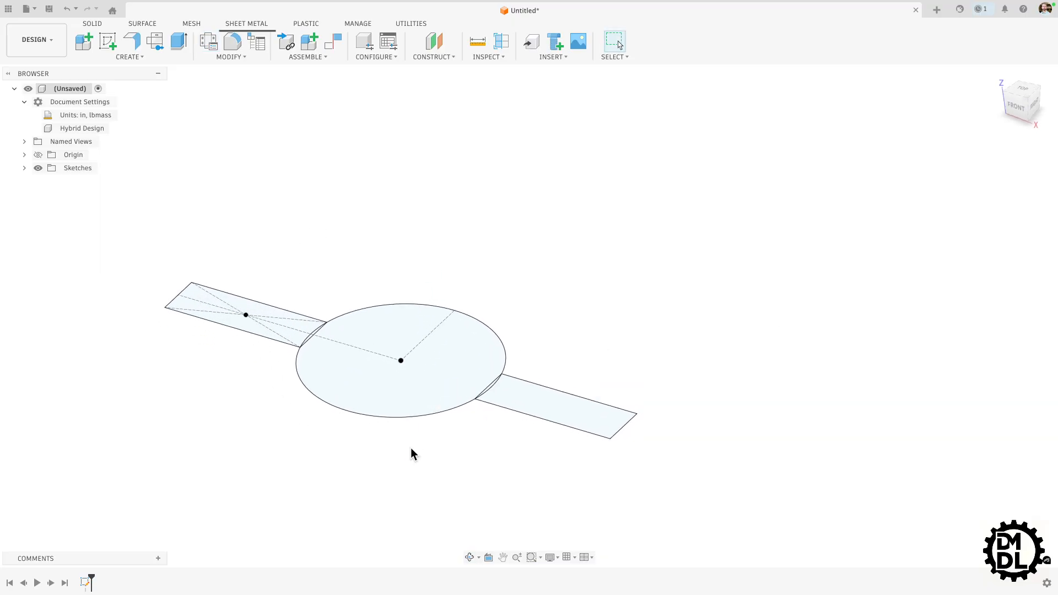
{"action": "left_click", "coordinate": [135, 44]}
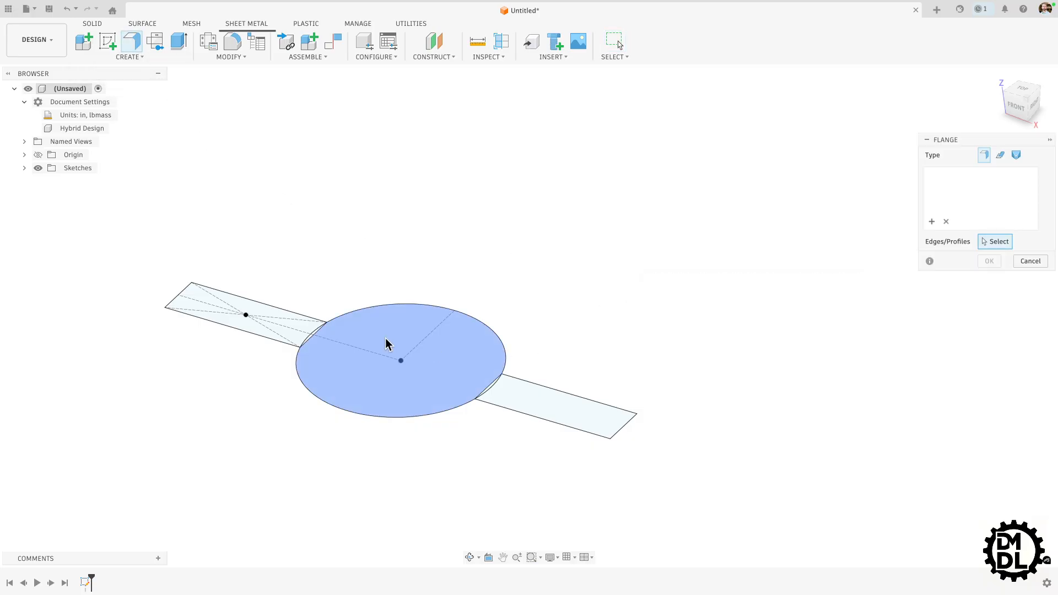
{"action": "scroll", "coordinate": [241, 334], "scroll_direction": "up", "scroll_amount": 3}
{"action": "left_click", "coordinate": [279, 334]}
{"action": "scroll", "coordinate": [408, 337], "scroll_direction": "up", "scroll_amount": 4}
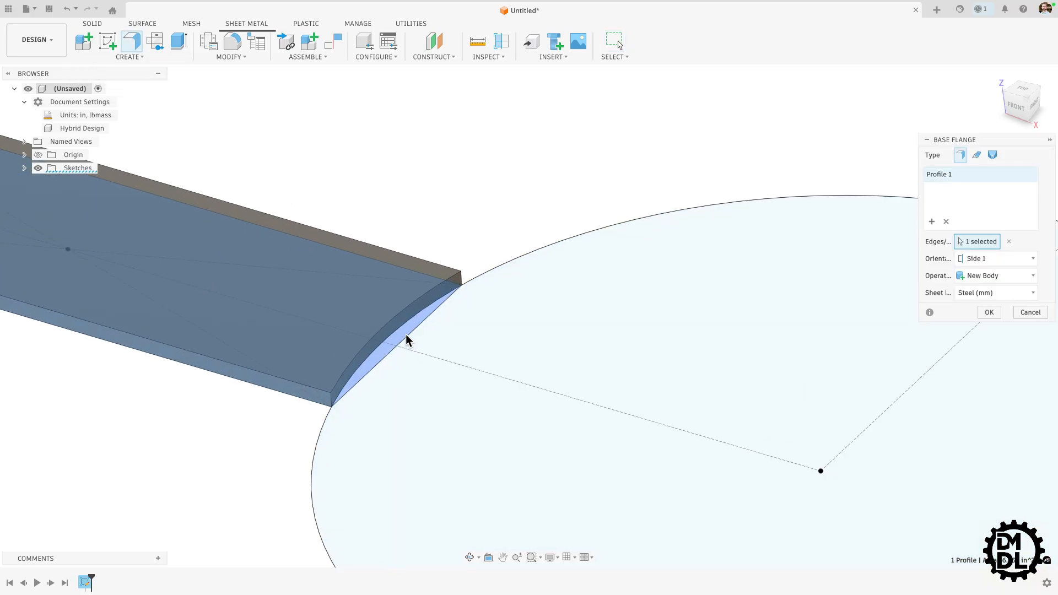
{"action": "left_click", "coordinate": [503, 350]}
{"action": "left_click", "coordinate": [258, 319]}
{"action": "scroll", "coordinate": [266, 331], "scroll_direction": "down", "scroll_amount": 4}
{"action": "scroll", "coordinate": [616, 439], "scroll_direction": "up", "scroll_amount": 5}
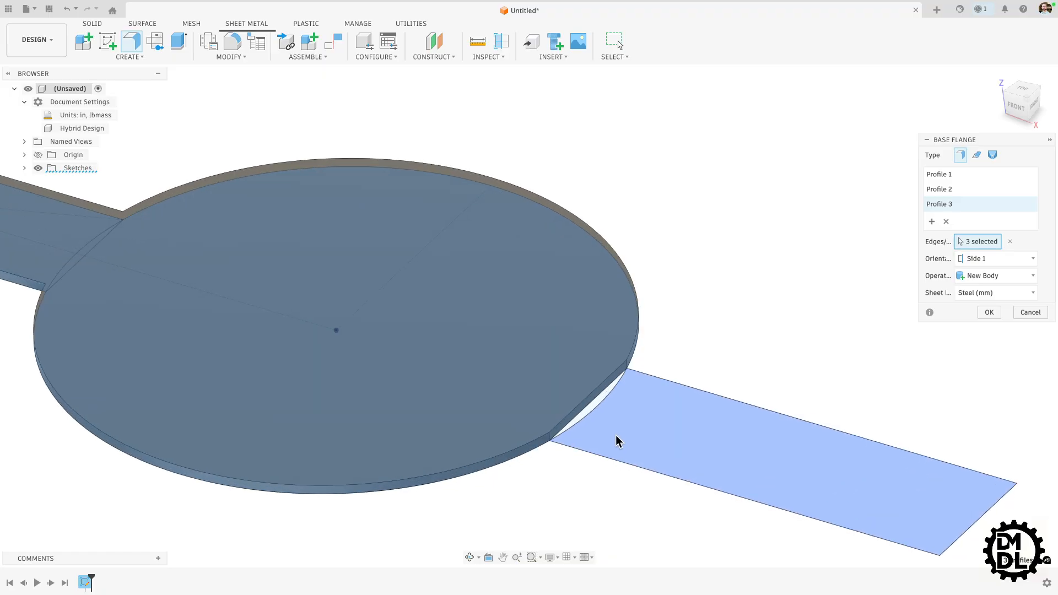
{"action": "left_click", "coordinate": [588, 397]}
{"action": "left_click", "coordinate": [635, 415]}
{"action": "scroll", "coordinate": [538, 408], "scroll_direction": "down", "scroll_amount": 5}
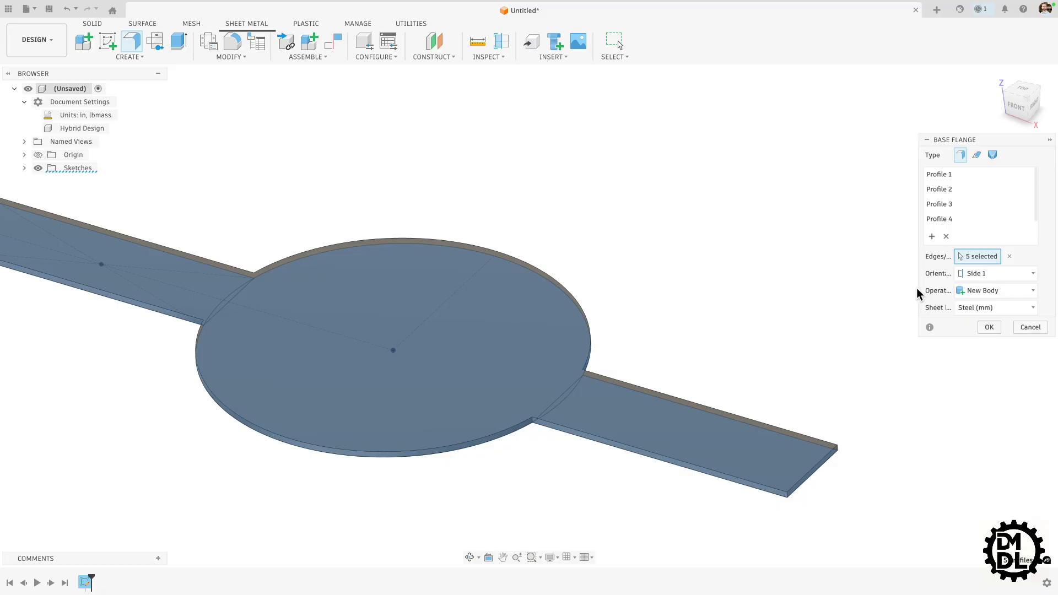
Step: Assign the 304 SS - 0.060" (SCS) rule to the base flange and create it as a new body
{"action": "left_click", "coordinate": [982, 309]}
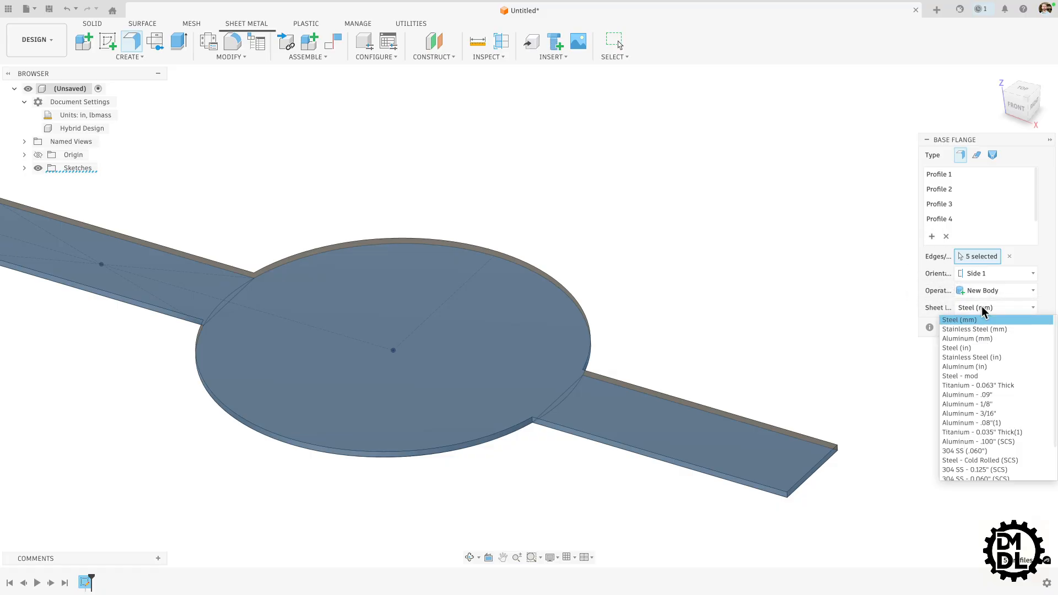
{"action": "scroll", "coordinate": [1000, 366], "scroll_direction": "down", "scroll_amount": 1}
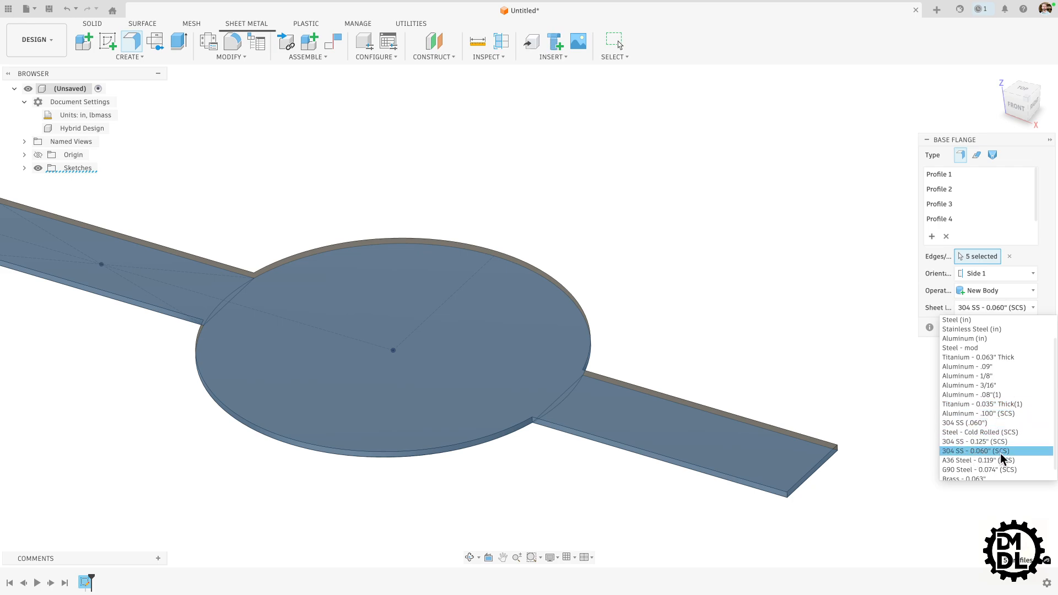
{"action": "left_click", "coordinate": [979, 451]}
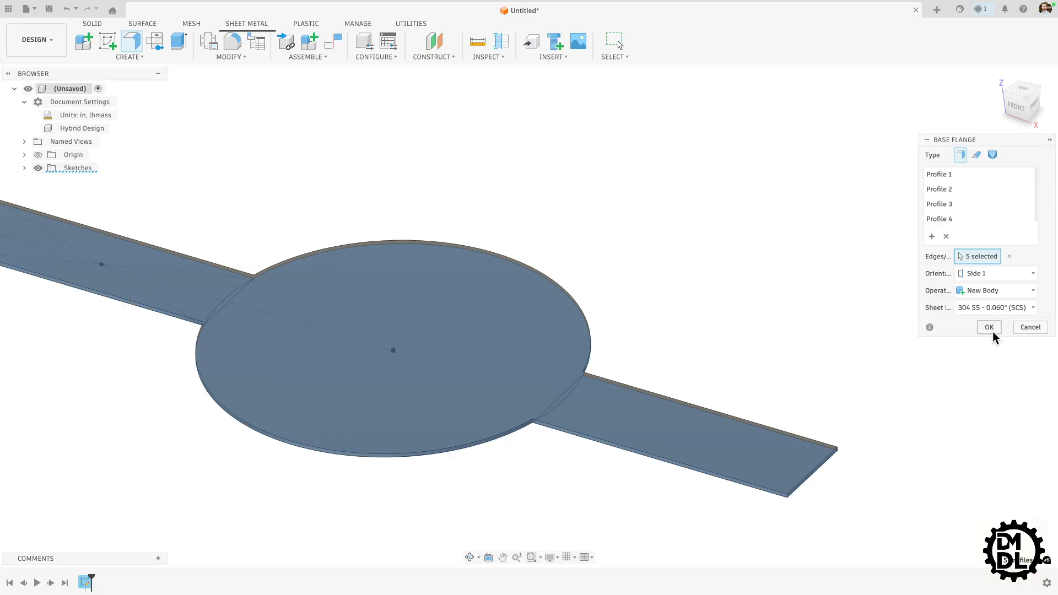
{"action": "left_click", "coordinate": [990, 327]}
{"action": "middle_click_drag", "start_coordinate": [778, 334], "coordinate": [588, 401], "text": "shift"}
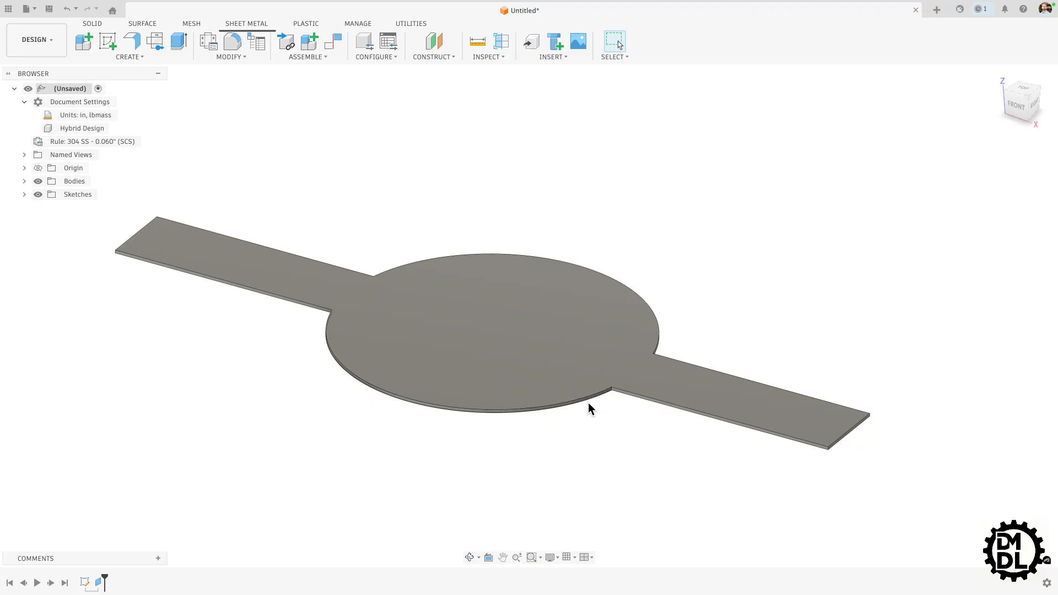
Step: Review the base flange's editable settings without changing them, and look over the flat plate
{"action": "double_click", "coordinate": [98, 582]}
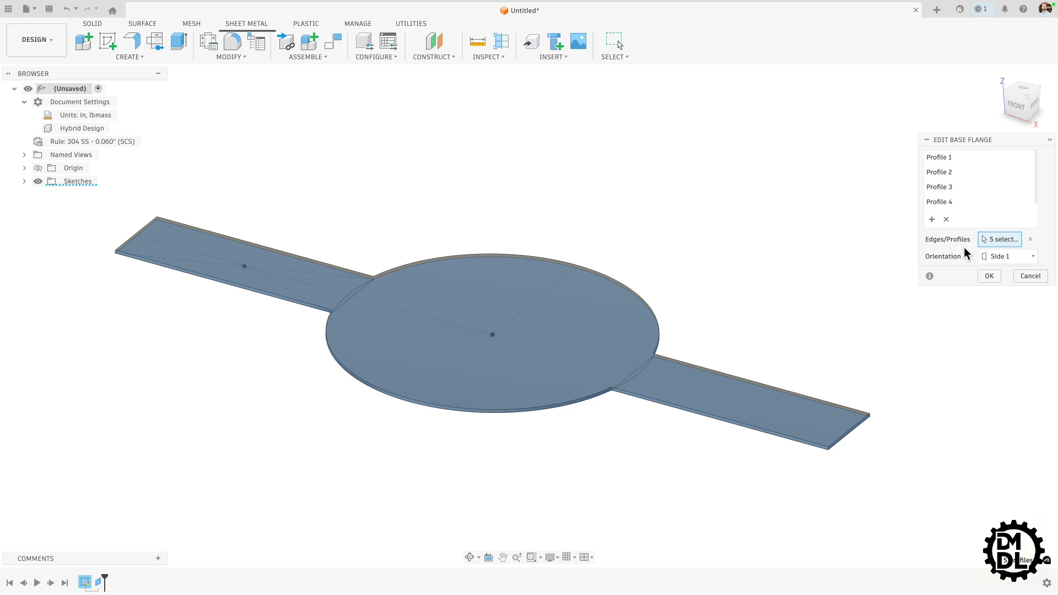
{"action": "left_click", "coordinate": [1030, 274]}
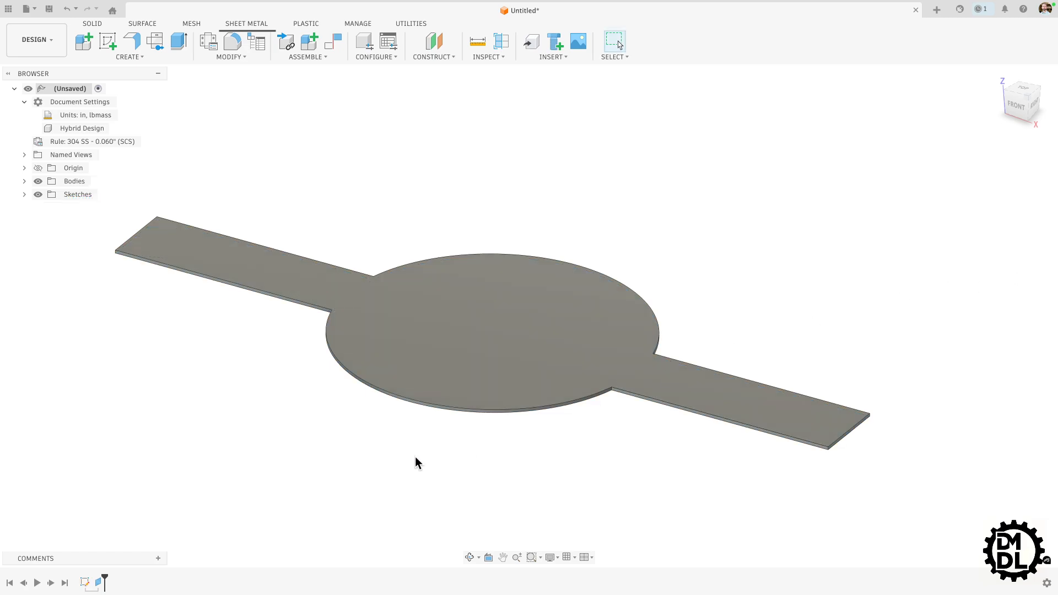
{"action": "double_click", "coordinate": [101, 583]}
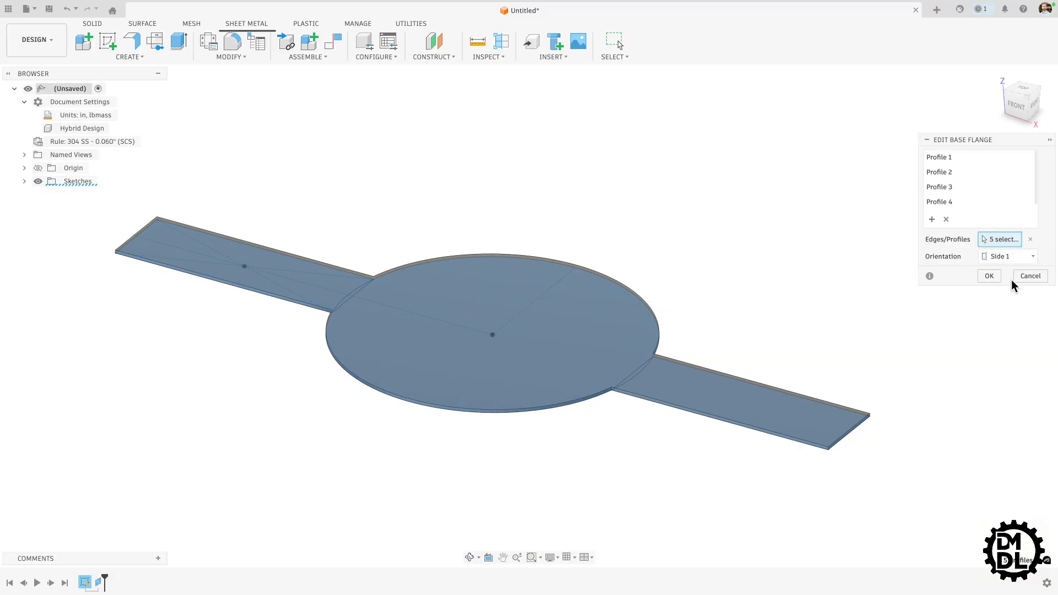
{"action": "left_click", "coordinate": [1029, 276]}
{"action": "scroll", "coordinate": [682, 317], "scroll_direction": "down", "scroll_amount": 2}
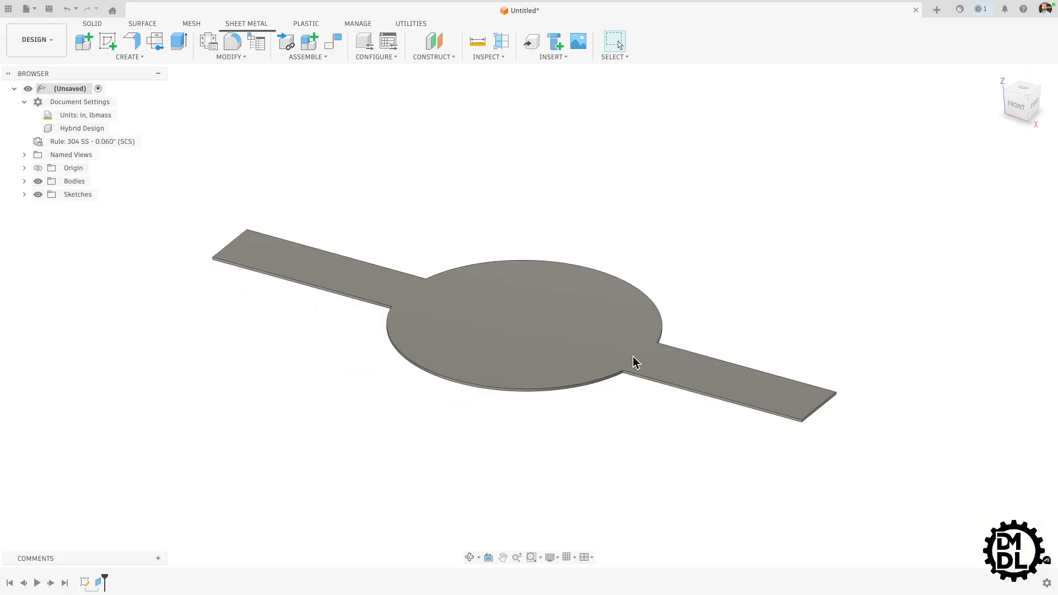
{"action": "scroll", "coordinate": [474, 396], "scroll_direction": "up", "scroll_amount": 4}
{"action": "scroll", "coordinate": [425, 401], "scroll_direction": "down", "scroll_amount": 4}
{"action": "scroll", "coordinate": [674, 409], "scroll_direction": "down", "scroll_amount": 2}
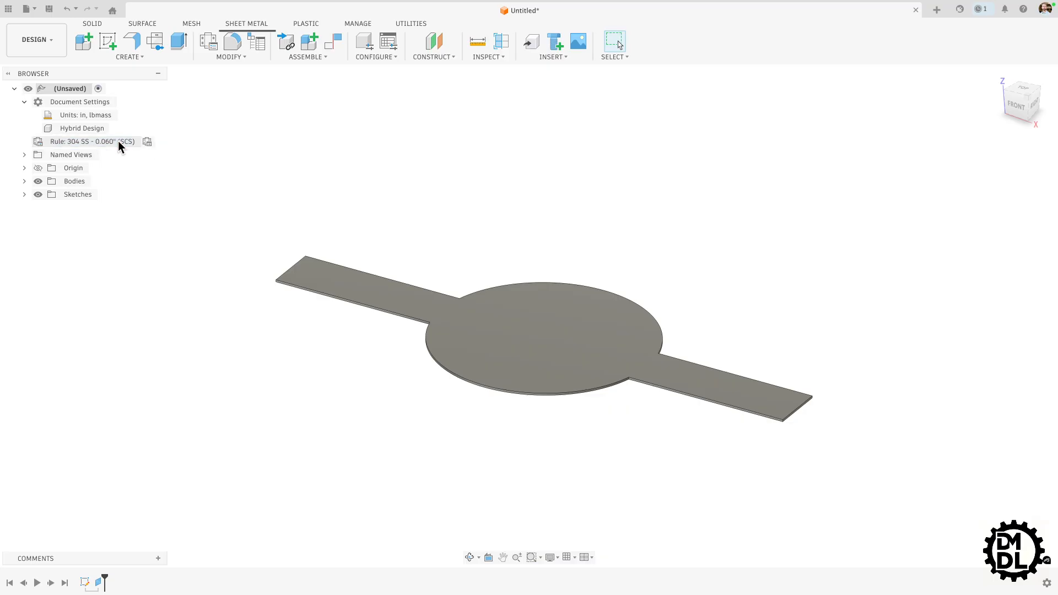
Step: Switch the component's sheet metal rule to 304 SS - 0.125" (SCS)
{"action": "left_click", "coordinate": [147, 142]}
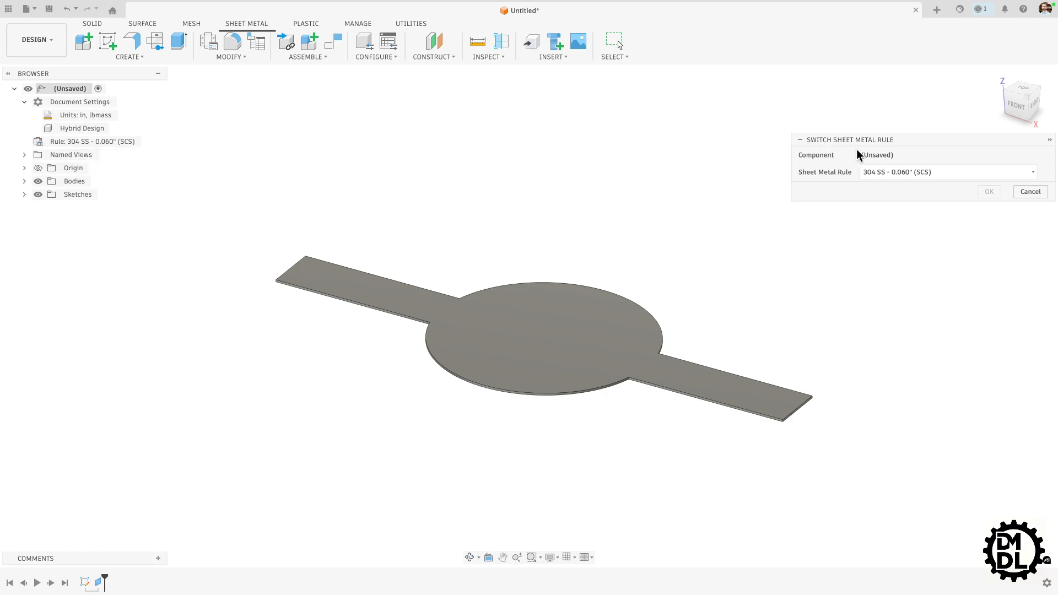
{"action": "left_click", "coordinate": [895, 172]}
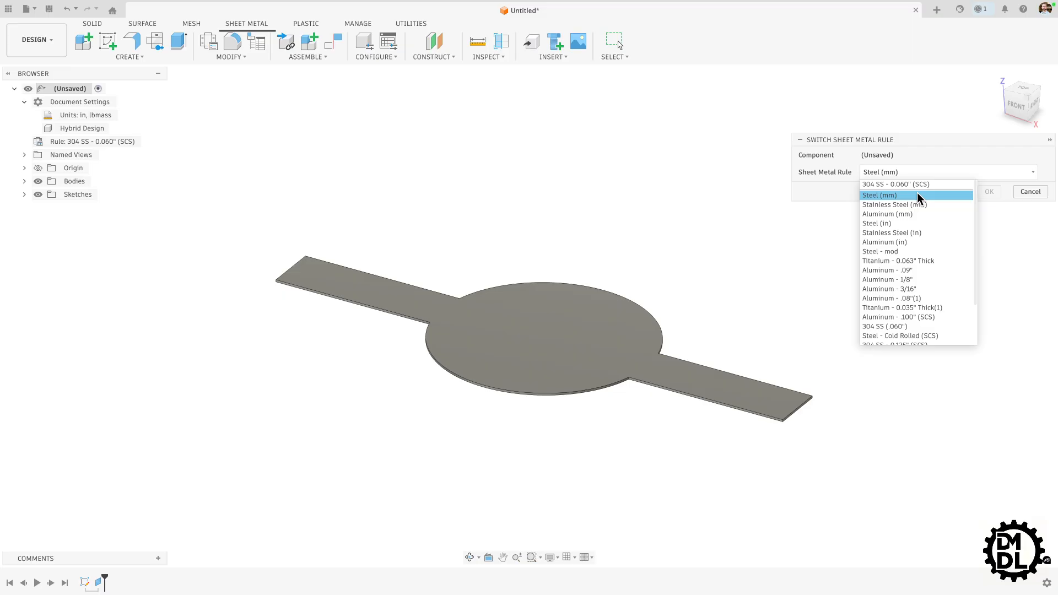
{"action": "scroll", "coordinate": [926, 226], "scroll_direction": "down", "scroll_amount": 2}
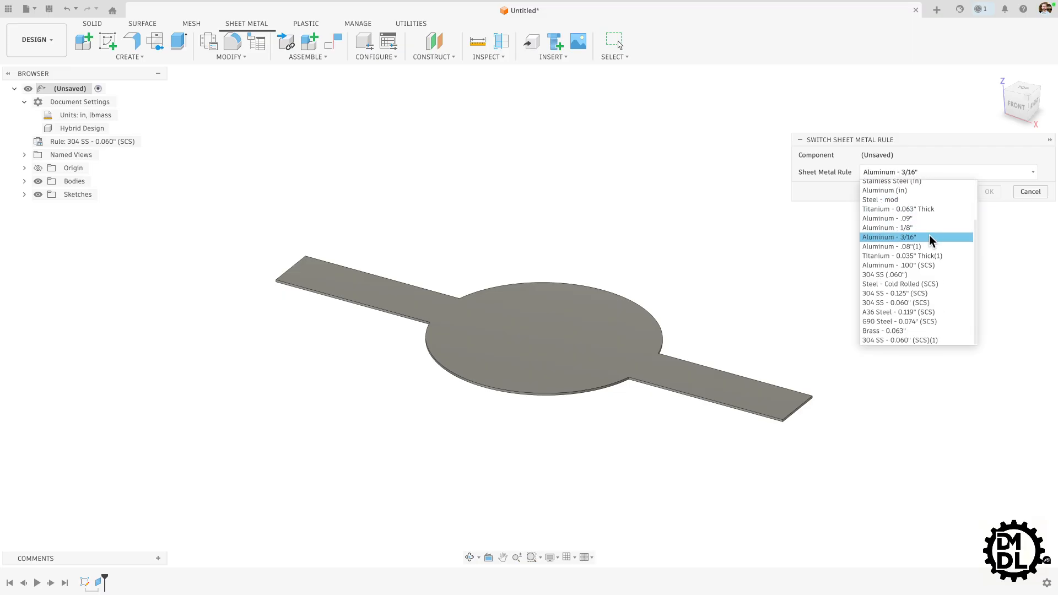
{"action": "left_click", "coordinate": [908, 294]}
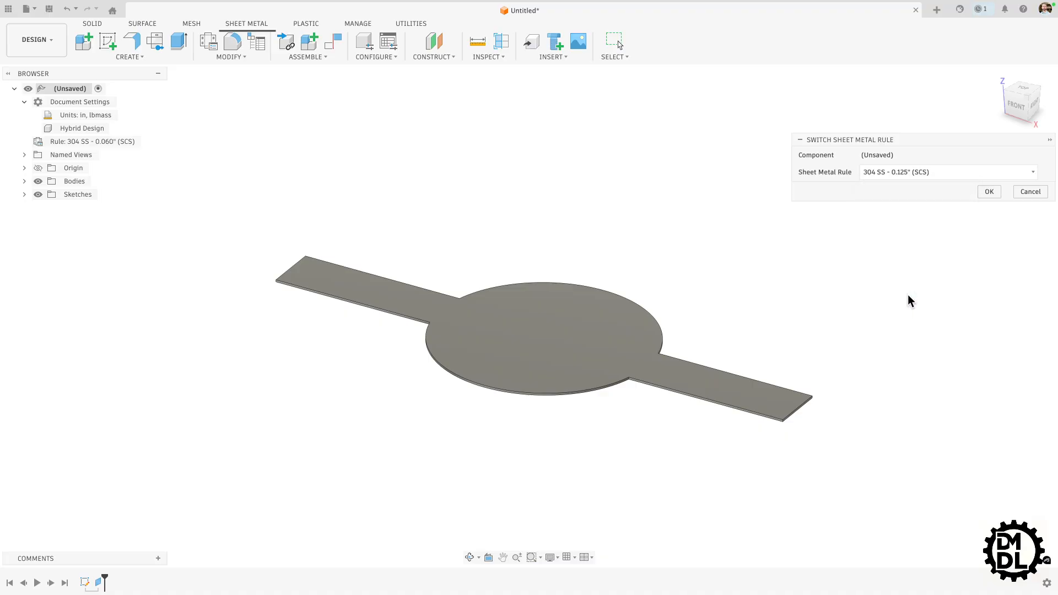
{"action": "left_click", "coordinate": [989, 191]}
{"action": "scroll", "coordinate": [658, 365], "scroll_direction": "down", "scroll_amount": 2}
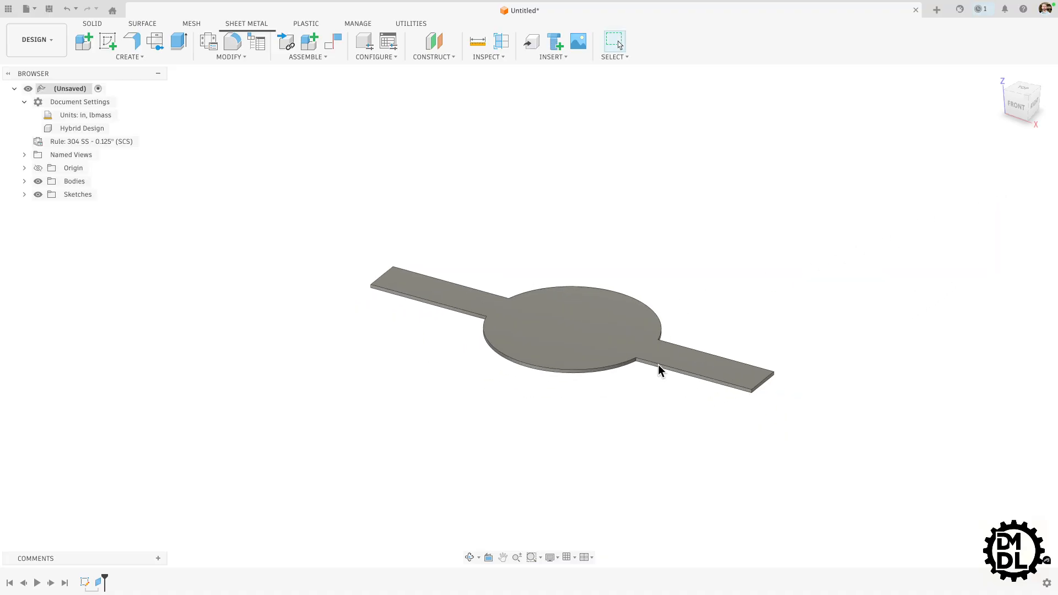
Step: Inspect the plate's thickness and overall outline from oblique and top views
{"action": "scroll", "coordinate": [640, 389], "scroll_direction": "up", "scroll_amount": 3}
{"action": "mouse_move", "coordinate": [641, 389]}
{"action": "middle_mouse_down", "text": "shift"}
{"action": "mouse_move", "coordinate": [644, 358]}
{"action": "mouse_move", "coordinate": [685, 326]}
{"action": "mouse_move", "coordinate": [657, 296]}
{"action": "mouse_move", "coordinate": [671, 337]}
{"action": "mouse_move", "coordinate": [637, 382]}
{"action": "mouse_move", "coordinate": [676, 356]}
{"action": "mouse_move", "coordinate": [627, 368]}
{"action": "mouse_move", "coordinate": [630, 382]}
{"action": "mouse_move", "coordinate": [633, 365]}
{"action": "mouse_move", "coordinate": [659, 385]}
{"action": "mouse_move", "coordinate": [655, 375]}
{"action": "middle_mouse_up", "text": "shift"}
{"action": "scroll", "coordinate": [609, 371], "scroll_direction": "down", "scroll_amount": 2}
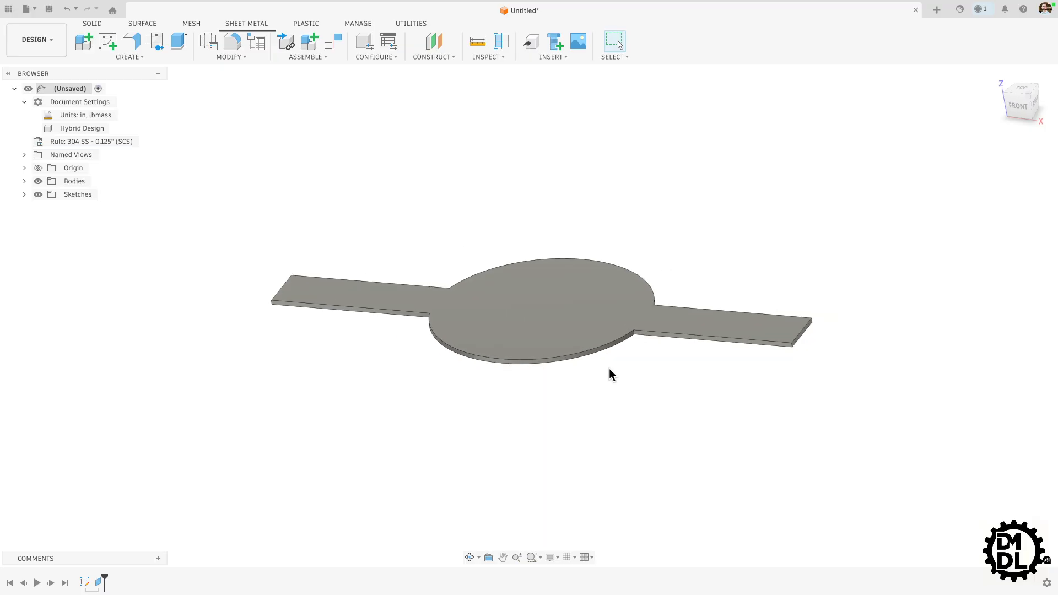
{"action": "scroll", "coordinate": [358, 410], "scroll_direction": "down", "scroll_amount": 1}
{"action": "mouse_move", "coordinate": [576, 307]}
{"action": "middle_mouse_down", "text": "shift"}
{"action": "mouse_move", "coordinate": [587, 386]}
{"action": "mouse_move", "coordinate": [562, 373]}
{"action": "mouse_move", "coordinate": [590, 428]}
{"action": "mouse_move", "coordinate": [565, 446]}
{"action": "mouse_move", "coordinate": [574, 401]}
{"action": "mouse_move", "coordinate": [567, 418]}
{"action": "mouse_move", "coordinate": [595, 432]}
{"action": "mouse_move", "coordinate": [584, 435]}
{"action": "mouse_move", "coordinate": [583, 334]}
{"action": "mouse_move", "coordinate": [573, 439]}
{"action": "middle_mouse_up", "text": "shift"}
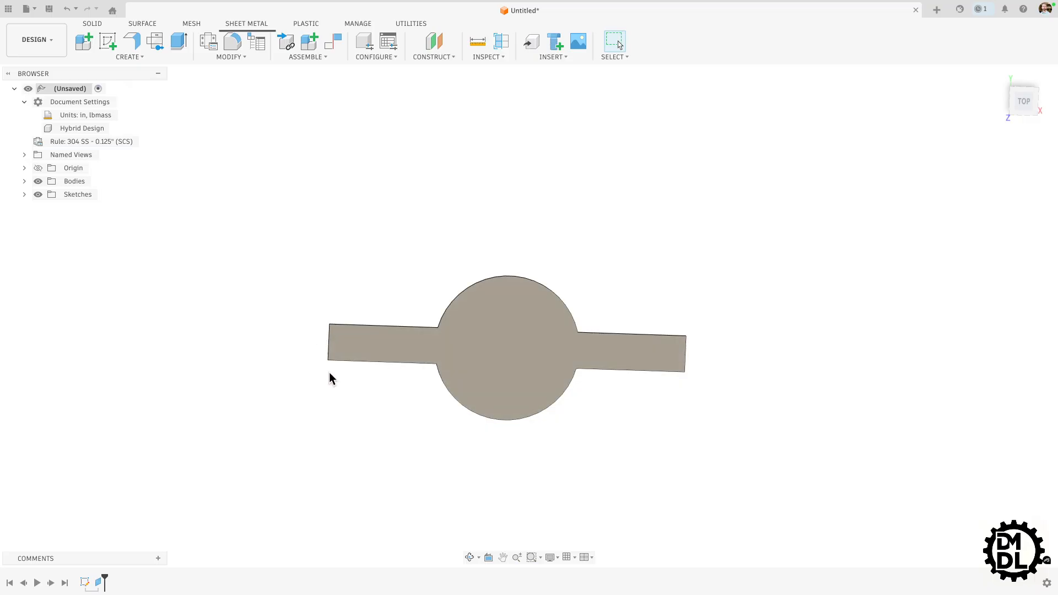
{"action": "scroll", "coordinate": [687, 322], "scroll_direction": "up", "scroll_amount": 3}
{"action": "mouse_move", "coordinate": [589, 407]}
{"action": "middle_mouse_down", "text": "shift"}
{"action": "mouse_move", "coordinate": [595, 354]}
{"action": "mouse_move", "coordinate": [585, 390]}
{"action": "middle_mouse_up", "text": "shift"}
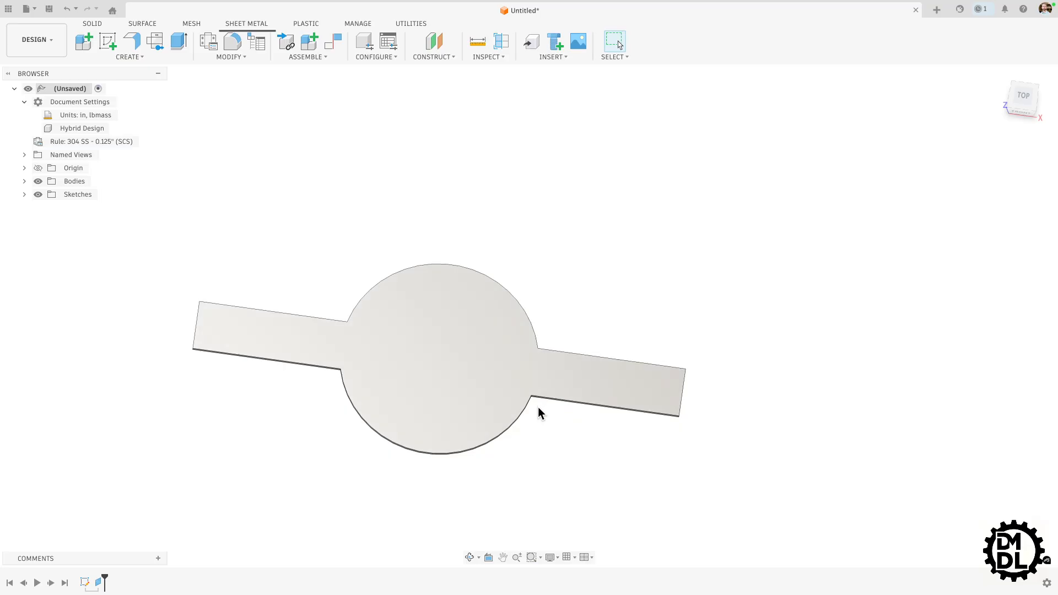
{"action": "middle_click_drag", "start_coordinate": [537, 411], "coordinate": [555, 364], "text": "shift"}
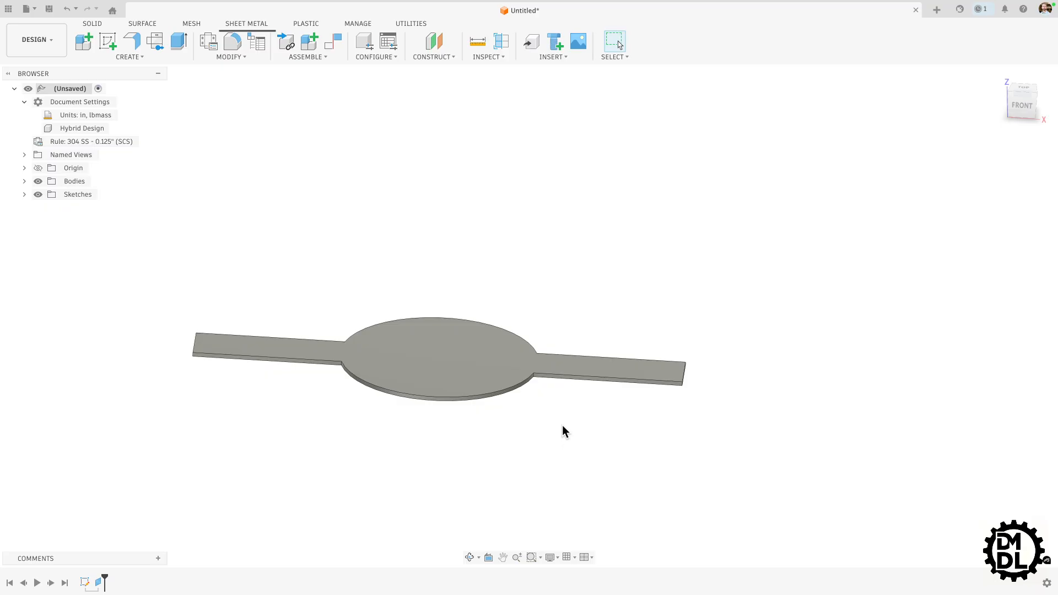
Step: Examine the sharp inside corners where the arms meet the circular disc
{"action": "scroll", "coordinate": [564, 419], "scroll_direction": "up", "scroll_amount": 2}
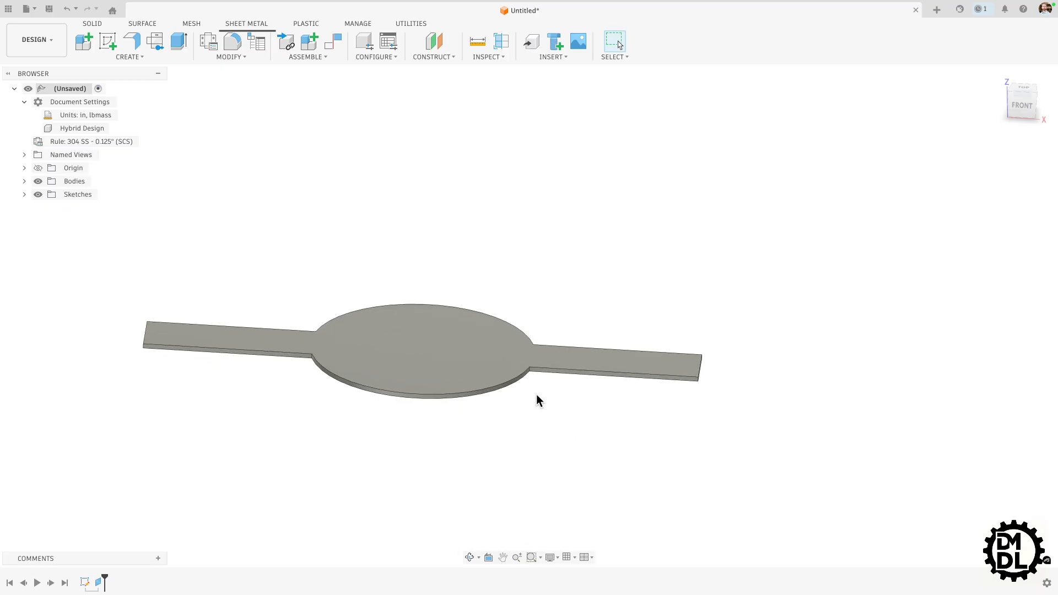
{"action": "mouse_move", "coordinate": [537, 395]}
{"action": "middle_mouse_down", "text": "shift"}
{"action": "mouse_move", "coordinate": [545, 389]}
{"action": "mouse_move", "coordinate": [545, 405]}
{"action": "middle_mouse_up", "text": "shift"}
{"action": "scroll", "coordinate": [312, 359], "scroll_direction": "up", "scroll_amount": 2}
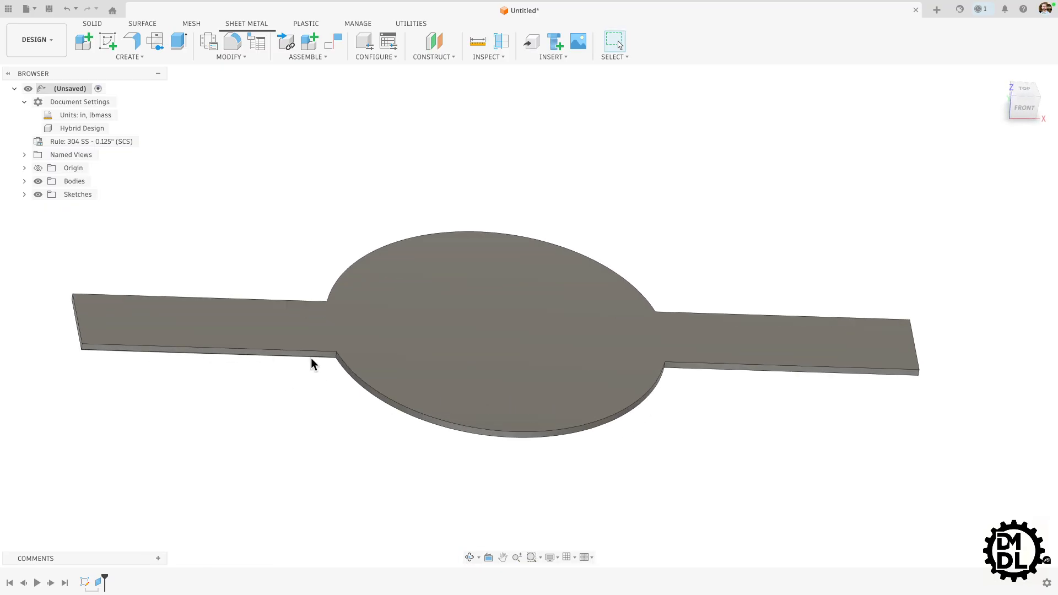
{"action": "scroll", "coordinate": [320, 366], "scroll_direction": "down", "scroll_amount": 1}
{"action": "scroll", "coordinate": [336, 363], "scroll_direction": "up", "scroll_amount": 3}
{"action": "scroll", "coordinate": [339, 365], "scroll_direction": "down", "scroll_amount": 5}
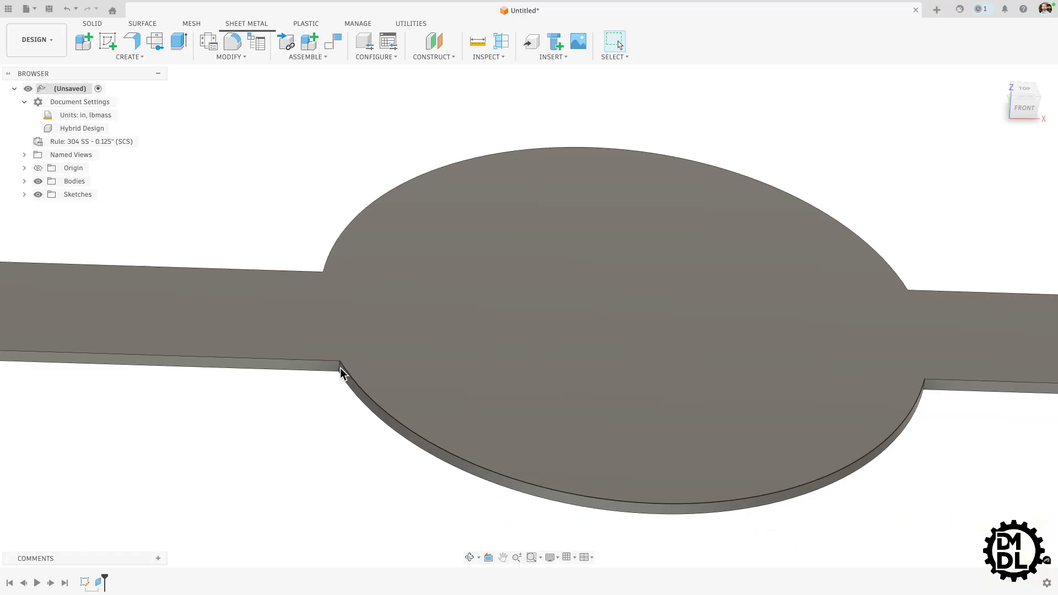
{"action": "mouse_move", "coordinate": [498, 412]}
{"action": "middle_mouse_down", "text": "shift"}
{"action": "mouse_move", "coordinate": [493, 424]}
{"action": "mouse_move", "coordinate": [474, 406]}
{"action": "mouse_move", "coordinate": [501, 408]}
{"action": "middle_mouse_up", "text": "shift"}
{"action": "scroll", "coordinate": [331, 396], "scroll_direction": "up", "scroll_amount": 5}
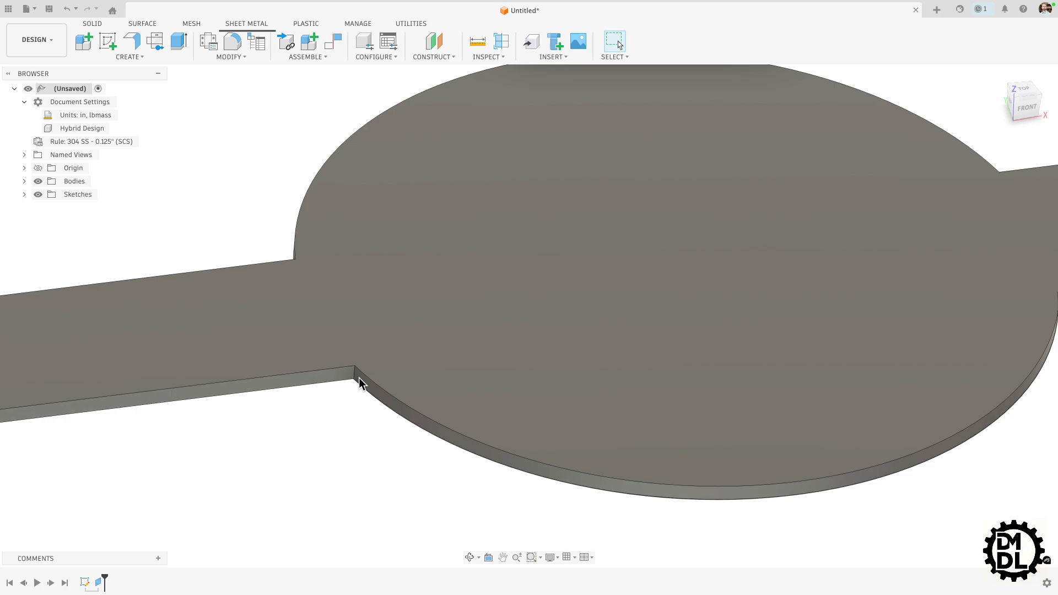
{"action": "scroll", "coordinate": [263, 372], "scroll_direction": "down", "scroll_amount": 3}
{"action": "scroll", "coordinate": [338, 419], "scroll_direction": "down", "scroll_amount": 3}
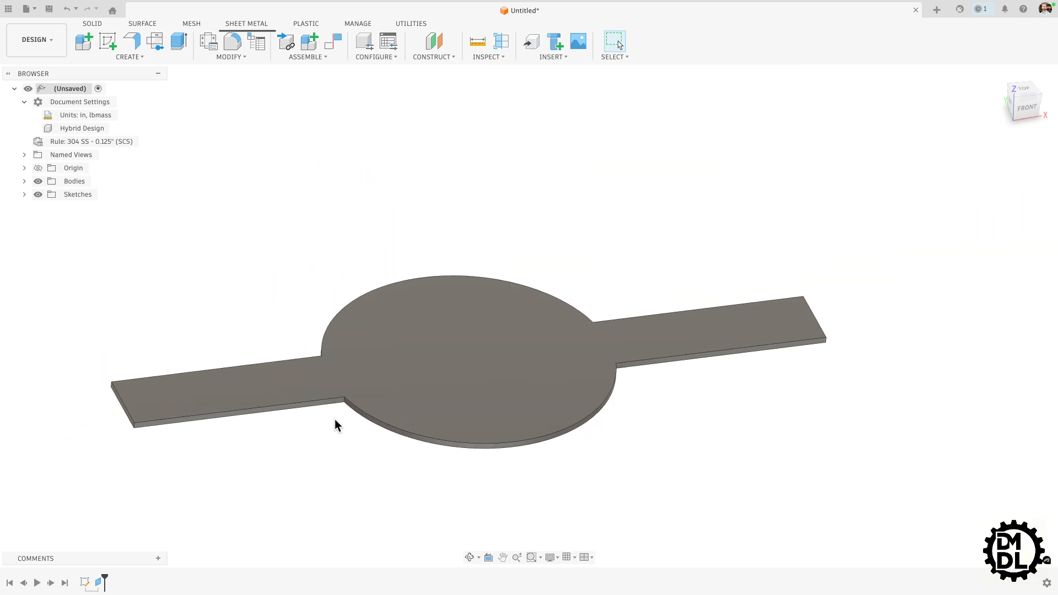
Step: Begin a fillet on the two inside corner edges where the left arm meets the circular disc
{"action": "mouse_move", "coordinate": [335, 419]}
{"action": "middle_mouse_down", "text": "shift"}
{"action": "mouse_move", "coordinate": [328, 413]}
{"action": "mouse_move", "coordinate": [323, 428]}
{"action": "middle_mouse_up", "text": "shift"}
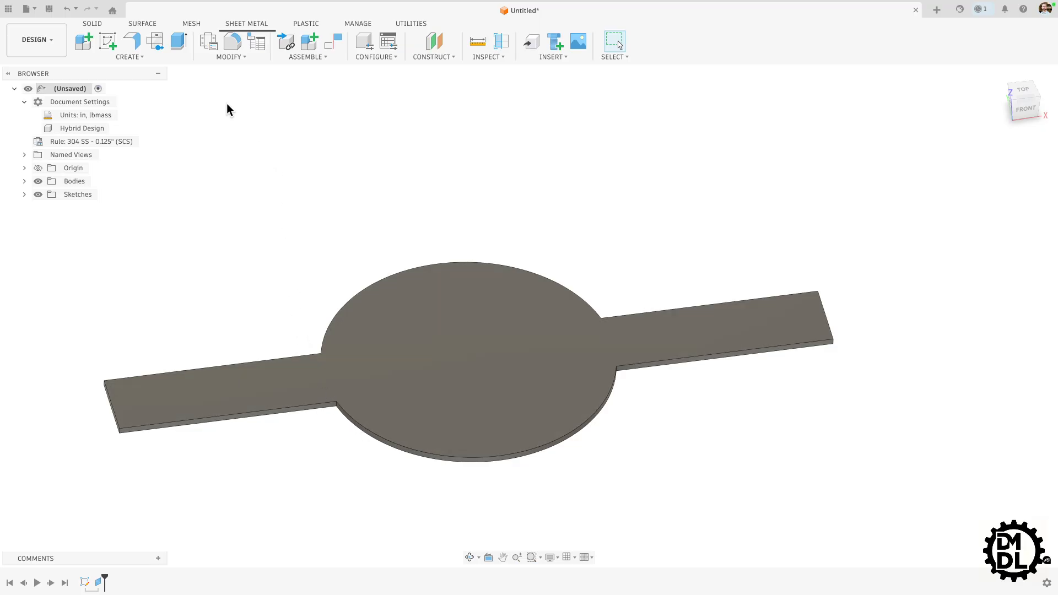
{"action": "left_click", "coordinate": [231, 36]}
{"action": "scroll", "coordinate": [329, 408], "scroll_direction": "up", "scroll_amount": 5}
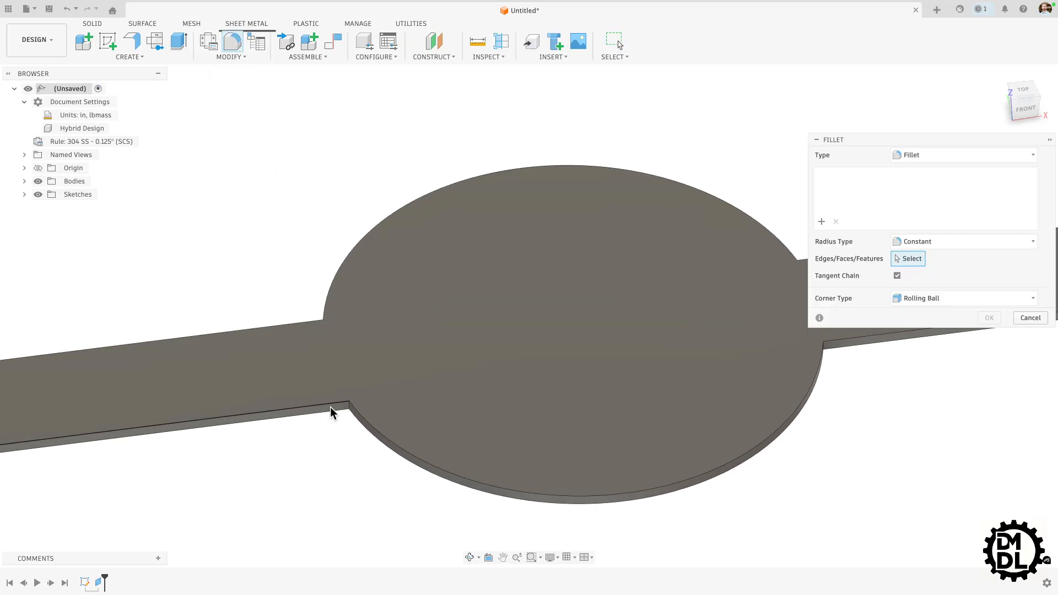
{"action": "scroll", "coordinate": [353, 402], "scroll_direction": "up", "scroll_amount": 4}
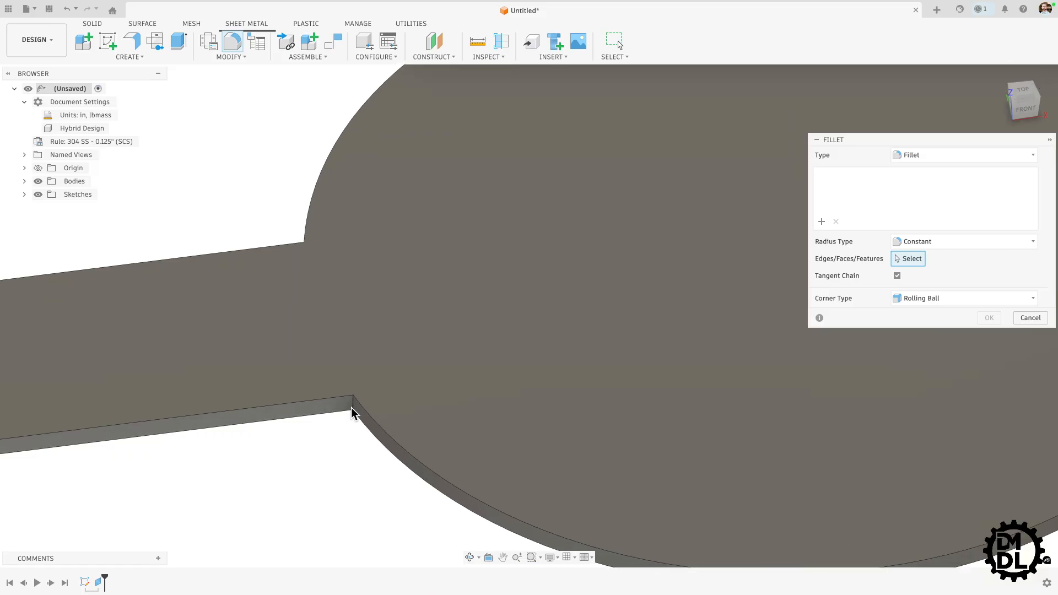
{"action": "left_click", "coordinate": [353, 392]}
{"action": "scroll", "coordinate": [354, 390], "scroll_direction": "down", "scroll_amount": 5}
{"action": "middle_click_drag", "start_coordinate": [354, 390], "coordinate": [157, 280], "text": "shift"}
{"action": "left_click", "coordinate": [246, 281]}
{"action": "scroll", "coordinate": [286, 330], "scroll_direction": "down", "scroll_amount": 4}
{"action": "scroll", "coordinate": [287, 447], "scroll_direction": "down", "scroll_amount": 4}
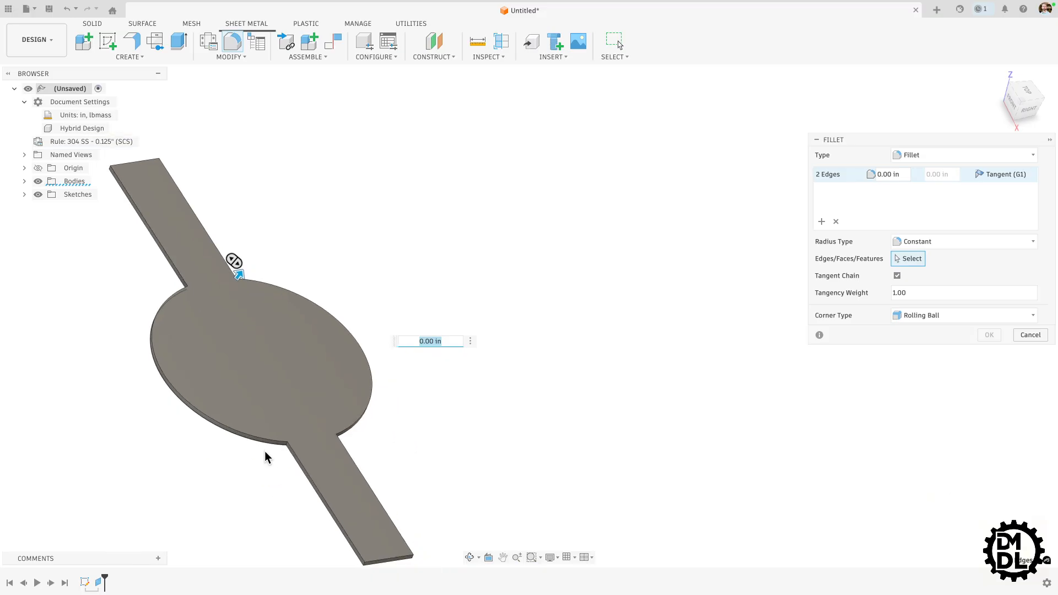
Step: Add the right arm's two inside corner edges and fillet all four corners with a 0.25 in radius
{"action": "scroll", "coordinate": [309, 452], "scroll_direction": "up", "scroll_amount": 5}
{"action": "left_click", "coordinate": [278, 410]}
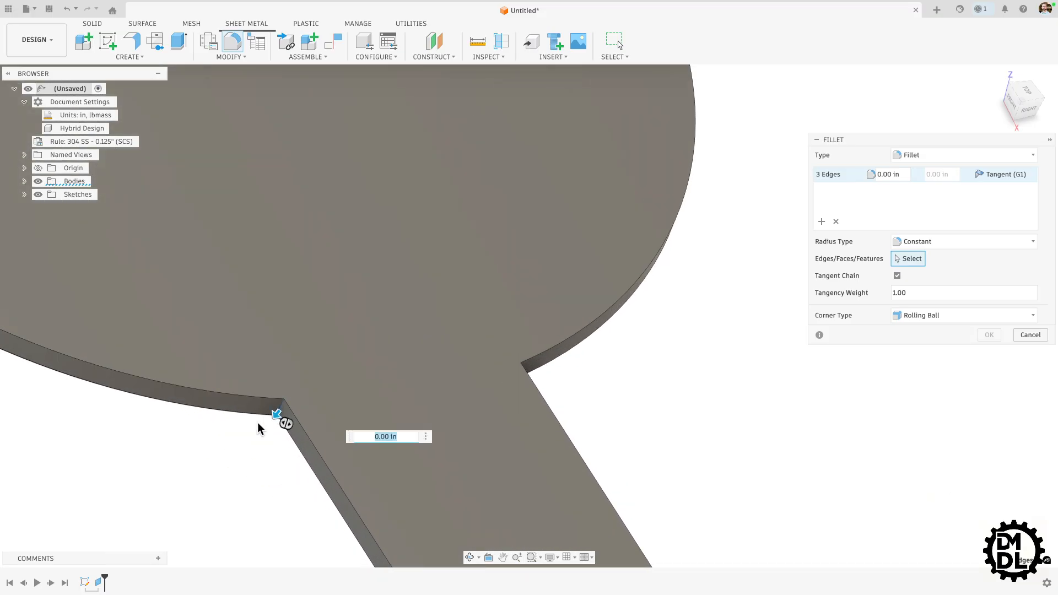
{"action": "middle_click_drag", "start_coordinate": [257, 422], "coordinate": [389, 435], "text": "shift"}
{"action": "scroll", "coordinate": [362, 338], "scroll_direction": "up", "scroll_amount": 3}
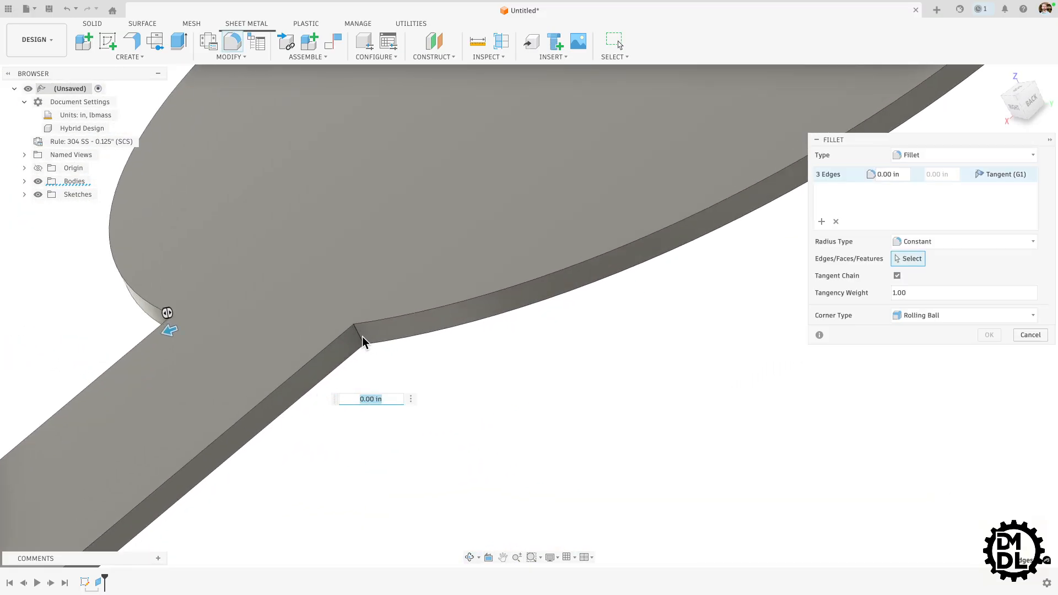
{"action": "left_click", "coordinate": [358, 335]}
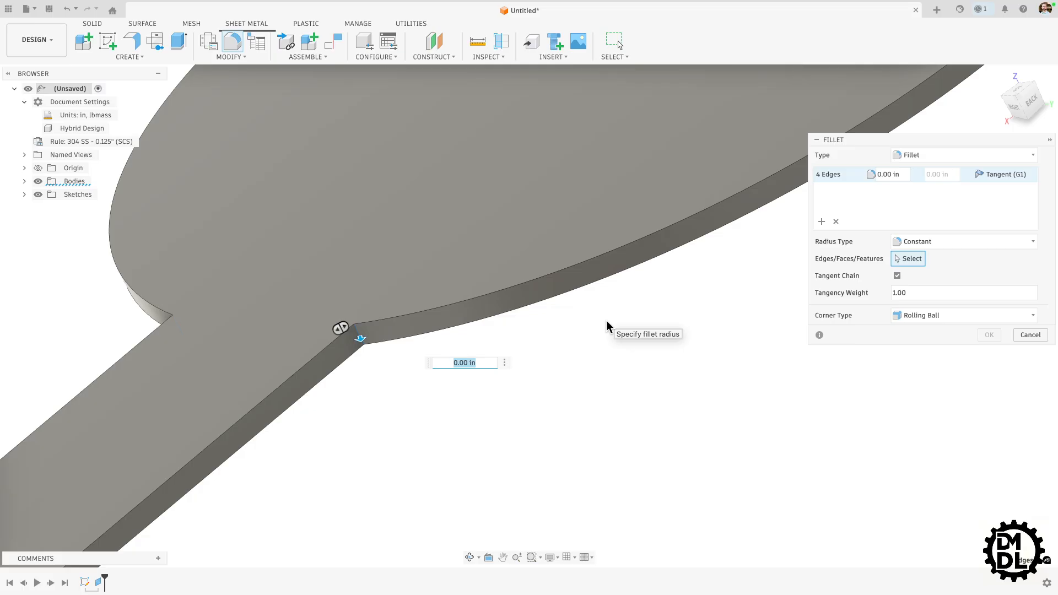
{"action": "type", "text": ".15"}
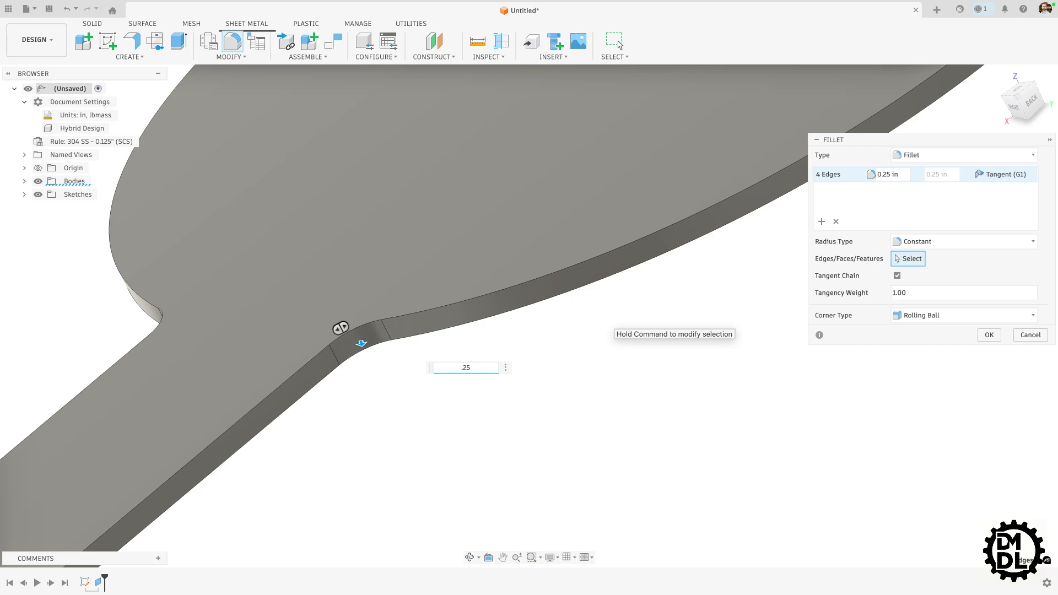
{"action": "key", "text": "Return"}
Step: Begin a new fillet on the two short vertical corner edges at the left arm's outer end
{"action": "scroll", "coordinate": [481, 305], "scroll_direction": "down", "scroll_amount": 8}
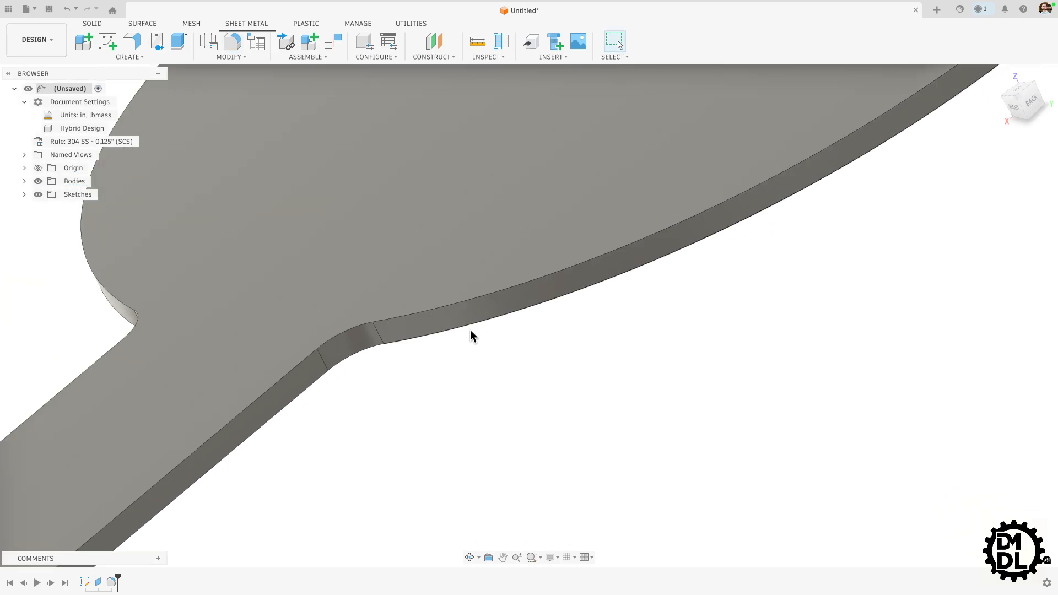
{"action": "middle_click_drag", "start_coordinate": [454, 335], "coordinate": [606, 314], "text": "shift"}
{"action": "scroll", "coordinate": [272, 325], "scroll_direction": "up", "scroll_amount": 5}
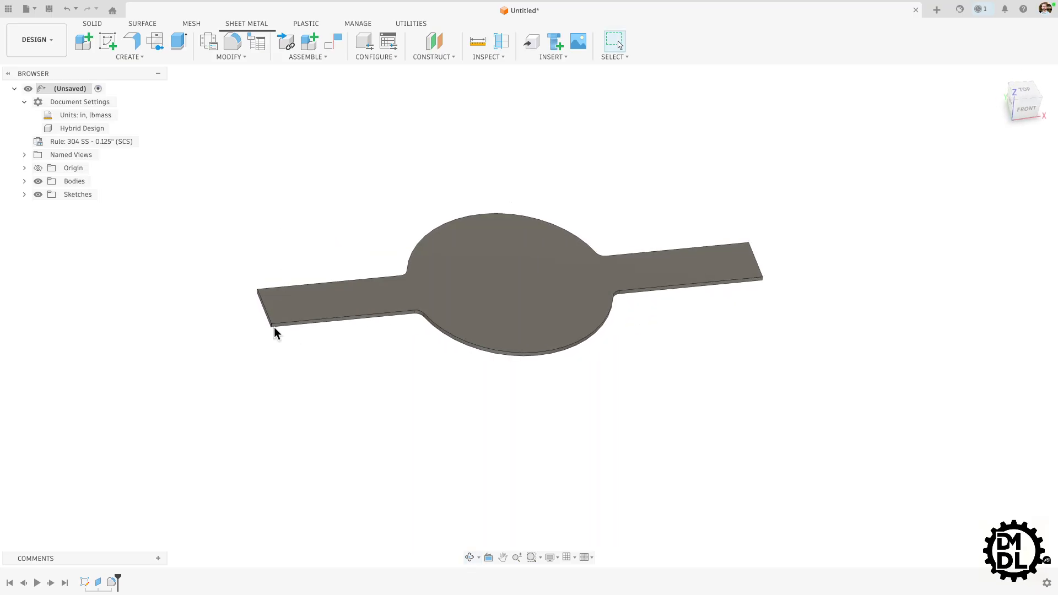
{"action": "scroll", "coordinate": [269, 321], "scroll_direction": "down", "scroll_amount": 5}
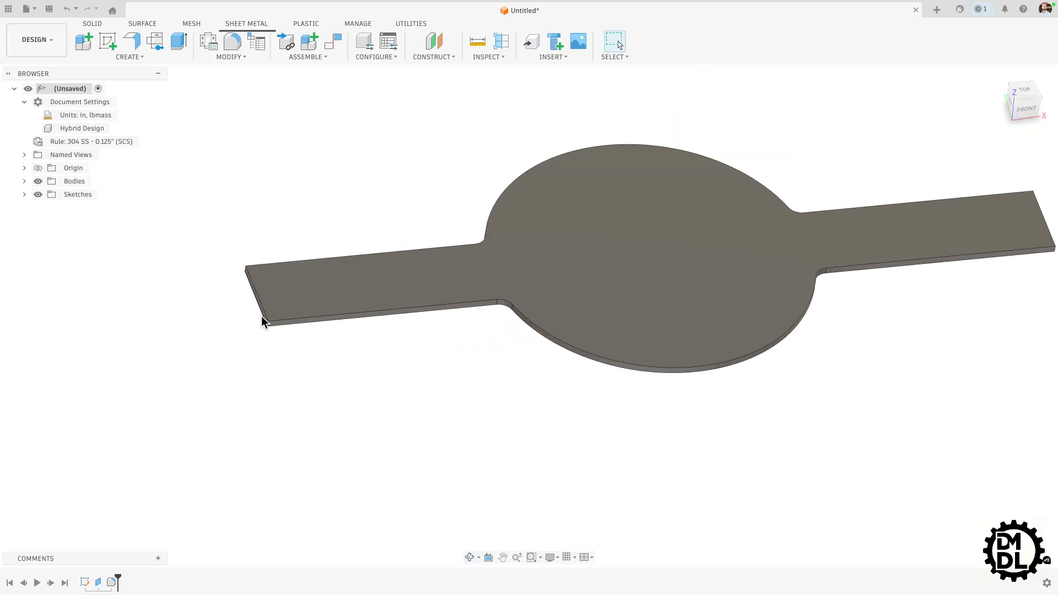
{"action": "left_click", "coordinate": [232, 41]}
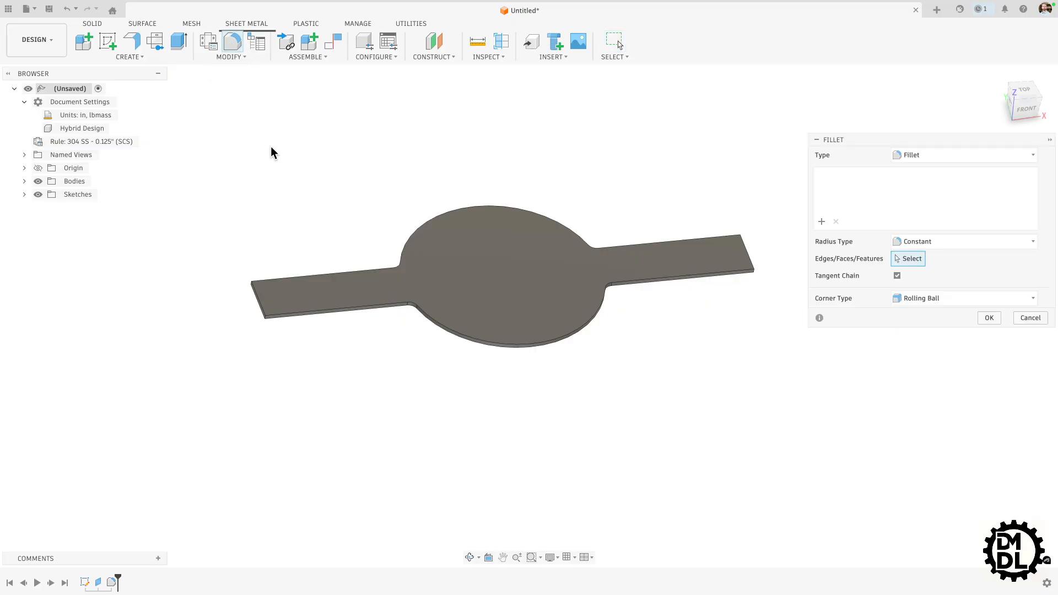
{"action": "scroll", "coordinate": [259, 312], "scroll_direction": "up", "scroll_amount": 5}
{"action": "left_click", "coordinate": [267, 309]}
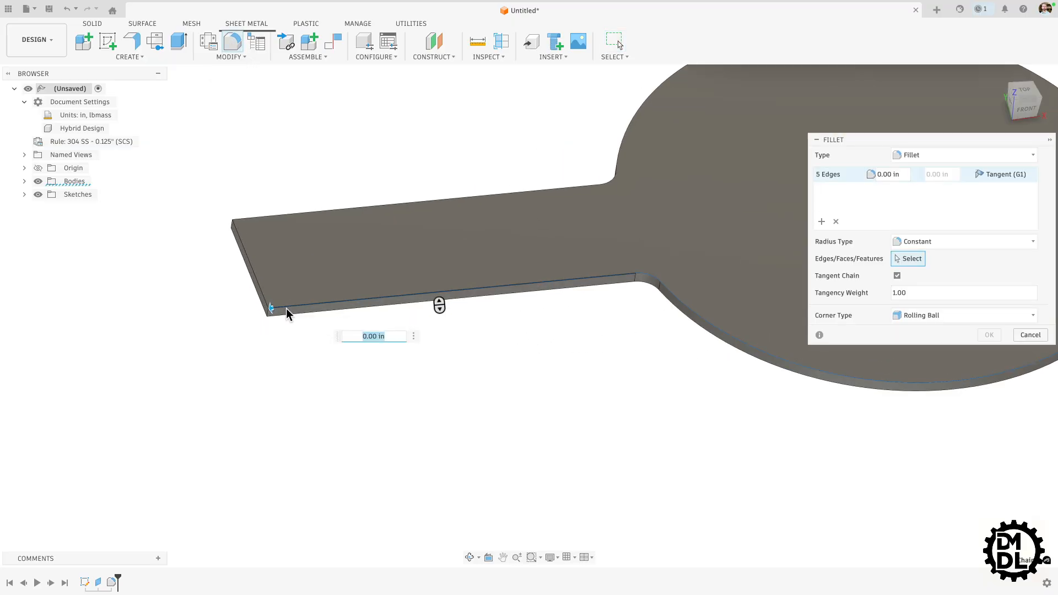
{"action": "left_click", "coordinate": [273, 313]}
{"action": "left_click", "coordinate": [268, 312]}
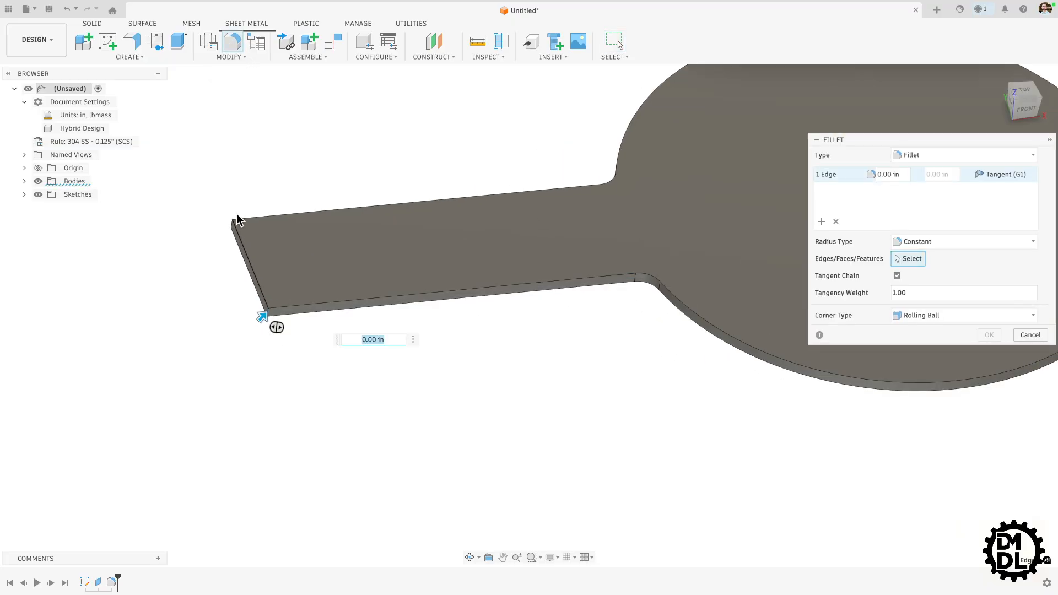
{"action": "scroll", "coordinate": [230, 220], "scroll_direction": "up", "scroll_amount": 3}
{"action": "left_click", "coordinate": [229, 221]}
{"action": "scroll", "coordinate": [148, 336], "scroll_direction": "down", "scroll_amount": 5}
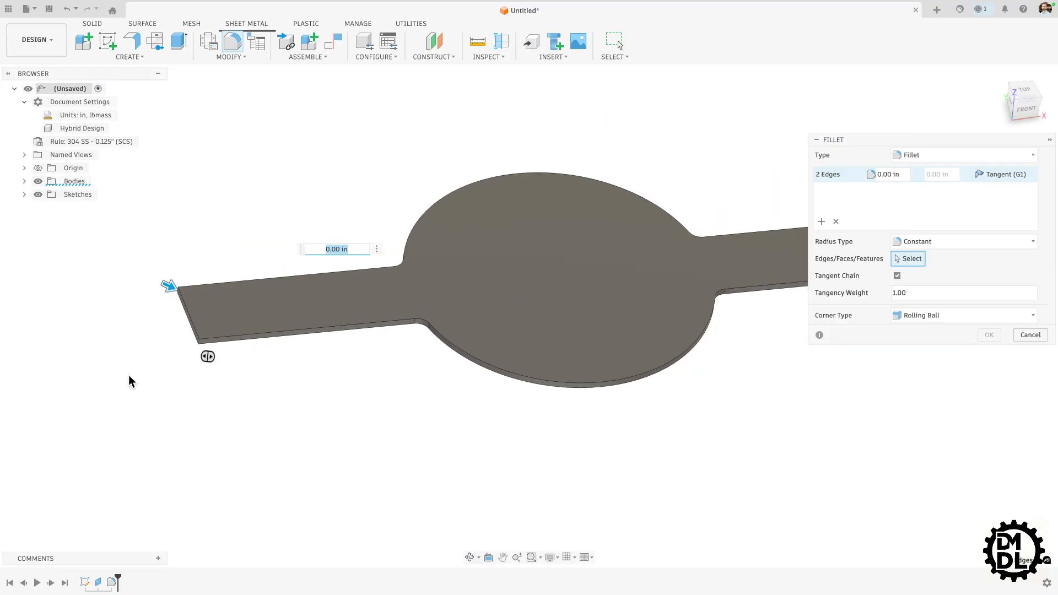
Step: Add the right arm's two outer corner edges and round all four arm-end corners with a 0.75 in radius
{"action": "scroll", "coordinate": [583, 385], "scroll_direction": "up", "scroll_amount": 5}
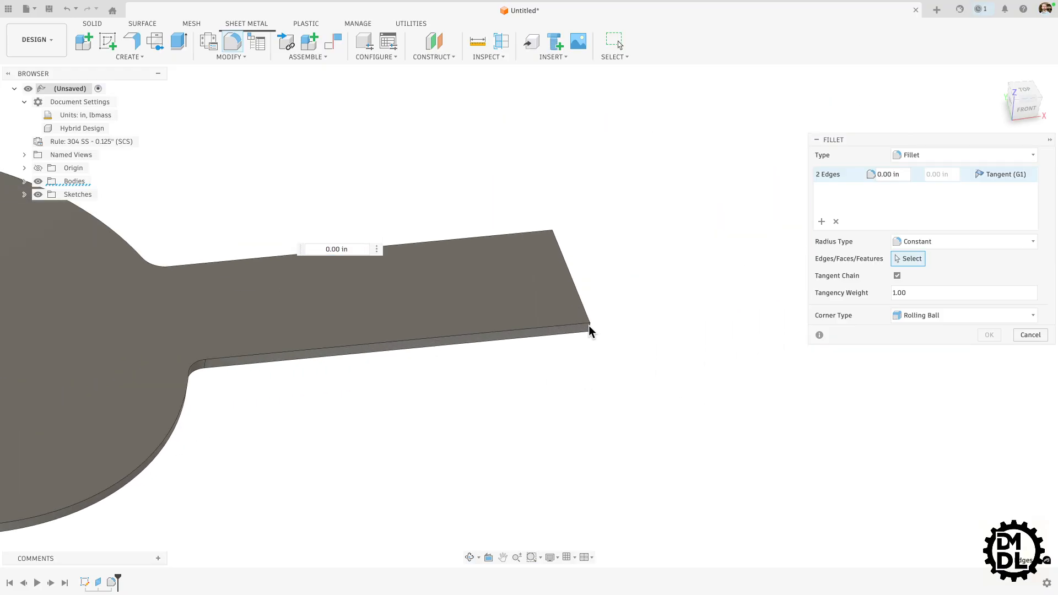
{"action": "left_click", "coordinate": [588, 325]}
{"action": "middle_click_drag", "start_coordinate": [589, 325], "coordinate": [676, 170], "text": "shift"}
{"action": "scroll", "coordinate": [647, 191], "scroll_direction": "up", "scroll_amount": 3}
{"action": "left_click", "coordinate": [636, 201]}
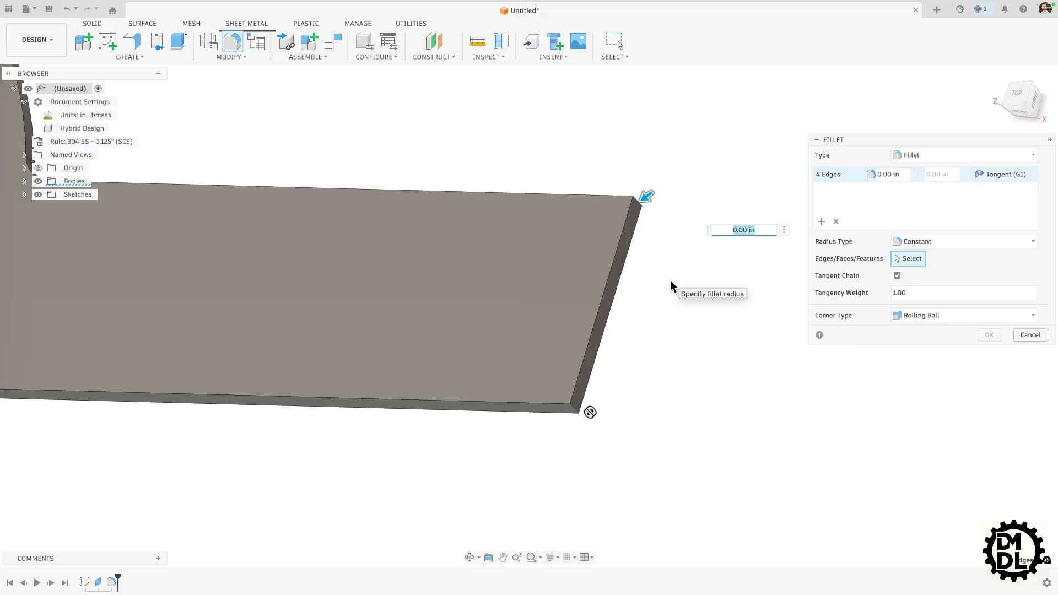
{"action": "type", "text": ".75"}
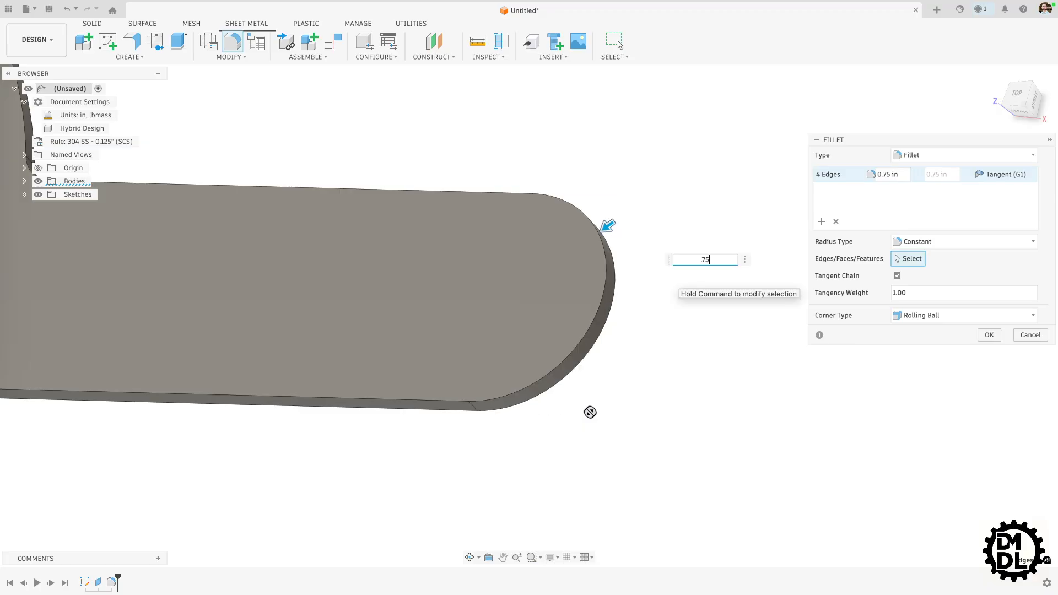
{"action": "left_click", "coordinate": [989, 335]}
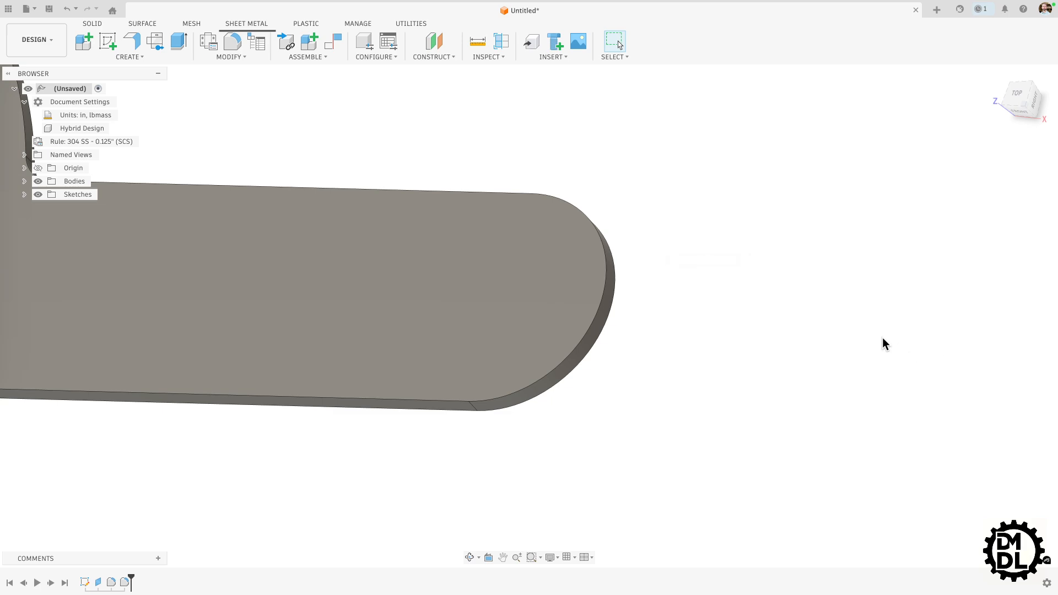
Step: Edit the fillet on the four inside corners between arms and disc, setting its radius to 0.15 in
{"action": "scroll", "coordinate": [881, 342], "scroll_direction": "down", "scroll_amount": 5}
{"action": "mouse_move", "coordinate": [865, 328]}
{"action": "middle_mouse_down", "text": "shift"}
{"action": "mouse_move", "coordinate": [784, 373]}
{"action": "mouse_move", "coordinate": [817, 319]}
{"action": "mouse_move", "coordinate": [801, 376]}
{"action": "middle_mouse_up", "text": "shift"}
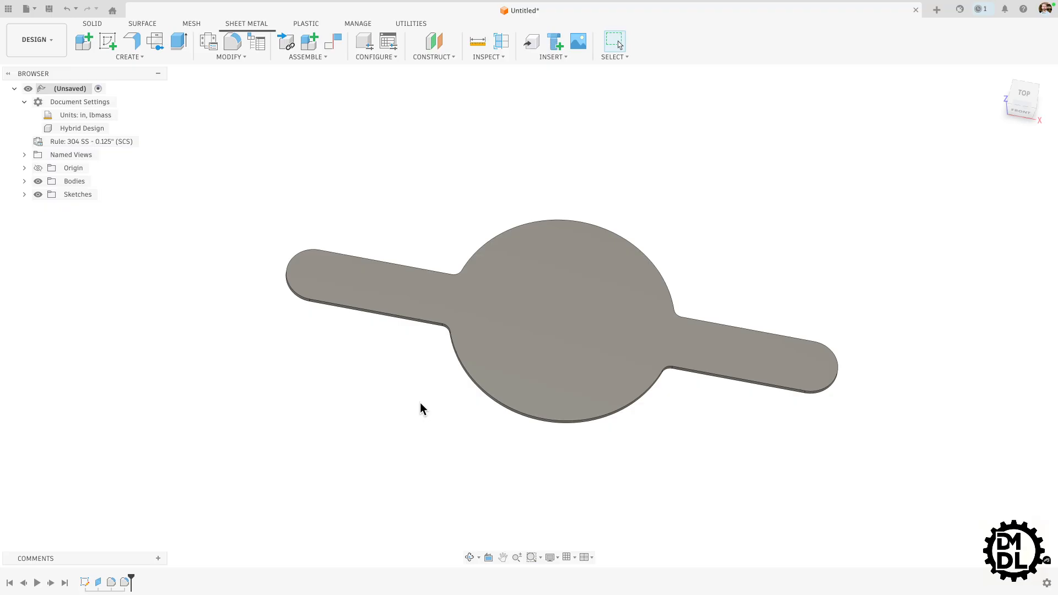
{"action": "middle_click_drag", "start_coordinate": [420, 402], "coordinate": [456, 390], "text": "shift"}
{"action": "scroll", "coordinate": [477, 344], "scroll_direction": "up", "scroll_amount": 5}
{"action": "scroll", "coordinate": [521, 358], "scroll_direction": "down", "scroll_amount": 4}
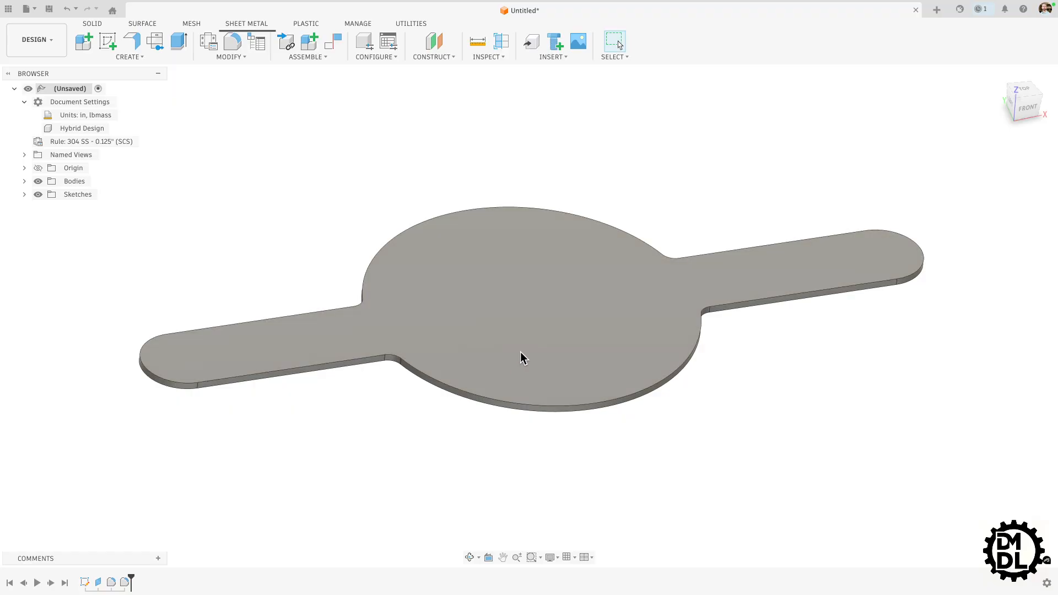
{"action": "scroll", "coordinate": [425, 332], "scroll_direction": "up", "scroll_amount": 4}
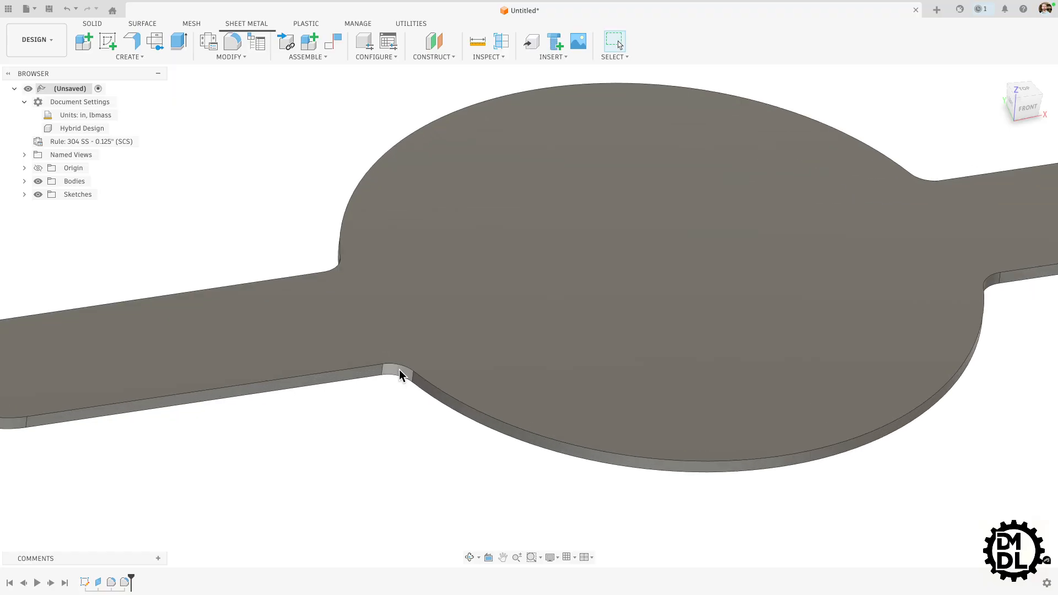
{"action": "scroll", "coordinate": [386, 386], "scroll_direction": "down", "scroll_amount": 3}
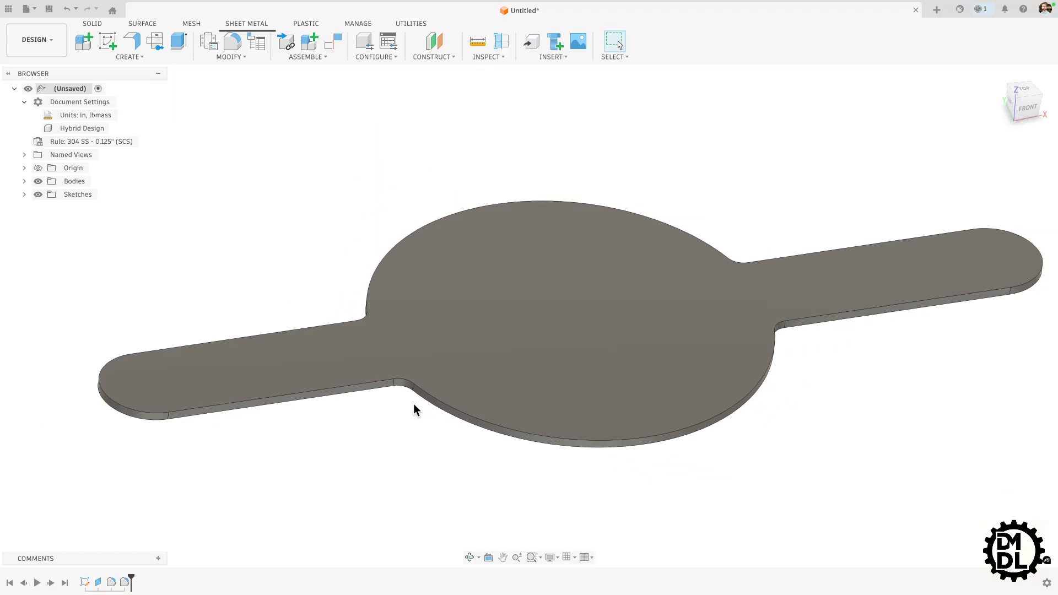
{"action": "right_click", "coordinate": [112, 578]}
{"action": "left_click", "coordinate": [145, 469]}
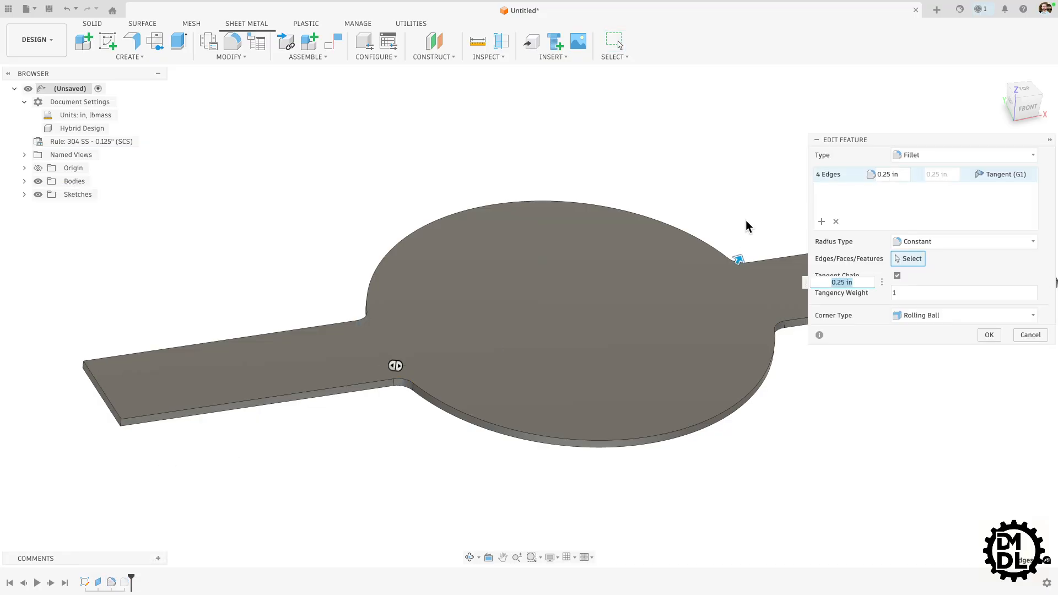
{"action": "type", "text": ".15"}
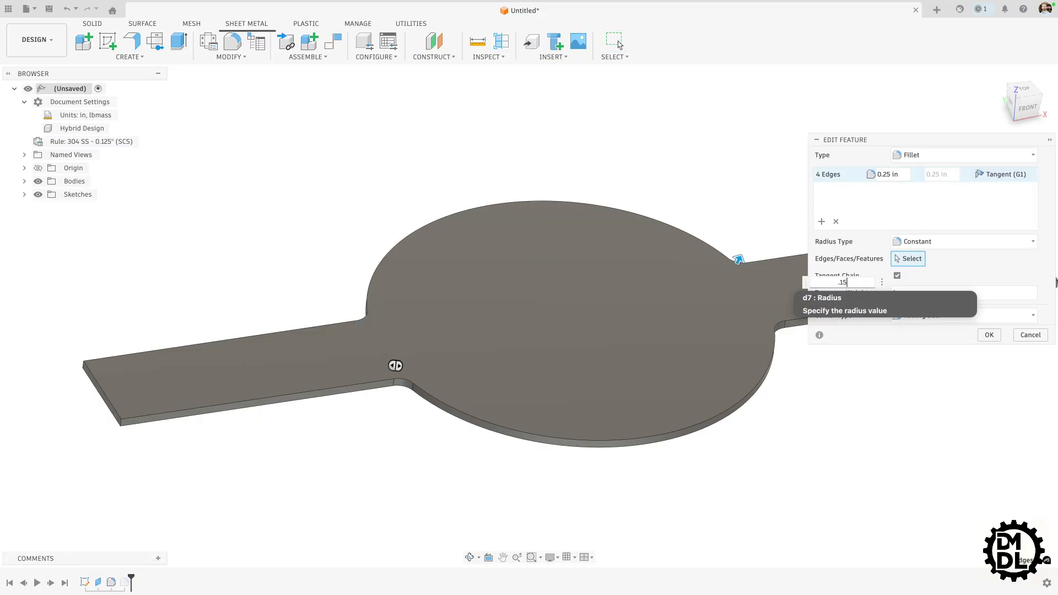
{"action": "key", "text": "Return"}
Step: Create a new sketch on the plate's flat top face
{"action": "scroll", "coordinate": [432, 276], "scroll_direction": "down", "scroll_amount": 1}
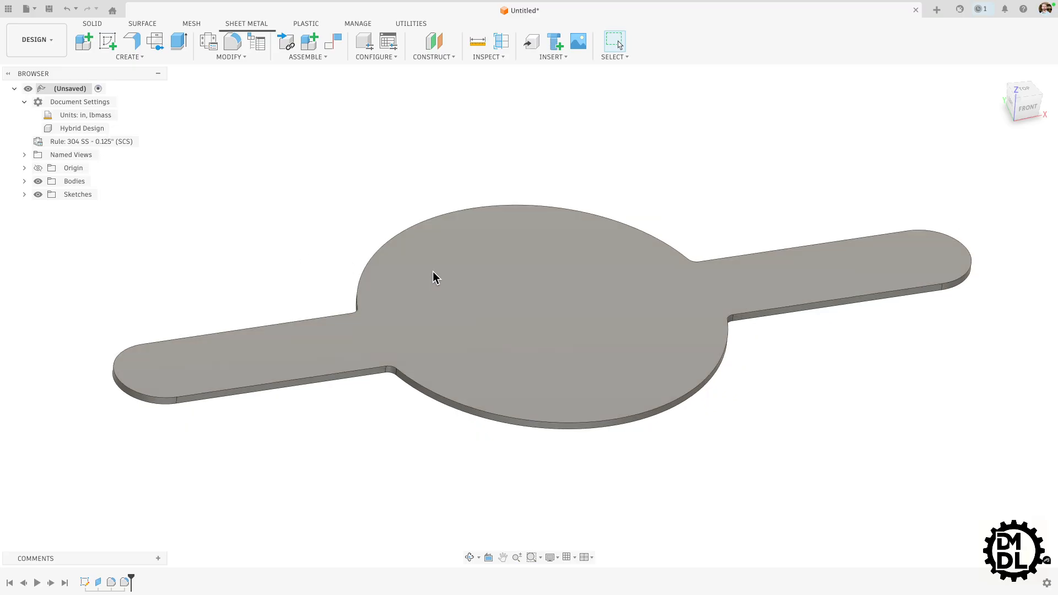
{"action": "scroll", "coordinate": [420, 271], "scroll_direction": "up", "scroll_amount": 3}
{"action": "scroll", "coordinate": [378, 267], "scroll_direction": "down", "scroll_amount": 4}
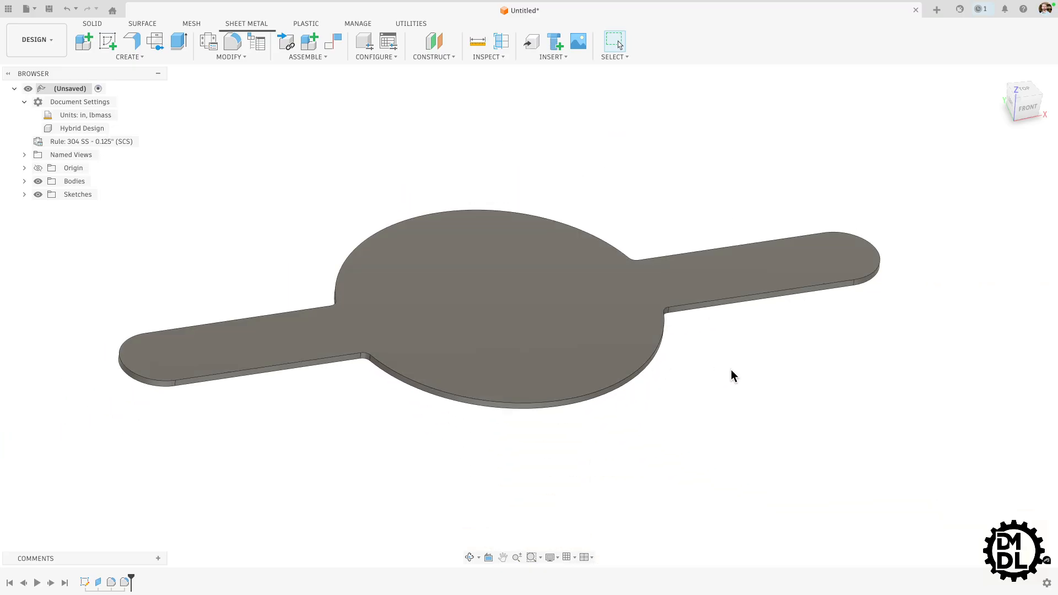
{"action": "left_click", "coordinate": [1022, 92]}
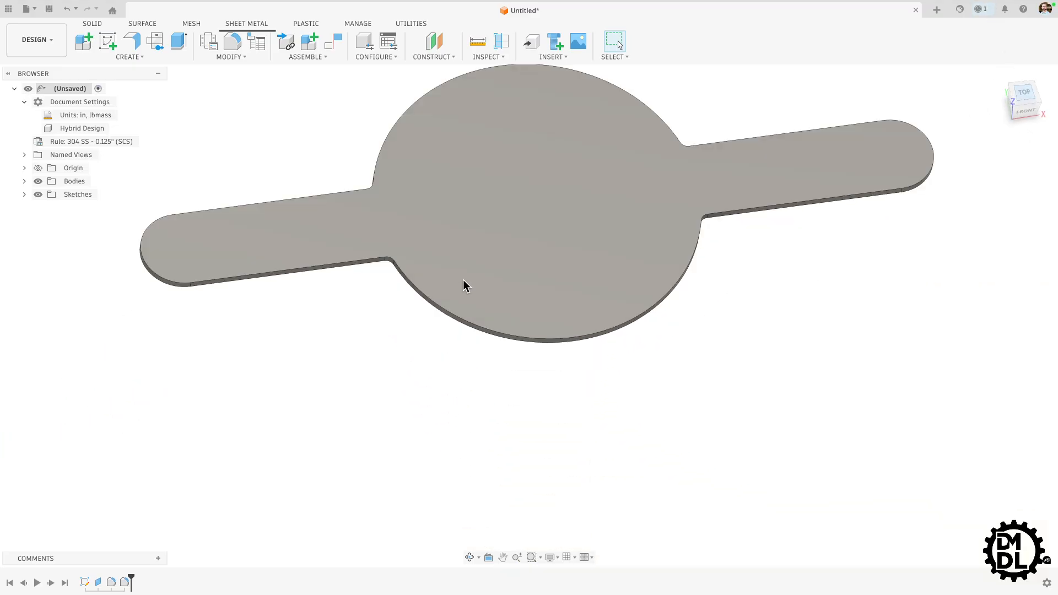
{"action": "scroll", "coordinate": [567, 193], "scroll_direction": "up", "scroll_amount": 2}
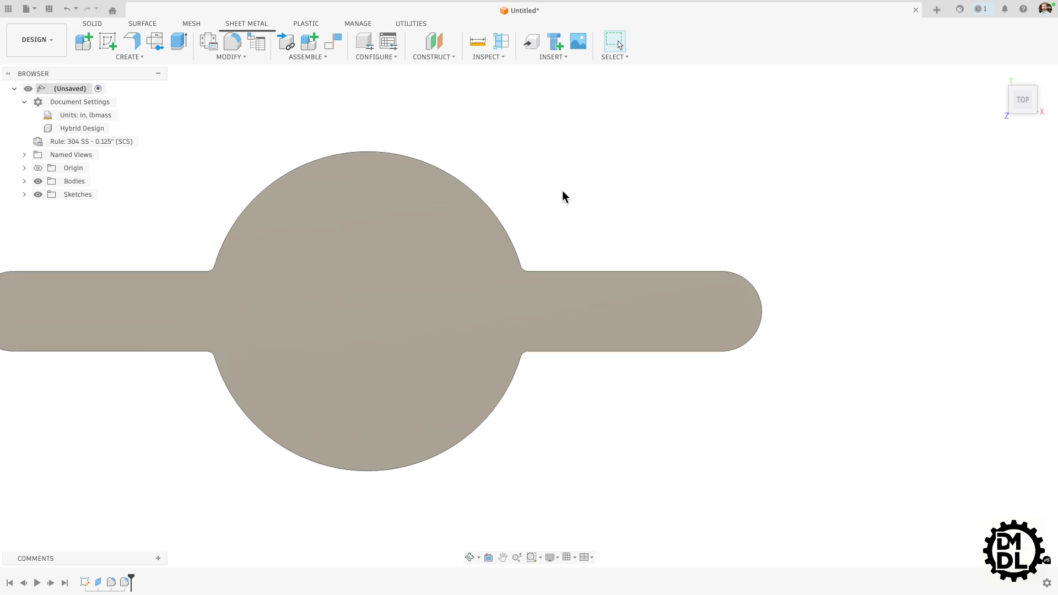
{"action": "scroll", "coordinate": [557, 197], "scroll_direction": "down", "scroll_amount": 2}
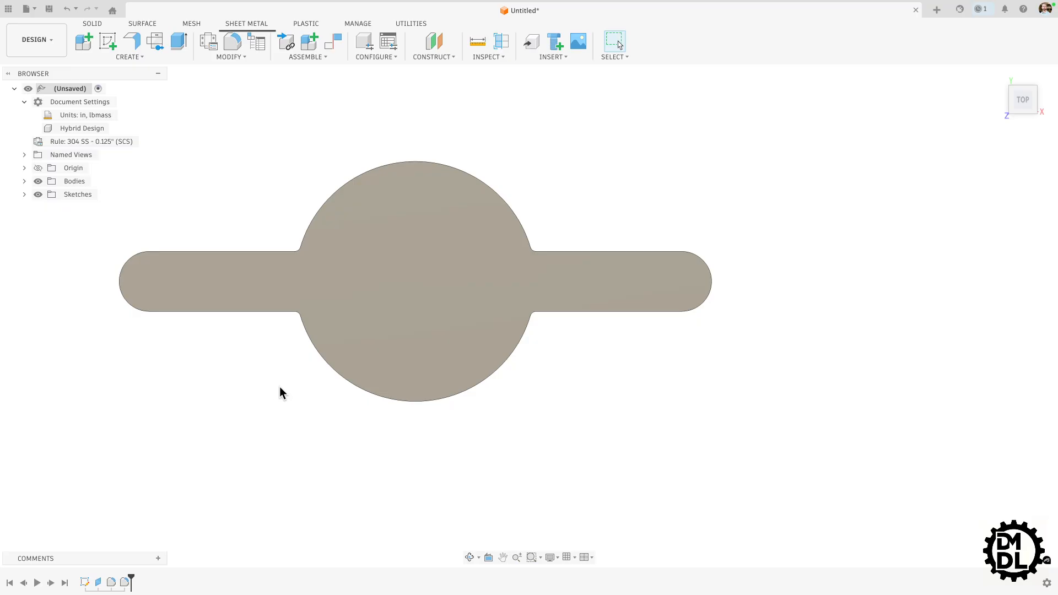
{"action": "scroll", "coordinate": [278, 395], "scroll_direction": "down", "scroll_amount": 2}
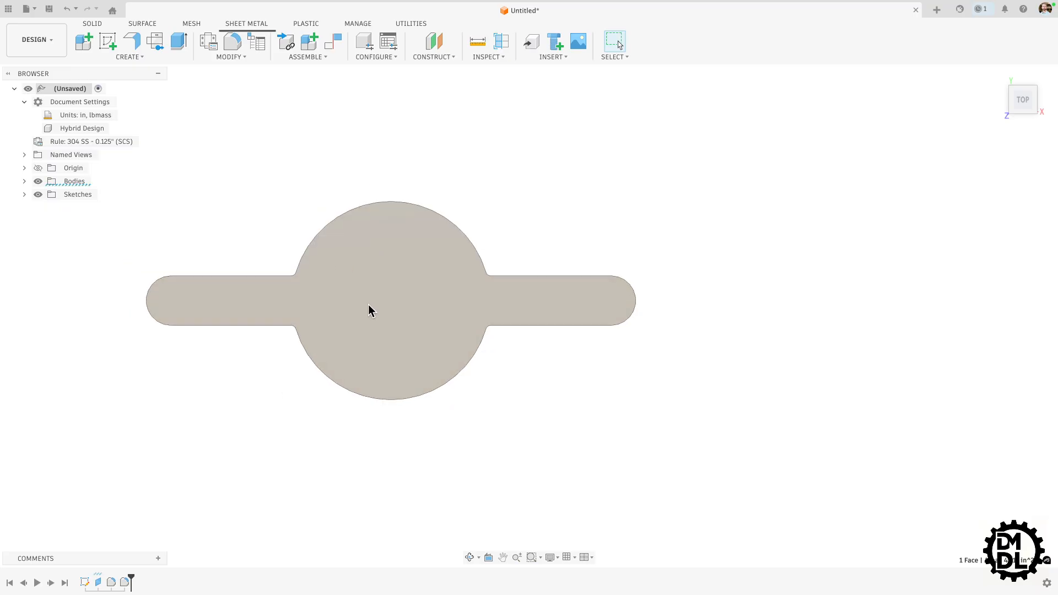
{"action": "key", "text": "s"}
{"action": "left_click", "coordinate": [406, 329]}
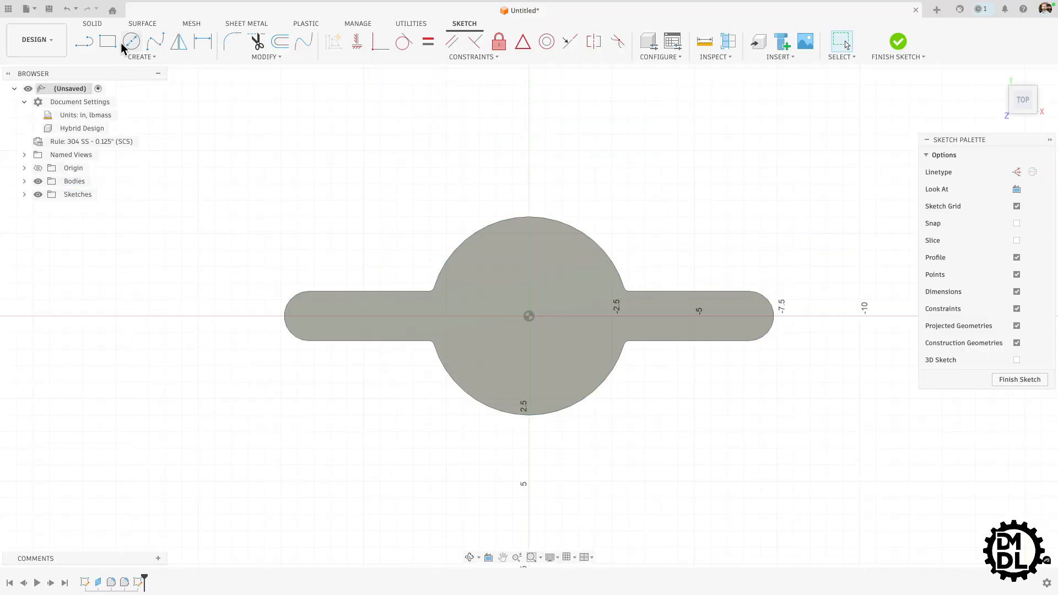
Step: Draw a vertical line across each arm between its long edges, just outside the fillets that join it to the disc
{"action": "key", "text": "l"}
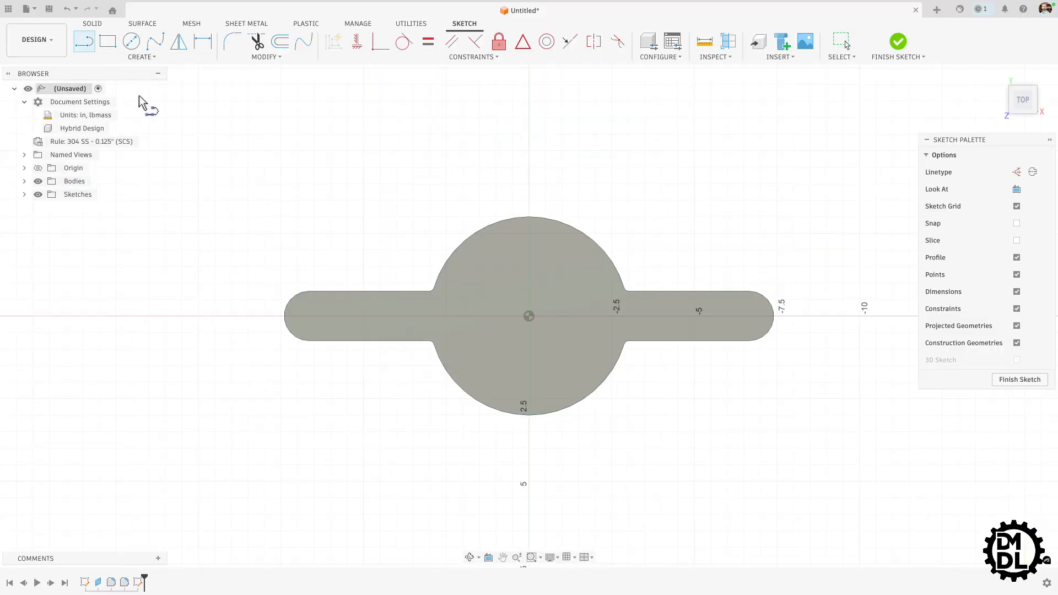
{"action": "scroll", "coordinate": [436, 317], "scroll_direction": "up", "scroll_amount": 3}
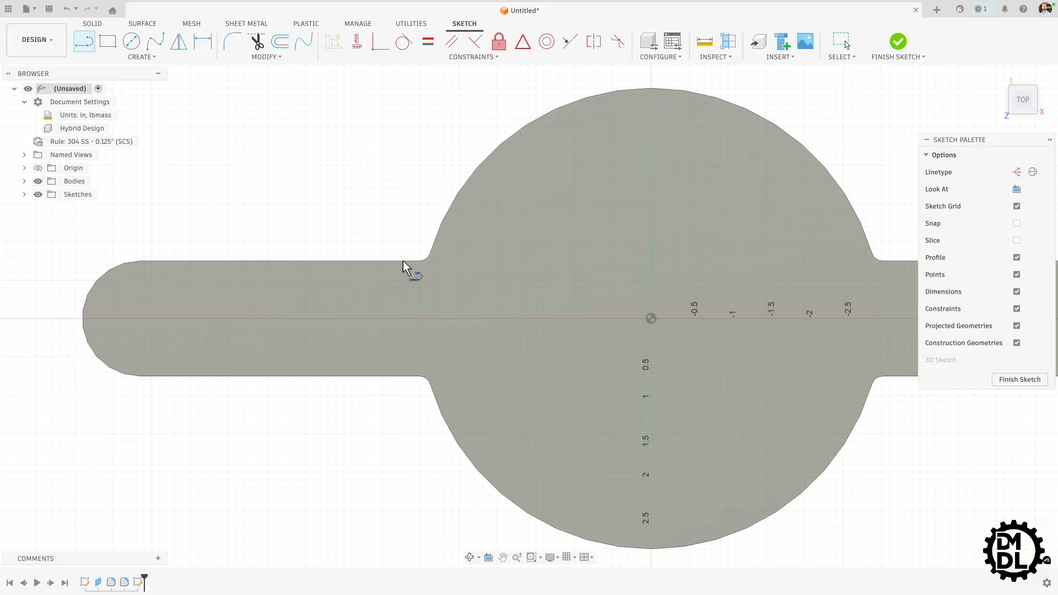
{"action": "left_click", "coordinate": [403, 259]}
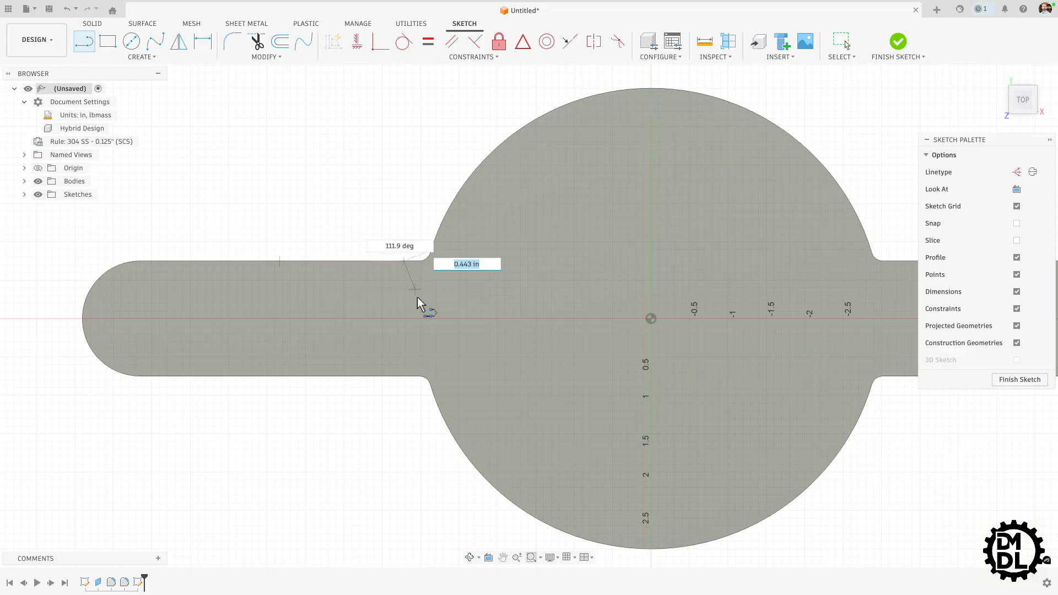
{"action": "double_click", "coordinate": [404, 376]}
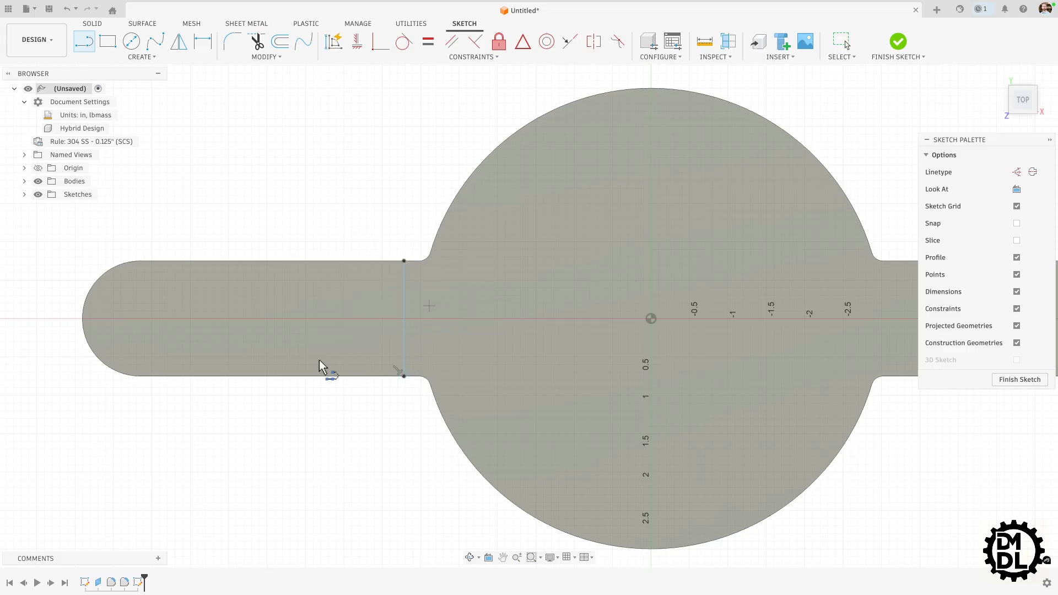
{"action": "scroll", "coordinate": [309, 364], "scroll_direction": "down", "scroll_amount": 3}
{"action": "scroll", "coordinate": [705, 300], "scroll_direction": "up", "scroll_amount": 2}
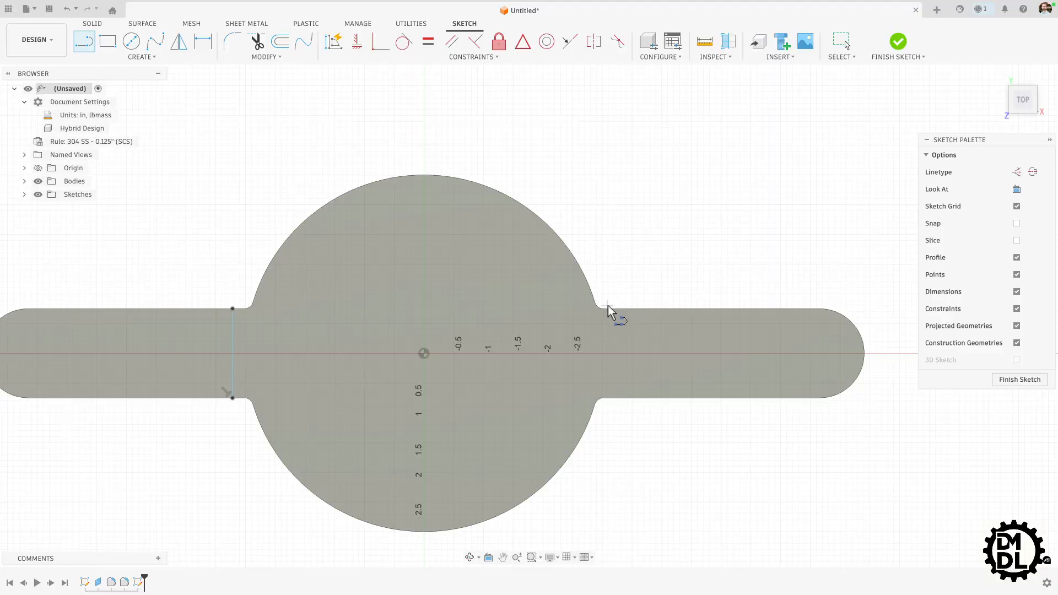
{"action": "left_click", "coordinate": [617, 308]}
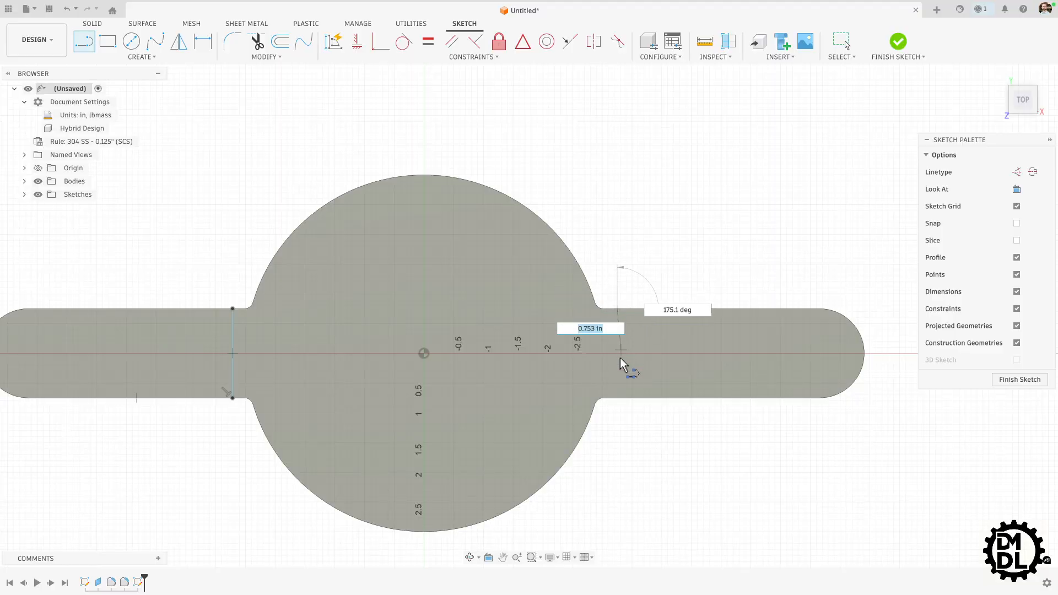
{"action": "double_click", "coordinate": [617, 397]}
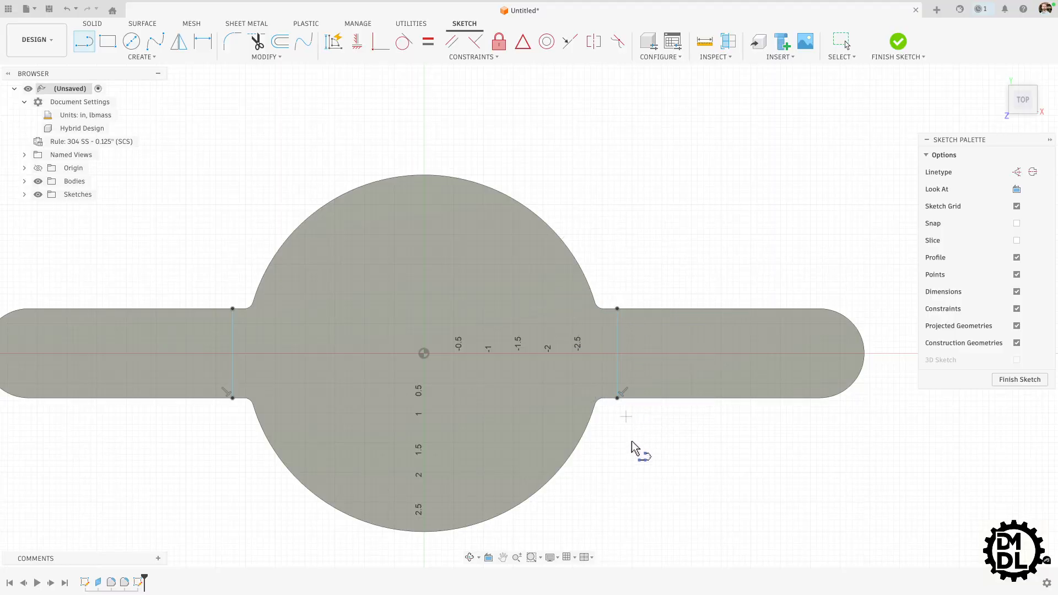
Step: Dimension the left arm's line from the disc's centre and set the distance to 3.1 in
{"action": "key", "text": "d"}
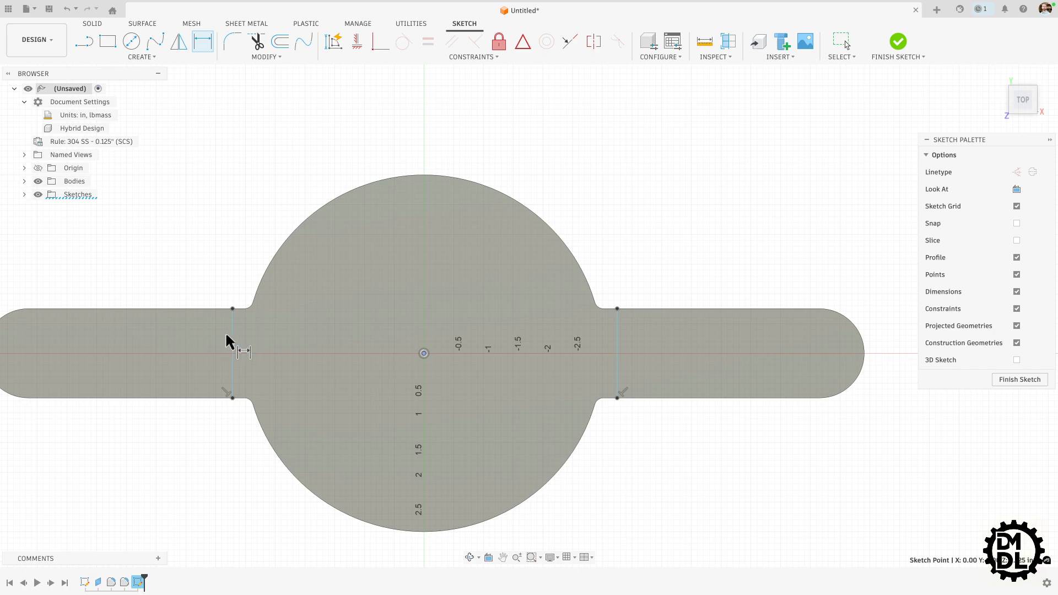
{"action": "left_click", "coordinate": [230, 329]}
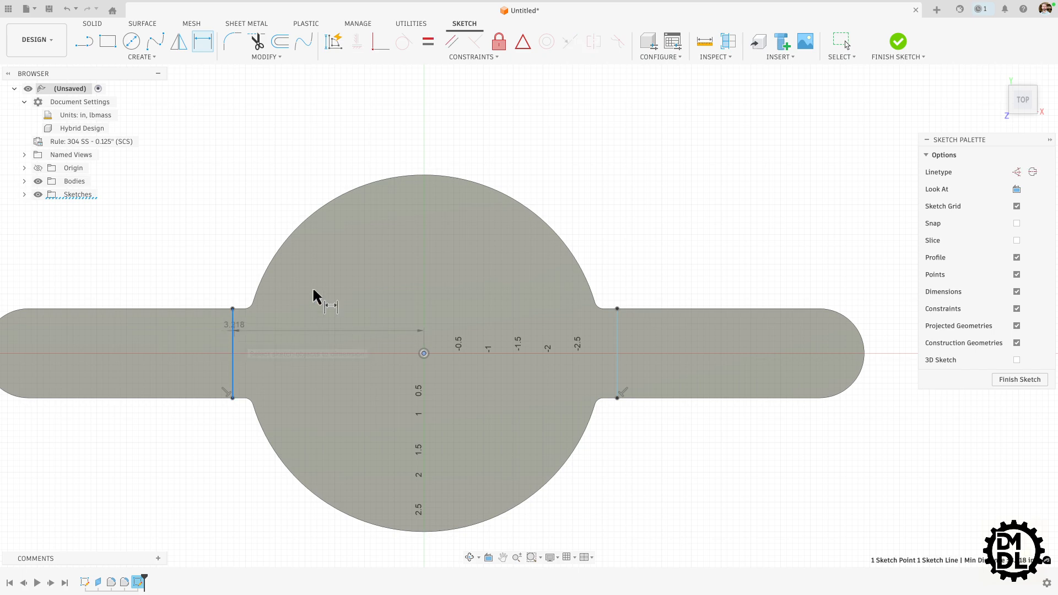
{"action": "left_click", "coordinate": [315, 157]}
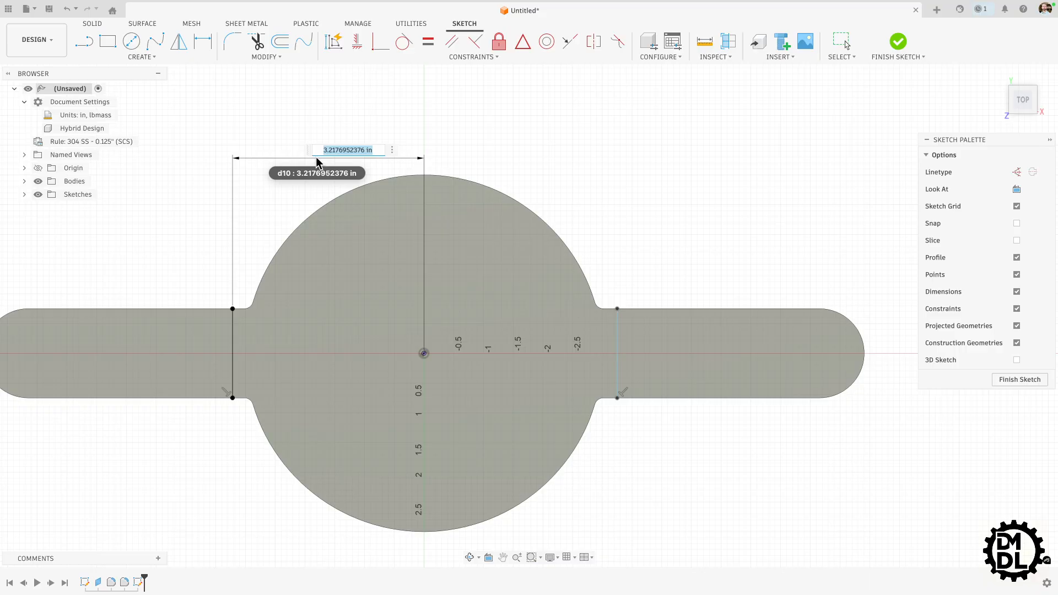
{"action": "type", "text": "3.2"}
{"action": "key", "text": "Return"}
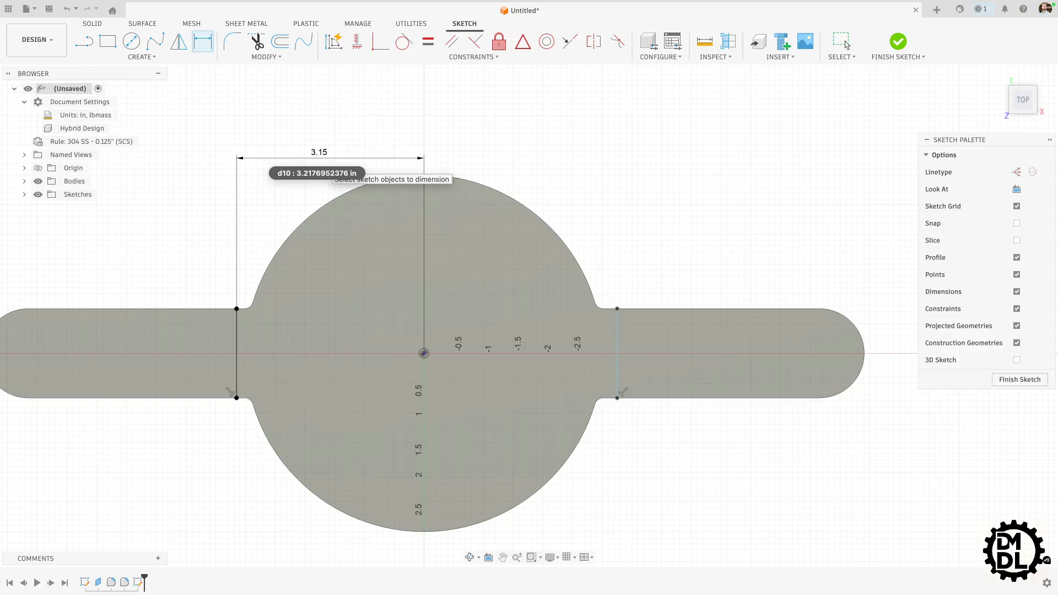
{"action": "double_click", "coordinate": [319, 153]}
{"action": "type", "text": "3.1"}
{"action": "key", "text": "Return"}
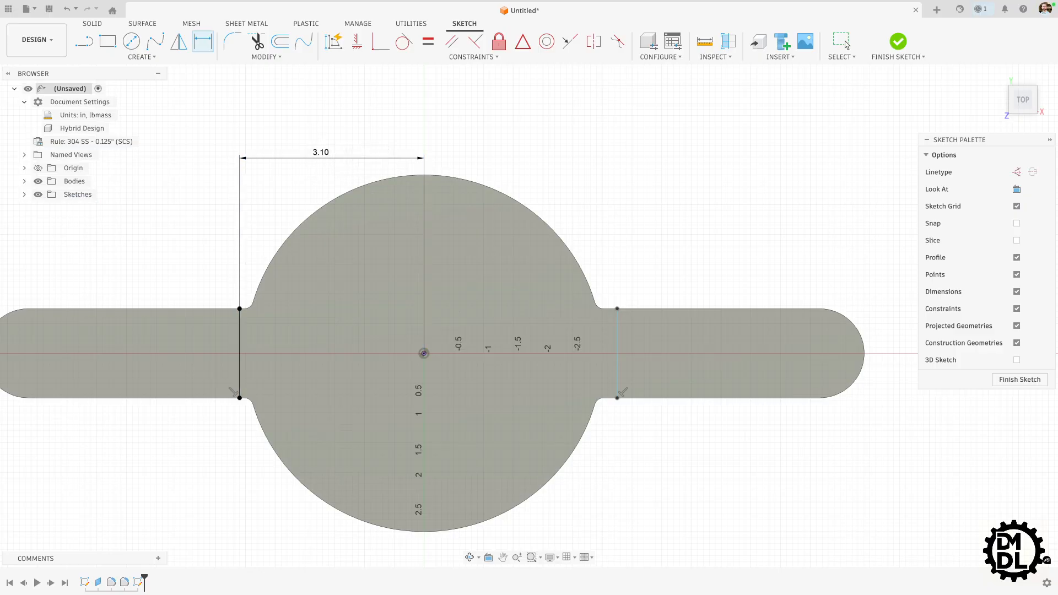
Step: Dimension the right arm's line at 3.1 in from the disc's centre and finish the sketch
{"action": "left_click", "coordinate": [618, 333]}
{"action": "left_click", "coordinate": [424, 354]}
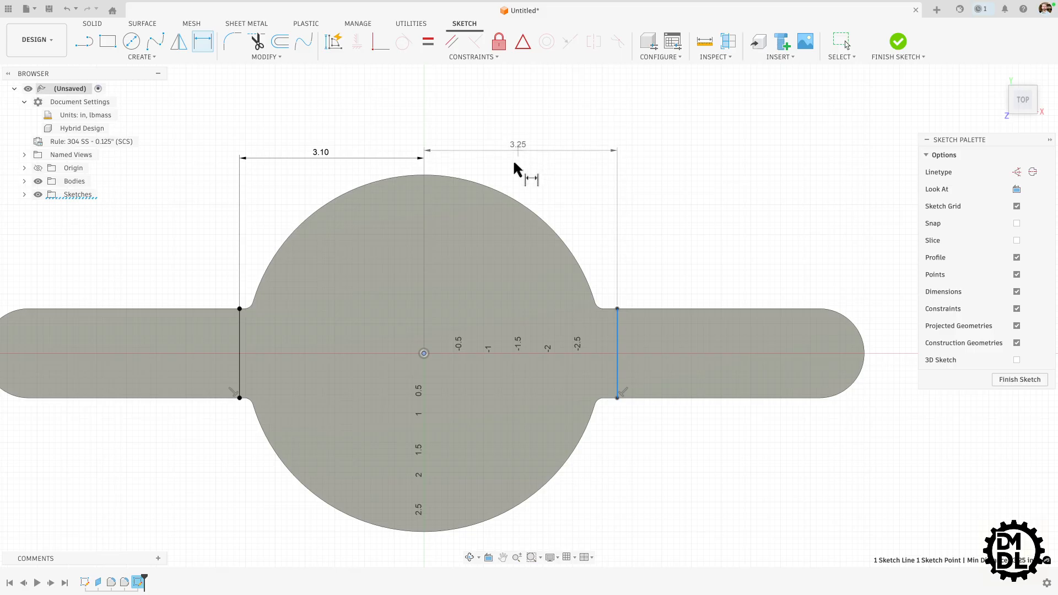
{"action": "left_click", "coordinate": [514, 165]}
{"action": "type", "text": "3.1"}
{"action": "key", "text": "Return"}
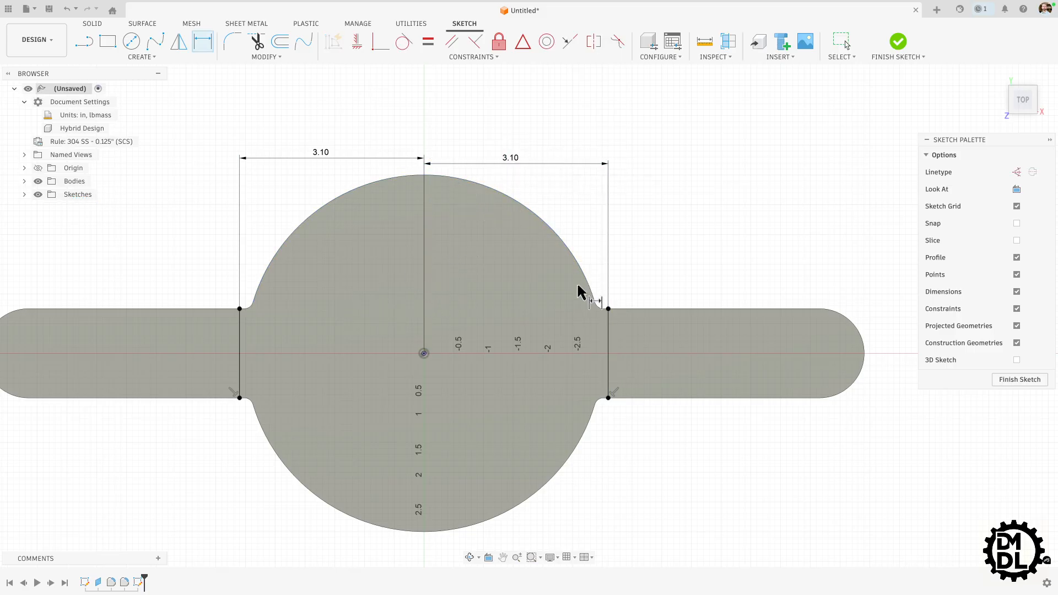
{"action": "left_click", "coordinate": [1018, 380]}
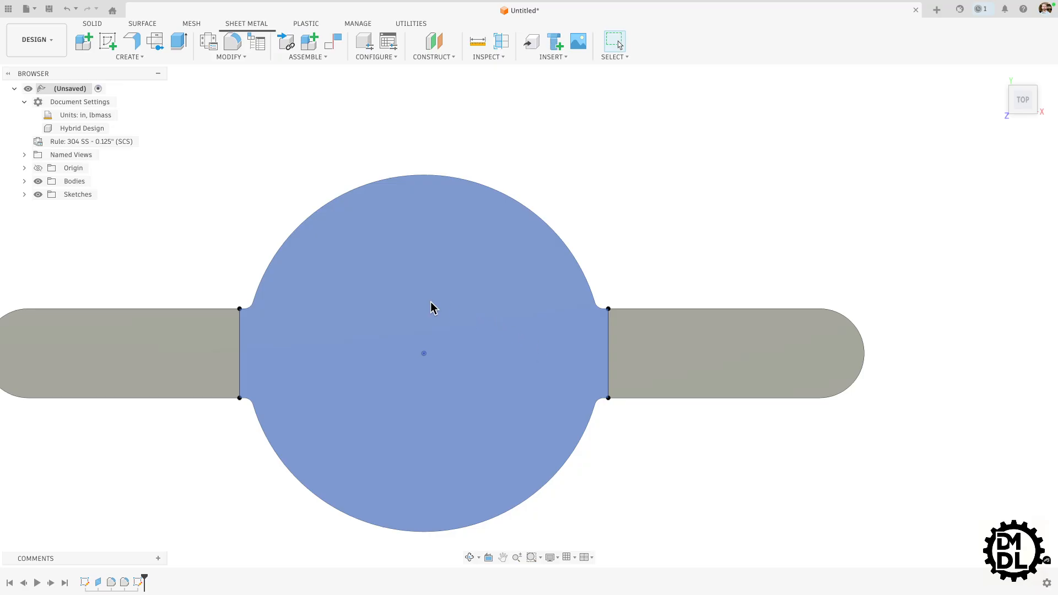
Step: Start a sheet metal Bend with the disc's top face as the stationary side and the left arm's sketched line as the bend line
{"action": "scroll", "coordinate": [432, 306], "scroll_direction": "down", "scroll_amount": 3}
{"action": "middle_click_drag", "start_coordinate": [635, 484], "coordinate": [635, 408], "text": "shift"}
{"action": "middle_click_drag", "start_coordinate": [626, 370], "coordinate": [529, 446], "text": "shift"}
{"action": "left_click", "coordinate": [128, 57]}
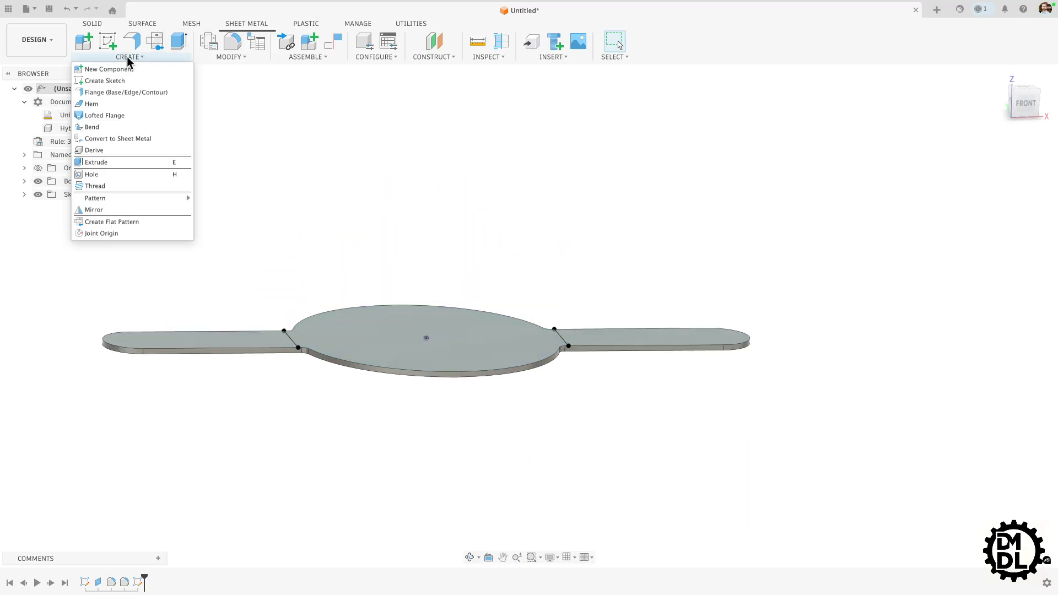
{"action": "left_click", "coordinate": [94, 127]}
{"action": "middle_click_drag", "start_coordinate": [347, 217], "coordinate": [374, 242], "text": "shift"}
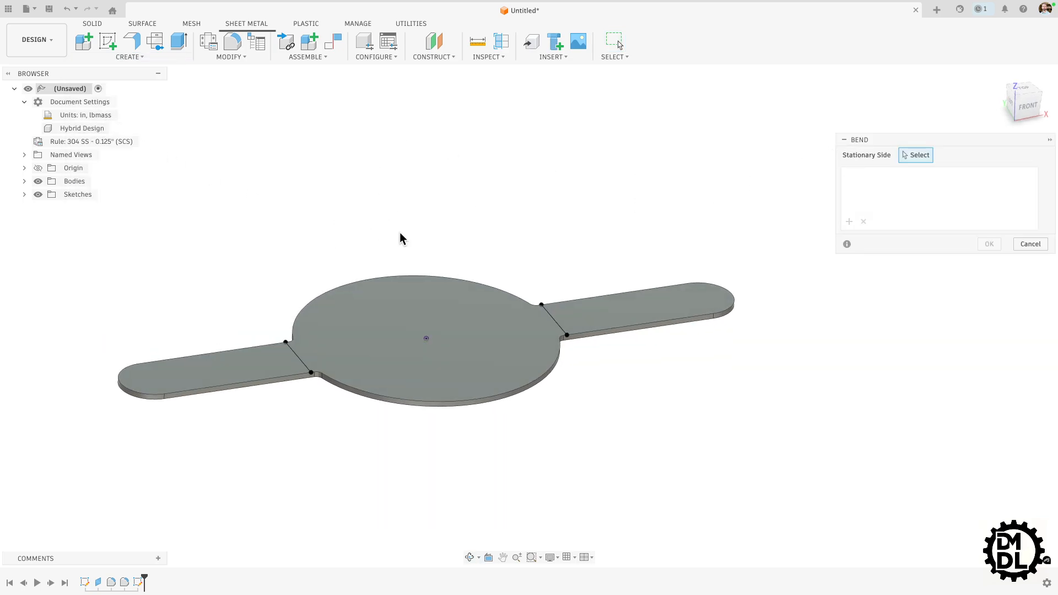
{"action": "left_click", "coordinate": [374, 368]}
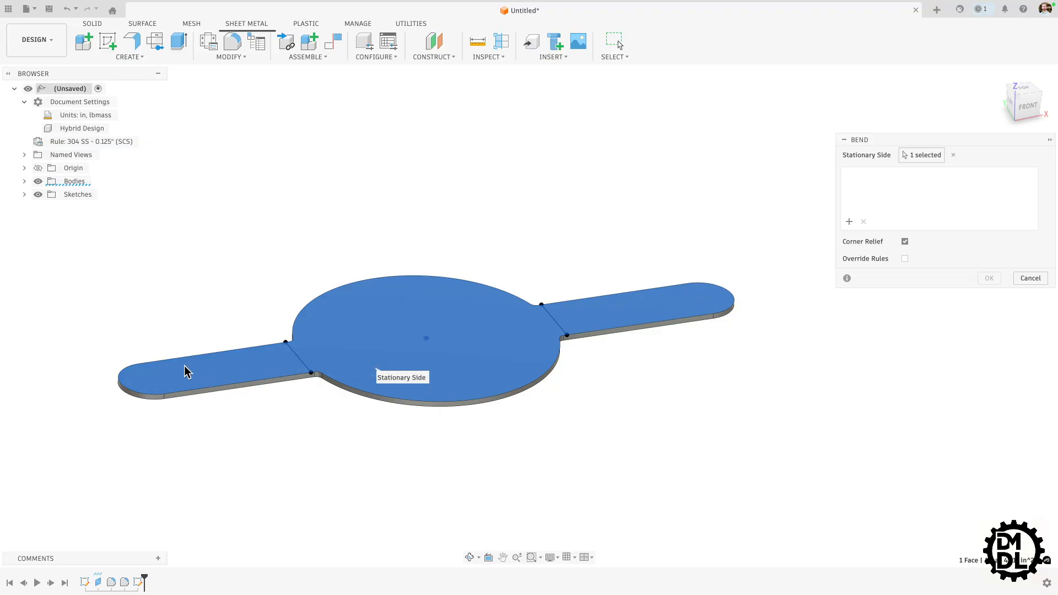
{"action": "left_click", "coordinate": [288, 354]}
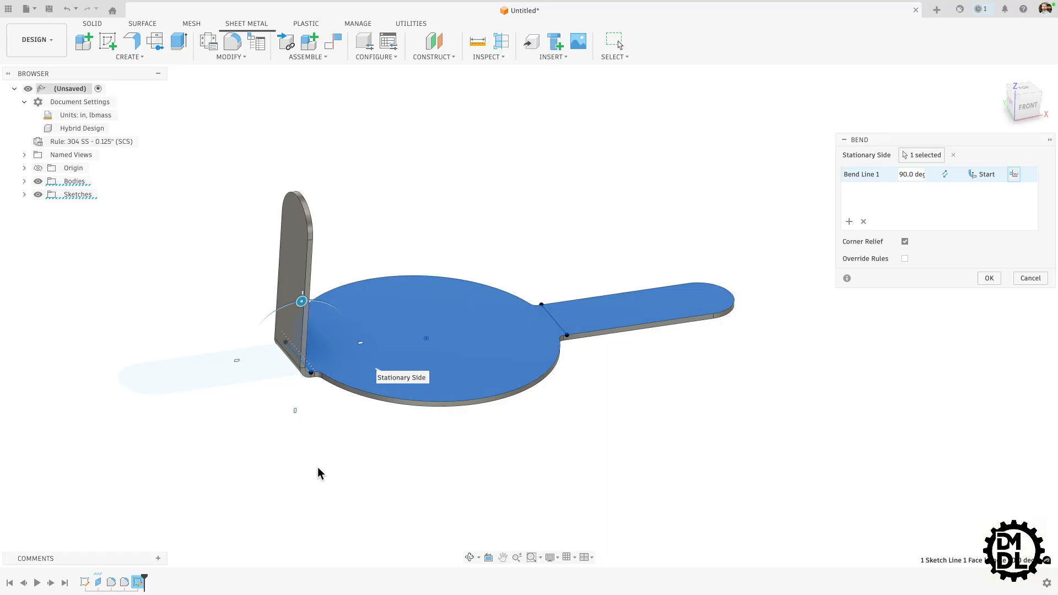
Step: Set the left arm's bend angle to 75 degrees and complete the bend
{"action": "middle_click_drag", "start_coordinate": [319, 472], "coordinate": [295, 447], "text": "shift"}
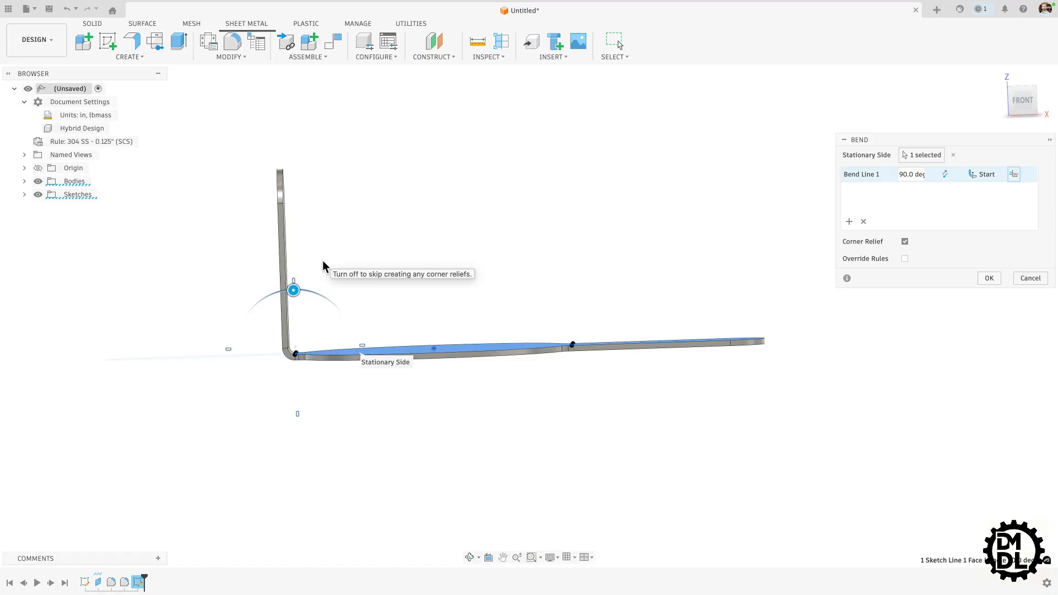
{"action": "scroll", "coordinate": [360, 255], "scroll_direction": "down", "scroll_amount": 3}
{"action": "scroll", "coordinate": [543, 248], "scroll_direction": "up", "scroll_amount": 3}
{"action": "middle_click_drag", "start_coordinate": [543, 209], "coordinate": [540, 219], "text": "shift"}
{"action": "mouse_move", "coordinate": [255, 283]}
{"action": "left_mouse_down"}
{"action": "mouse_move", "coordinate": [220, 295]}
{"action": "mouse_move", "coordinate": [257, 284]}
{"action": "left_mouse_up"}
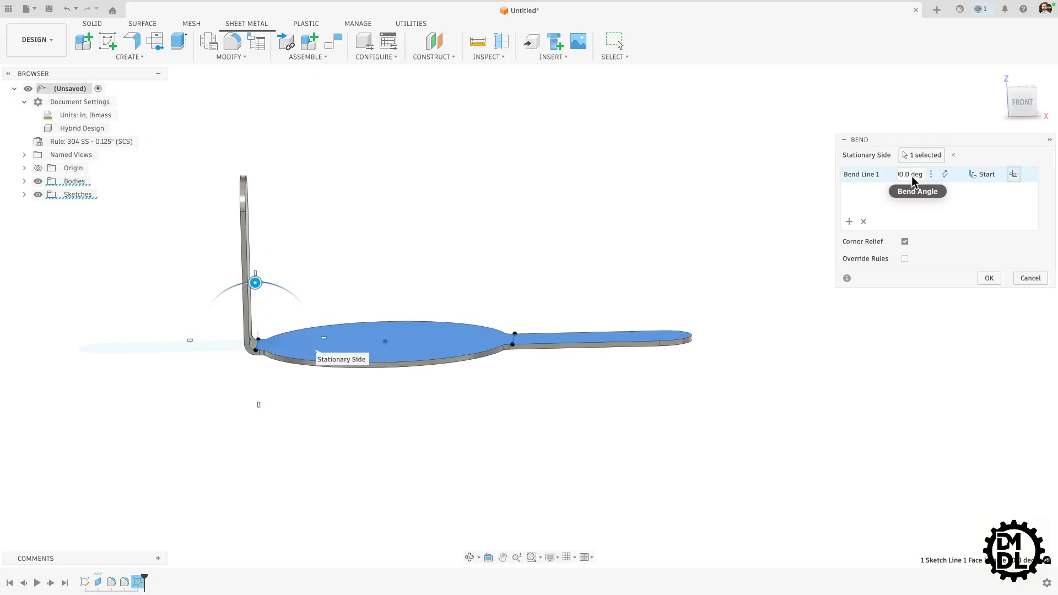
{"action": "left_click", "coordinate": [907, 174]}
{"action": "type", "text": "90"}
{"action": "key", "text": "Return"}
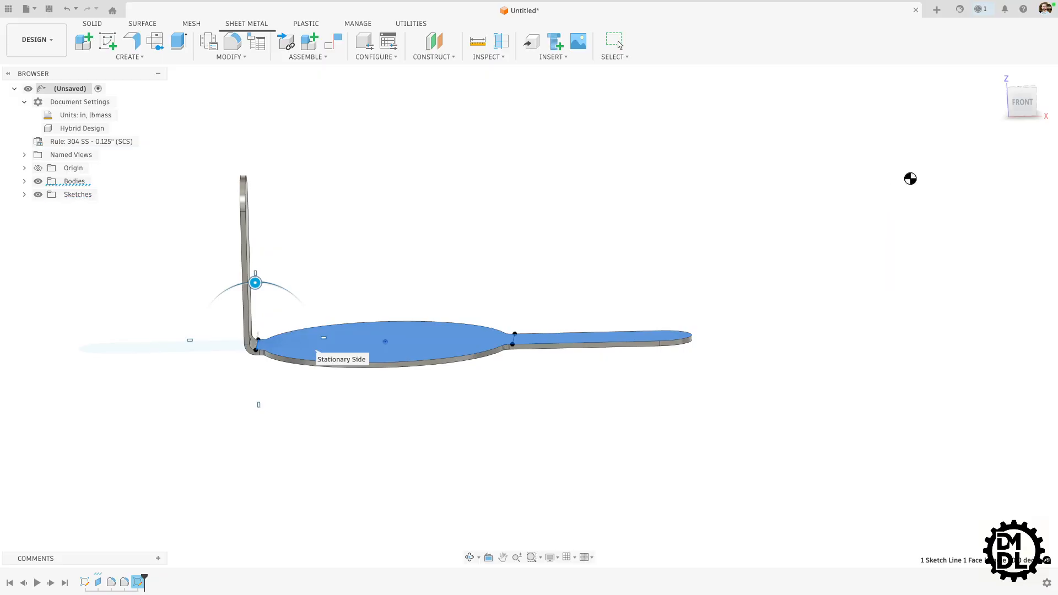
{"action": "middle_click_drag", "start_coordinate": [349, 415], "coordinate": [356, 321], "text": "shift"}
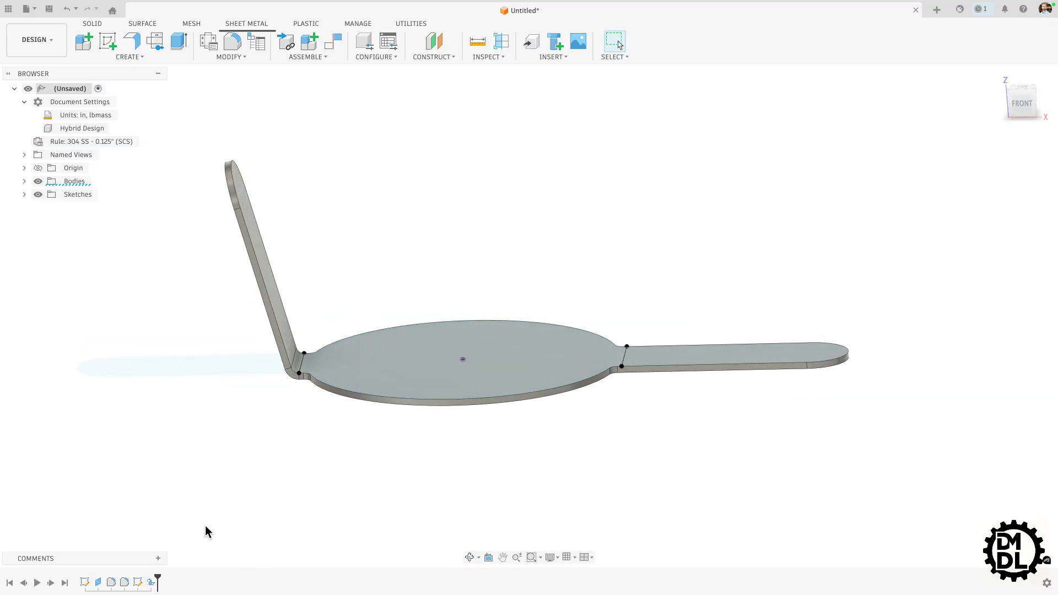
Step: Edit the left arm's bend, setting its angle to 90 degrees
{"action": "double_click", "coordinate": [151, 582]}
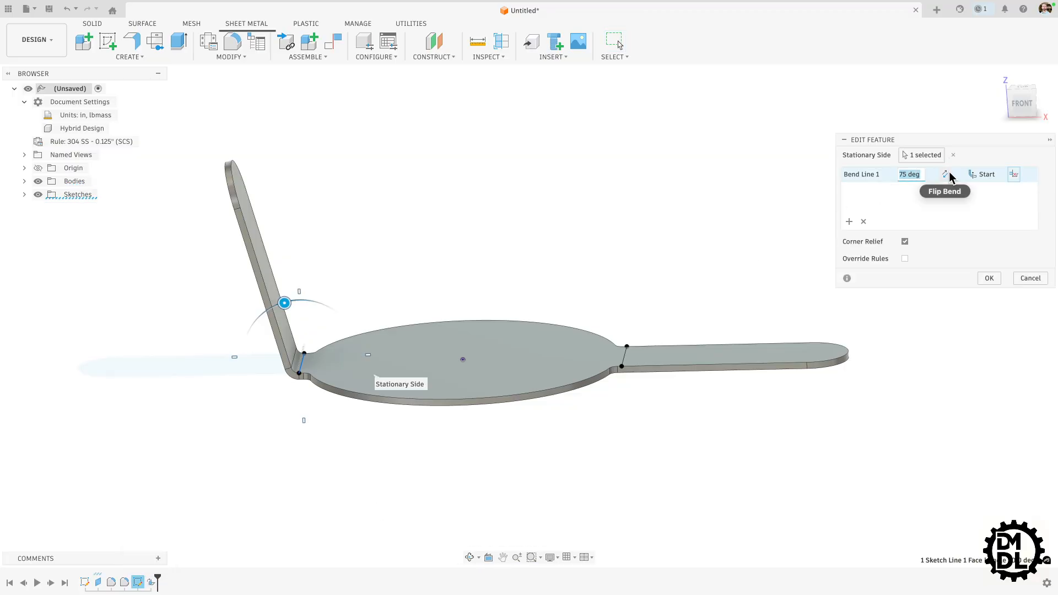
{"action": "type", "text": "90"}
{"action": "key", "text": "Return"}
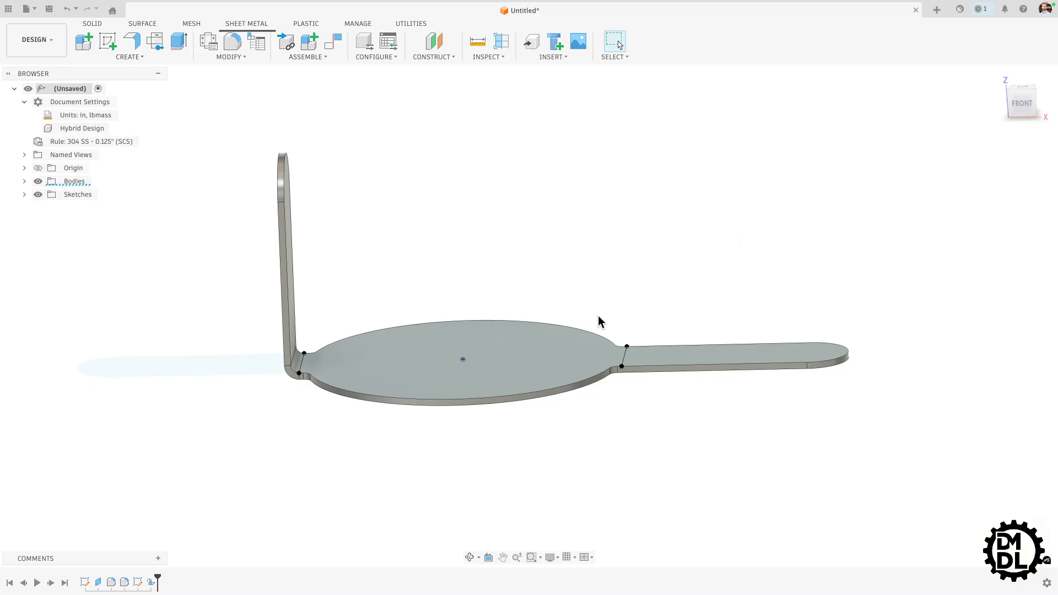
Step: Reopen the left arm's bend for editing and set its bend line position to Center
{"action": "double_click", "coordinate": [152, 583]}
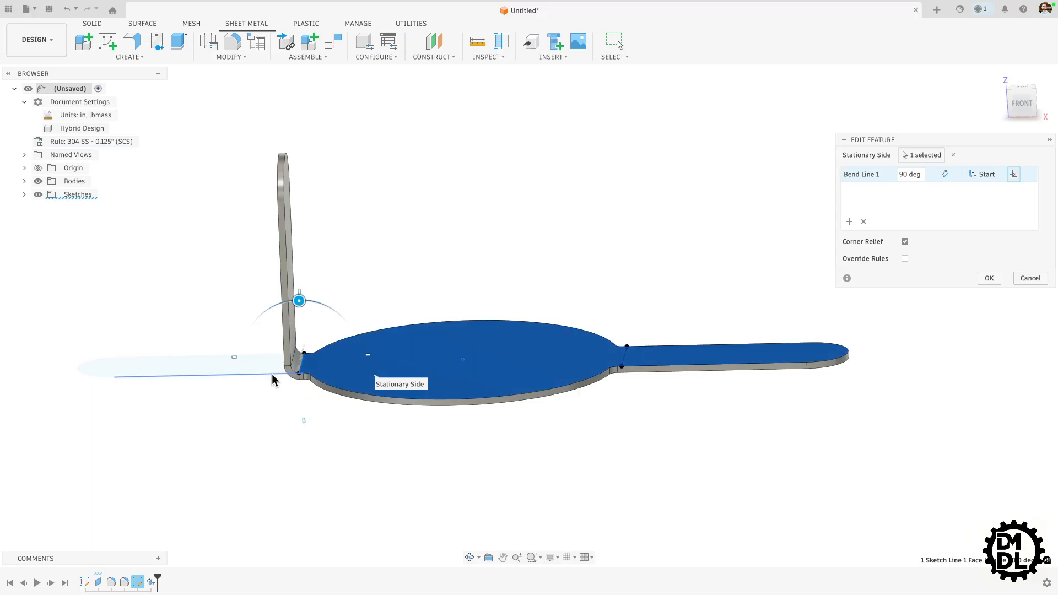
{"action": "scroll", "coordinate": [281, 375], "scroll_direction": "up", "scroll_amount": 5}
{"action": "scroll", "coordinate": [330, 383], "scroll_direction": "down", "scroll_amount": 2}
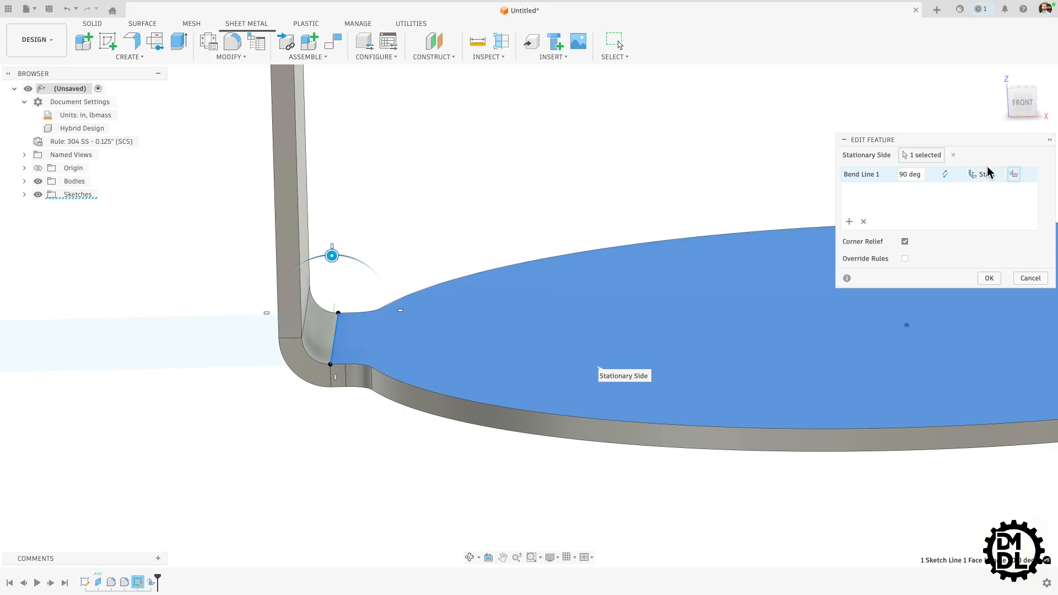
{"action": "left_click", "coordinate": [999, 174]}
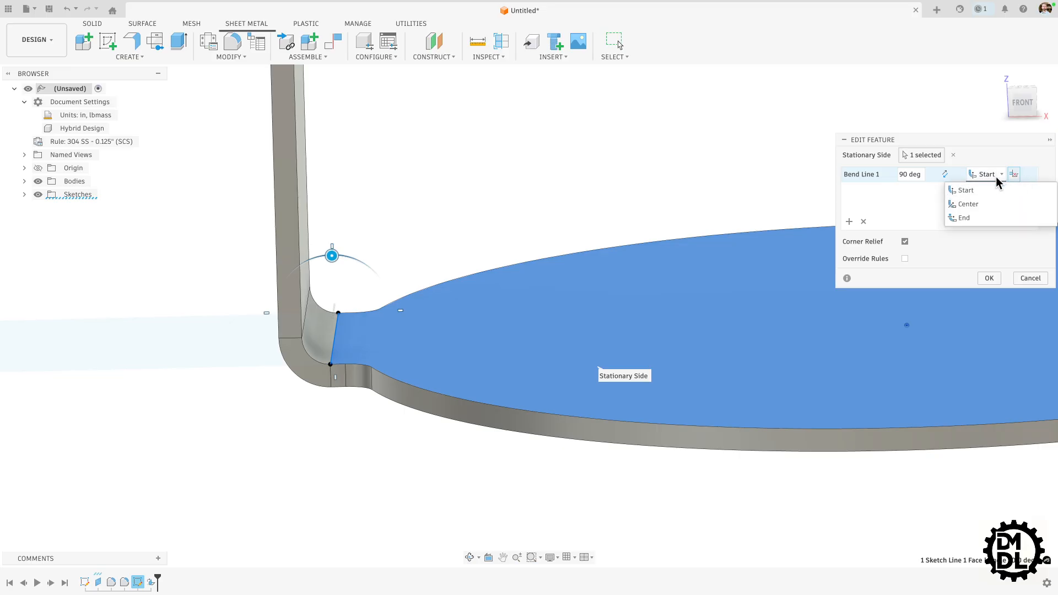
{"action": "left_click", "coordinate": [974, 203]}
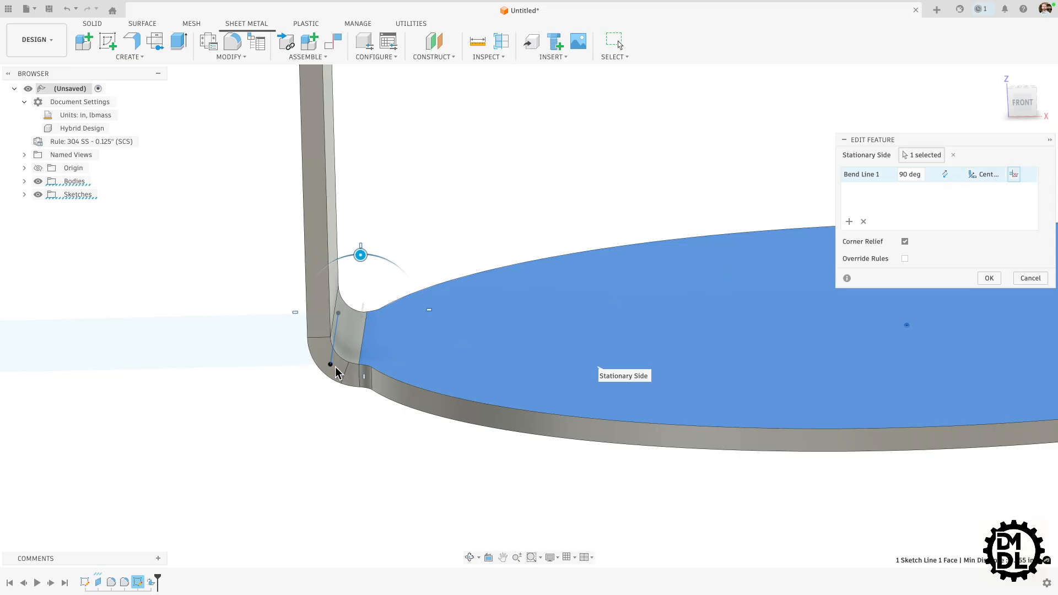
{"action": "middle_click_drag", "start_coordinate": [350, 367], "coordinate": [357, 341], "text": "shift"}
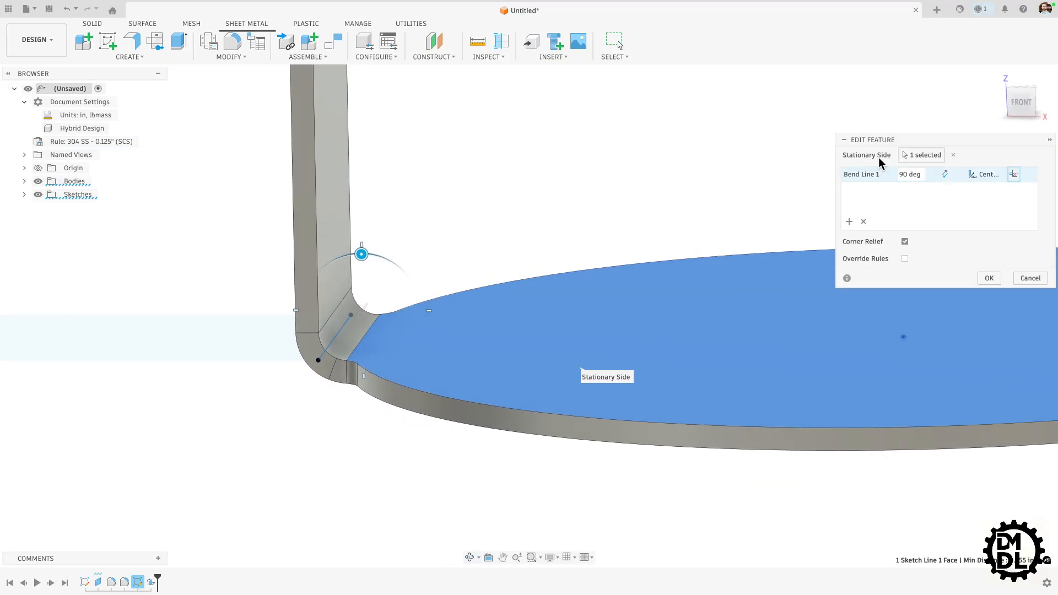
Step: Change the left arm's bend line position to End and inspect the resulting corner
{"action": "left_click", "coordinate": [983, 174]}
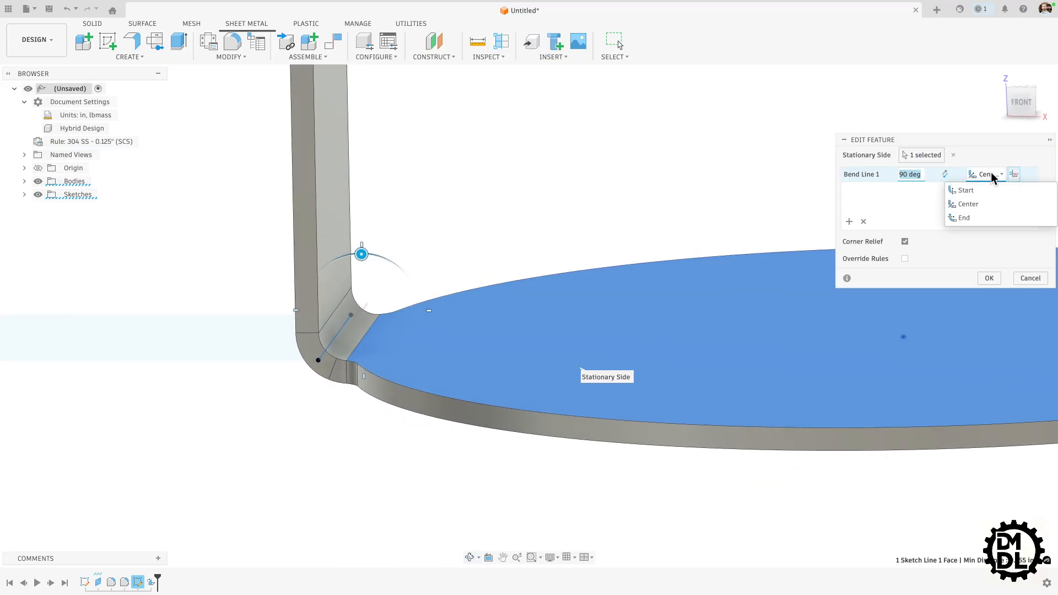
{"action": "left_click", "coordinate": [980, 218]}
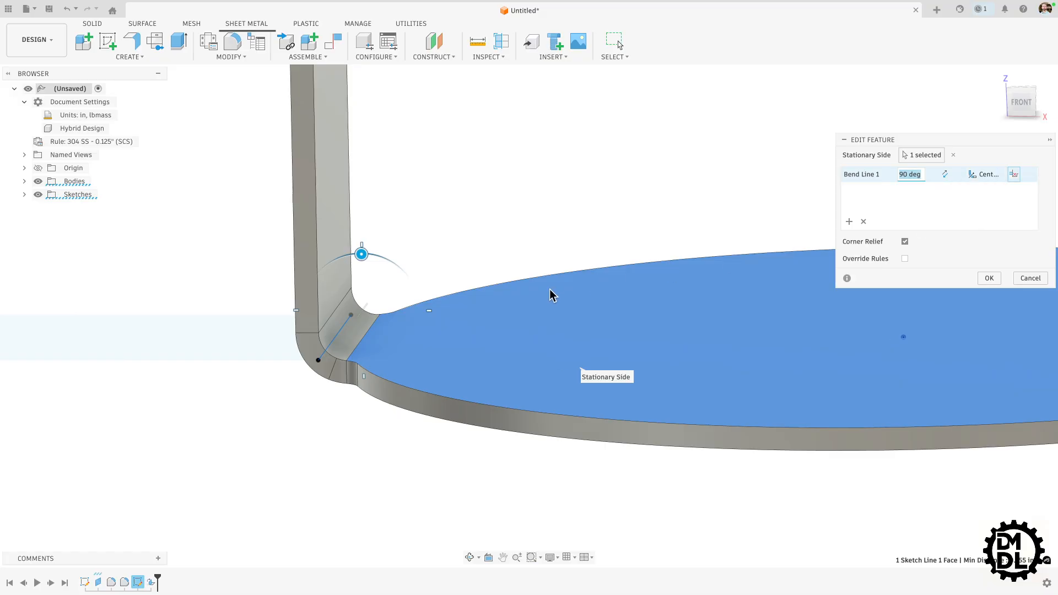
{"action": "left_click", "coordinate": [983, 175]}
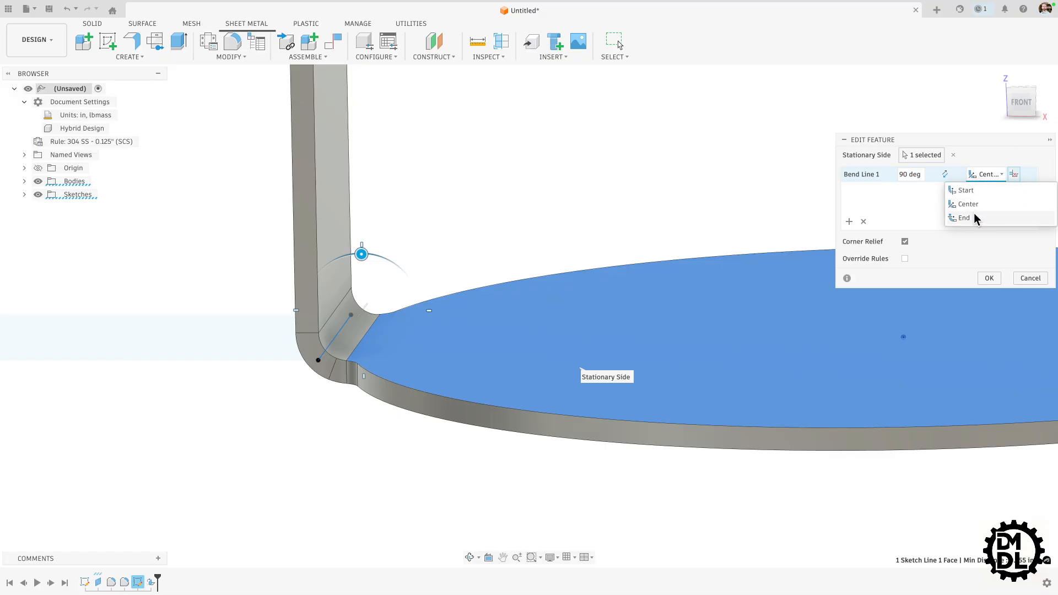
{"action": "left_click", "coordinate": [975, 219]}
{"action": "middle_click_drag", "start_coordinate": [332, 402], "coordinate": [310, 389], "text": "shift"}
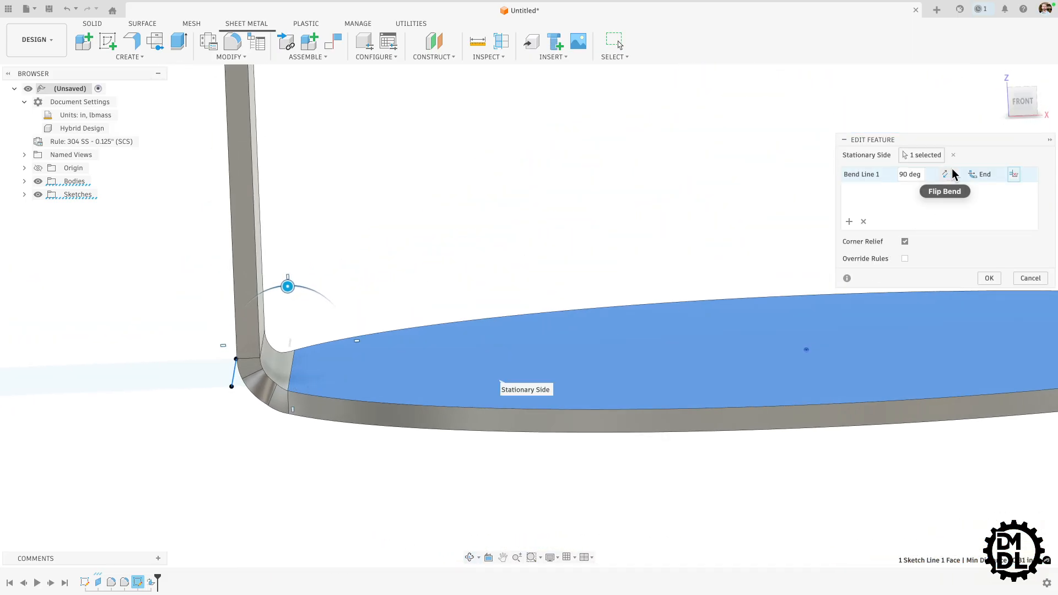
Step: Switch the left arm's bend line position back to Center
{"action": "left_click", "coordinate": [987, 175]}
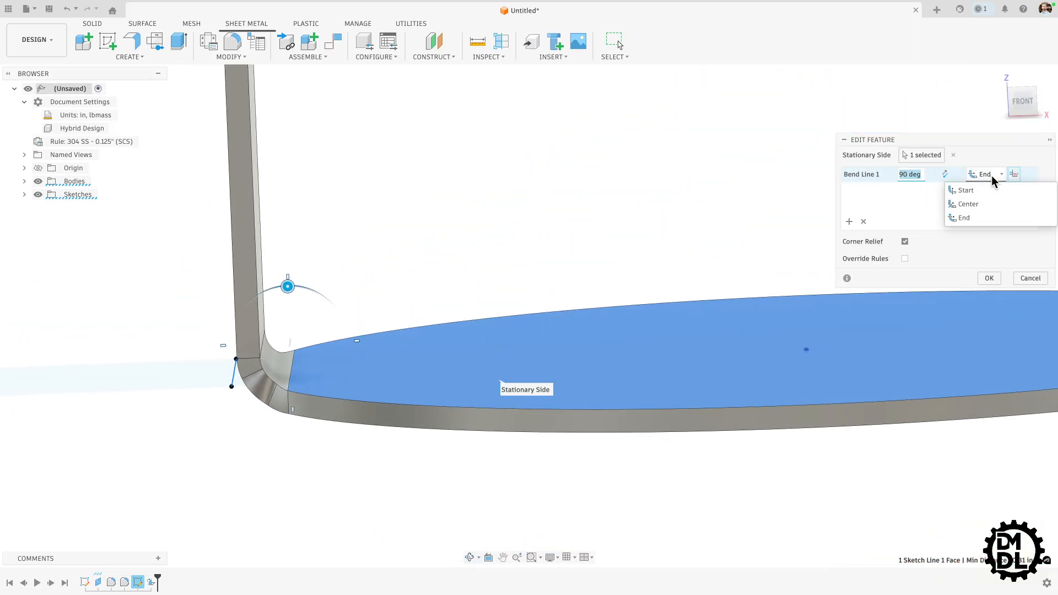
{"action": "left_click", "coordinate": [980, 202]}
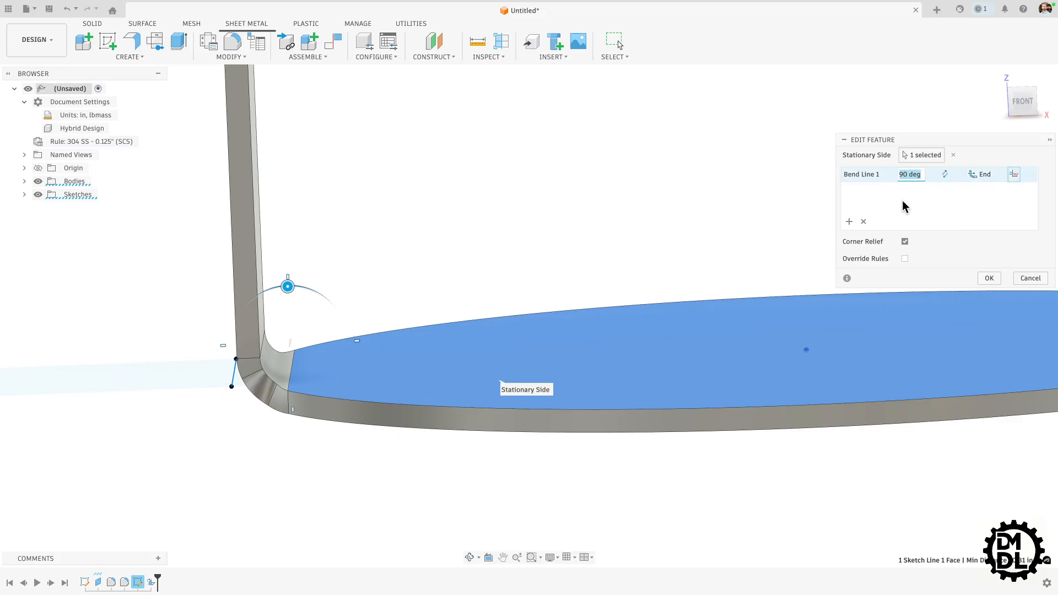
{"action": "left_click", "coordinate": [981, 174]}
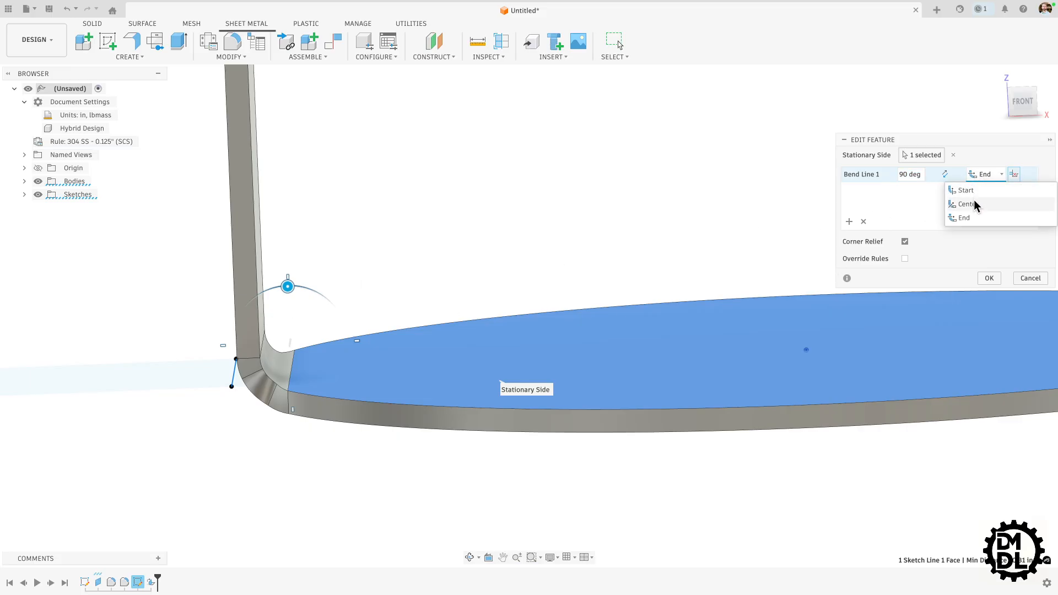
{"action": "left_click", "coordinate": [973, 200]}
Step: Add the right arm's sketch line as a second 90-degree bend with Center bend line position and complete the bend feature
{"action": "middle_click_drag", "start_coordinate": [304, 325], "coordinate": [231, 442], "text": "shift"}
{"action": "scroll", "coordinate": [231, 442], "scroll_direction": "down", "scroll_amount": 5}
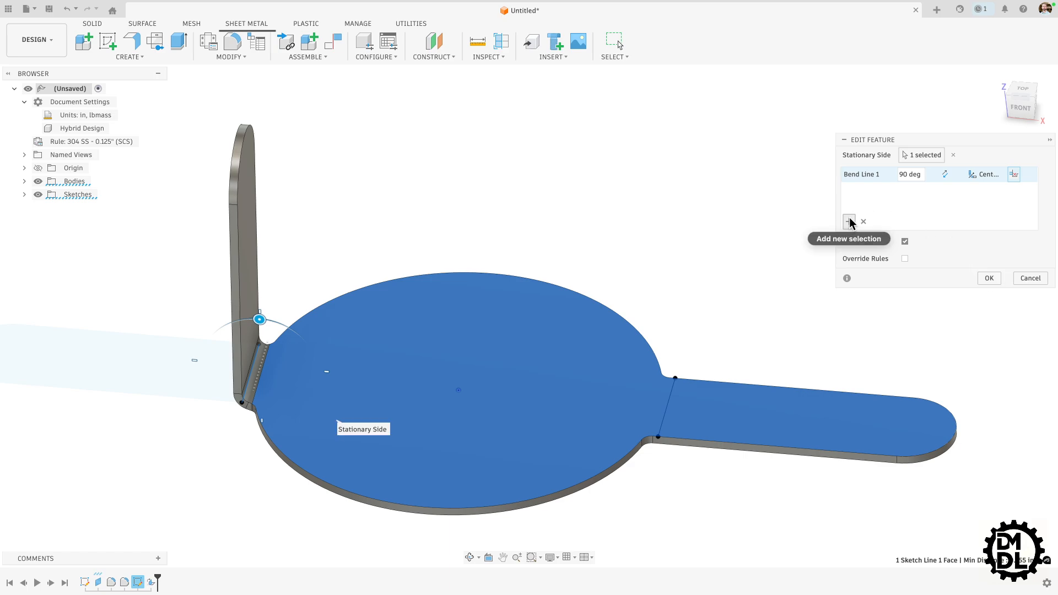
{"action": "scroll", "coordinate": [546, 214], "scroll_direction": "down", "scroll_amount": 2}
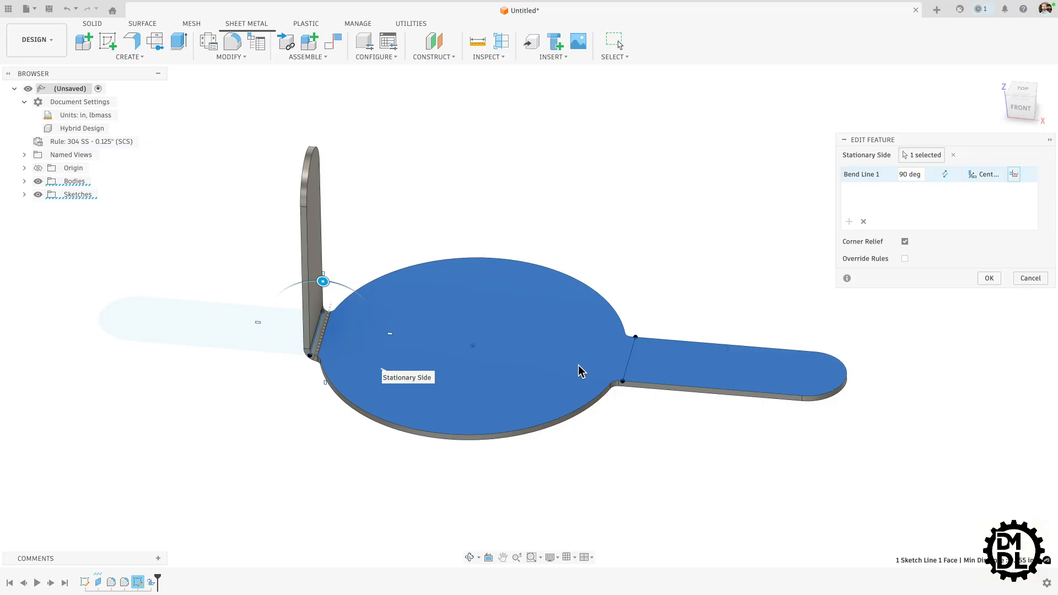
{"action": "left_click", "coordinate": [635, 361]}
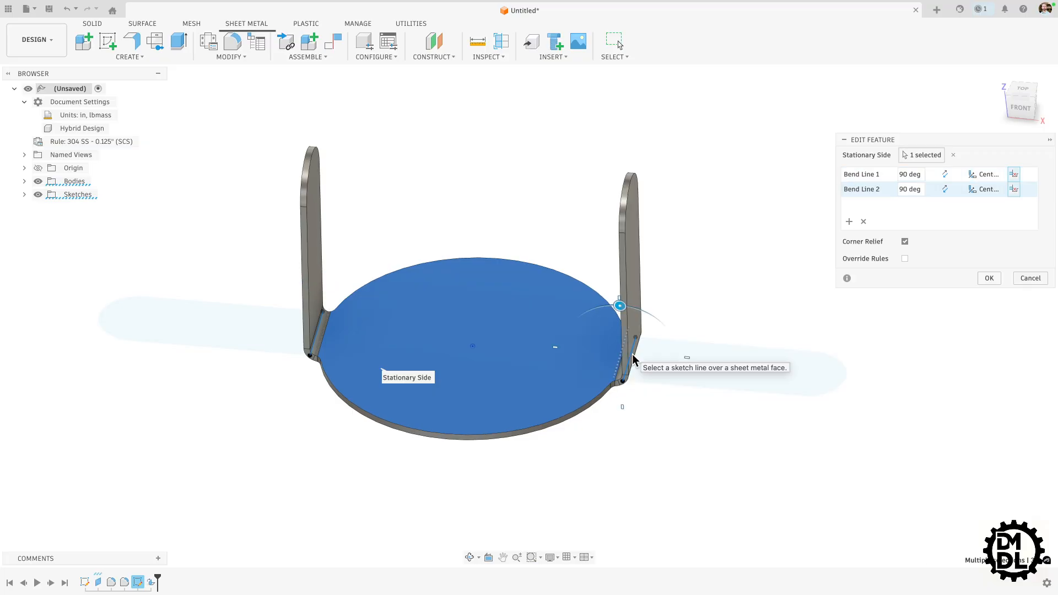
{"action": "middle_click_drag", "start_coordinate": [635, 358], "coordinate": [641, 335], "text": "shift"}
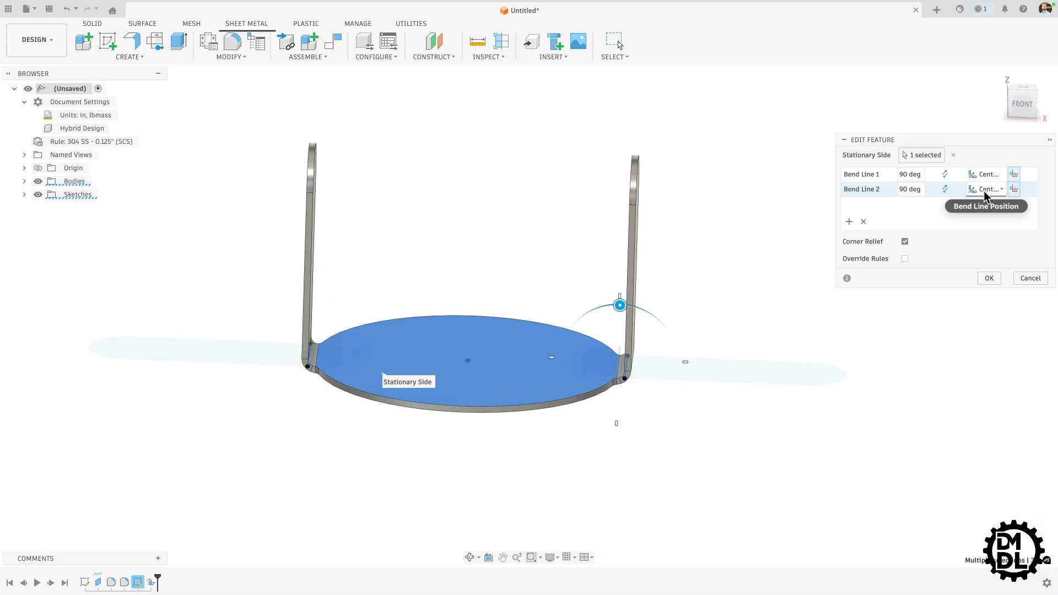
{"action": "middle_click_drag", "start_coordinate": [550, 389], "coordinate": [546, 366], "text": "shift"}
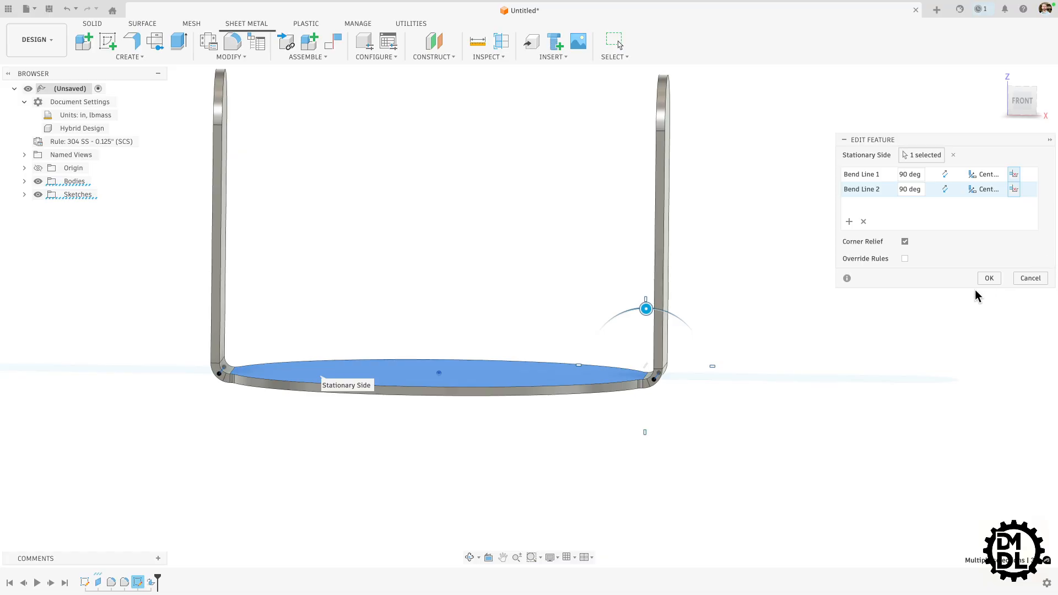
{"action": "left_click", "coordinate": [989, 277]}
{"action": "scroll", "coordinate": [515, 402], "scroll_direction": "down", "scroll_amount": 3}
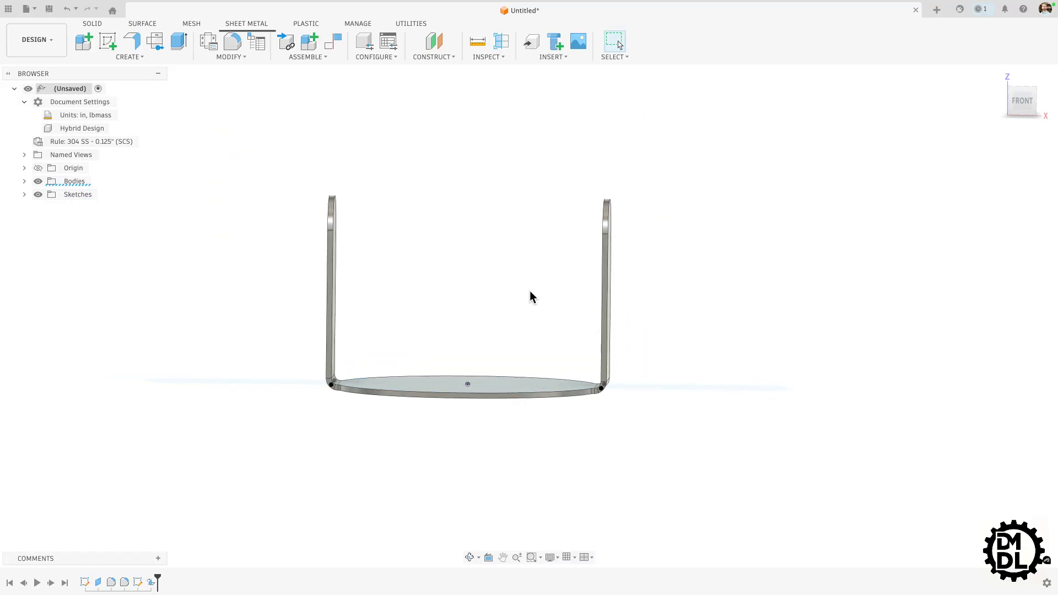
Step: Examine the two bent arms in the front view and from several angles around the part
{"action": "left_click", "coordinate": [1021, 101]}
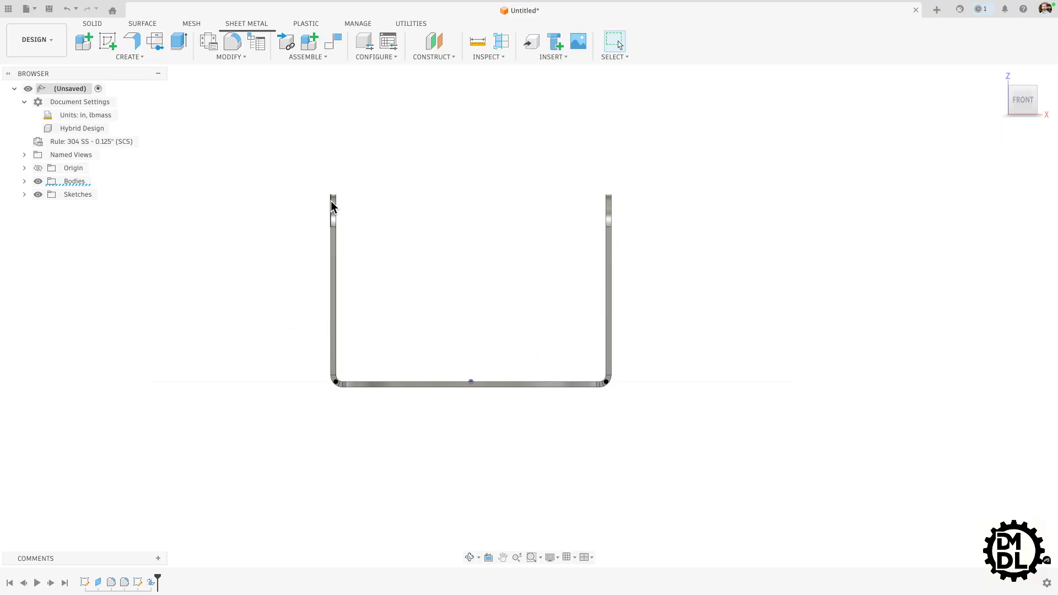
{"action": "middle_click_drag", "start_coordinate": [416, 212], "coordinate": [458, 191], "text": "shift"}
{"action": "scroll", "coordinate": [537, 269], "scroll_direction": "down", "scroll_amount": 2}
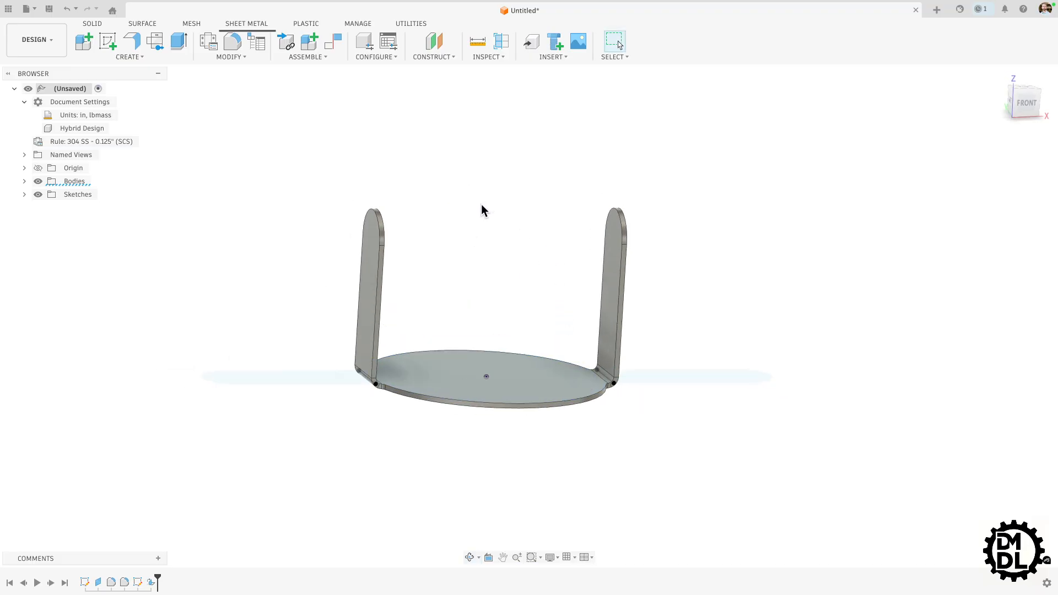
{"action": "scroll", "coordinate": [407, 274], "scroll_direction": "up", "scroll_amount": 2}
{"action": "middle_click_drag", "start_coordinate": [406, 274], "coordinate": [429, 287], "text": "shift"}
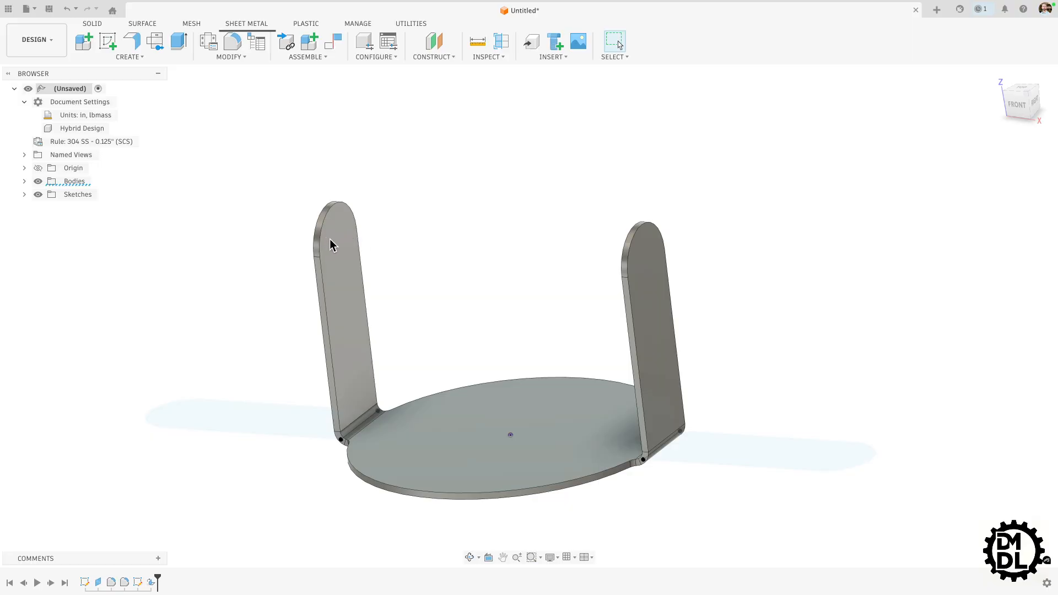
{"action": "middle_click_drag", "start_coordinate": [521, 296], "coordinate": [632, 210], "text": "shift"}
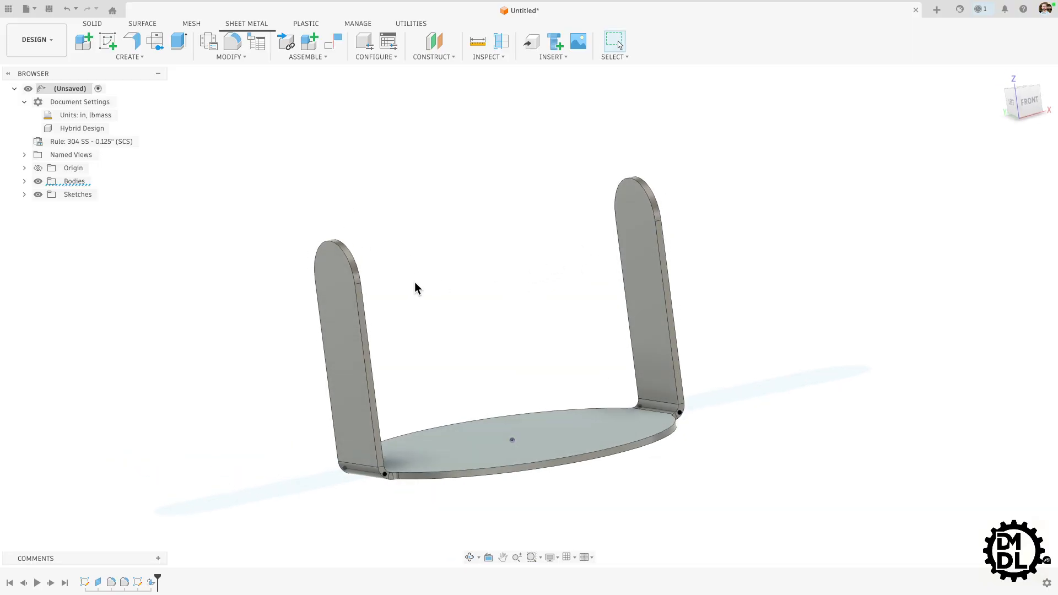
{"action": "middle_click_drag", "start_coordinate": [414, 282], "coordinate": [438, 282], "text": "shift"}
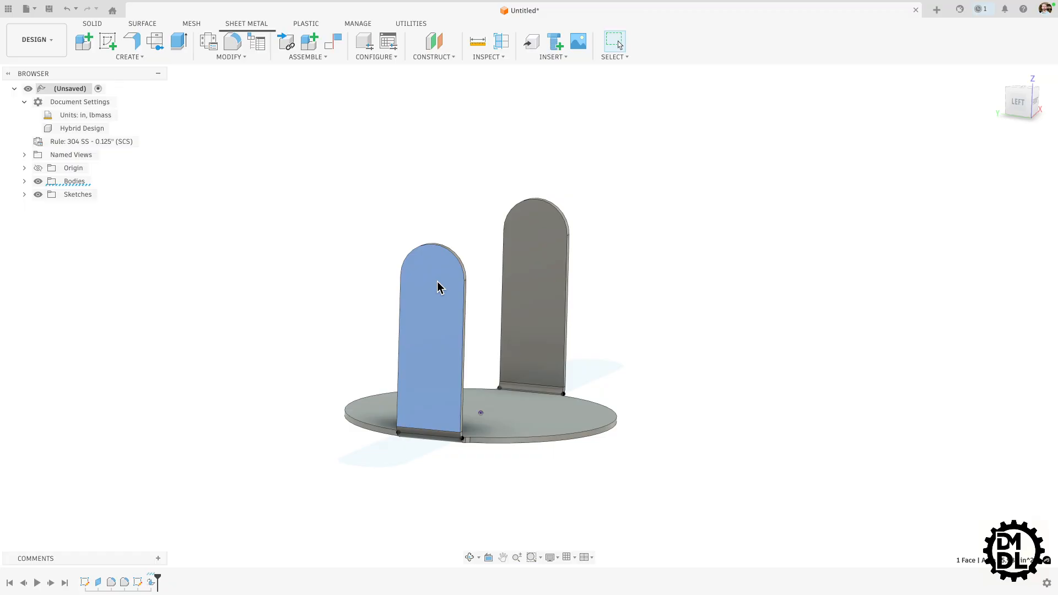
Step: Create a sketch on the left arm's outer face and draw a horizontal construction line about 0.49 in long near its rounded end
{"action": "key", "text": "s"}
{"action": "left_click", "coordinate": [481, 309]}
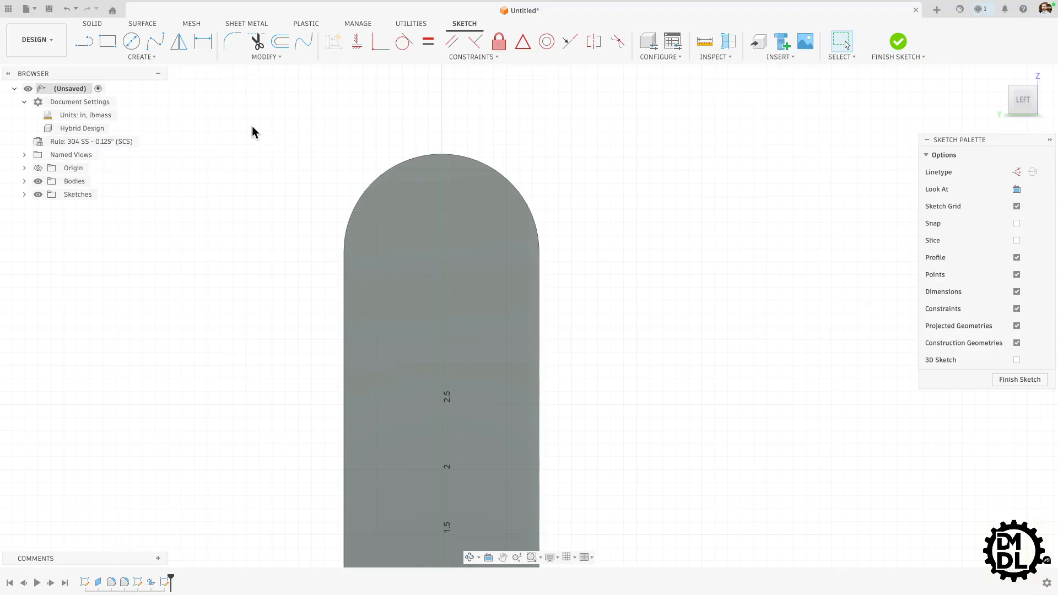
{"action": "key", "text": "l"}
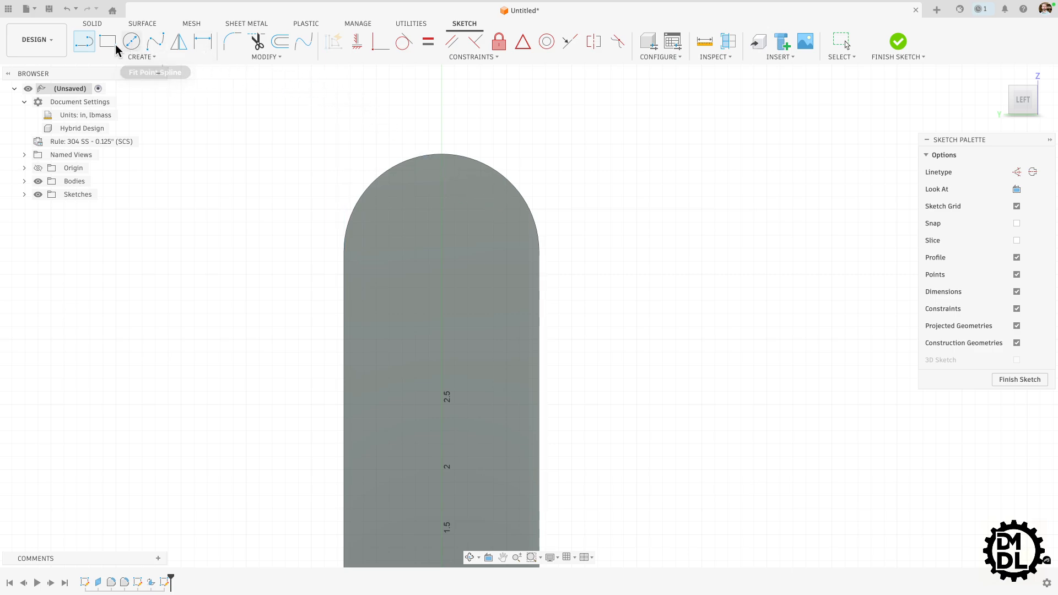
{"action": "left_click", "coordinate": [1017, 172]}
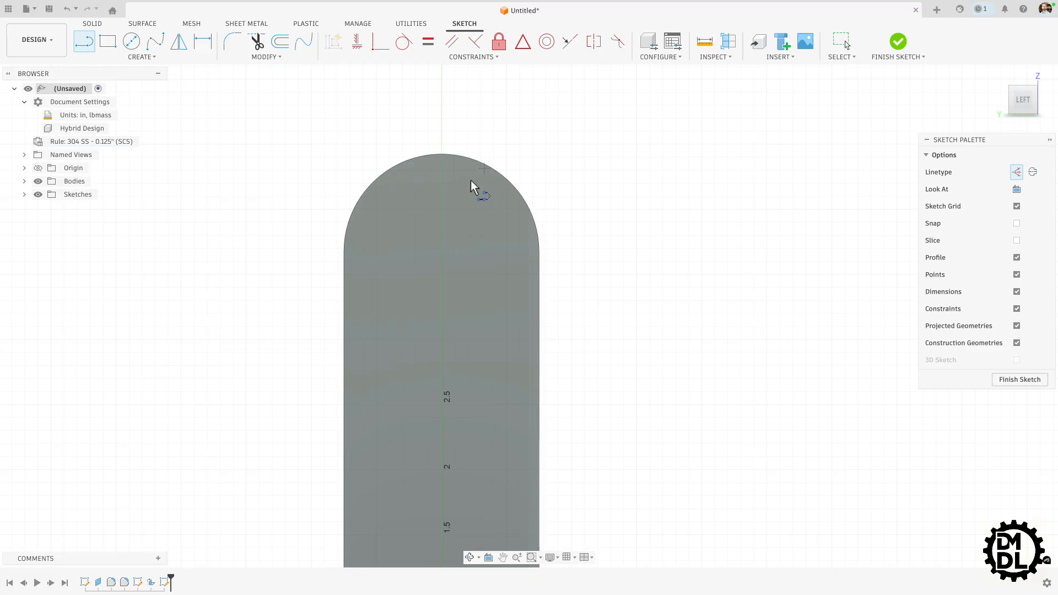
{"action": "left_click", "coordinate": [422, 251]}
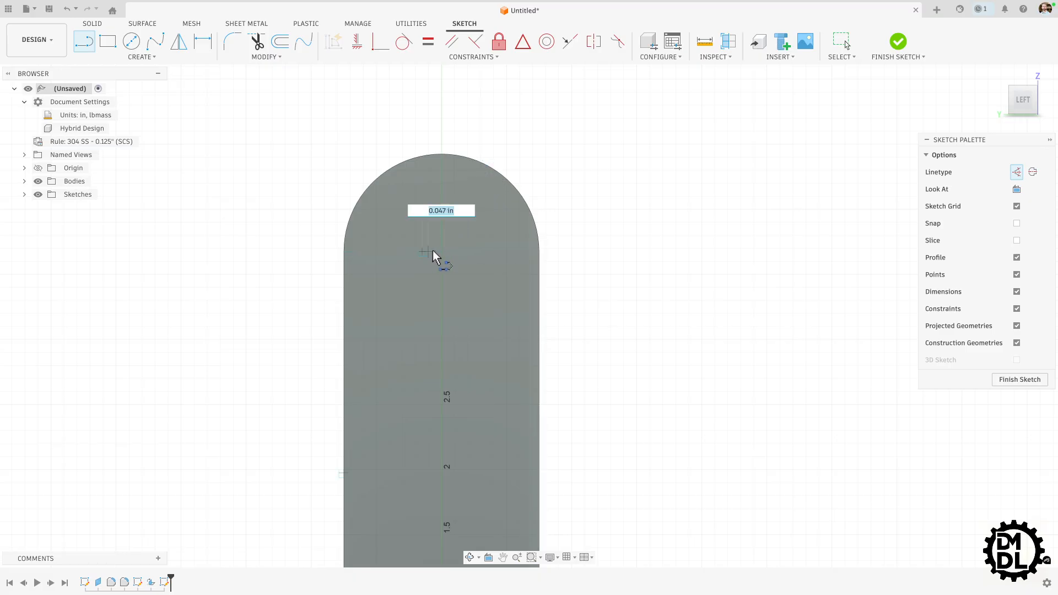
{"action": "left_click", "coordinate": [485, 251]}
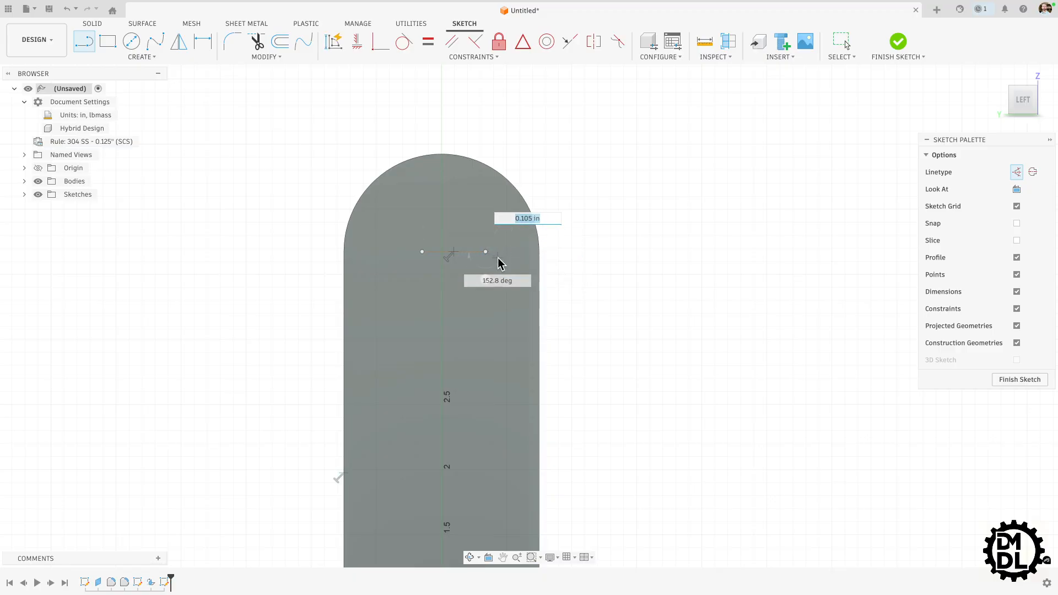
{"action": "key", "text": "Escape"}
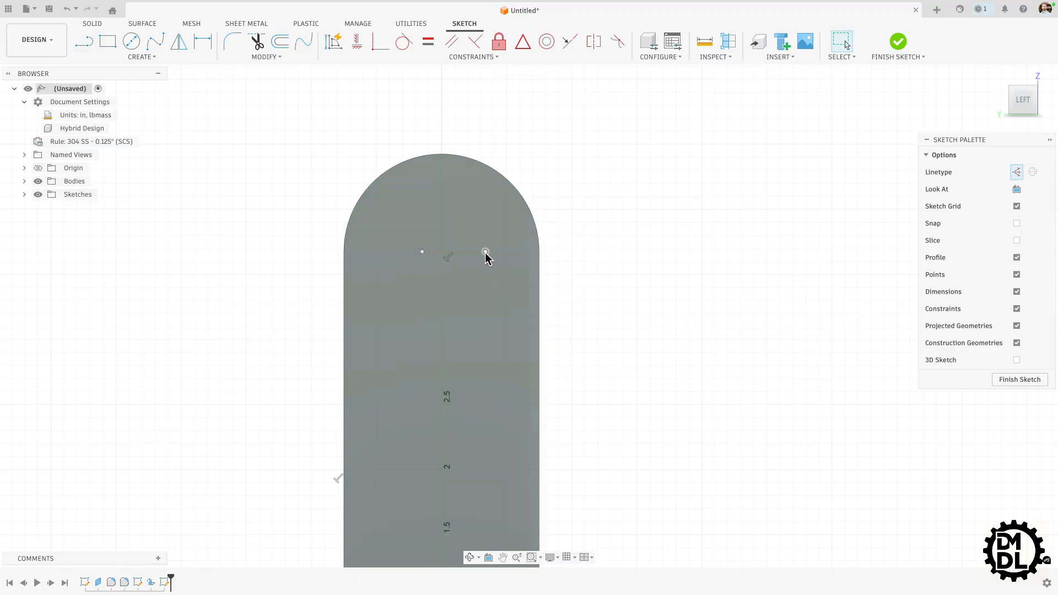
{"action": "left_click", "coordinate": [519, 290]}
Step: Constrain the construction line's midpoint to the center point of the arm's rounded end
{"action": "left_click", "coordinate": [522, 42]}
{"action": "scroll", "coordinate": [446, 259], "scroll_direction": "up", "scroll_amount": 2}
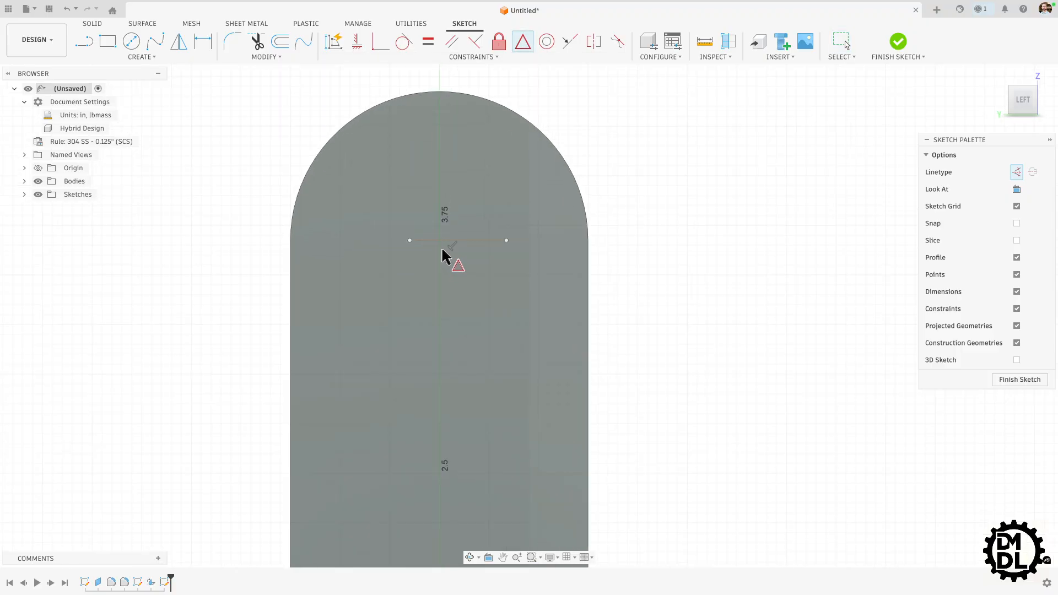
{"action": "left_click", "coordinate": [439, 240]}
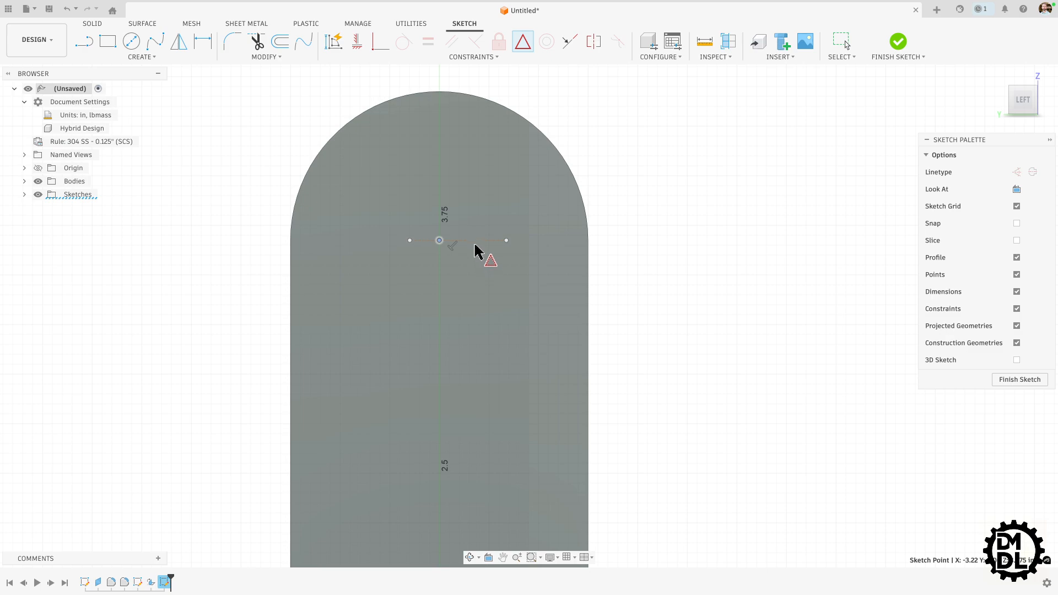
{"action": "left_click", "coordinate": [483, 240]}
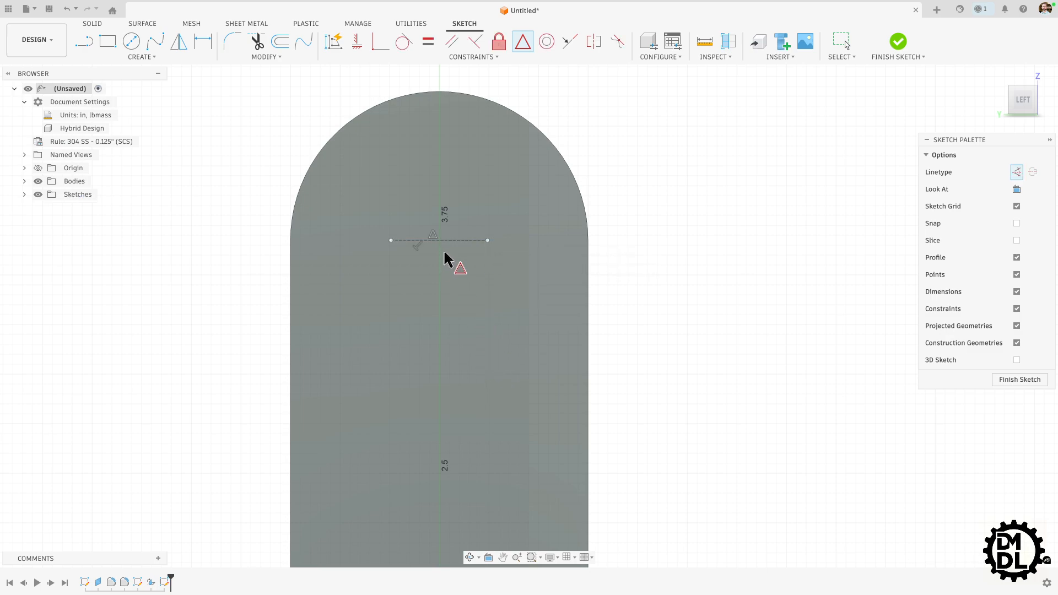
Step: Dimension the construction line's length to 0.65 in and finish the sketch
{"action": "key", "text": "d"}
{"action": "left_click", "coordinate": [450, 241]}
{"action": "scroll", "coordinate": [462, 327], "scroll_direction": "down", "scroll_amount": 2}
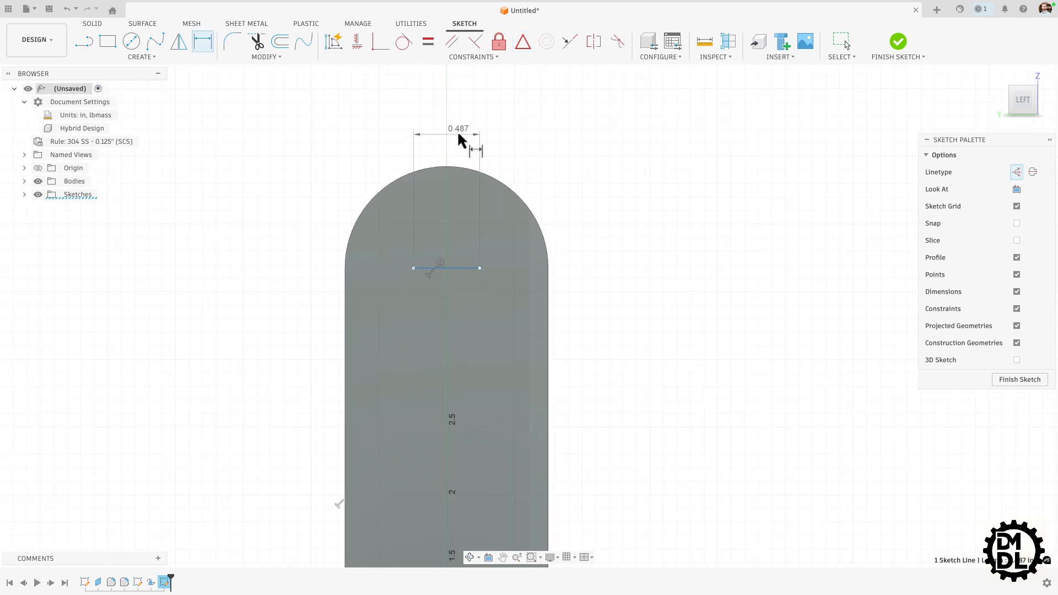
{"action": "left_click", "coordinate": [449, 133]}
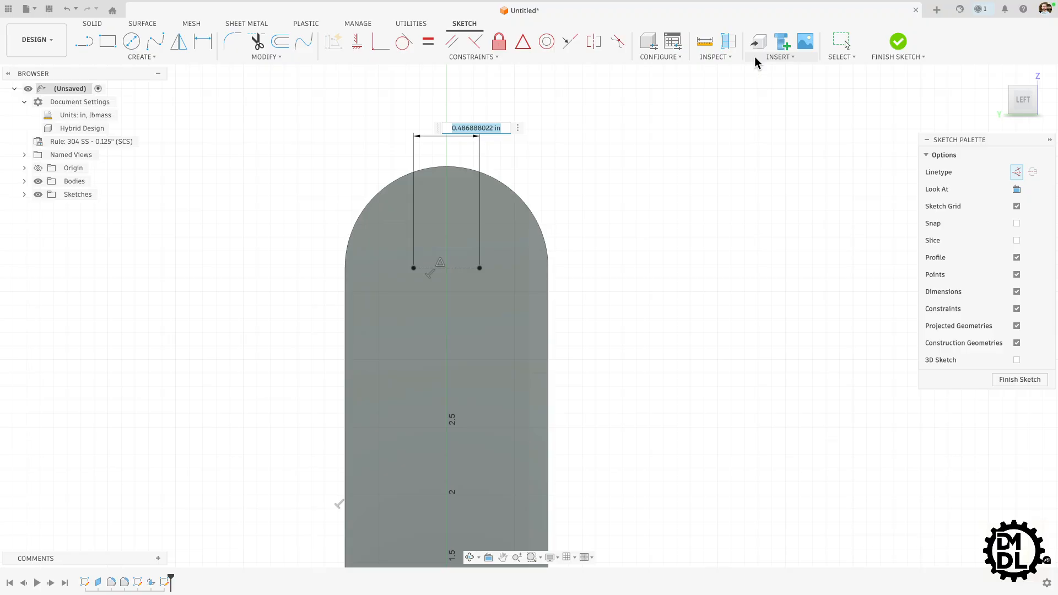
{"action": "type", "text": "0.65"}
{"action": "key", "text": "Return"}
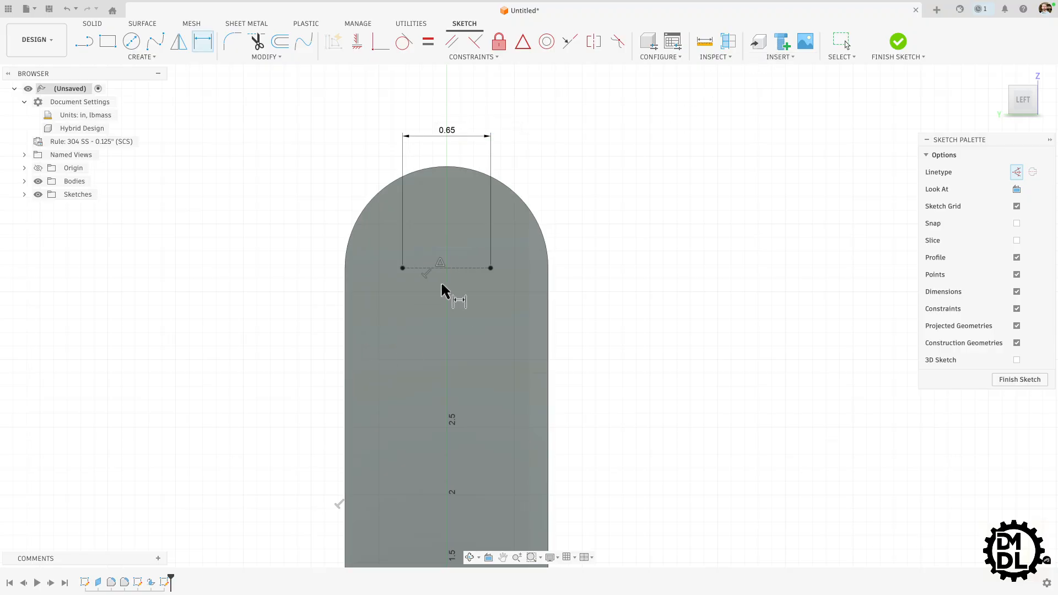
{"action": "scroll", "coordinate": [441, 282], "scroll_direction": "up", "scroll_amount": 3}
{"action": "scroll", "coordinate": [434, 282], "scroll_direction": "down", "scroll_amount": 4}
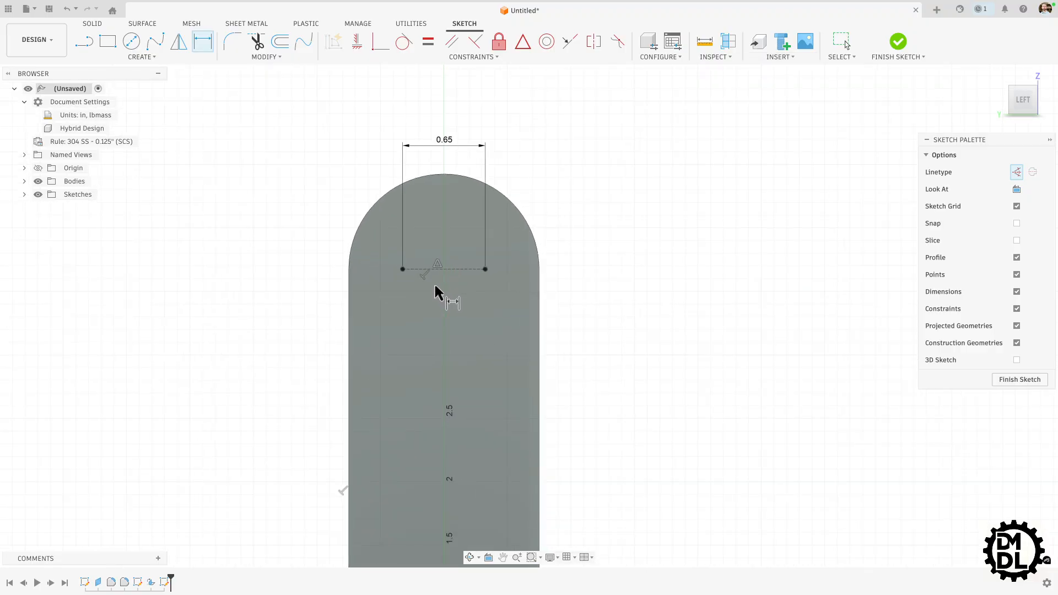
{"action": "left_click", "coordinate": [1019, 379]}
Step: Start a Hole feature on the left arm, placed at both endpoints of the construction line
{"action": "scroll", "coordinate": [621, 323], "scroll_direction": "down", "scroll_amount": 2}
{"action": "middle_click_drag", "start_coordinate": [621, 326], "coordinate": [610, 323], "text": "shift"}
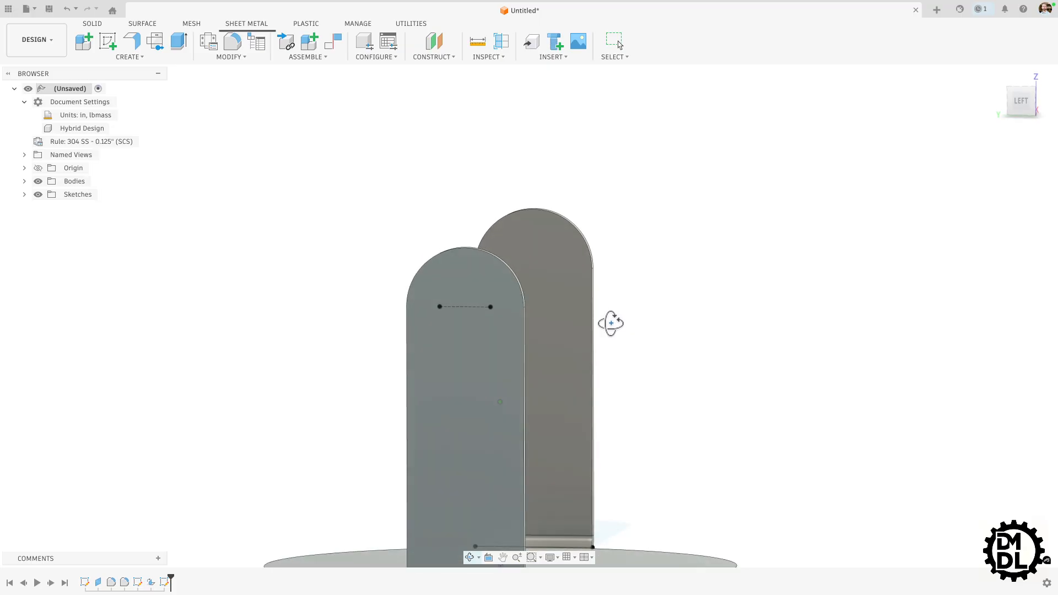
{"action": "middle_click_drag", "start_coordinate": [651, 371], "coordinate": [649, 353], "text": "shift"}
{"action": "left_click", "coordinate": [440, 330]}
{"action": "left_click", "coordinate": [349, 296]}
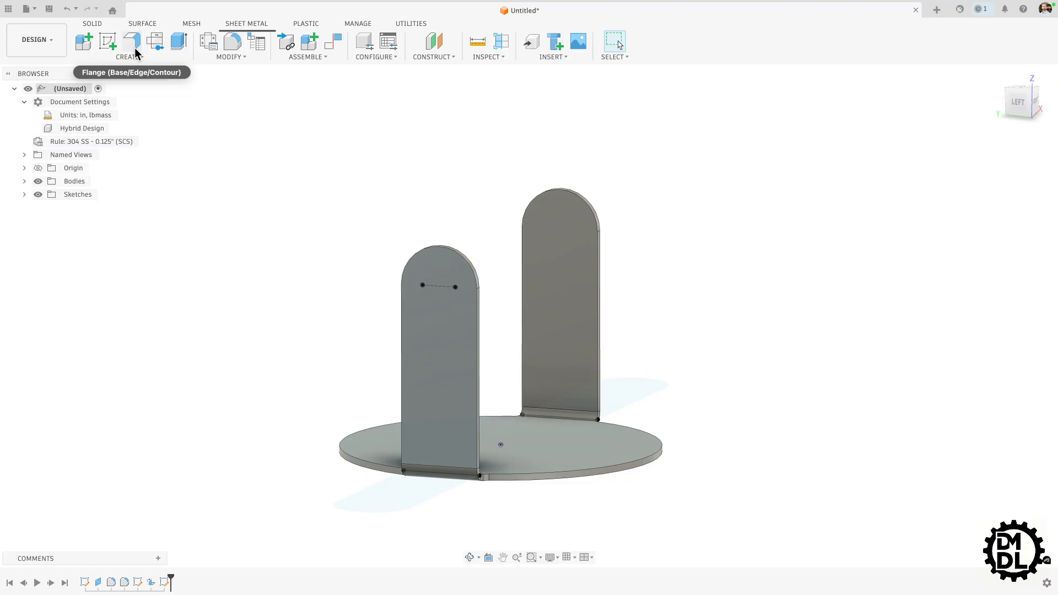
{"action": "left_click", "coordinate": [102, 24]}
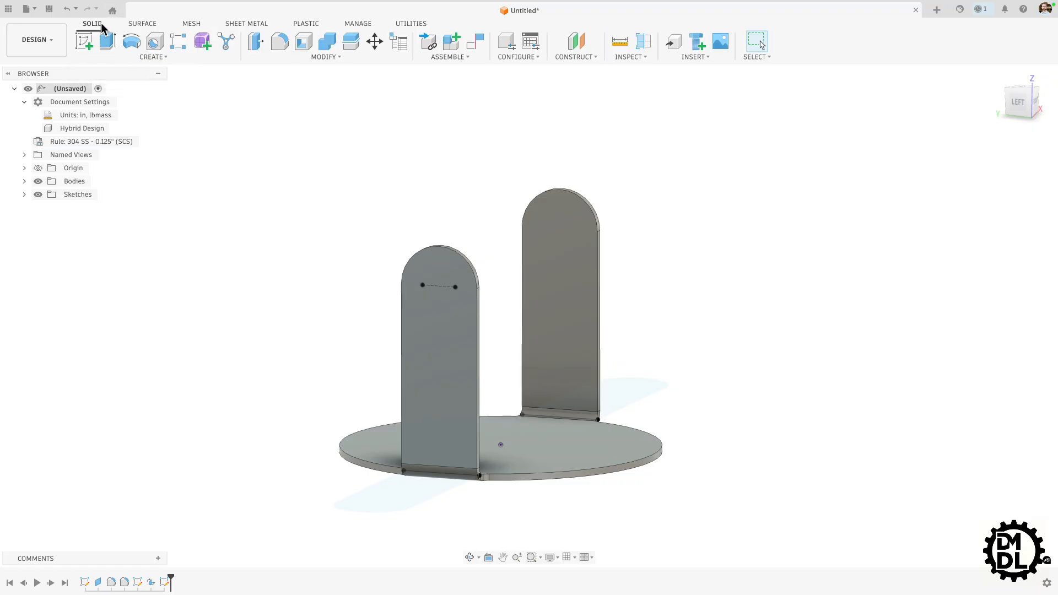
{"action": "left_click", "coordinate": [156, 42]}
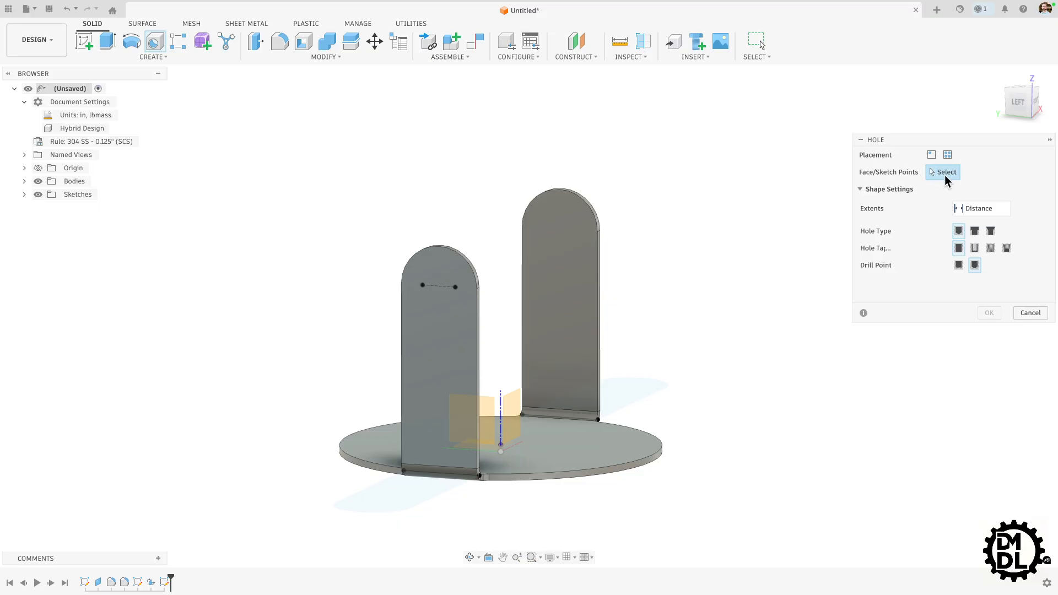
{"action": "left_click", "coordinate": [423, 285]}
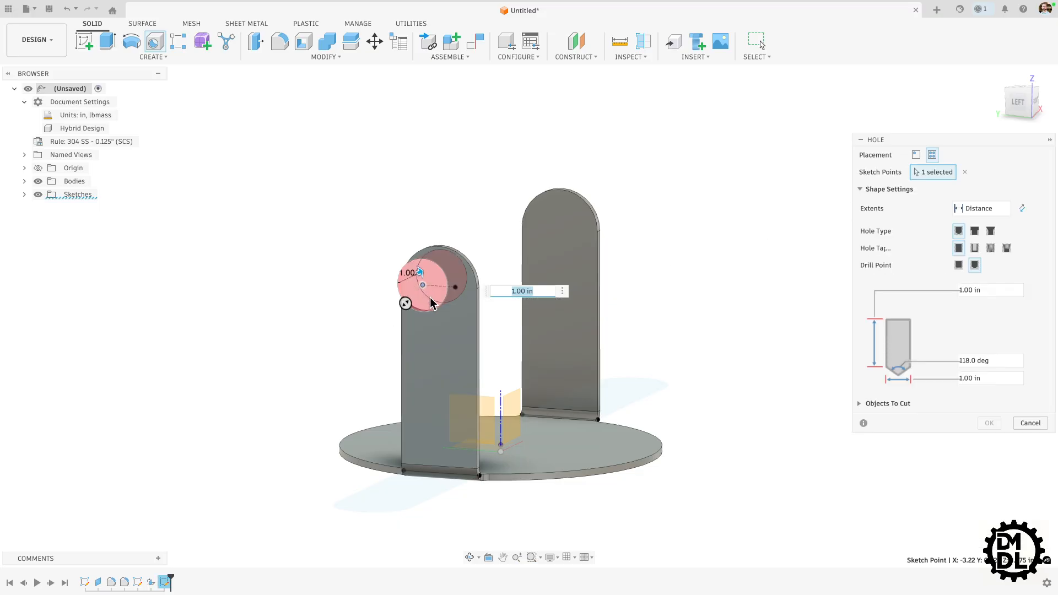
{"action": "left_click", "coordinate": [455, 287]}
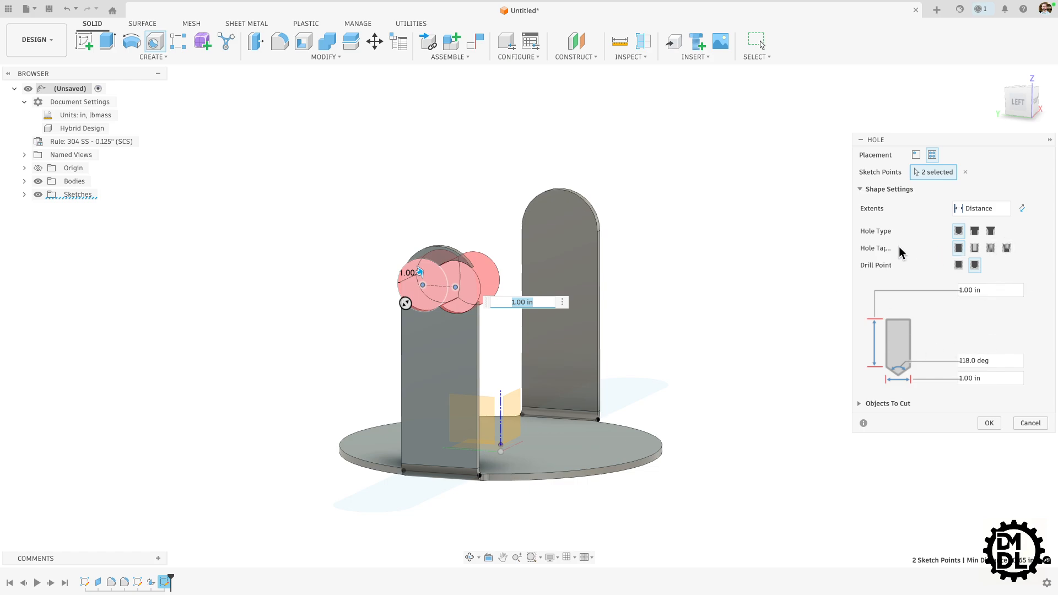
Step: Make the two holes clearance holes for an M4 flat head machine screw
{"action": "left_click", "coordinate": [974, 251]}
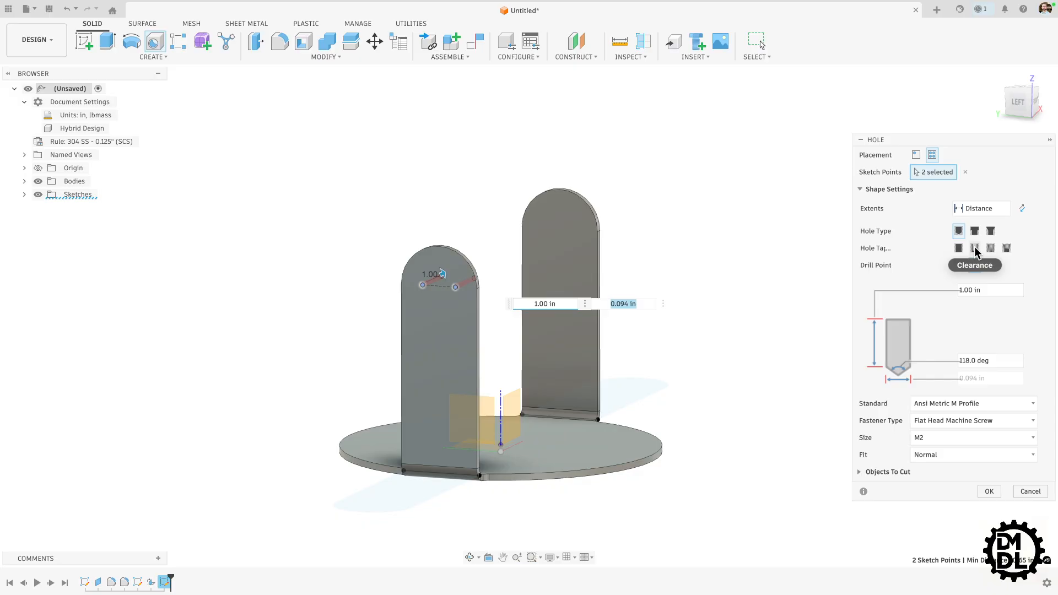
{"action": "left_click", "coordinate": [1032, 439]}
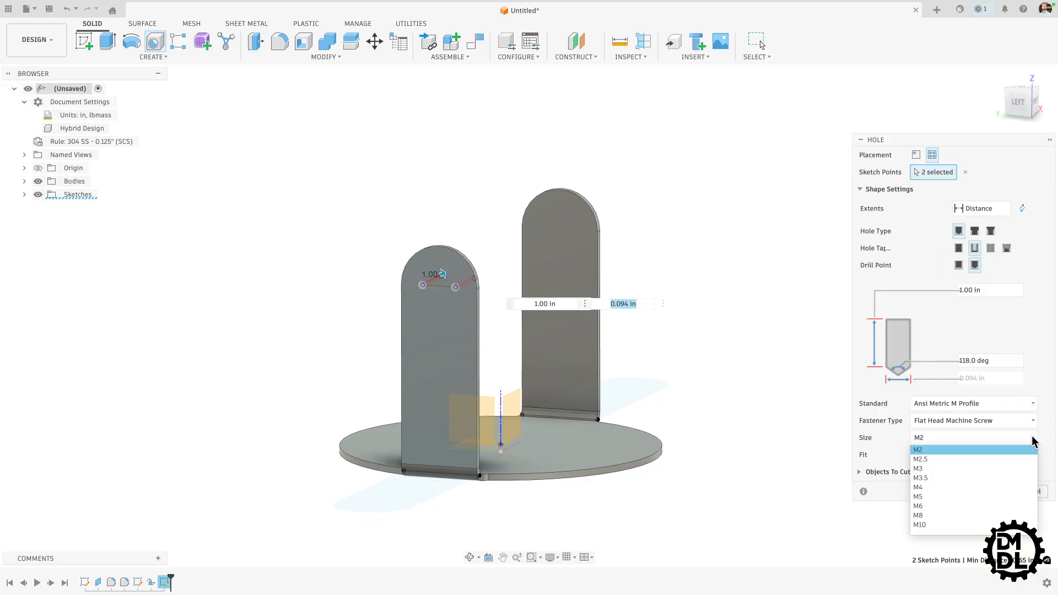
{"action": "left_click", "coordinate": [933, 470]}
{"action": "left_click", "coordinate": [1035, 439]}
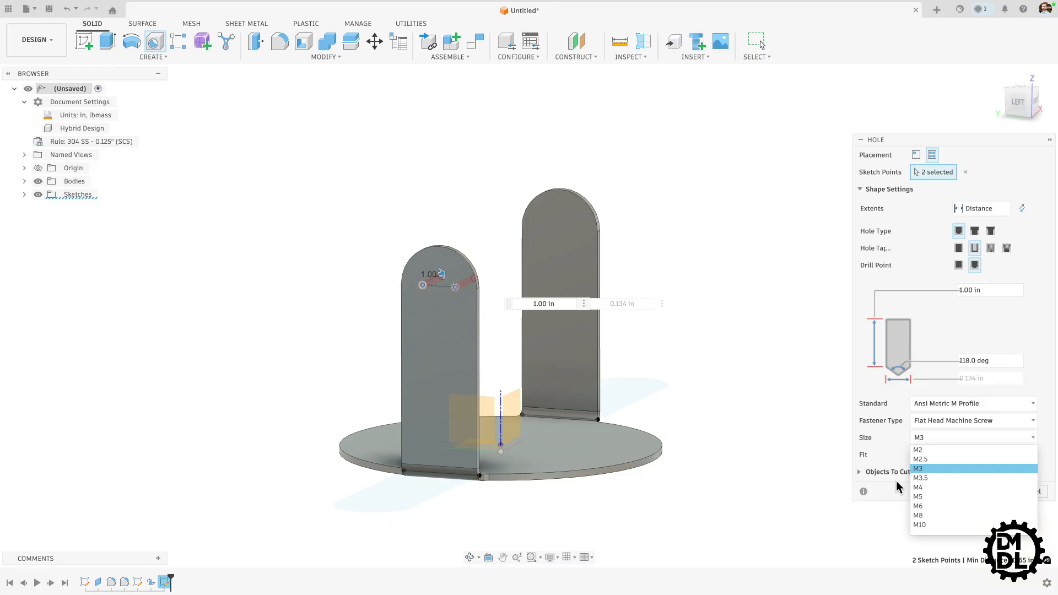
{"action": "left_click", "coordinate": [920, 488]}
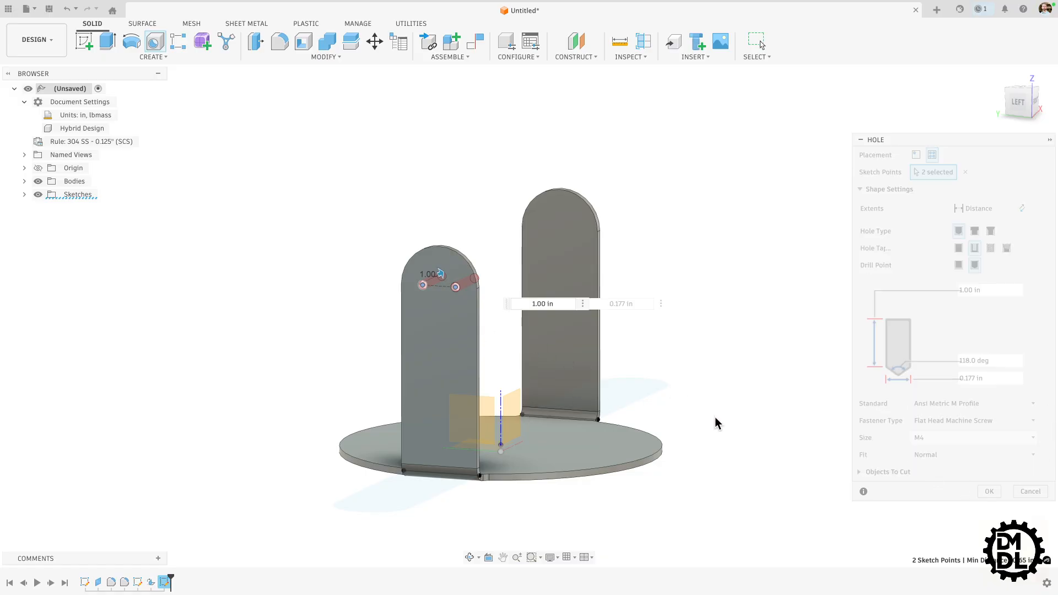
Step: Set the hole extents to All so they cut through both arms, and create the holes
{"action": "mouse_move", "coordinate": [715, 423]}
{"action": "middle_mouse_down", "text": "shift"}
{"action": "mouse_move", "coordinate": [673, 425]}
{"action": "mouse_move", "coordinate": [712, 425]}
{"action": "middle_mouse_up", "text": "shift"}
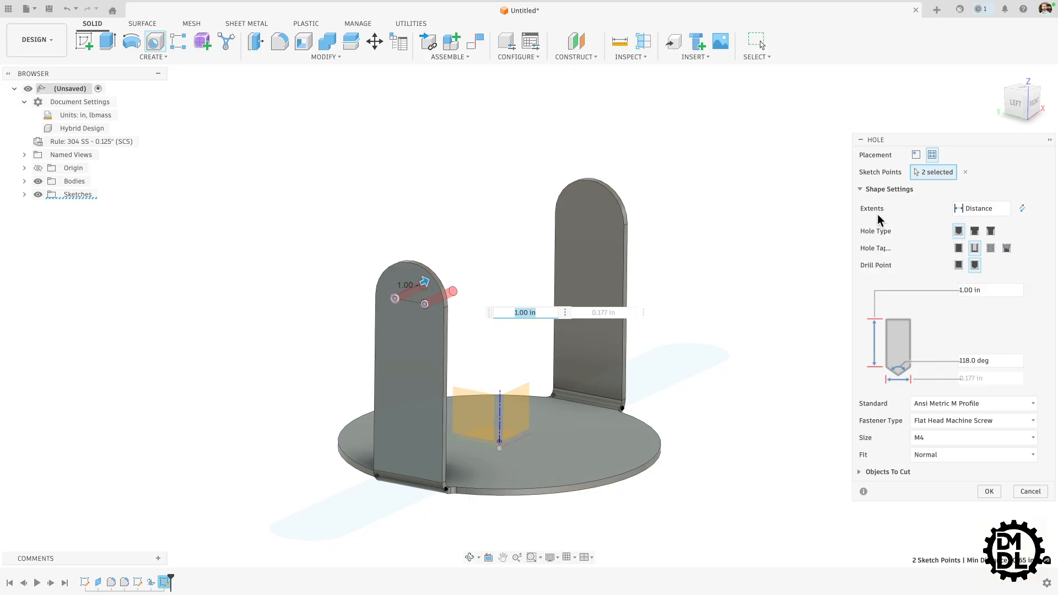
{"action": "left_click", "coordinate": [989, 210]}
{"action": "left_click", "coordinate": [962, 253]}
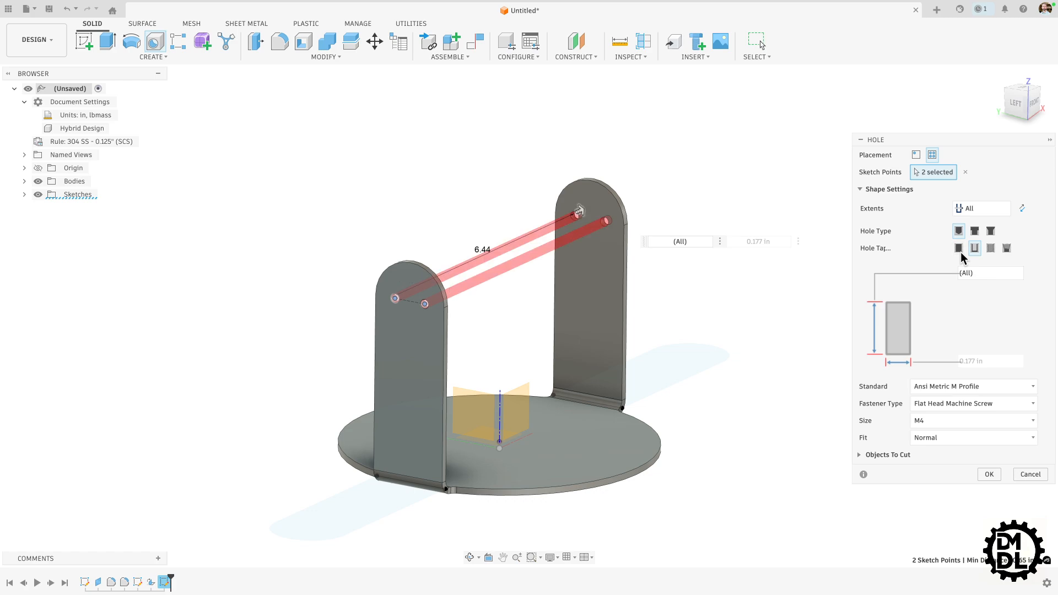
{"action": "left_click", "coordinate": [987, 475]}
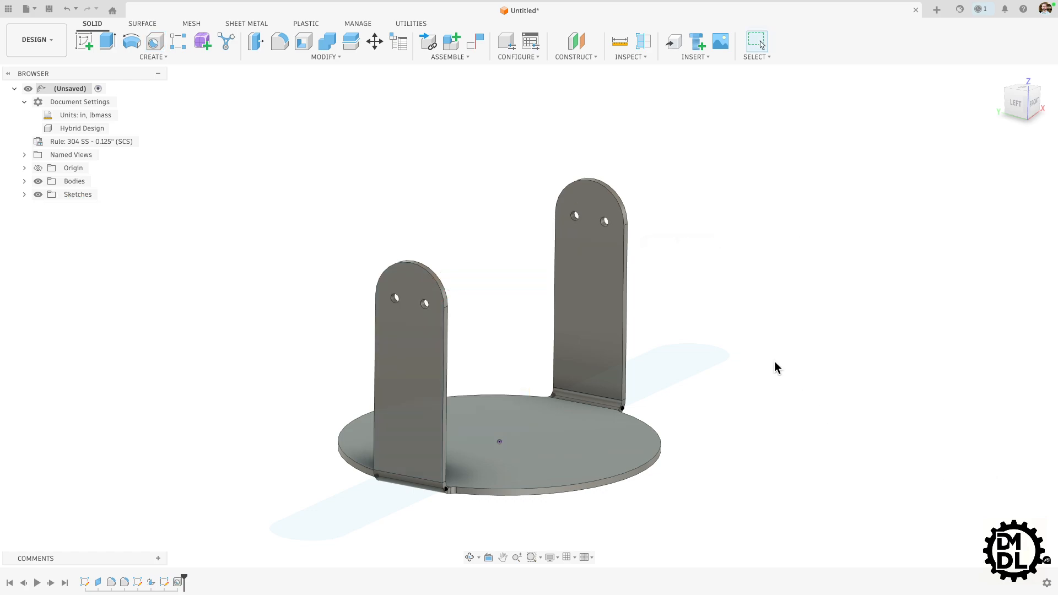
Step: Create a new sketch on the left arm's inner face
{"action": "middle_click_drag", "start_coordinate": [775, 361], "coordinate": [547, 331], "text": "shift"}
{"action": "right_click", "coordinate": [339, 319]}
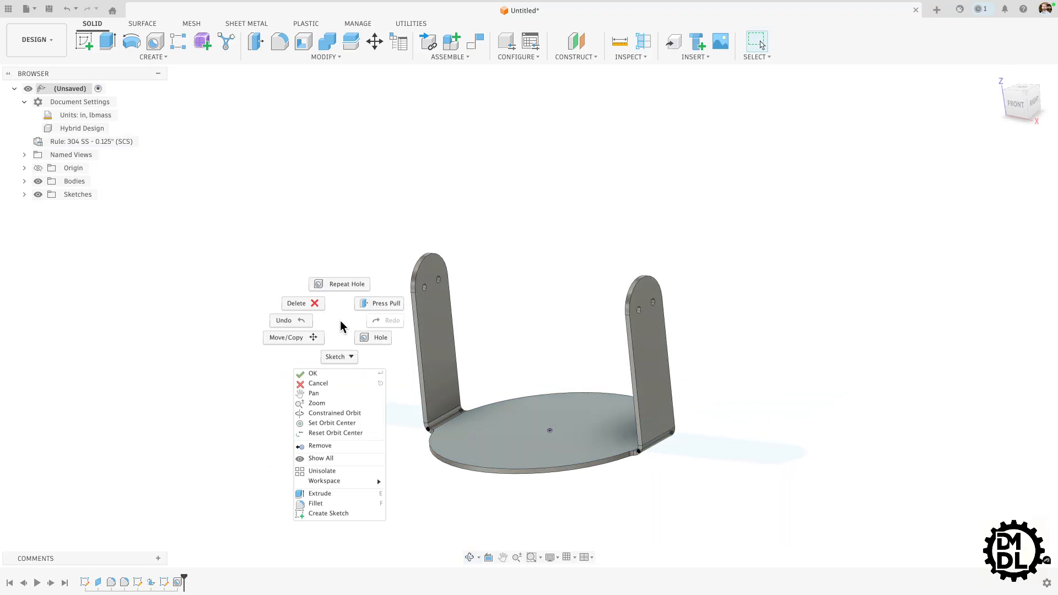
{"action": "left_click", "coordinate": [365, 182]}
{"action": "scroll", "coordinate": [563, 213], "scroll_direction": "down", "scroll_amount": 3}
{"action": "scroll", "coordinate": [677, 345], "scroll_direction": "up", "scroll_amount": 3}
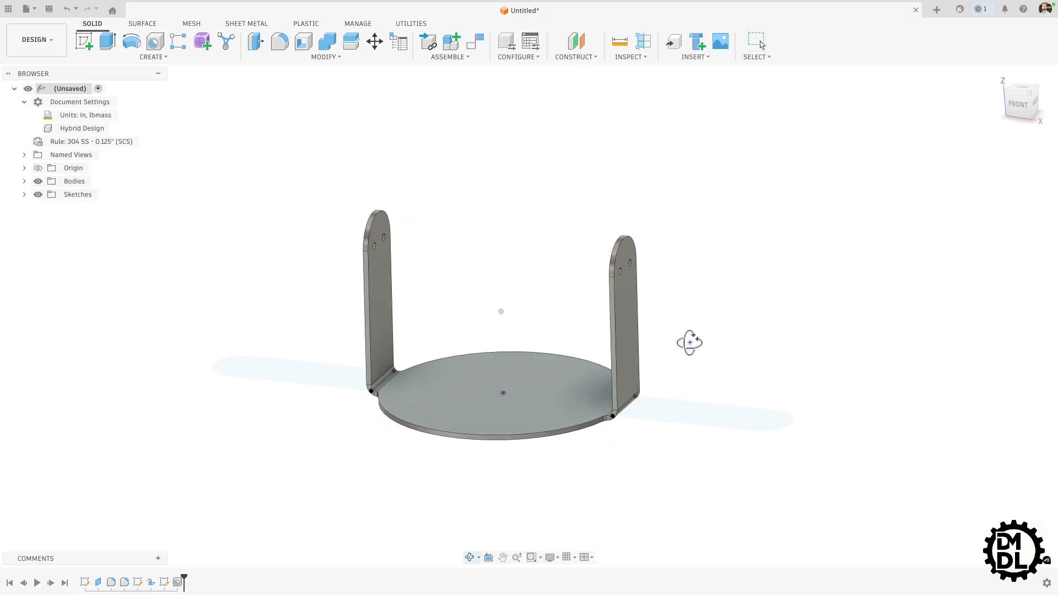
{"action": "scroll", "coordinate": [380, 260], "scroll_direction": "up", "scroll_amount": 3}
{"action": "middle_click_drag", "start_coordinate": [378, 260], "coordinate": [386, 265], "text": "shift"}
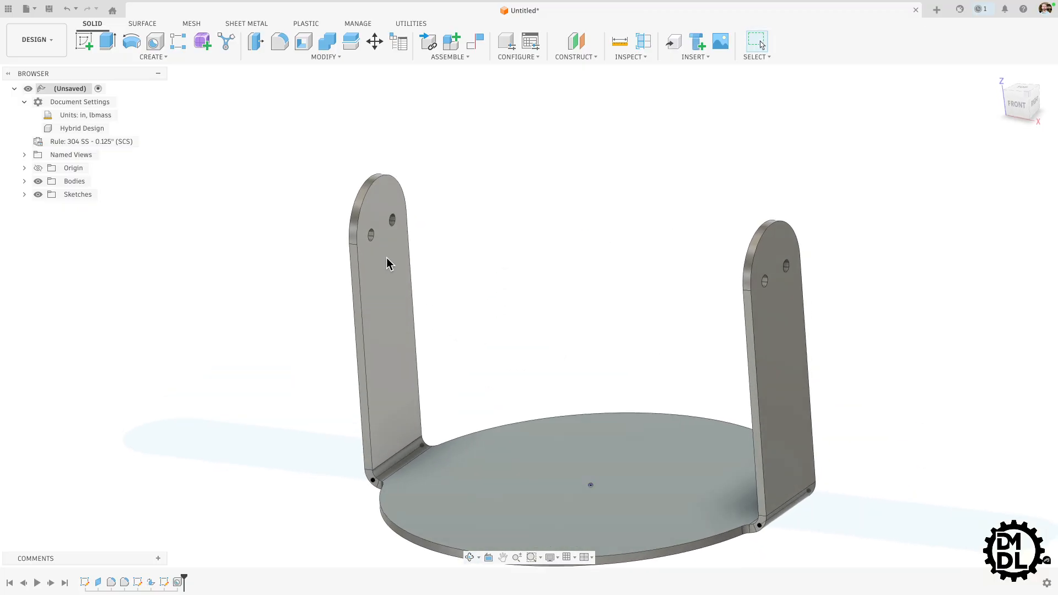
{"action": "left_click", "coordinate": [391, 266]}
{"action": "key", "text": "s"}
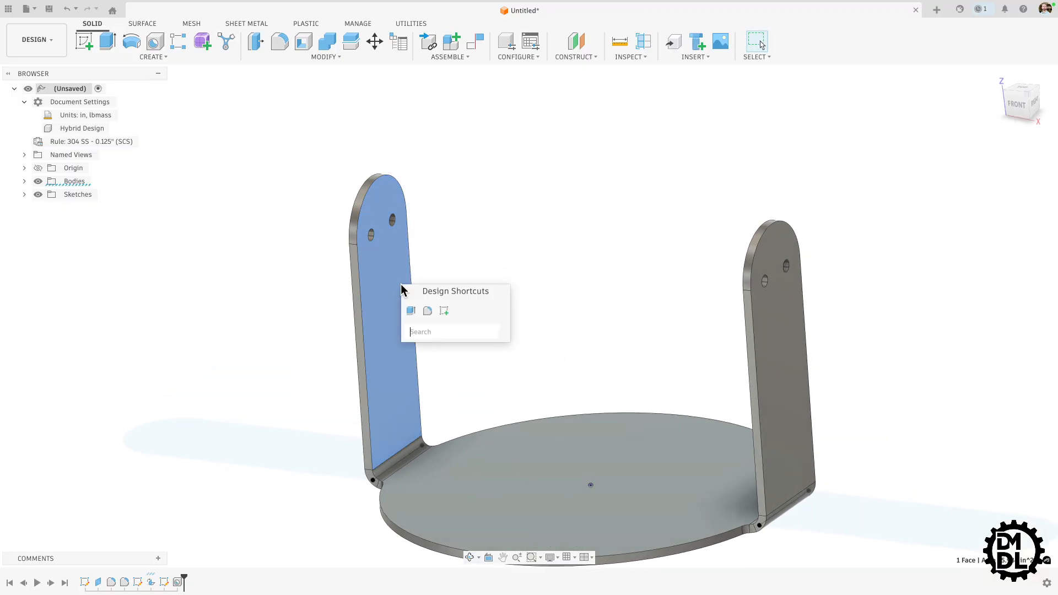
{"action": "left_click", "coordinate": [444, 311]}
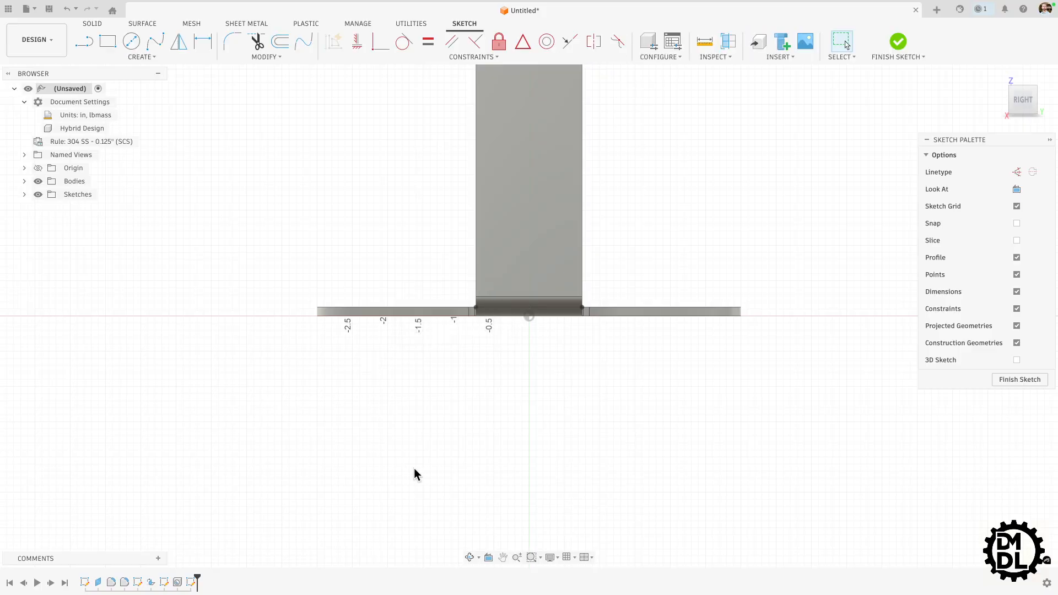
Step: Sketch a circle about 1.17 in in diameter, centered on the arm's rounded end between the two holes
{"action": "scroll", "coordinate": [414, 467], "scroll_direction": "down", "scroll_amount": 3}
{"action": "scroll", "coordinate": [524, 303], "scroll_direction": "up", "scroll_amount": 2}
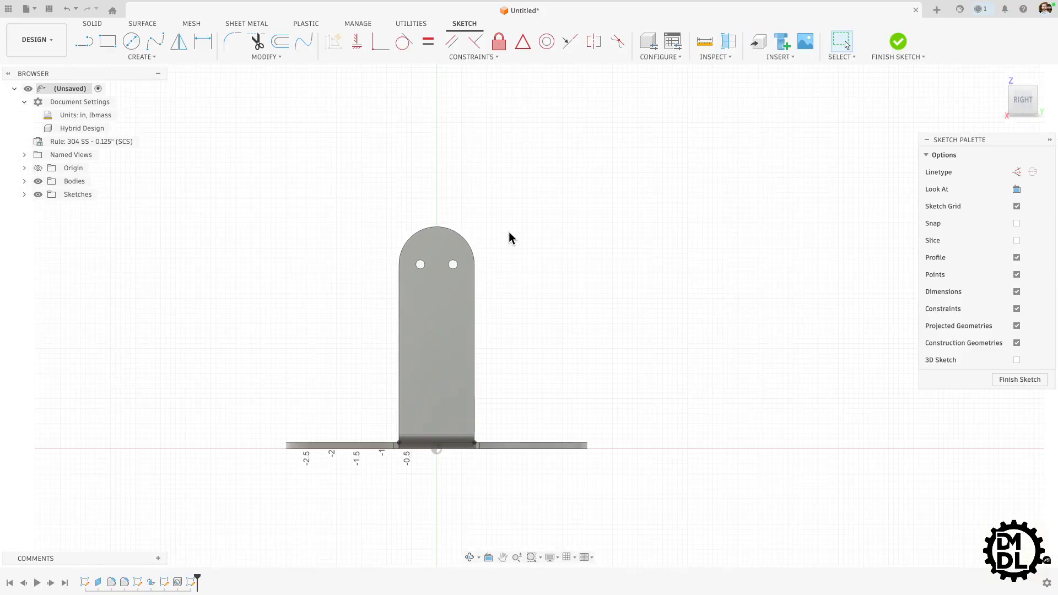
{"action": "left_click", "coordinate": [131, 41]}
{"action": "scroll", "coordinate": [420, 199], "scroll_direction": "up", "scroll_amount": 3}
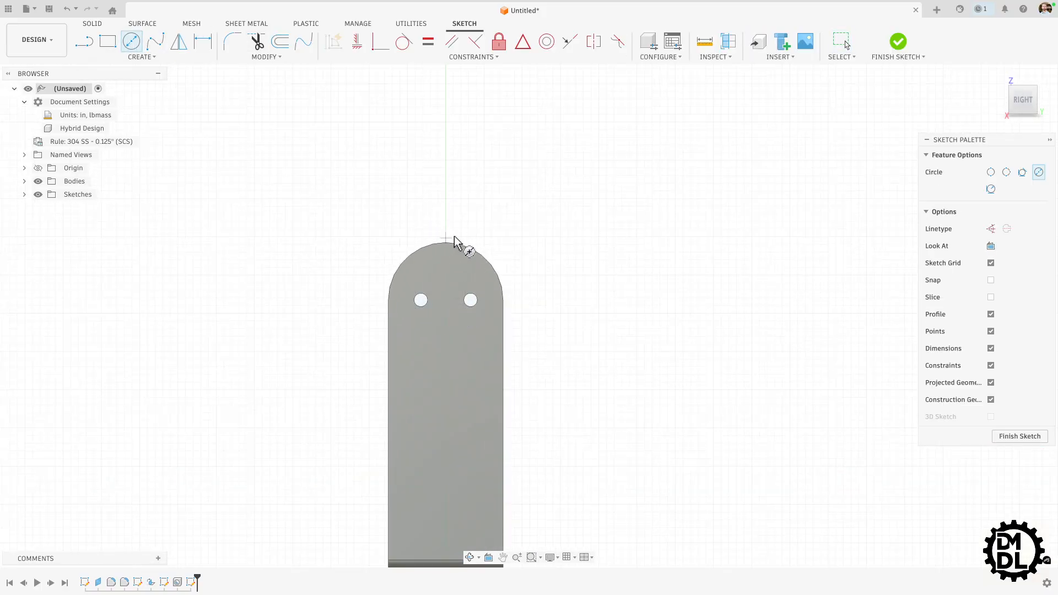
{"action": "scroll", "coordinate": [462, 250], "scroll_direction": "up", "scroll_amount": 2}
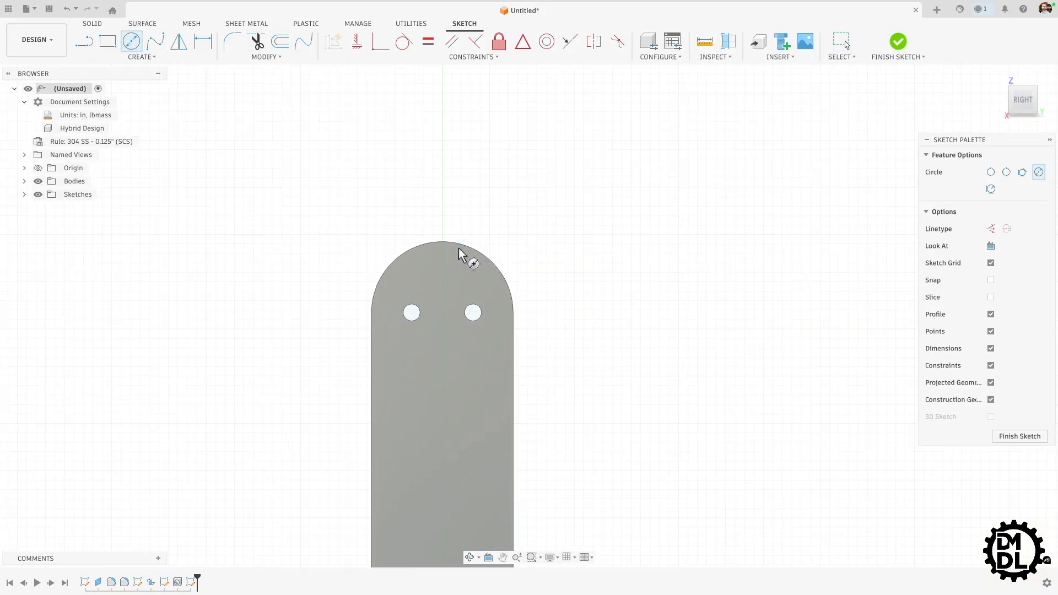
{"action": "left_click", "coordinate": [442, 313]}
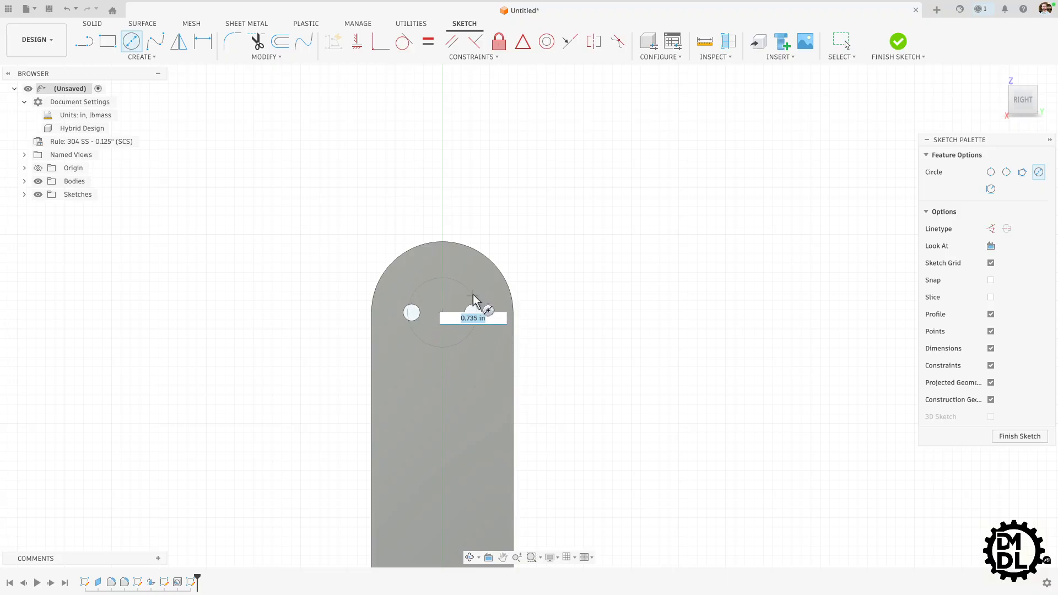
{"action": "left_click", "coordinate": [491, 292]}
Step: Dimension the circle's diameter to 1.25 in
{"action": "key", "text": "d"}
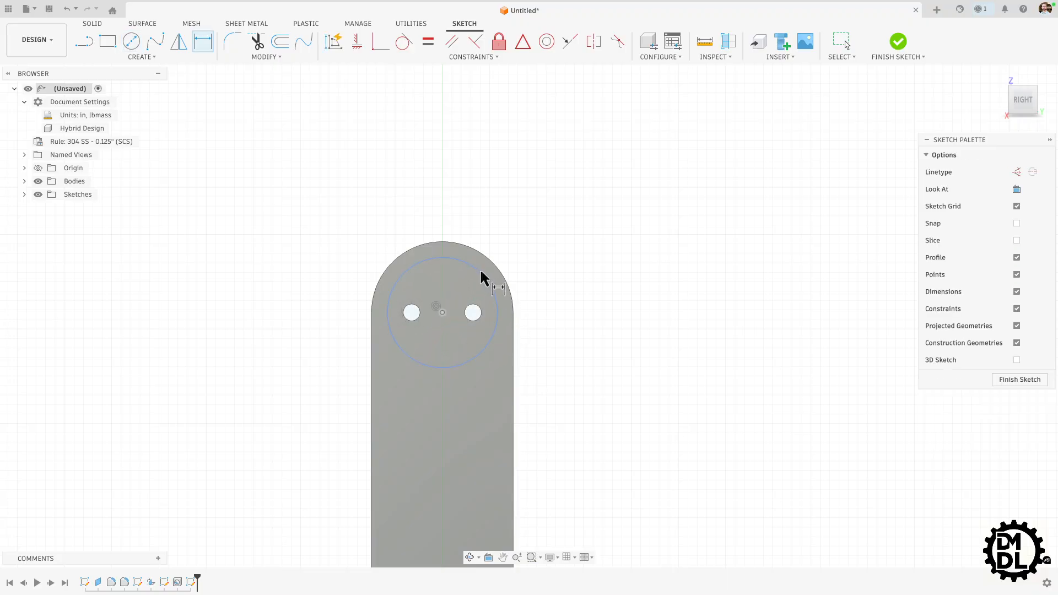
{"action": "left_click", "coordinate": [479, 268]}
{"action": "left_click", "coordinate": [551, 185]}
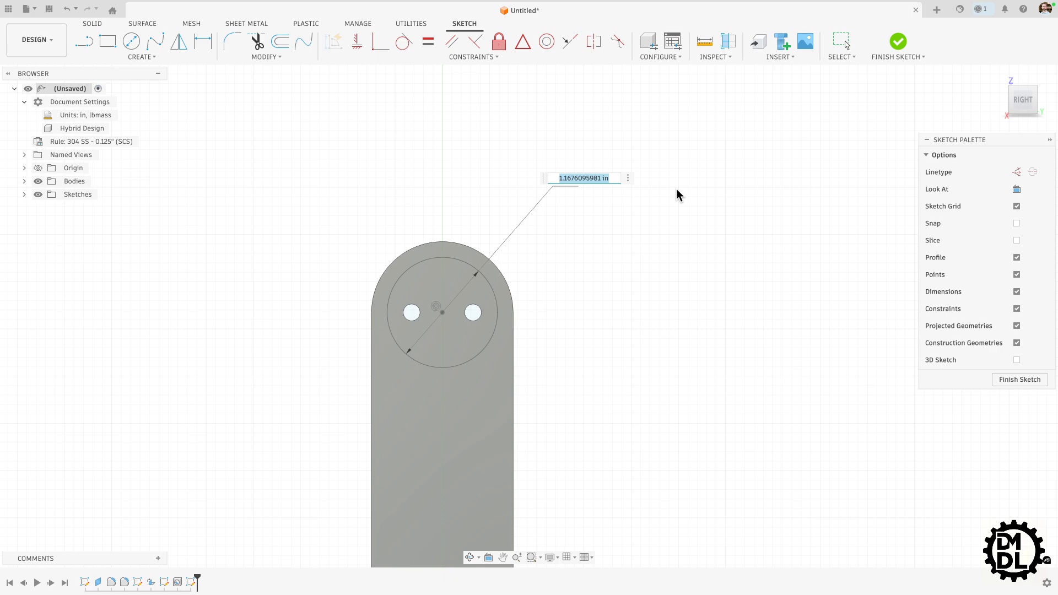
{"action": "type", "text": "1.25"}
{"action": "key", "text": "Return"}
{"action": "scroll", "coordinate": [440, 231], "scroll_direction": "down", "scroll_amount": 3}
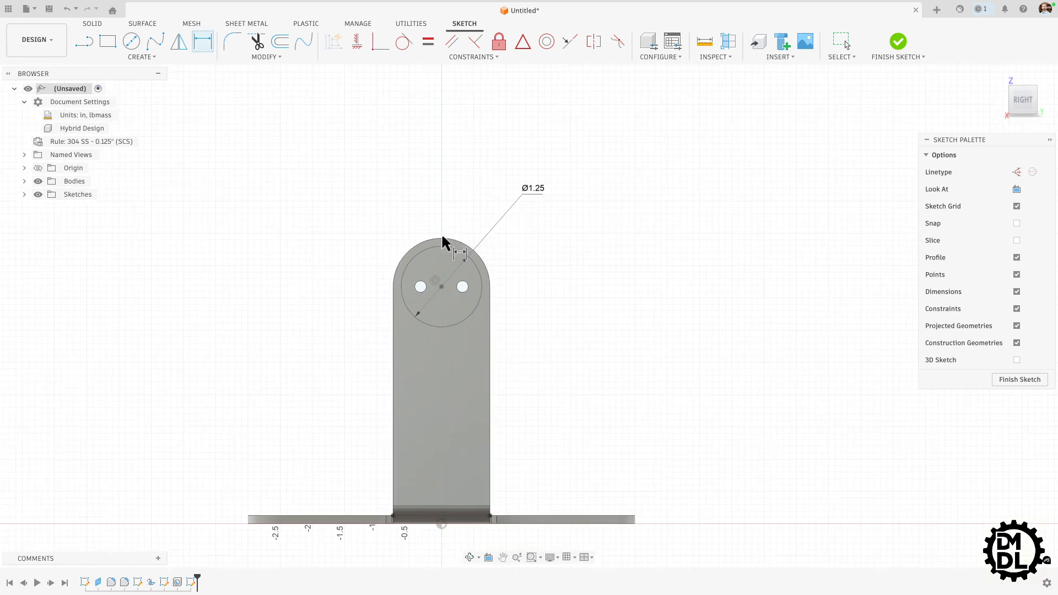
{"action": "scroll", "coordinate": [450, 262], "scroll_direction": "up", "scroll_amount": 4}
{"action": "middle_click_drag", "start_coordinate": [451, 219], "coordinate": [495, 224], "text": "shift"}
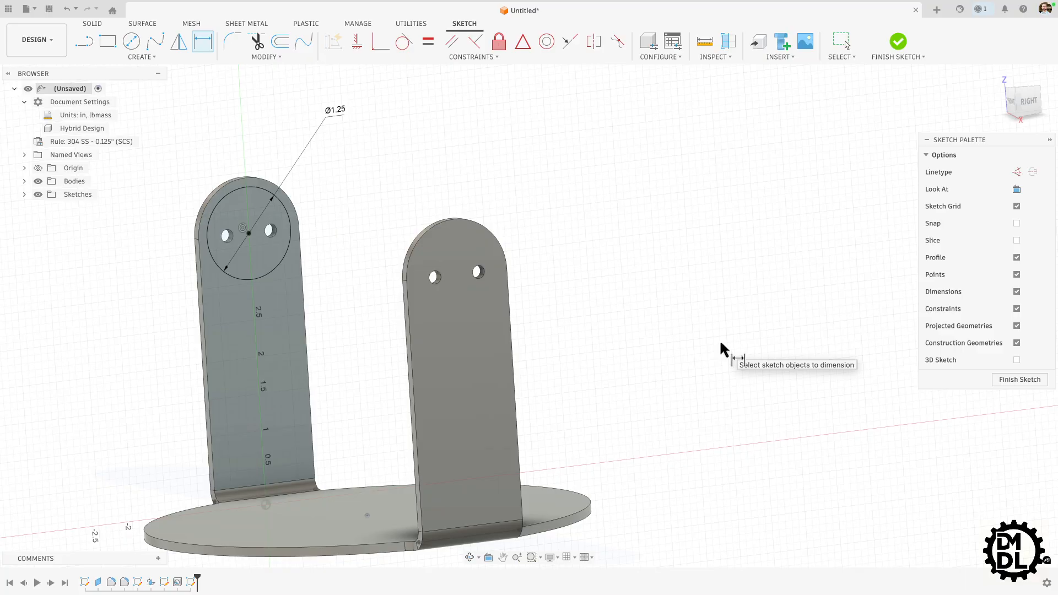
{"action": "key", "text": "e"}
{"action": "left_click", "coordinate": [259, 262]}
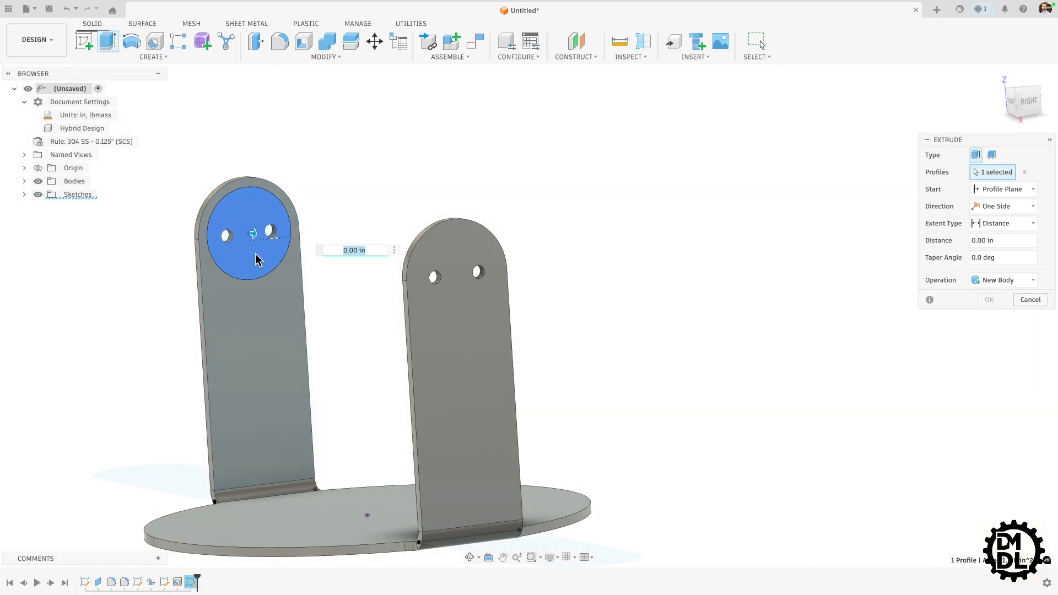
{"action": "middle_click_drag", "start_coordinate": [260, 263], "coordinate": [308, 273], "text": "shift"}
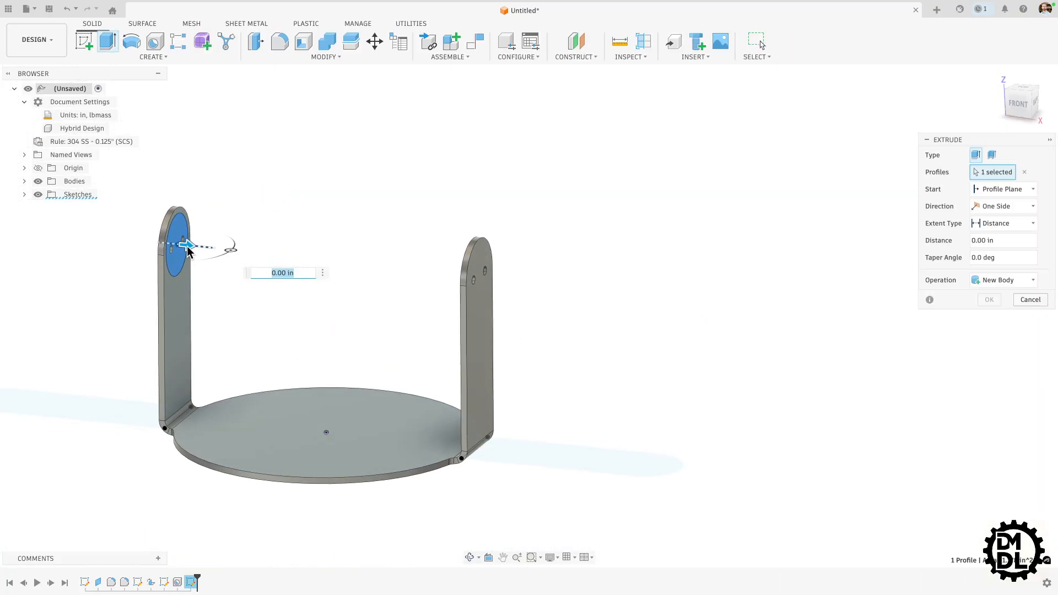
{"action": "left_click_drag", "start_coordinate": [187, 250], "coordinate": [312, 257]}
{"action": "middle_click_drag", "start_coordinate": [366, 201], "coordinate": [429, 193], "text": "shift"}
{"action": "left_click", "coordinate": [392, 287]}
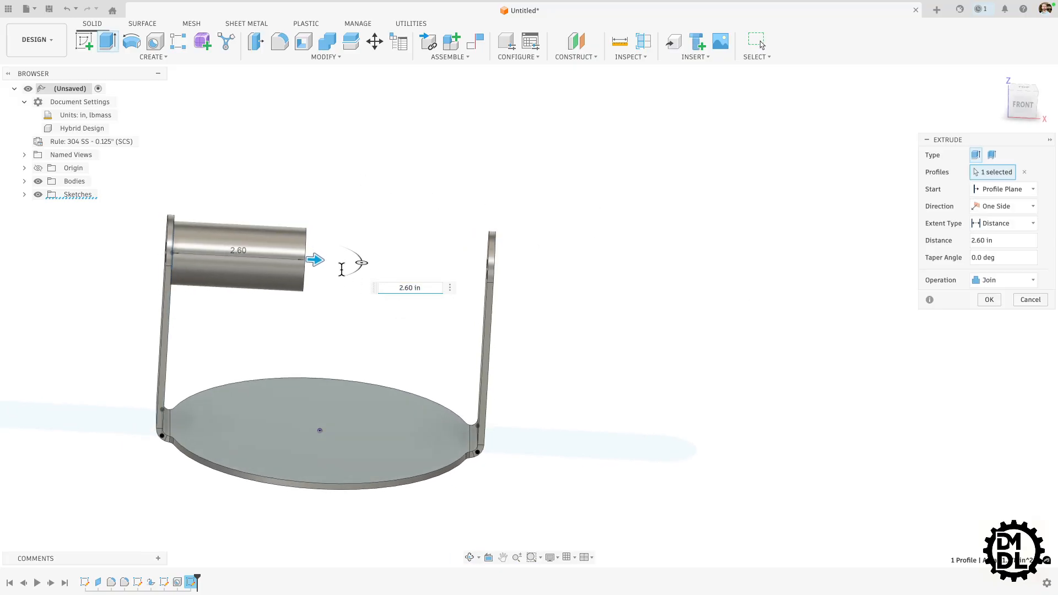
{"action": "middle_click_drag", "start_coordinate": [341, 269], "coordinate": [323, 341], "text": "shift"}
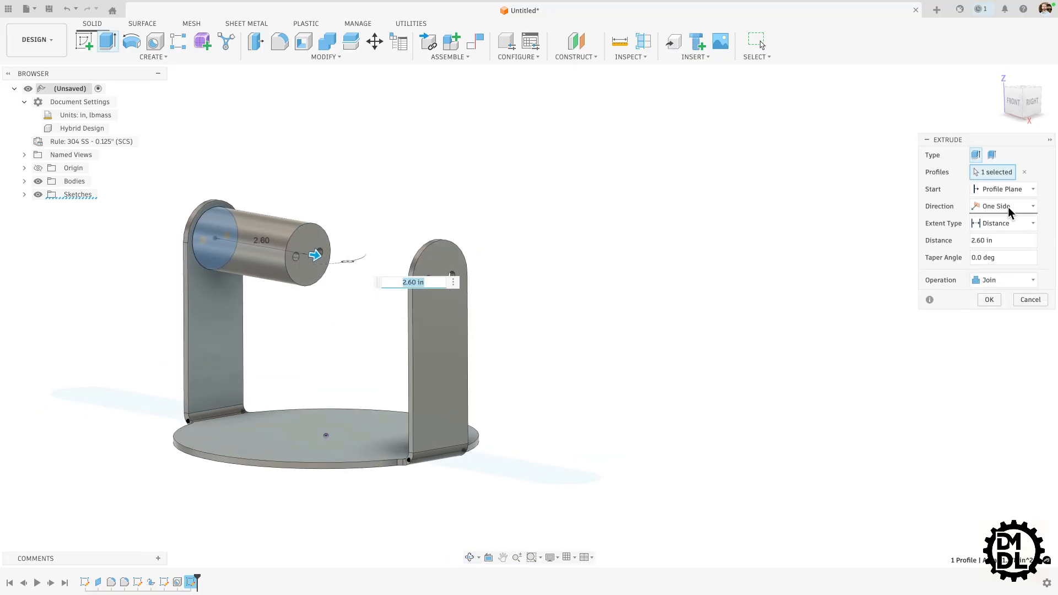
{"action": "left_click", "coordinate": [1001, 224]}
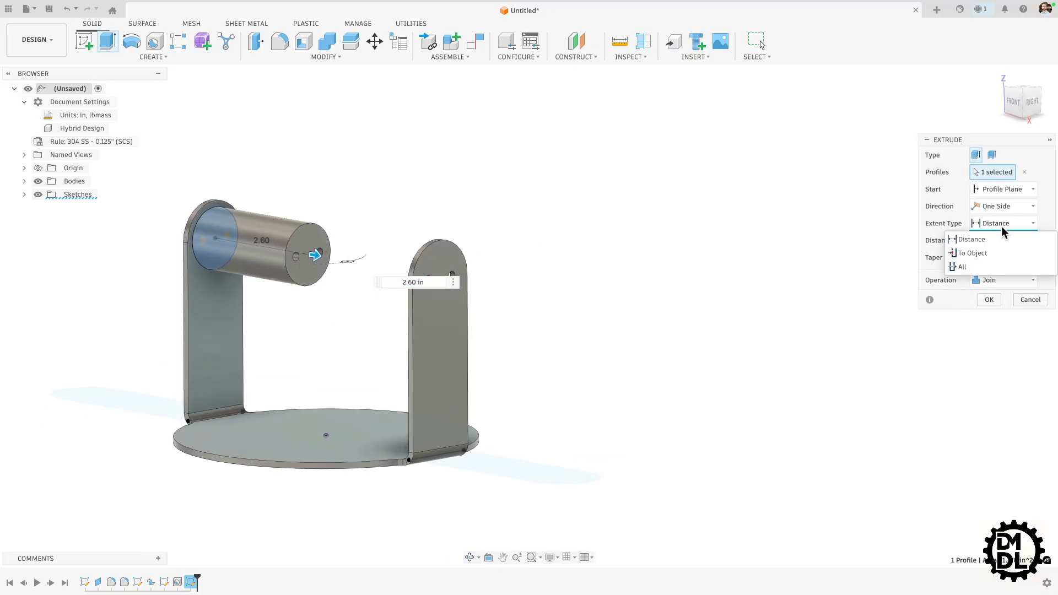
{"action": "left_click", "coordinate": [973, 252]}
{"action": "middle_click_drag", "start_coordinate": [521, 210], "coordinate": [600, 225], "text": "shift"}
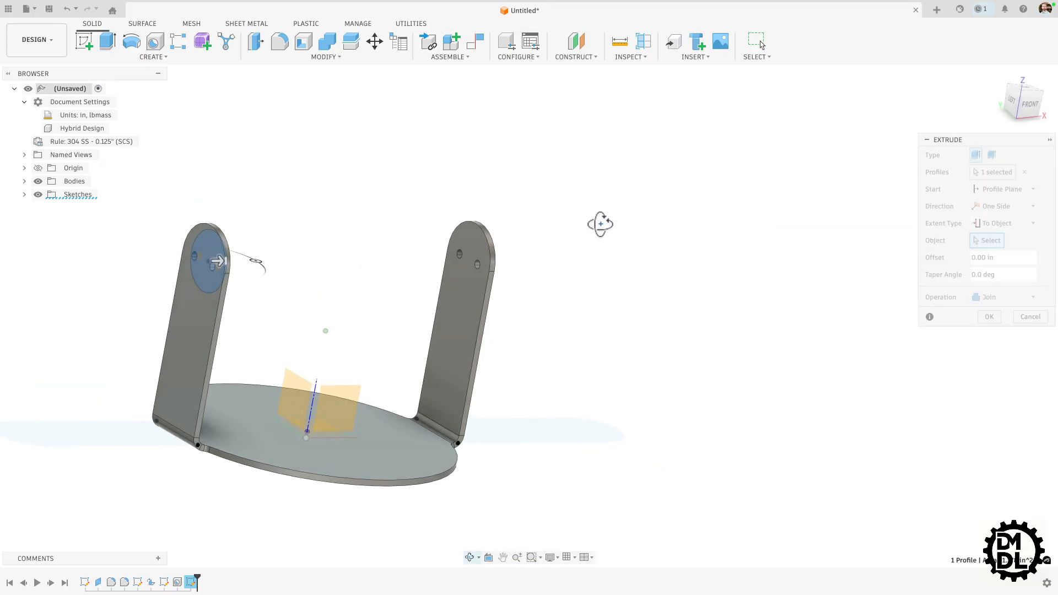
{"action": "left_click", "coordinate": [476, 289]}
{"action": "middle_click_drag", "start_coordinate": [478, 297], "coordinate": [567, 354], "text": "shift"}
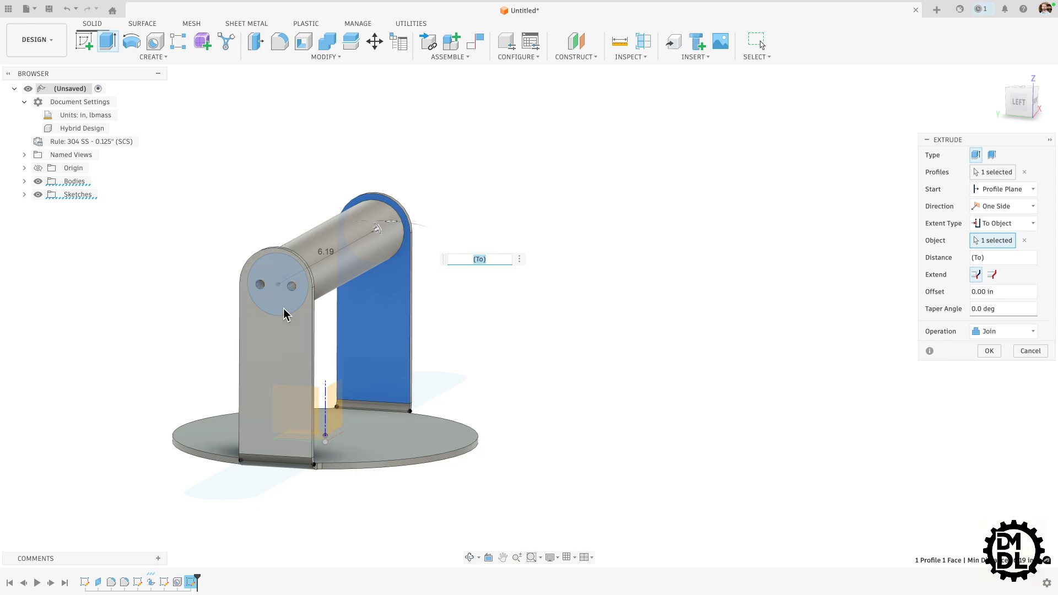
{"action": "scroll", "coordinate": [260, 271], "scroll_direction": "up", "scroll_amount": 3}
{"action": "scroll", "coordinate": [253, 271], "scroll_direction": "up", "scroll_amount": 2}
{"action": "scroll", "coordinate": [243, 273], "scroll_direction": "up", "scroll_amount": 3}
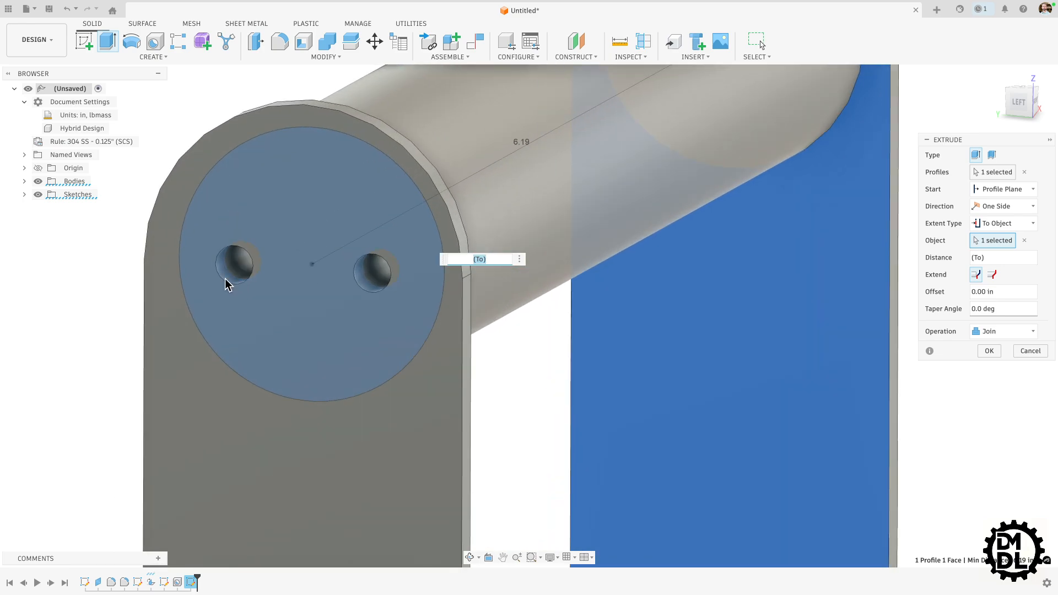
{"action": "scroll", "coordinate": [227, 283], "scroll_direction": "down", "scroll_amount": 2}
{"action": "middle_click_drag", "start_coordinate": [229, 279], "coordinate": [137, 292], "text": "shift"}
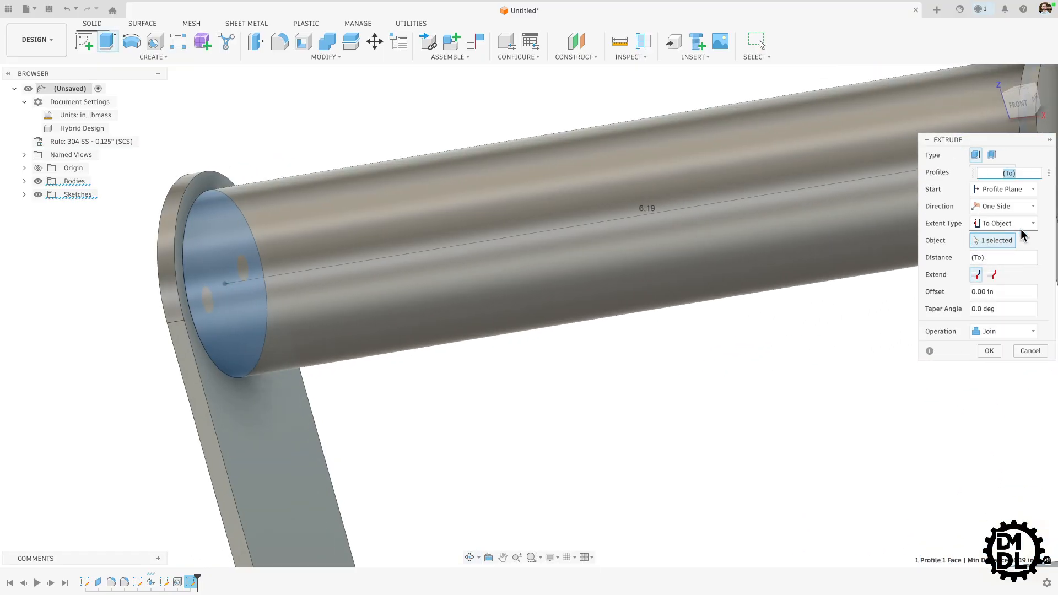
{"action": "left_click", "coordinate": [208, 304]}
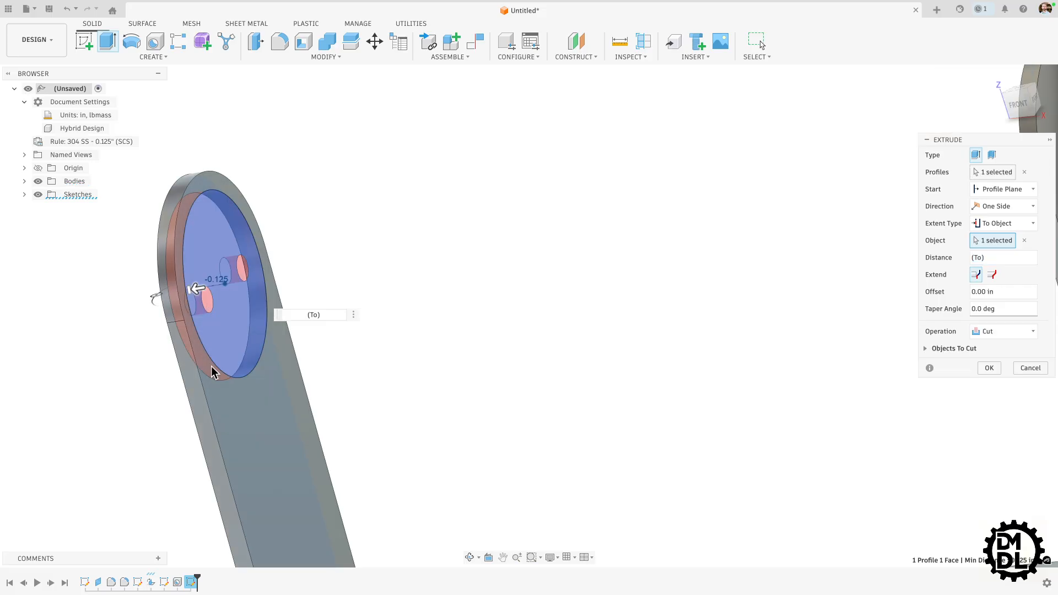
{"action": "middle_click_drag", "start_coordinate": [208, 366], "coordinate": [252, 323], "text": "shift"}
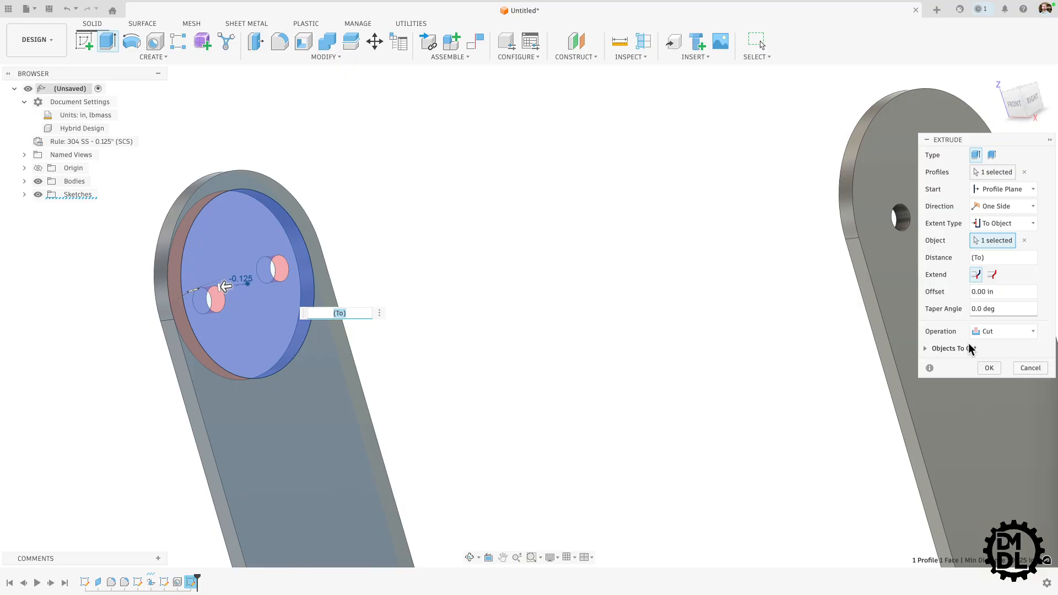
{"action": "scroll", "coordinate": [259, 368], "scroll_direction": "down", "scroll_amount": 3}
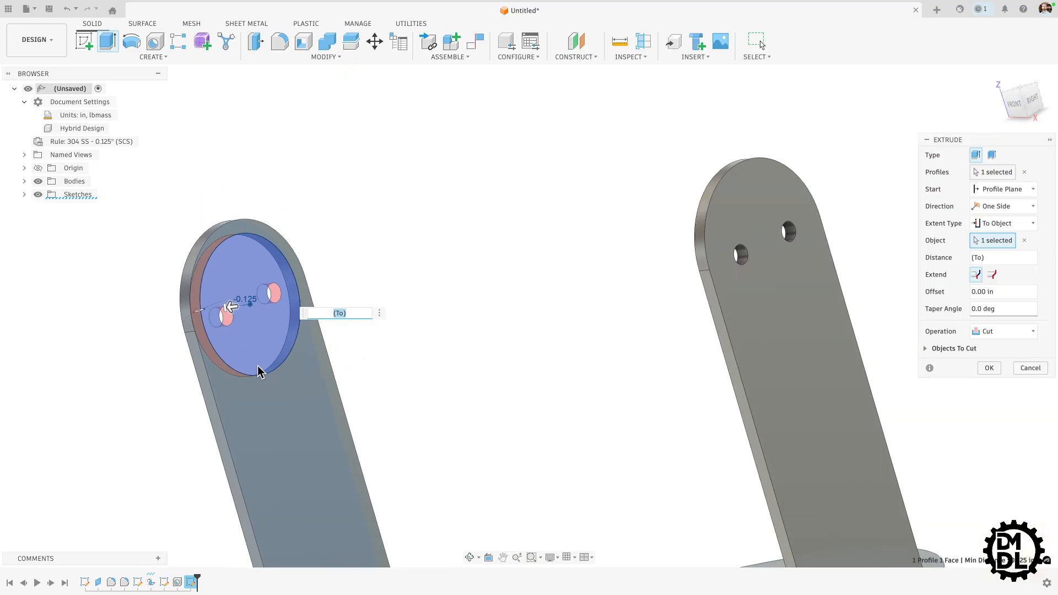
{"action": "left_click", "coordinate": [1040, 367]}
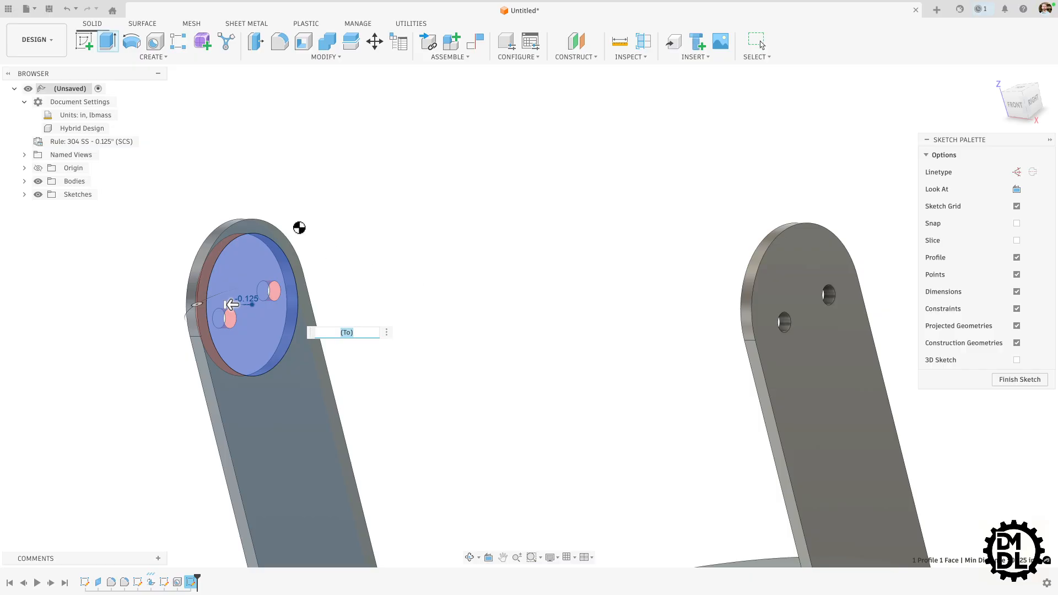
Step: Start an Extrude with the full 1.25 in circle as its profiles, including both screw-hole areas inside it
{"action": "scroll", "coordinate": [289, 221], "scroll_direction": "down", "scroll_amount": 4}
{"action": "scroll", "coordinate": [469, 234], "scroll_direction": "down", "scroll_amount": 3}
{"action": "scroll", "coordinate": [469, 234], "scroll_direction": "up", "scroll_amount": 4}
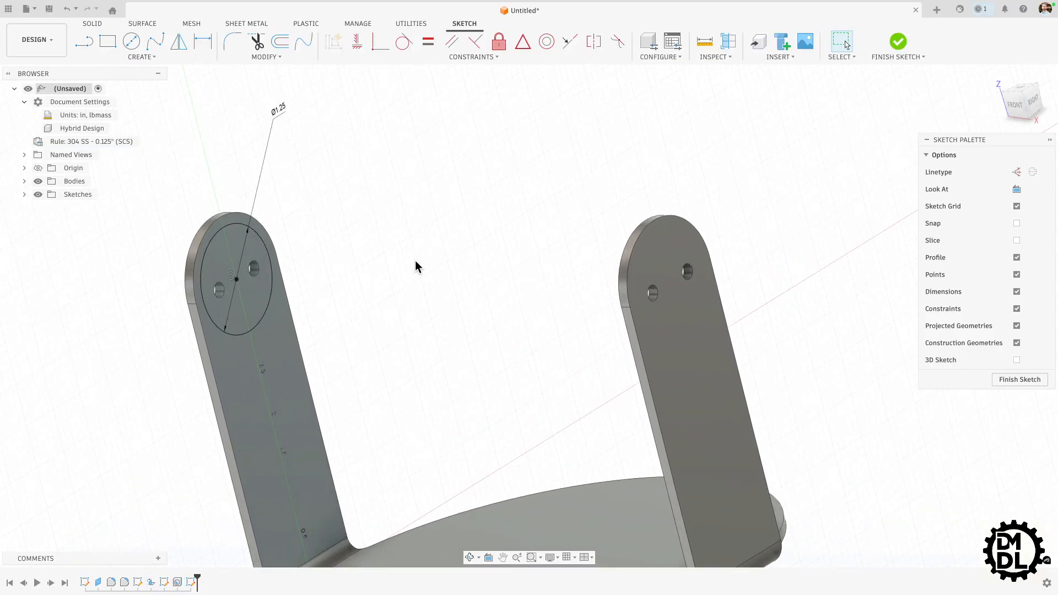
{"action": "key", "text": "e"}
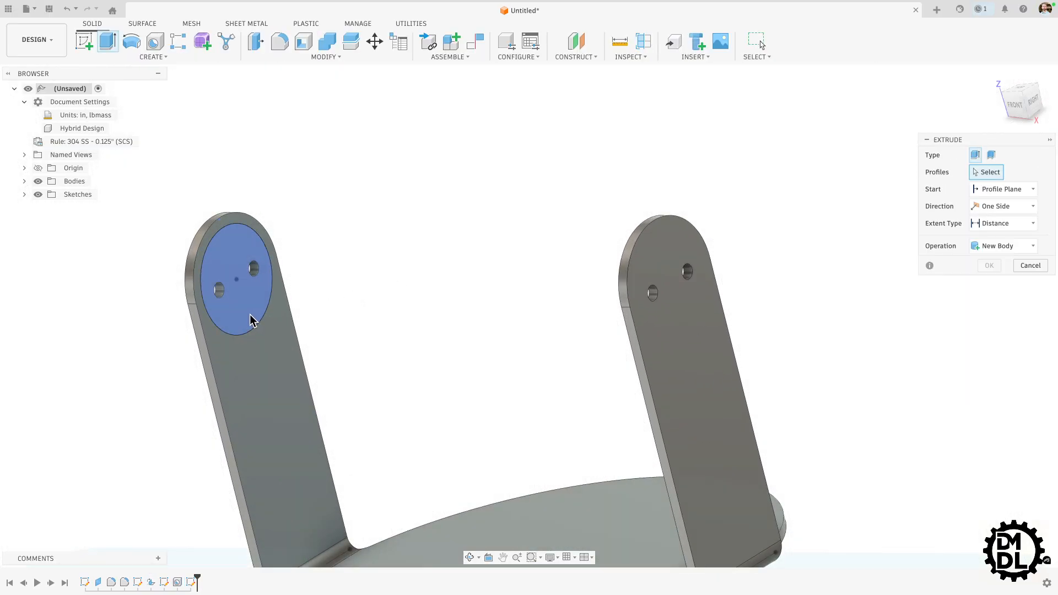
{"action": "scroll", "coordinate": [236, 285], "scroll_direction": "up", "scroll_amount": 2}
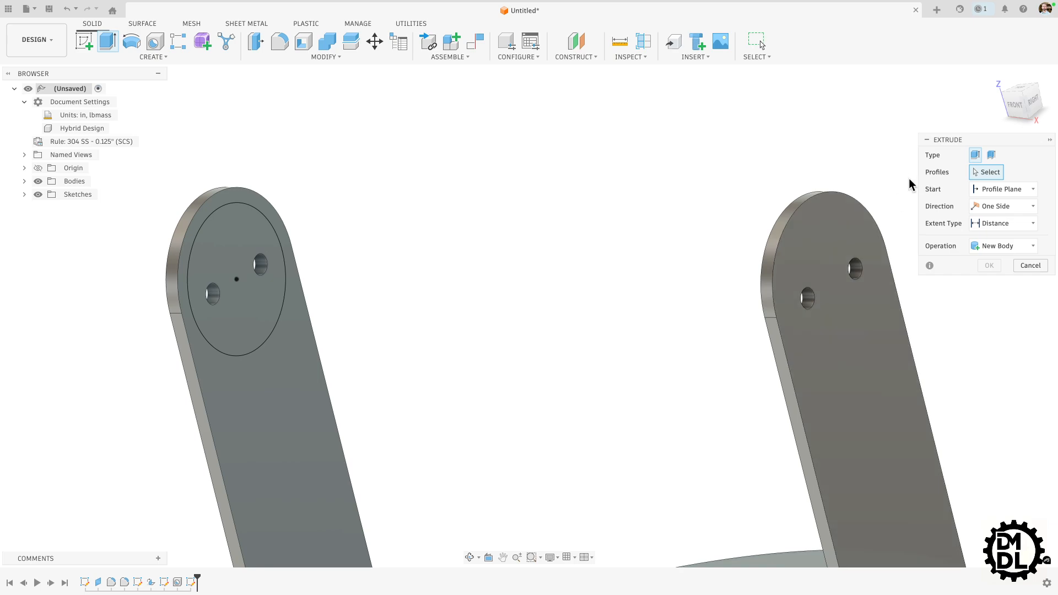
{"action": "scroll", "coordinate": [189, 259], "scroll_direction": "up", "scroll_amount": 2}
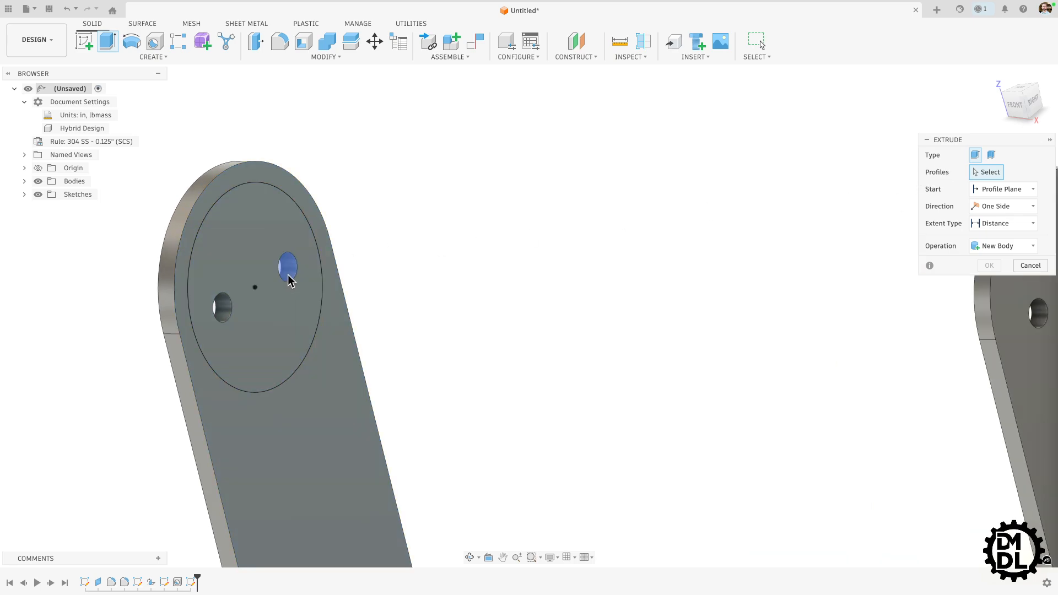
{"action": "left_click", "coordinate": [286, 270]}
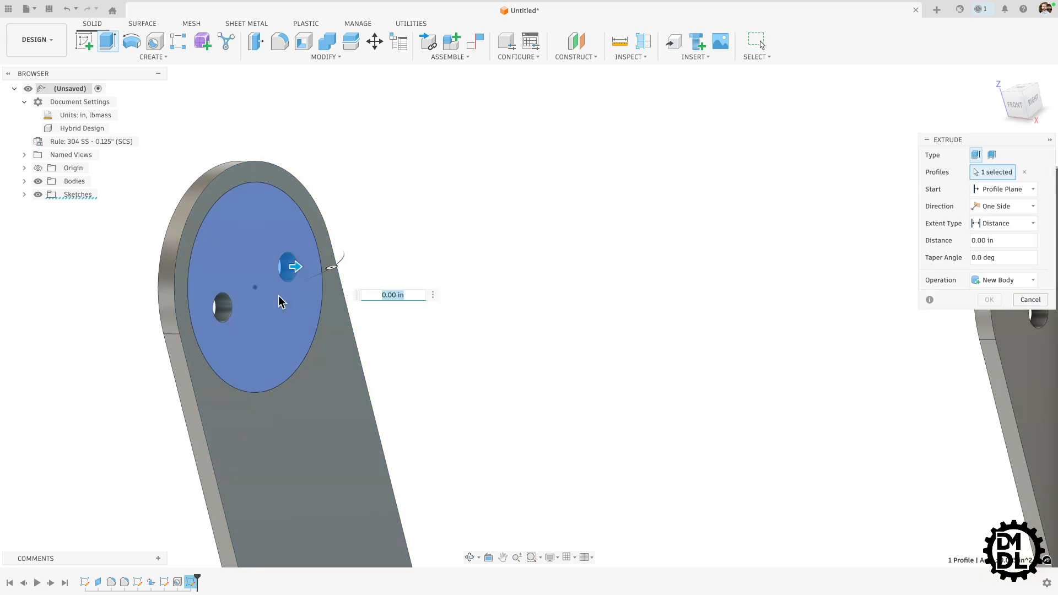
{"action": "left_click", "coordinate": [222, 313]}
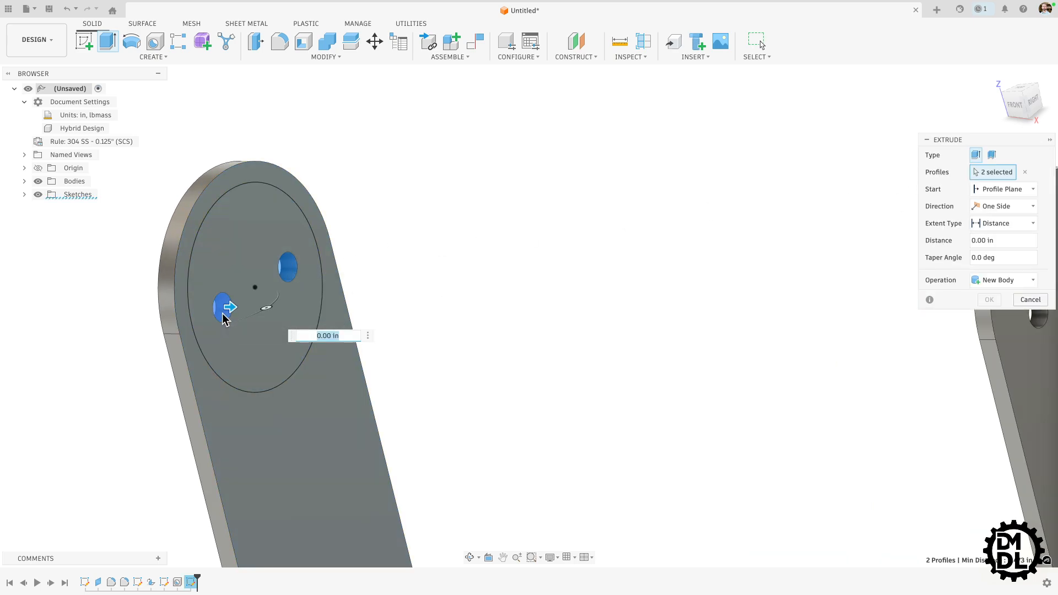
{"action": "left_click", "coordinate": [251, 355]}
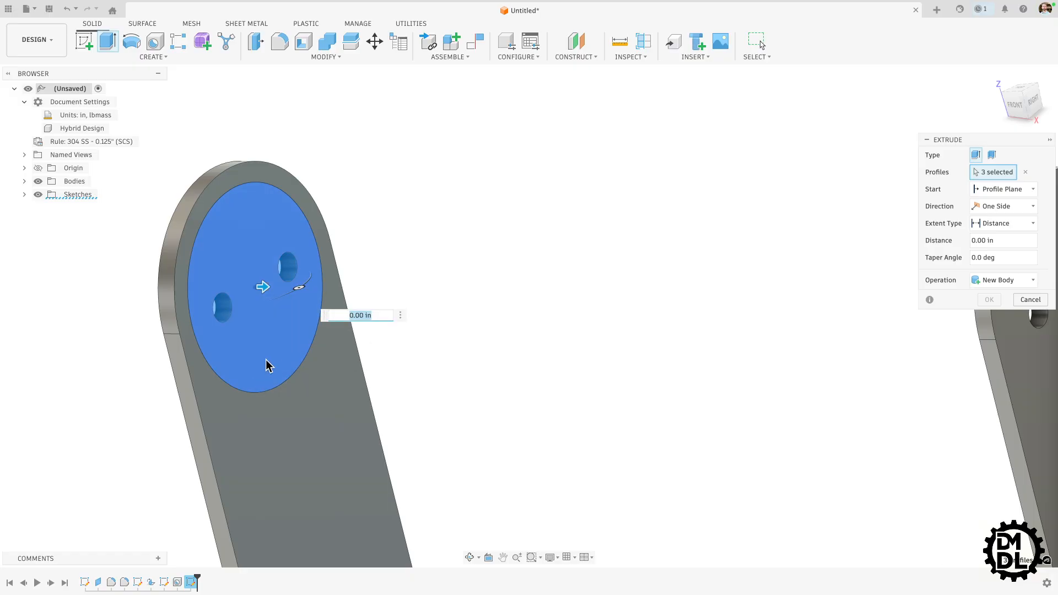
Step: Set the extrusion's extent to To Object, ending on the inner face of the opposite arm
{"action": "scroll", "coordinate": [236, 352], "scroll_direction": "down", "scroll_amount": 5}
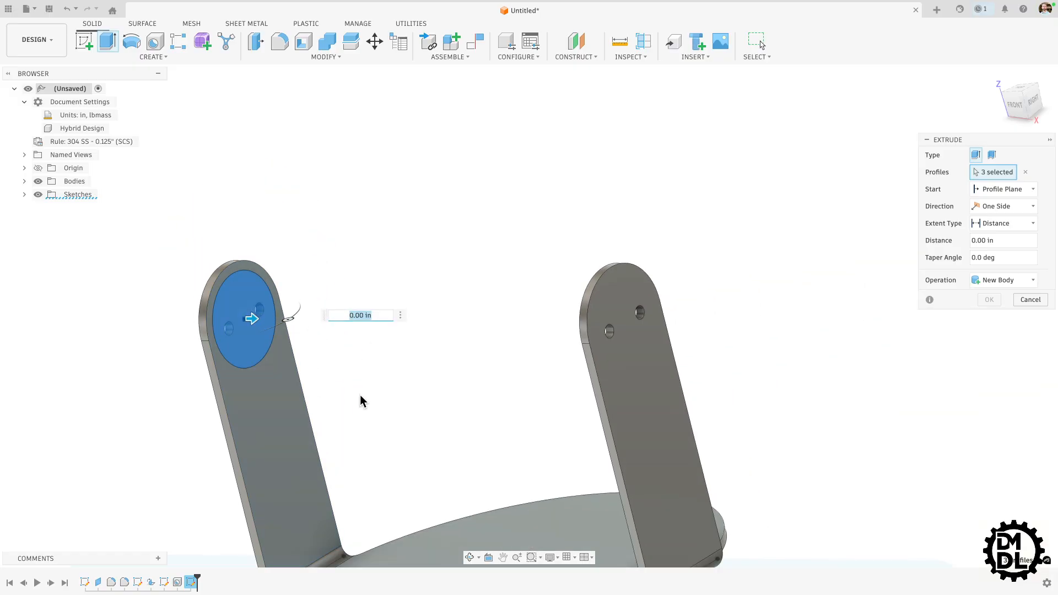
{"action": "mouse_move", "coordinate": [361, 395]}
{"action": "middle_mouse_down", "text": "shift"}
{"action": "mouse_move", "coordinate": [354, 390]}
{"action": "mouse_move", "coordinate": [382, 385]}
{"action": "mouse_move", "coordinate": [368, 387]}
{"action": "mouse_move", "coordinate": [373, 398]}
{"action": "middle_mouse_up", "text": "shift"}
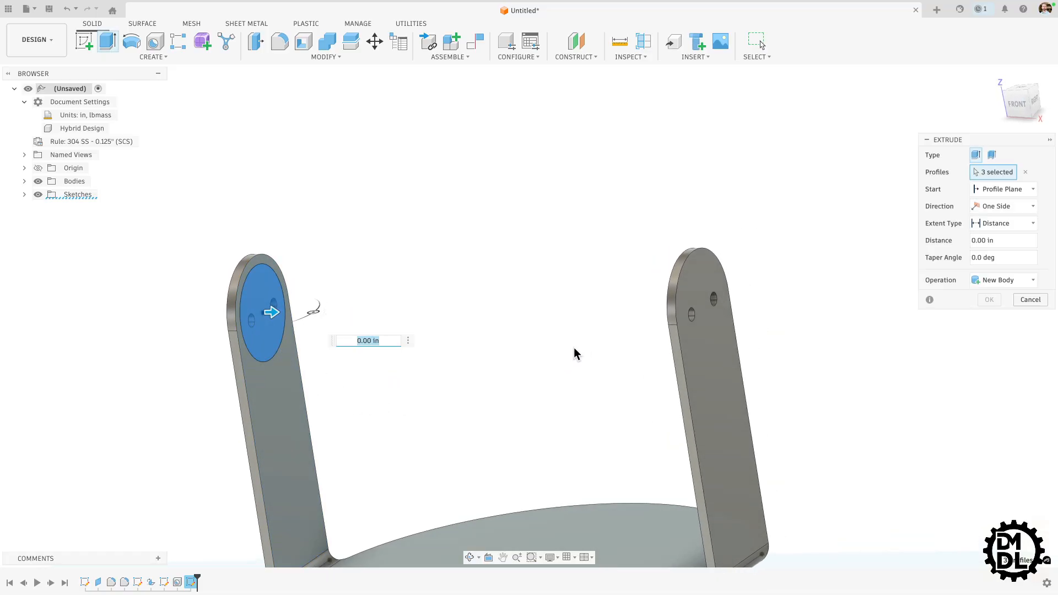
{"action": "left_click", "coordinate": [995, 223]}
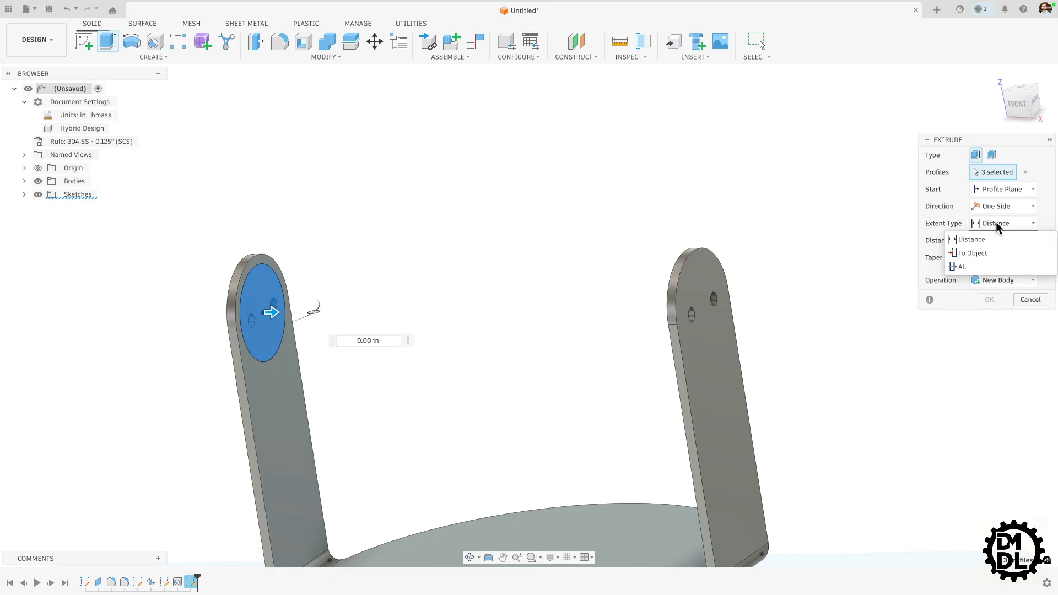
{"action": "left_click", "coordinate": [986, 251]}
{"action": "middle_click_drag", "start_coordinate": [631, 372], "coordinate": [687, 335], "text": "shift"}
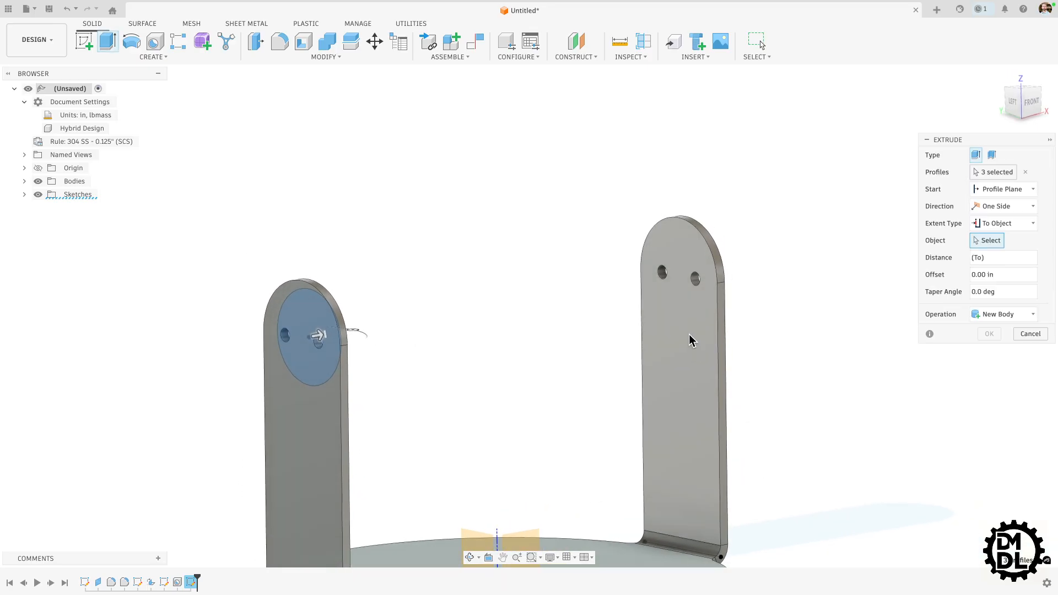
{"action": "left_click", "coordinate": [687, 336]}
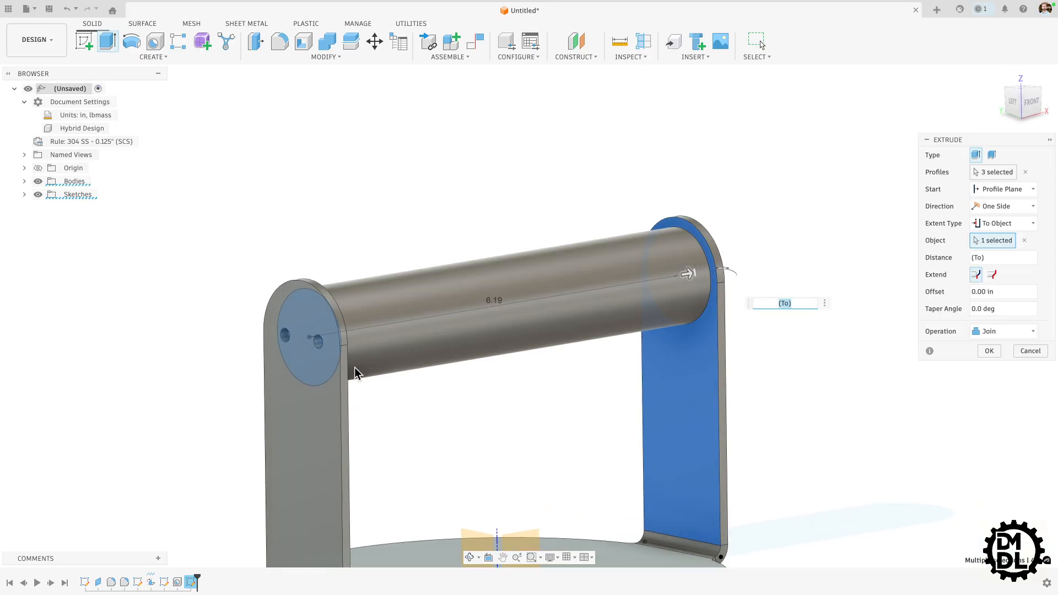
Step: Set the extrusion's operation to New Body and create the round bar between the arms
{"action": "scroll", "coordinate": [301, 152], "scroll_direction": "down", "scroll_amount": 2}
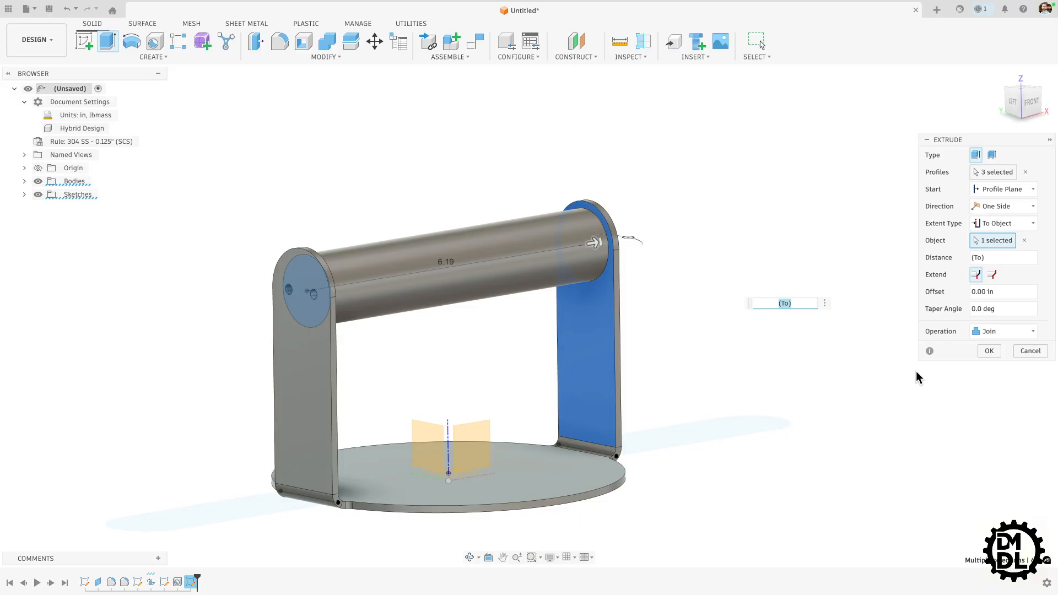
{"action": "left_click", "coordinate": [994, 332]}
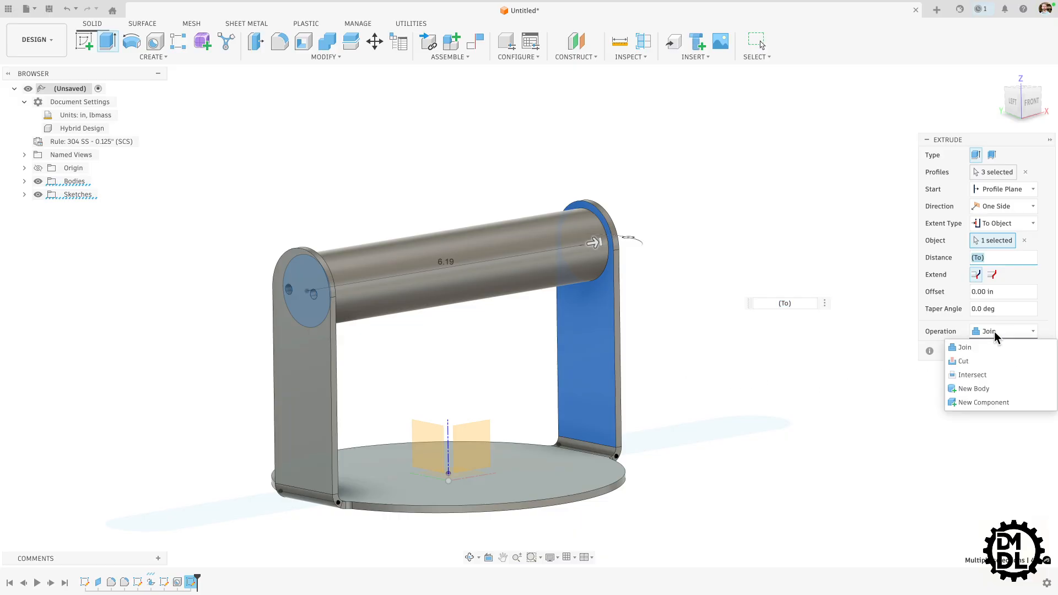
{"action": "left_click", "coordinate": [978, 388]}
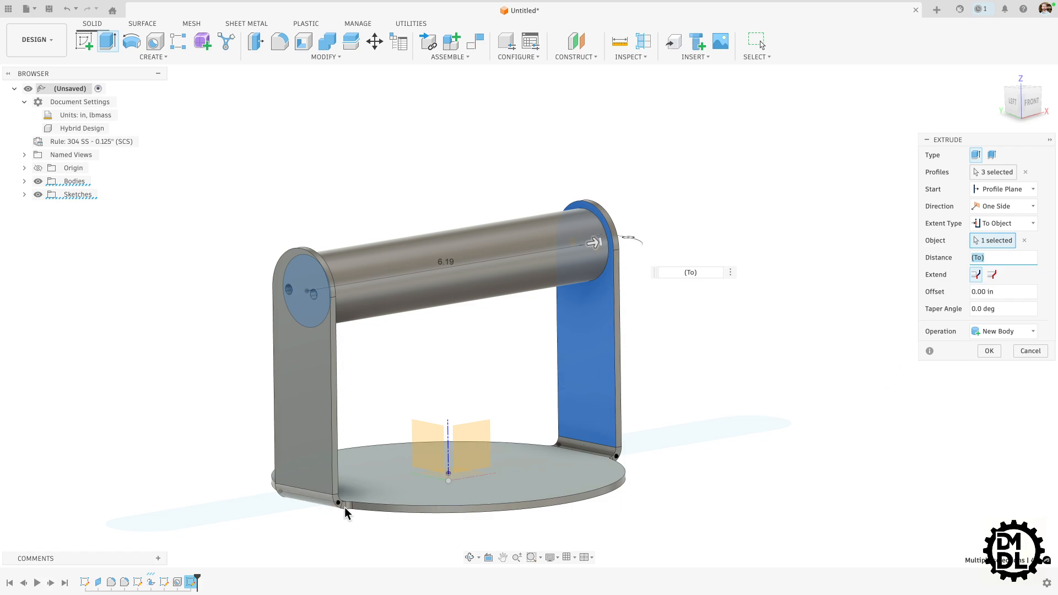
{"action": "left_click", "coordinate": [989, 351]}
{"action": "middle_click_drag", "start_coordinate": [785, 305], "coordinate": [728, 319], "text": "shift"}
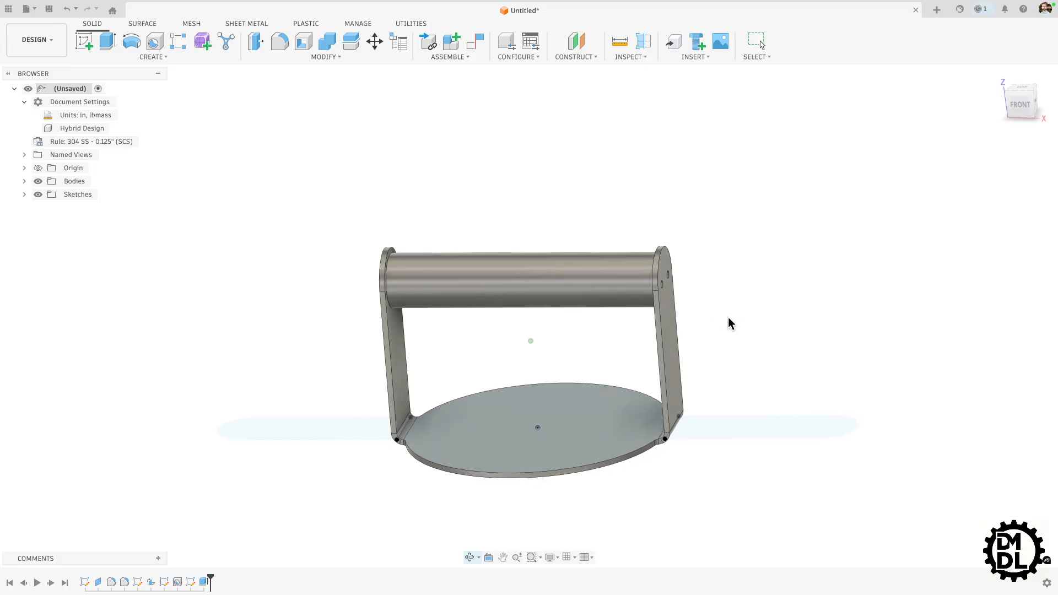
Step: Check that the sheet metal part and the bar are separate bodies by hiding and showing each one
{"action": "left_click", "coordinate": [24, 181]}
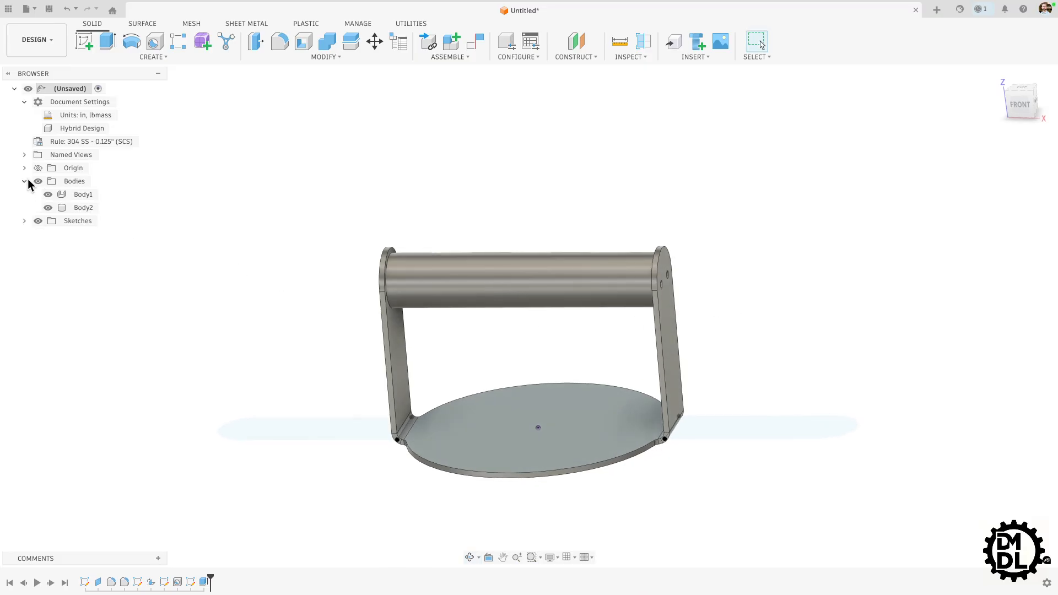
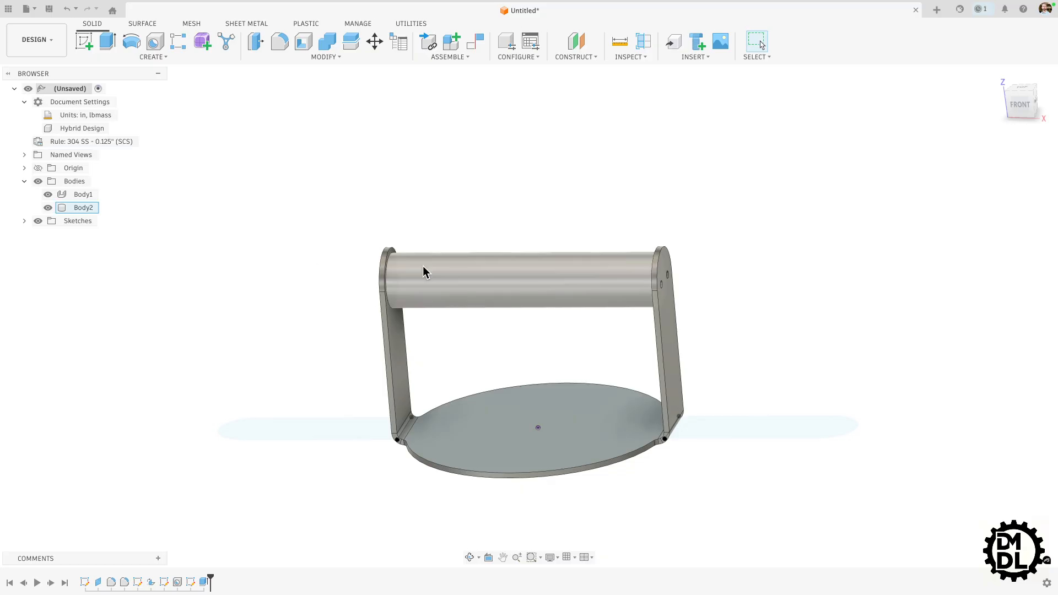
{"action": "left_click", "coordinate": [83, 208]}
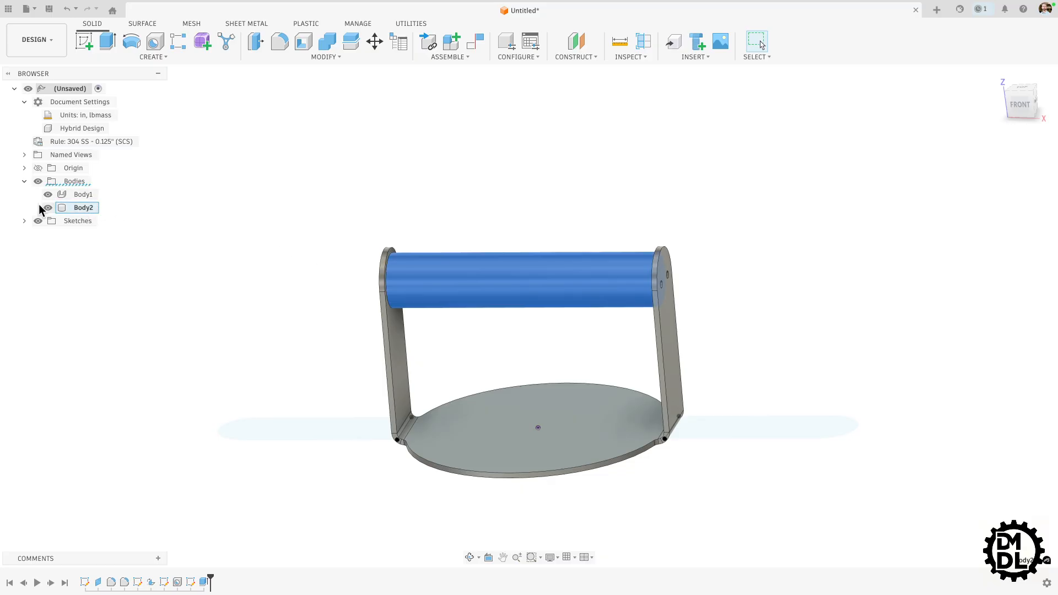
{"action": "left_click", "coordinate": [48, 208]}
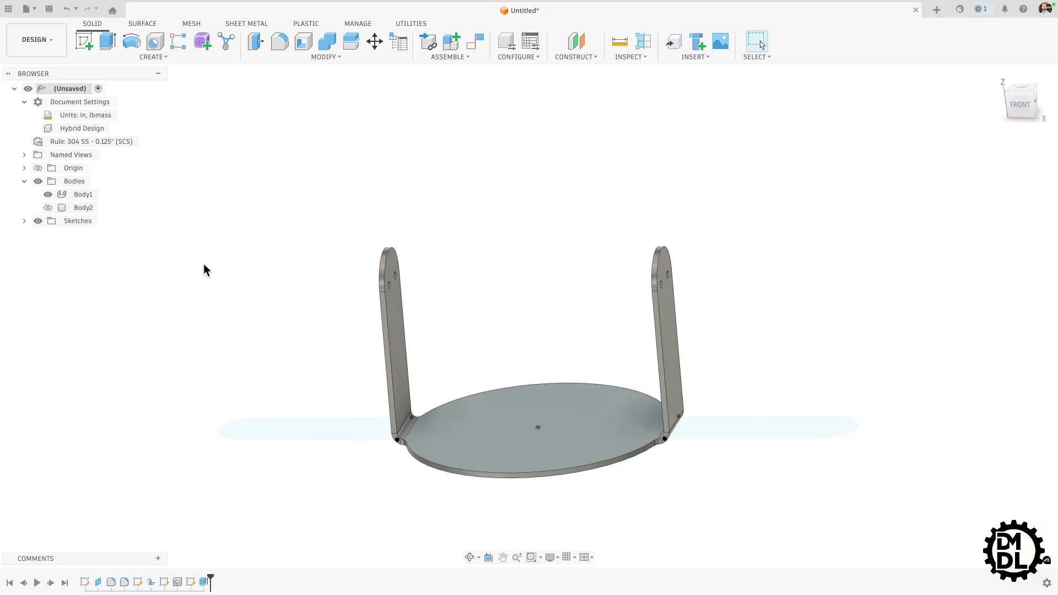
{"action": "left_click", "coordinate": [48, 208]}
{"action": "left_click", "coordinate": [48, 194]}
{"action": "left_click", "coordinate": [48, 194]}
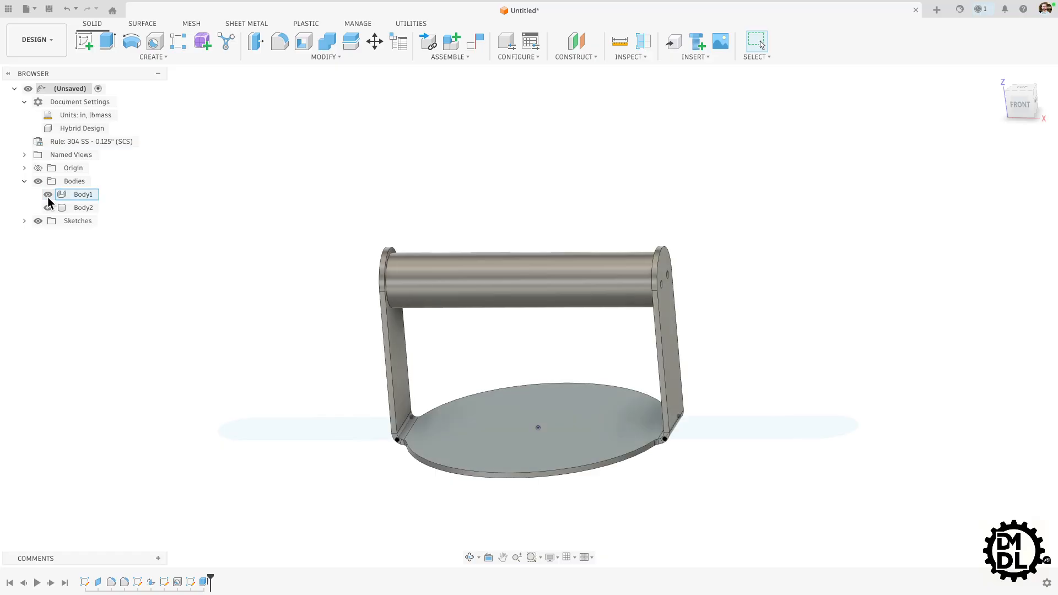
{"action": "middle_click_drag", "start_coordinate": [217, 331], "coordinate": [301, 275], "text": "shift"}
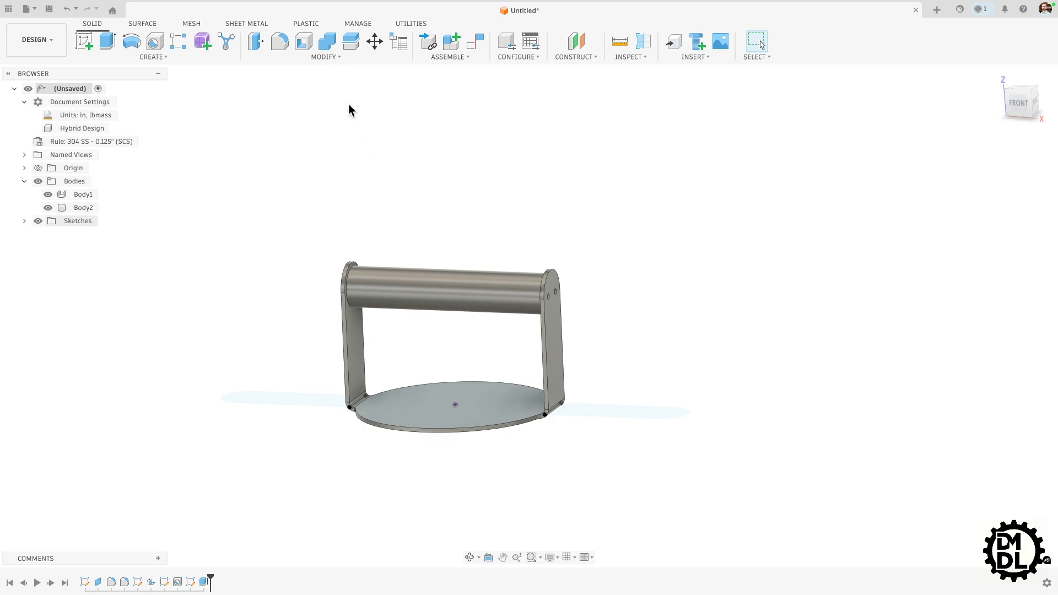
Step: Assign the Stainless Steel AISI 304 physical material from the Fusion Material Library's metals to the sheet metal part
{"action": "left_click", "coordinate": [337, 57]}
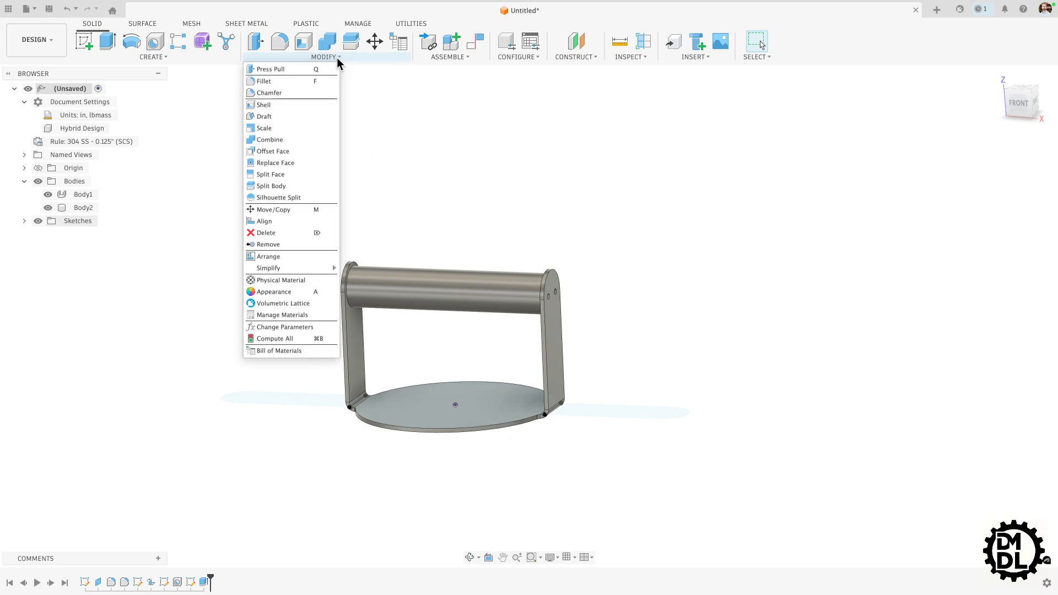
{"action": "left_click", "coordinate": [291, 281]}
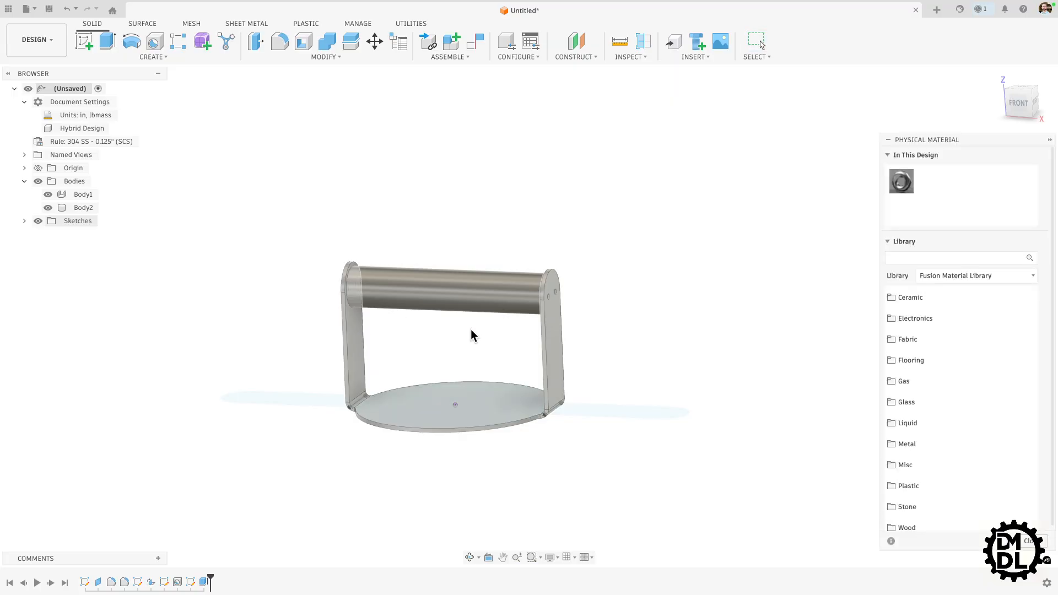
{"action": "left_click", "coordinate": [893, 444]}
{"action": "scroll", "coordinate": [936, 386], "scroll_direction": "down", "scroll_amount": 5}
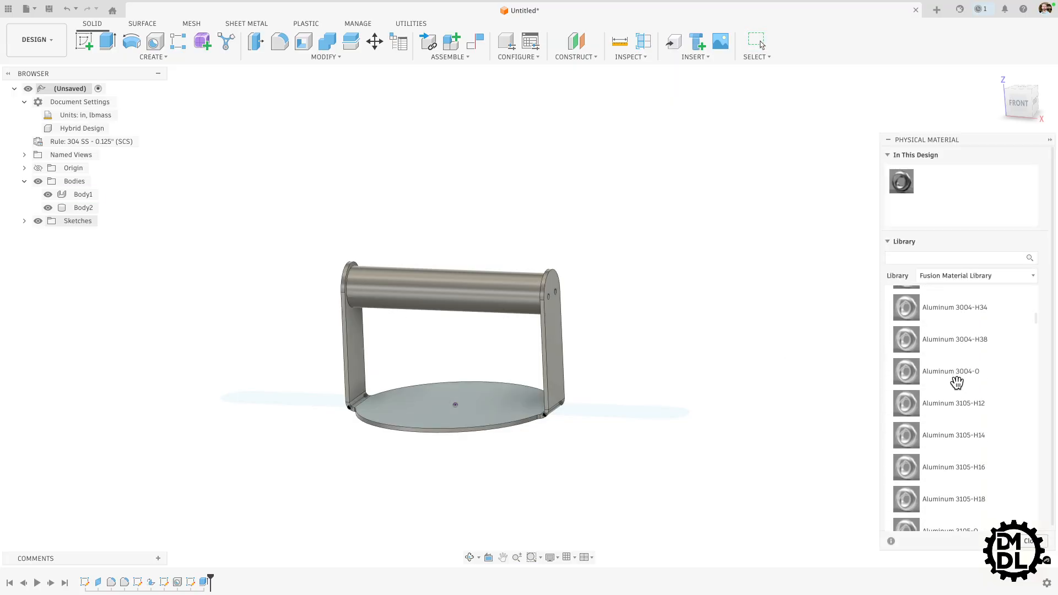
{"action": "scroll", "coordinate": [957, 381], "scroll_direction": "down", "scroll_amount": 10}
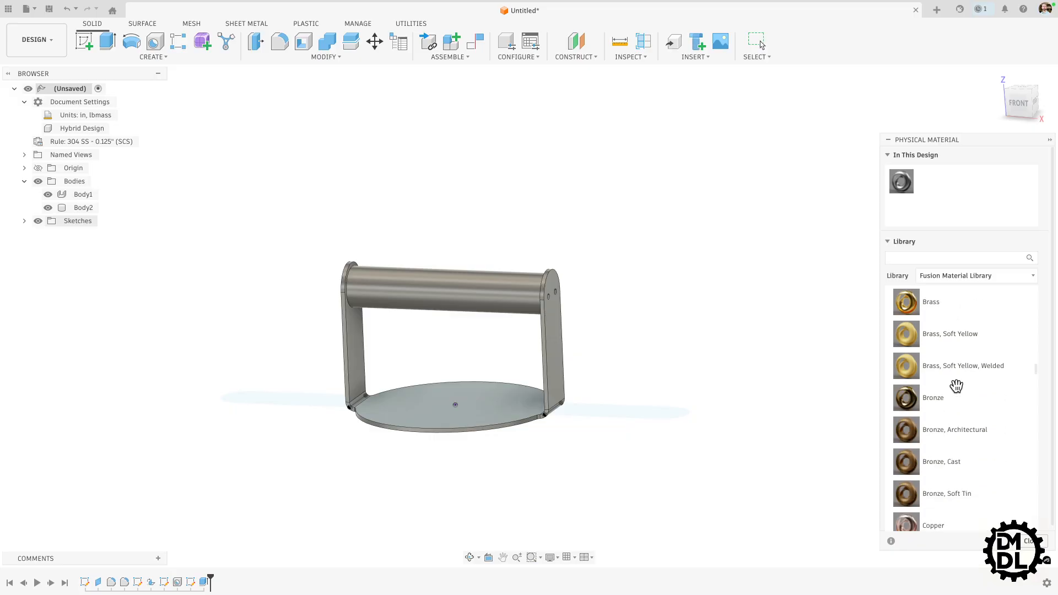
{"action": "scroll", "coordinate": [956, 386], "scroll_direction": "down", "scroll_amount": 15}
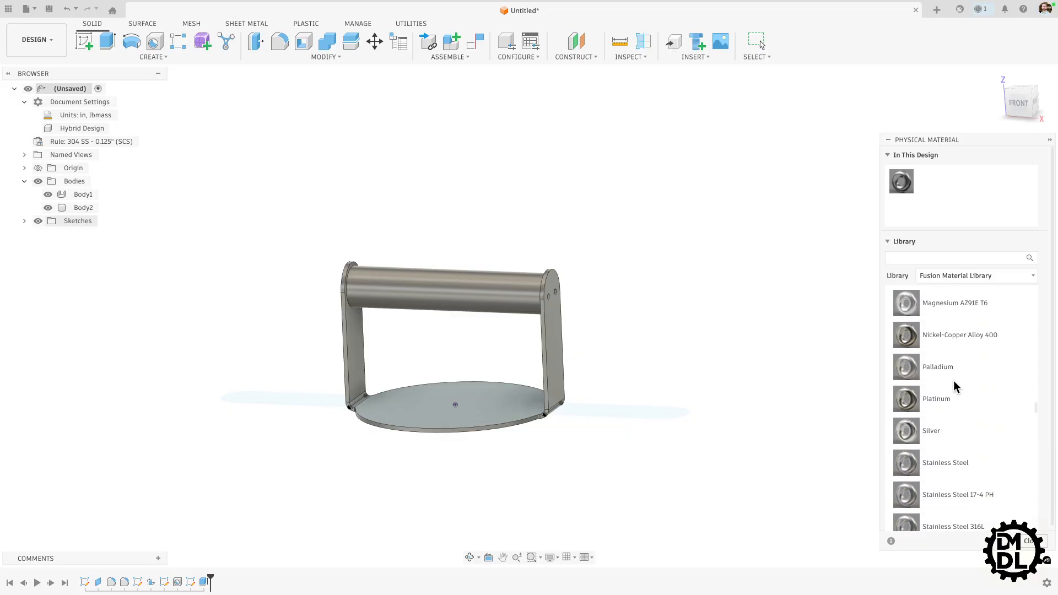
{"action": "scroll", "coordinate": [953, 381], "scroll_direction": "down", "scroll_amount": 4}
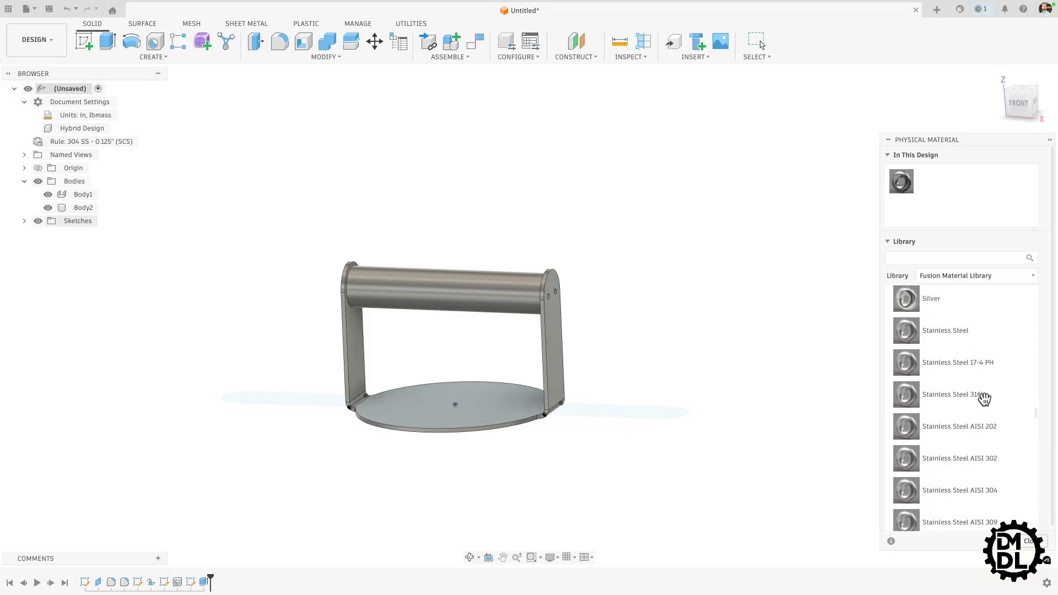
{"action": "scroll", "coordinate": [963, 348], "scroll_direction": "down", "scroll_amount": 4}
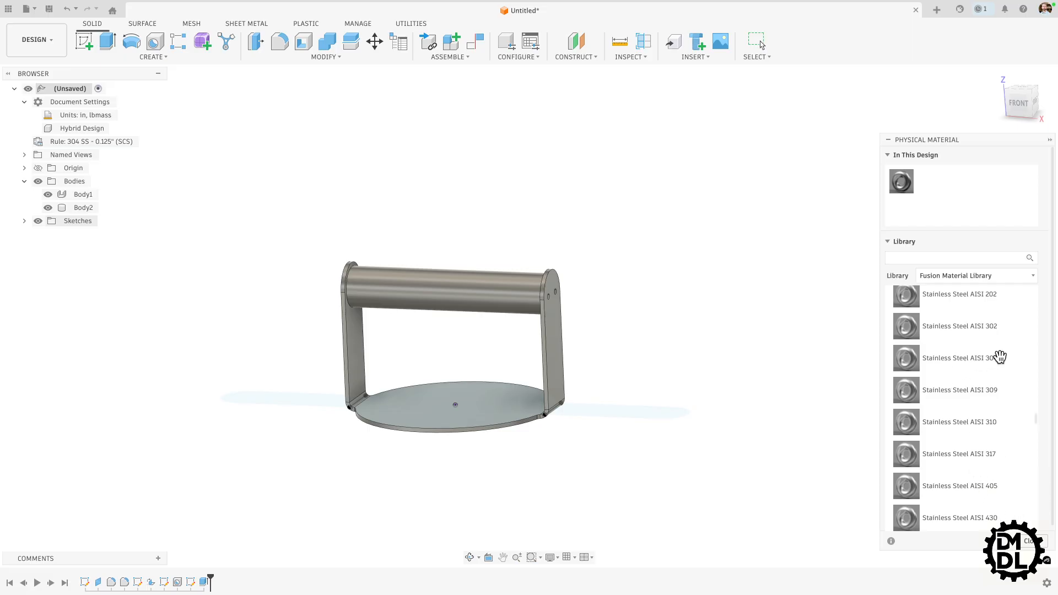
{"action": "left_click_drag", "start_coordinate": [908, 358], "coordinate": [417, 422]}
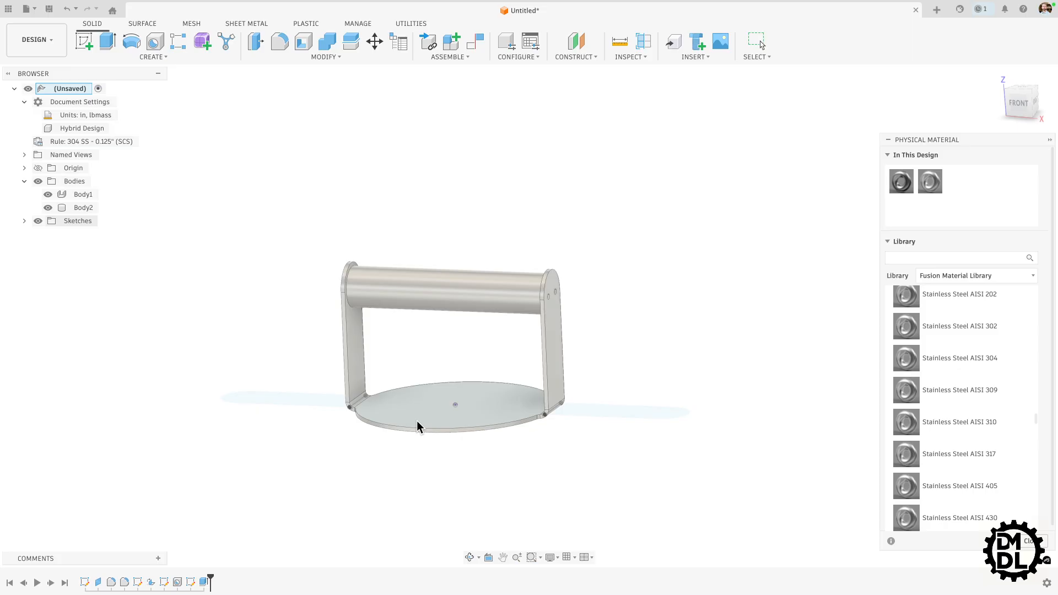
{"action": "middle_click_drag", "start_coordinate": [586, 295], "coordinate": [605, 338], "text": "shift"}
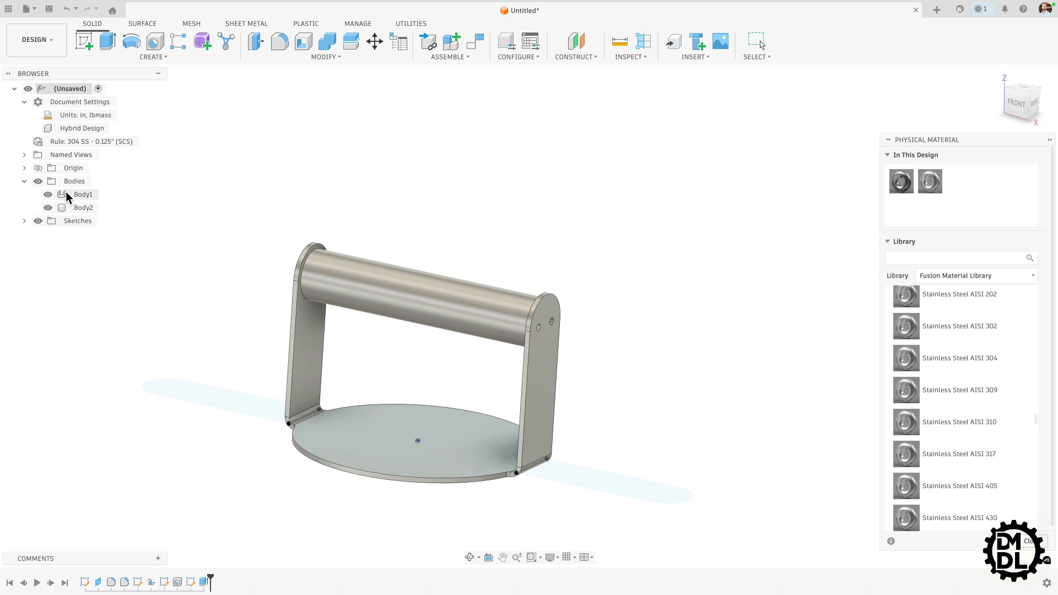
Step: Expand the list of sketches and hide Sketch2
{"action": "left_click", "coordinate": [23, 221]}
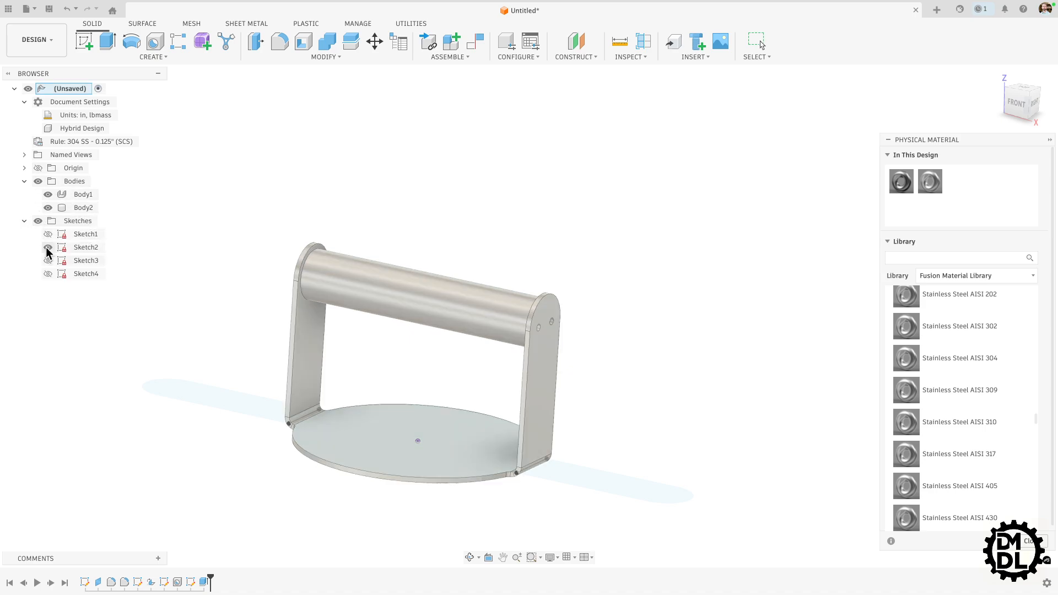
{"action": "middle_click_drag", "start_coordinate": [472, 426], "coordinate": [491, 419], "text": "shift"}
{"action": "scroll", "coordinate": [974, 236], "scroll_direction": "down", "scroll_amount": 1}
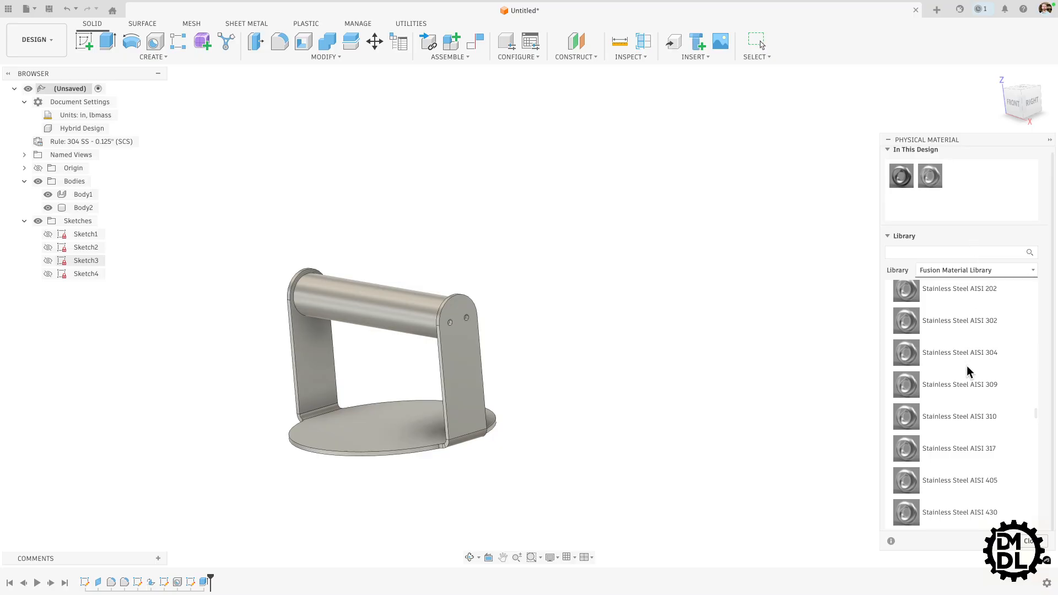
Step: Assign the Walnut physical material from the Fusion Material Library's woods to the round bar and finish the material assignment
{"action": "scroll", "coordinate": [966, 366], "scroll_direction": "up", "scroll_amount": 1}
{"action": "scroll", "coordinate": [962, 366], "scroll_direction": "up", "scroll_amount": 2}
{"action": "middle_click_drag", "start_coordinate": [544, 420], "coordinate": [558, 416], "text": "shift"}
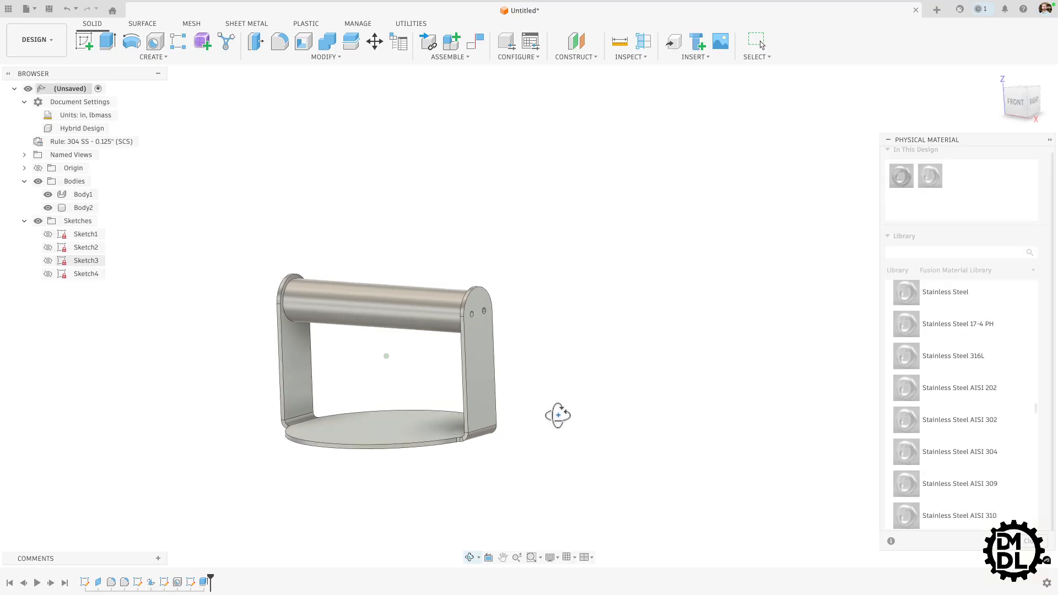
{"action": "scroll", "coordinate": [956, 383], "scroll_direction": "down", "scroll_amount": 12}
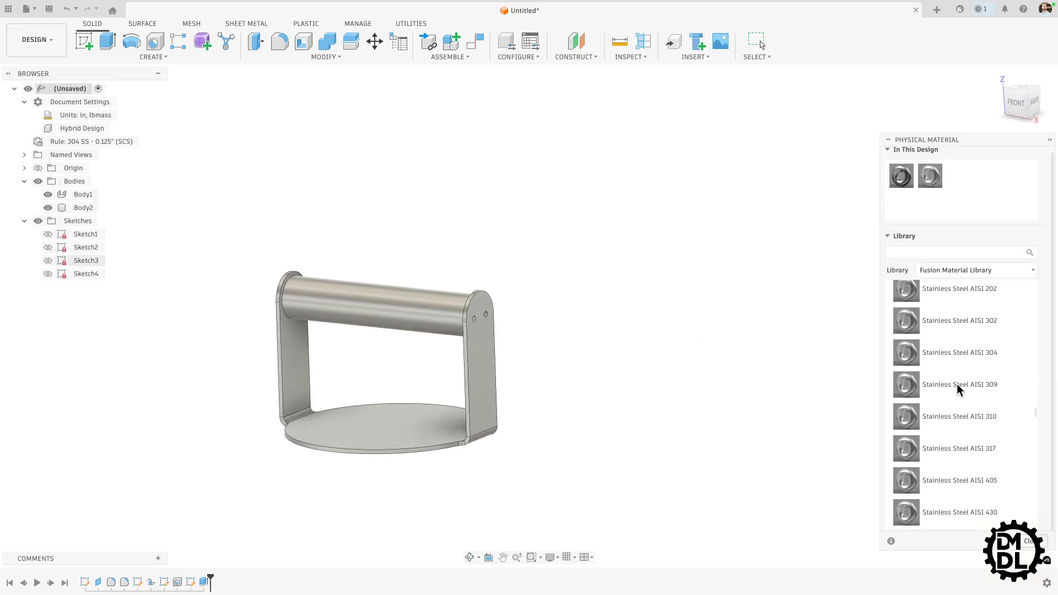
{"action": "scroll", "coordinate": [956, 391], "scroll_direction": "down", "scroll_amount": 6}
{"action": "scroll", "coordinate": [957, 391], "scroll_direction": "up", "scroll_amount": 20}
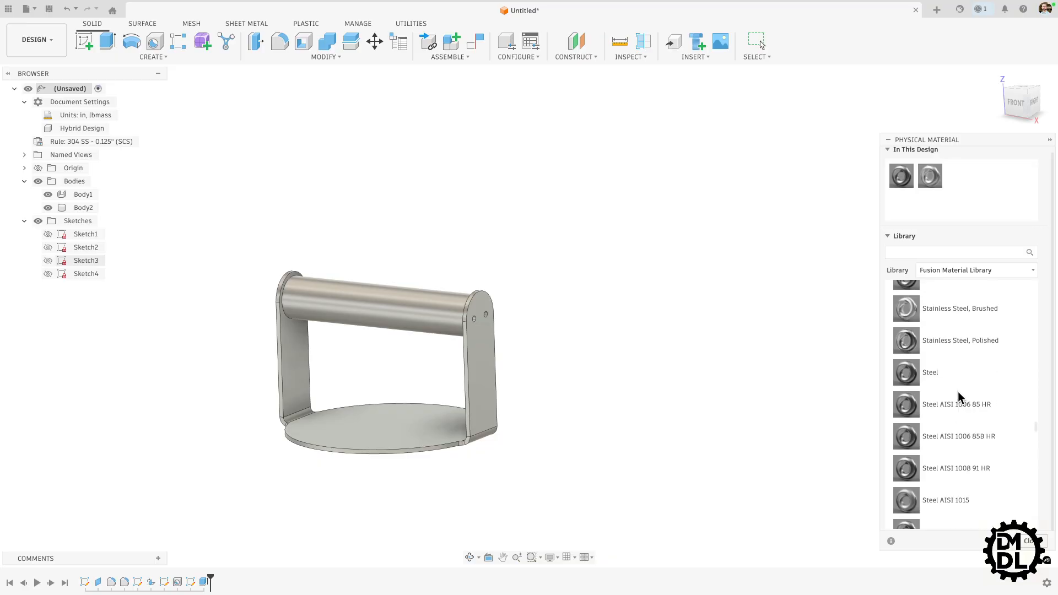
{"action": "scroll", "coordinate": [955, 392], "scroll_direction": "up", "scroll_amount": 20}
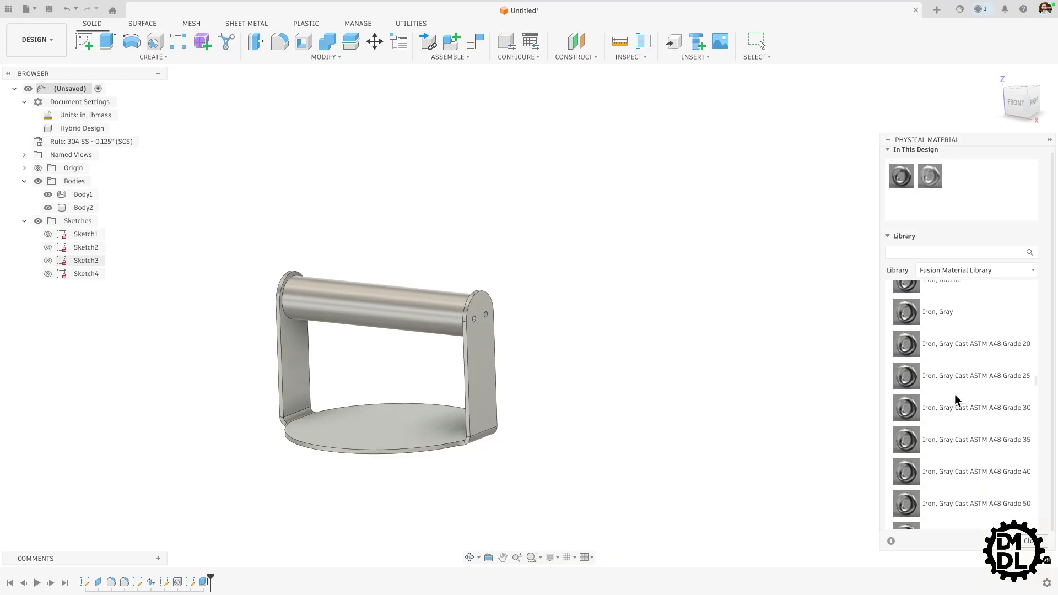
{"action": "scroll", "coordinate": [950, 392], "scroll_direction": "up", "scroll_amount": 10}
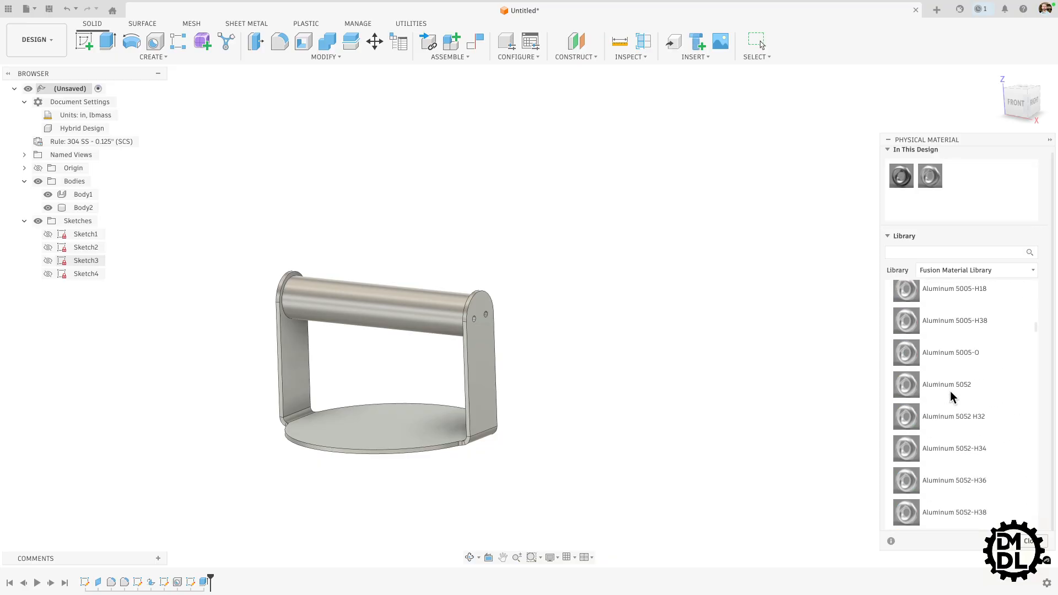
{"action": "scroll", "coordinate": [952, 396], "scroll_direction": "up", "scroll_amount": 8}
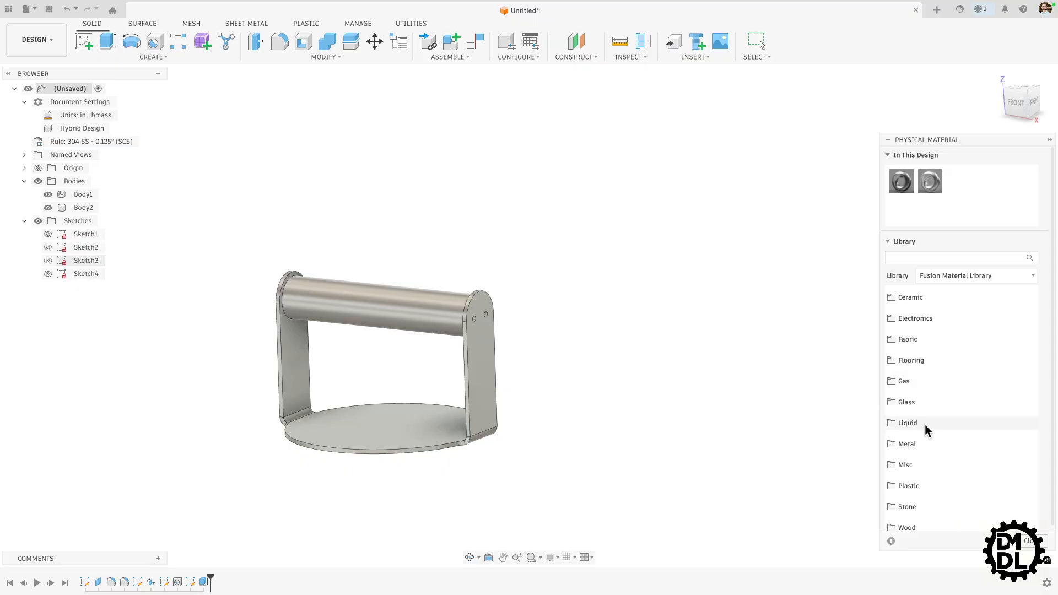
{"action": "scroll", "coordinate": [924, 424], "scroll_direction": "down", "scroll_amount": 1}
{"action": "left_click", "coordinate": [911, 521]}
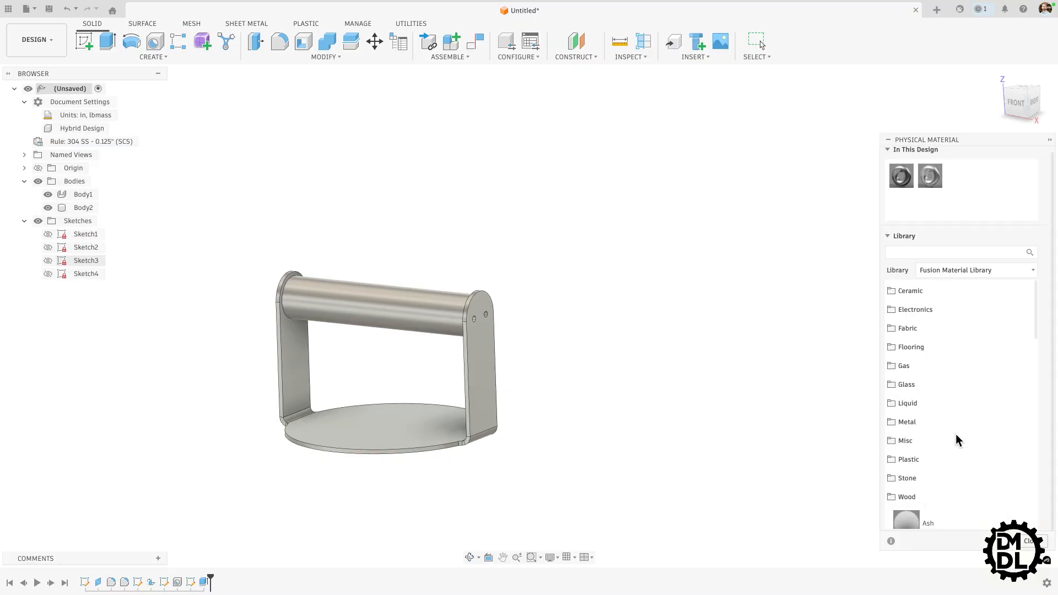
{"action": "scroll", "coordinate": [956, 435], "scroll_direction": "down", "scroll_amount": 10}
{"action": "scroll", "coordinate": [957, 378], "scroll_direction": "down", "scroll_amount": 5}
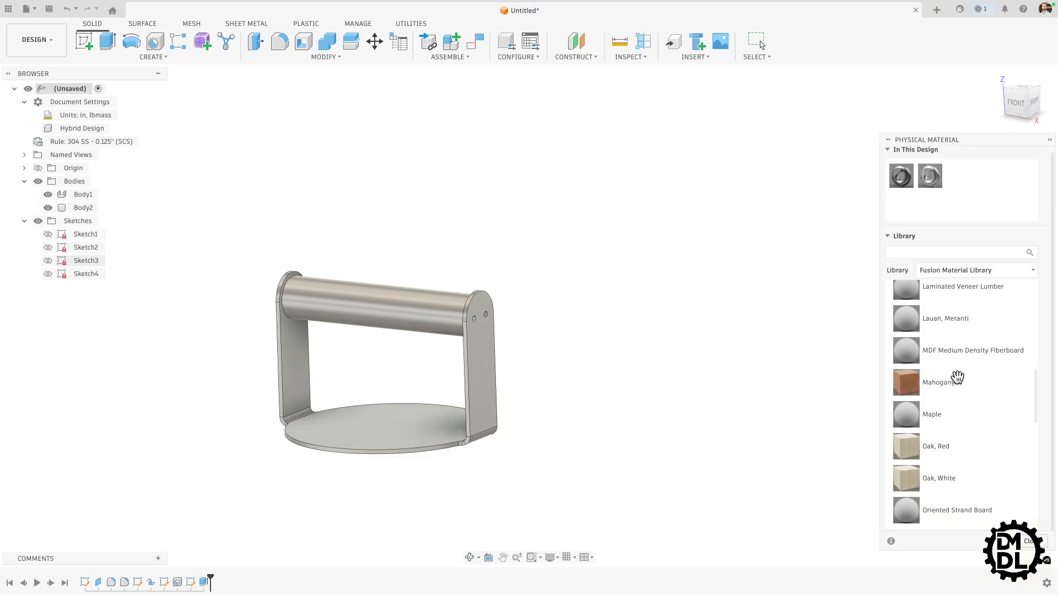
{"action": "scroll", "coordinate": [956, 377], "scroll_direction": "down", "scroll_amount": 6}
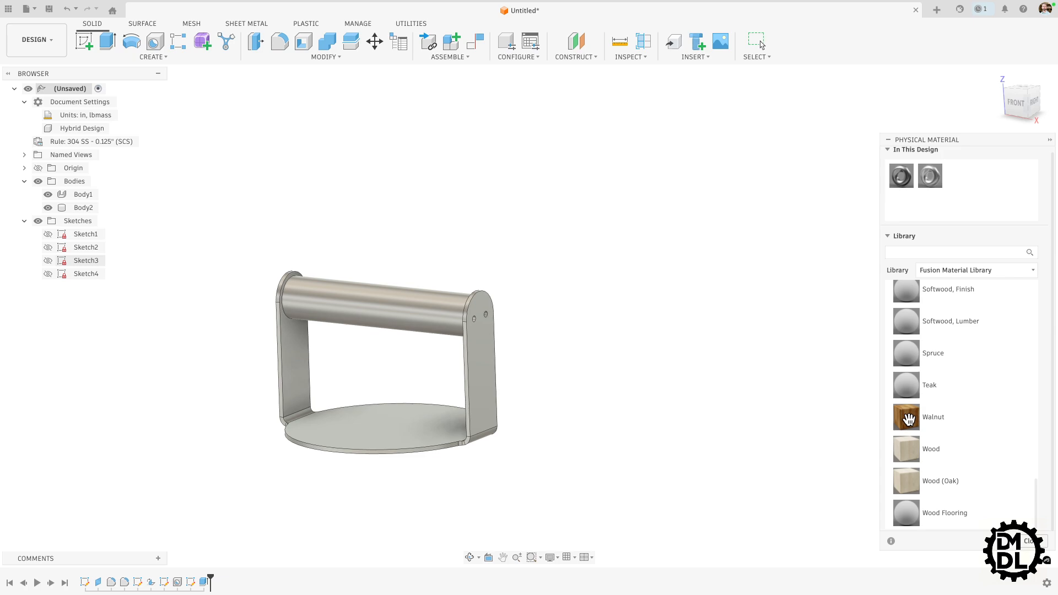
{"action": "left_click_drag", "start_coordinate": [908, 420], "coordinate": [366, 312]}
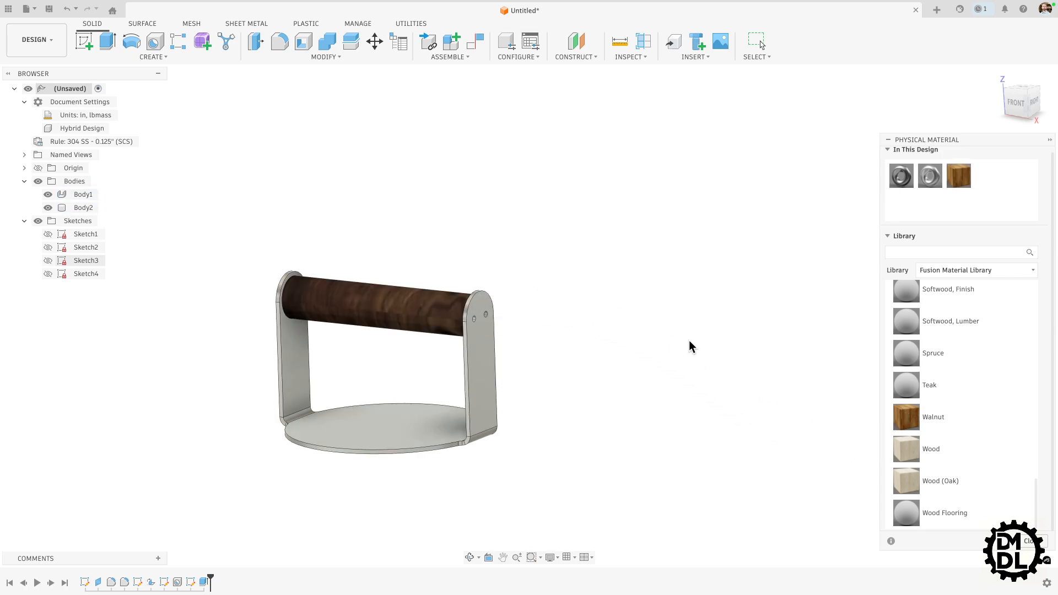
{"action": "scroll", "coordinate": [679, 388], "scroll_direction": "down", "scroll_amount": 3}
{"action": "scroll", "coordinate": [421, 402], "scroll_direction": "up", "scroll_amount": 3}
{"action": "middle_click_drag", "start_coordinate": [475, 369], "coordinate": [595, 342], "text": "shift"}
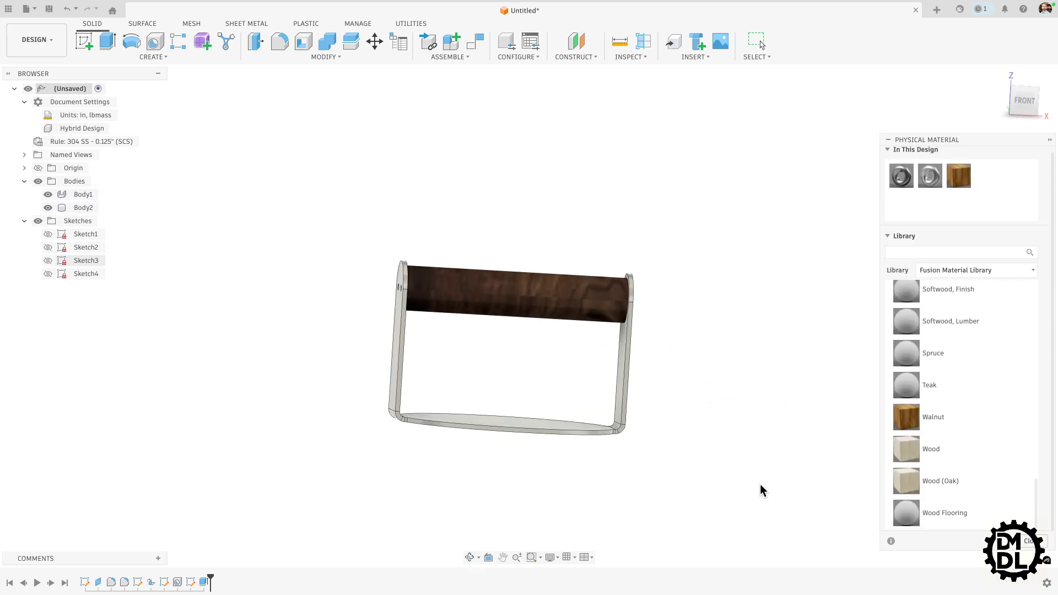
{"action": "left_click", "coordinate": [1028, 540]}
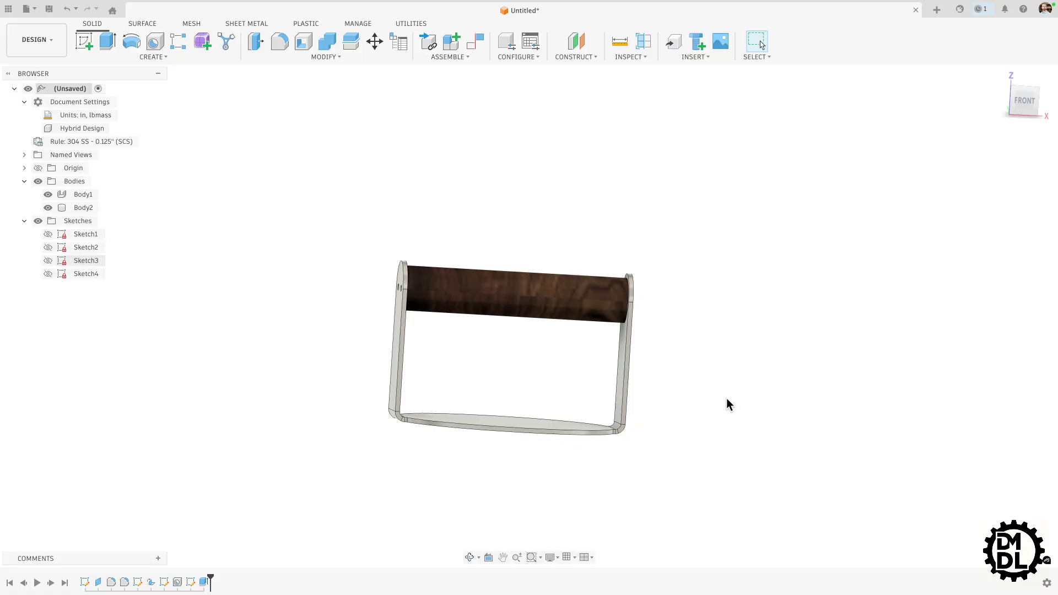
Step: Switch to the Render workspace and examine the steel and walnut finishes with an in-canvas render
{"action": "middle_click_drag", "start_coordinate": [726, 397], "coordinate": [709, 367], "text": "shift"}
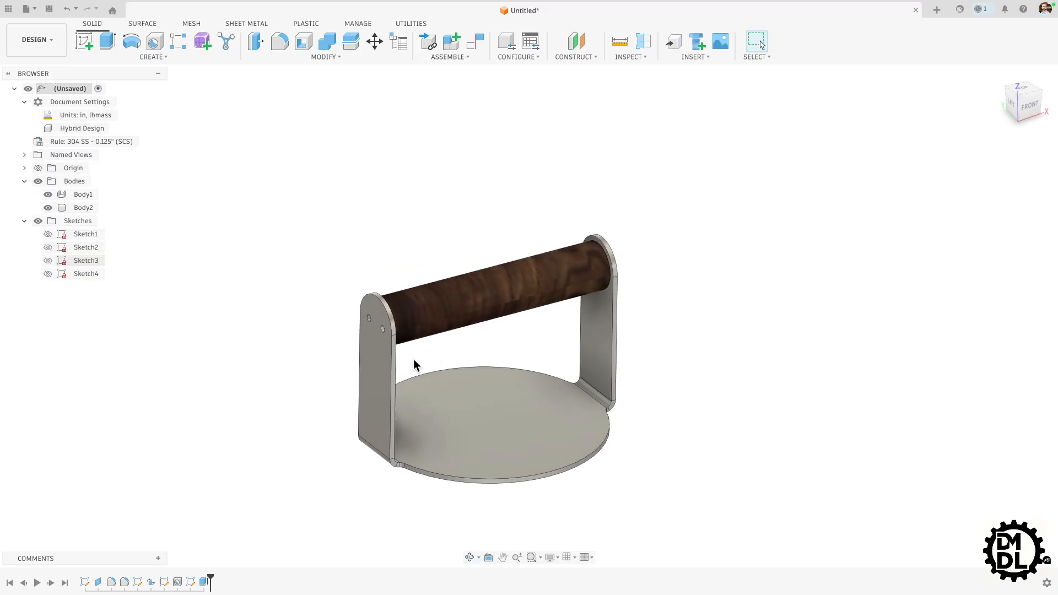
{"action": "key", "text": "F6"}
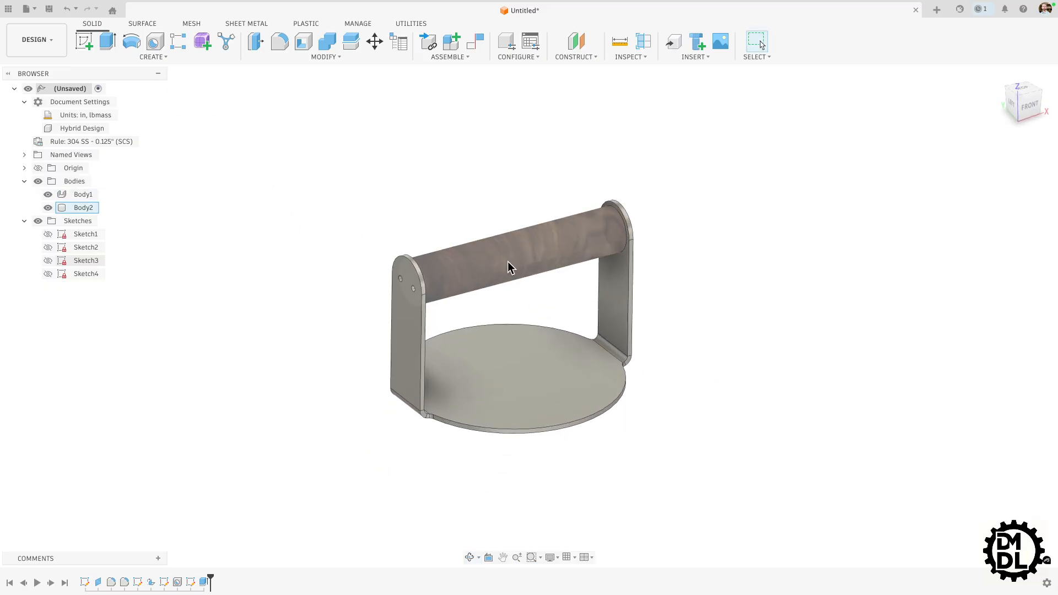
{"action": "left_click", "coordinate": [54, 42]}
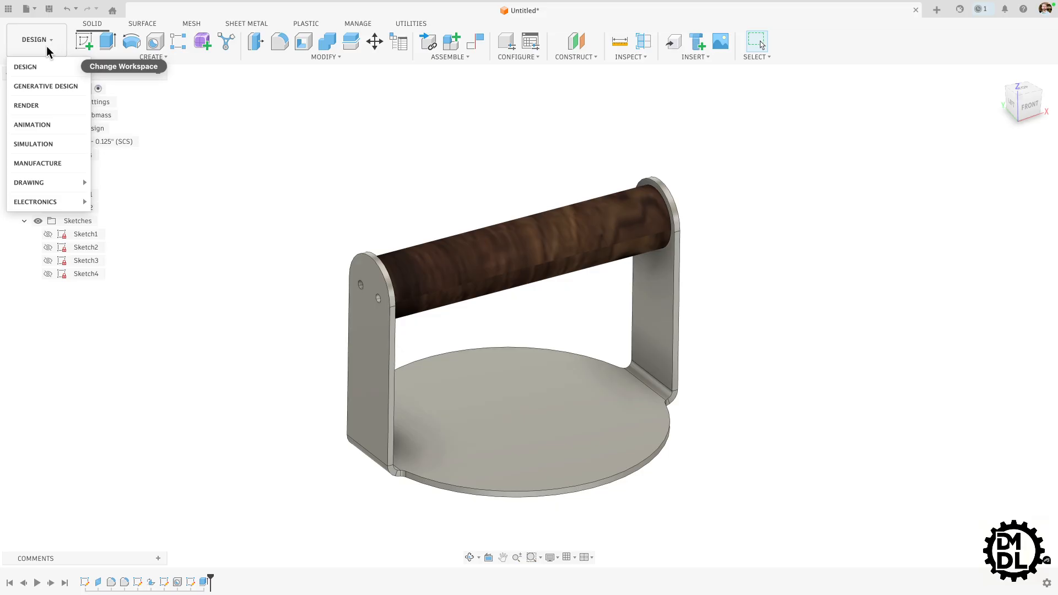
{"action": "left_click", "coordinate": [35, 105]}
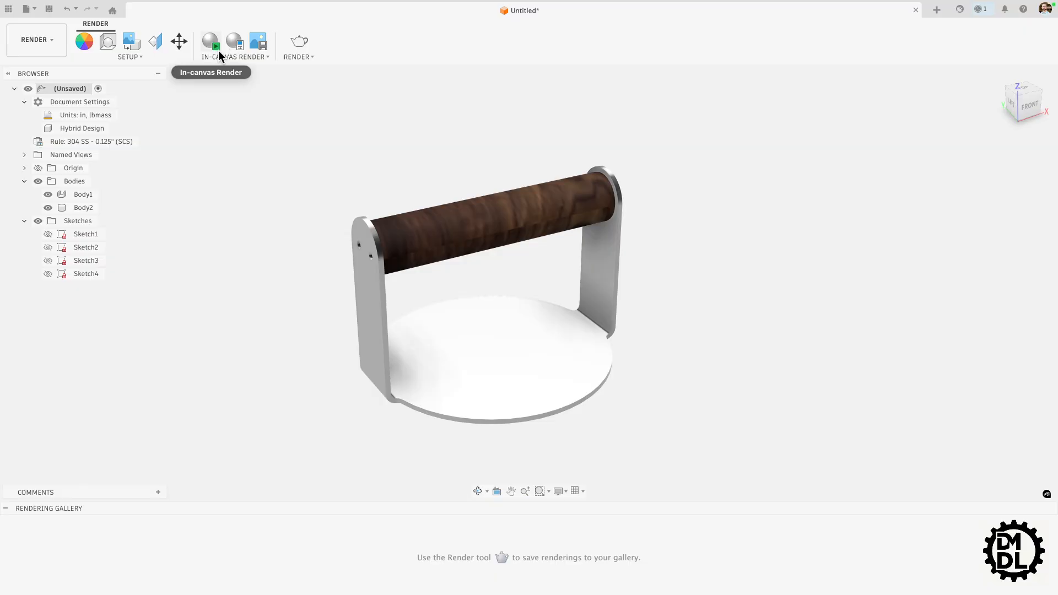
{"action": "left_click", "coordinate": [216, 47]}
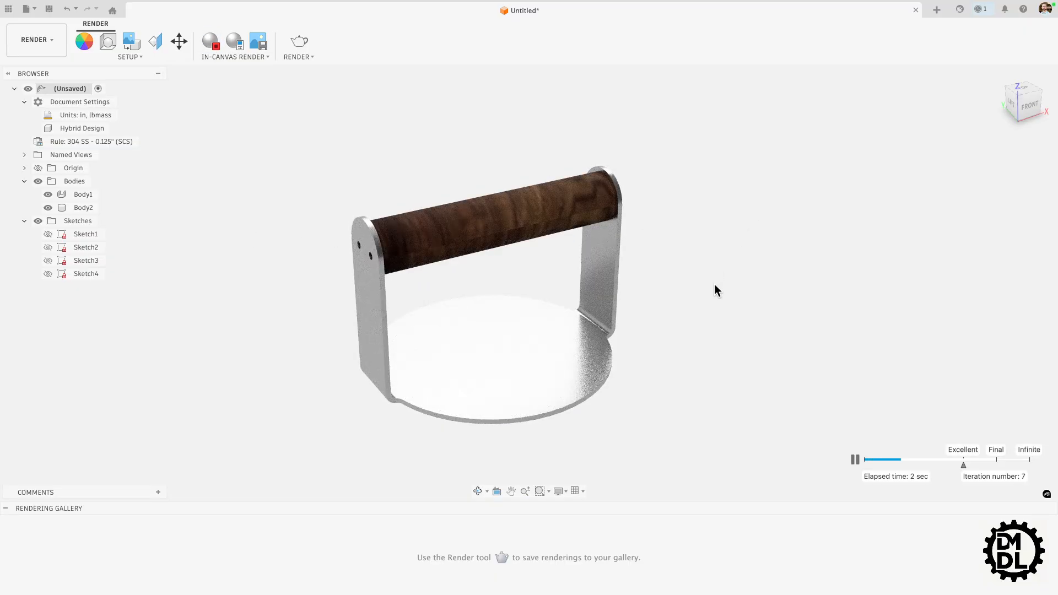
{"action": "middle_click_drag", "start_coordinate": [658, 384], "coordinate": [681, 344], "text": "shift"}
{"action": "middle_click_drag", "start_coordinate": [647, 246], "coordinate": [628, 281], "text": "shift"}
Step: Return from rendering to the Design workspace
{"action": "left_click", "coordinate": [47, 43]}
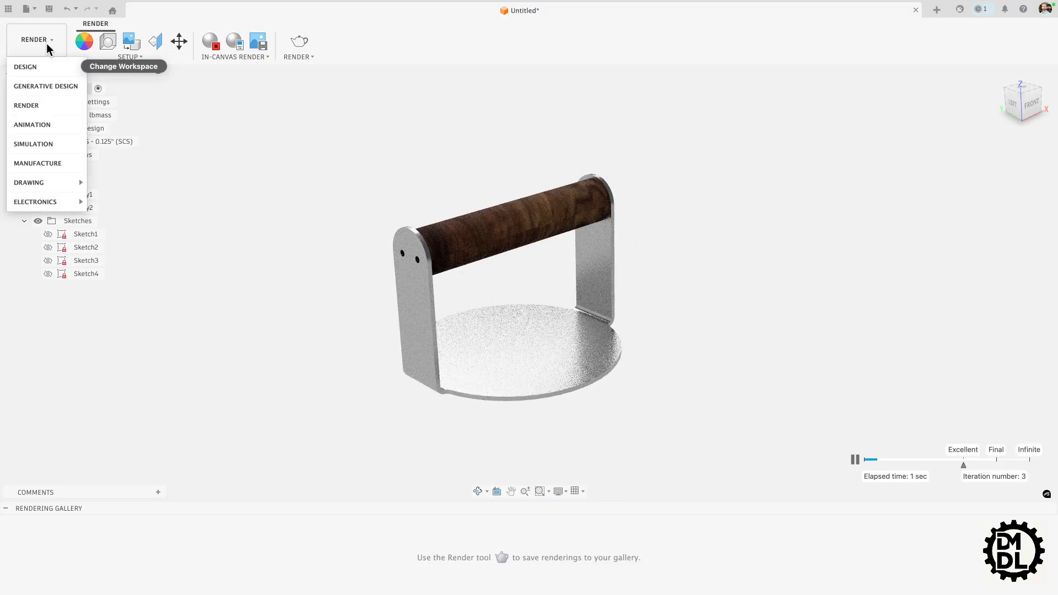
{"action": "left_click", "coordinate": [29, 65]}
{"action": "scroll", "coordinate": [711, 286], "scroll_direction": "down", "scroll_amount": 3}
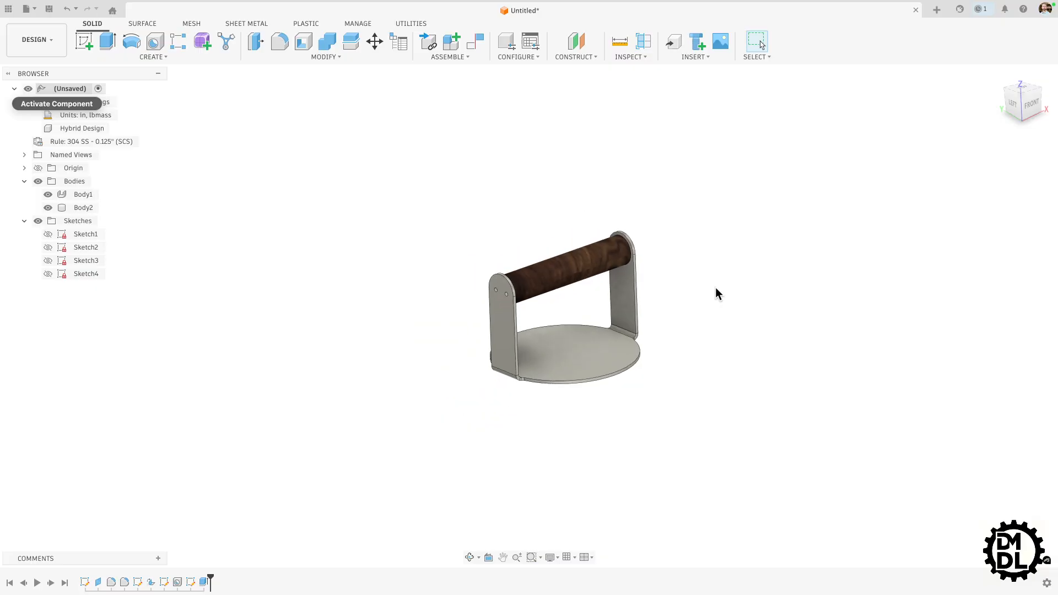
{"action": "scroll", "coordinate": [661, 290], "scroll_direction": "up", "scroll_amount": 4}
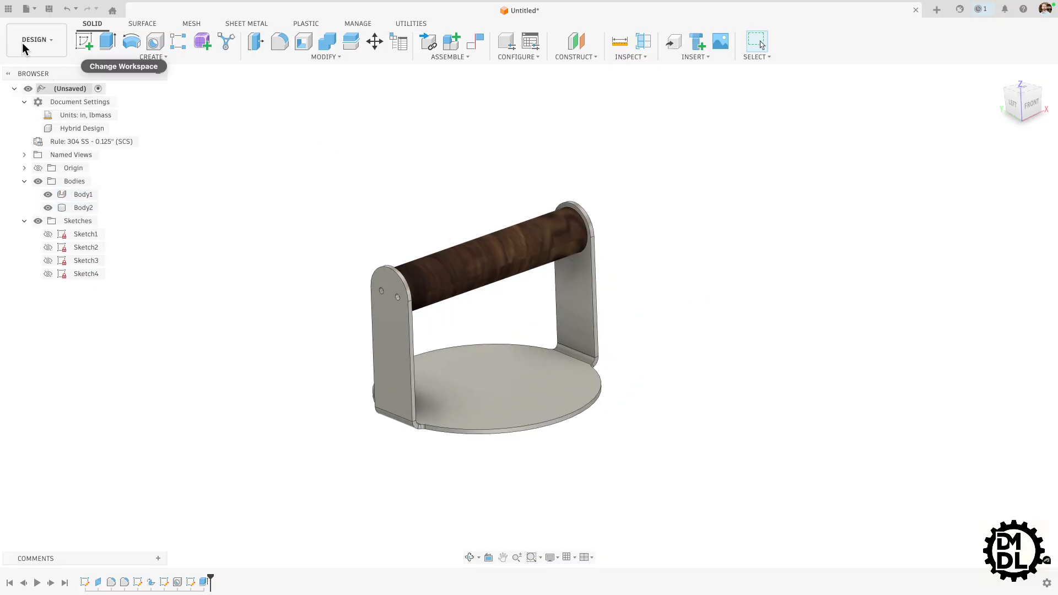
Step: Insert the 93360A220 316 stainless steel screw from the Hardware folder inside YouTube Tutorials into the current design
{"action": "left_click", "coordinate": [7, 11]}
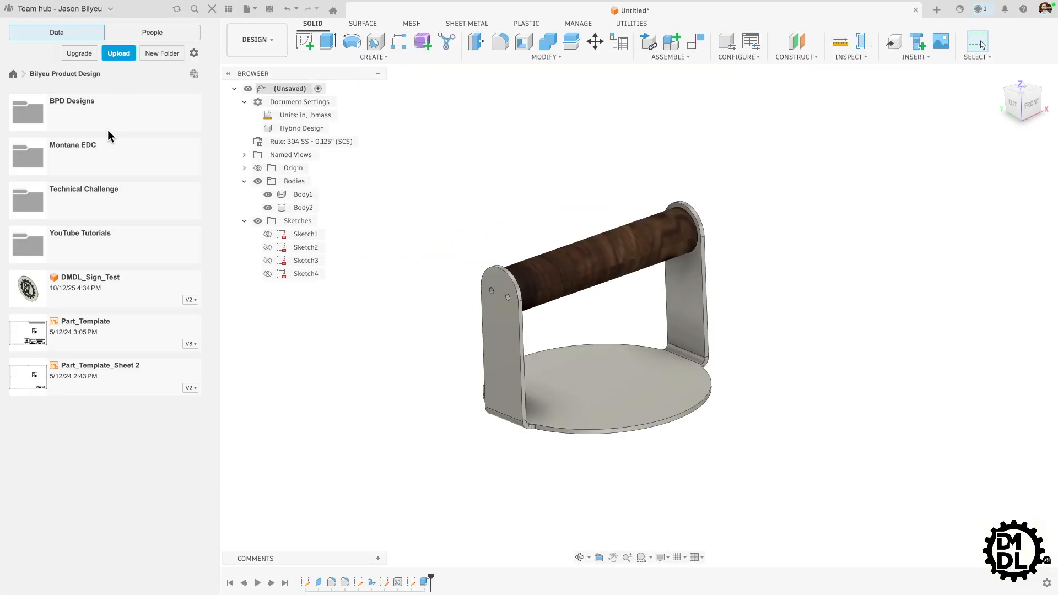
{"action": "left_click", "coordinate": [94, 247]}
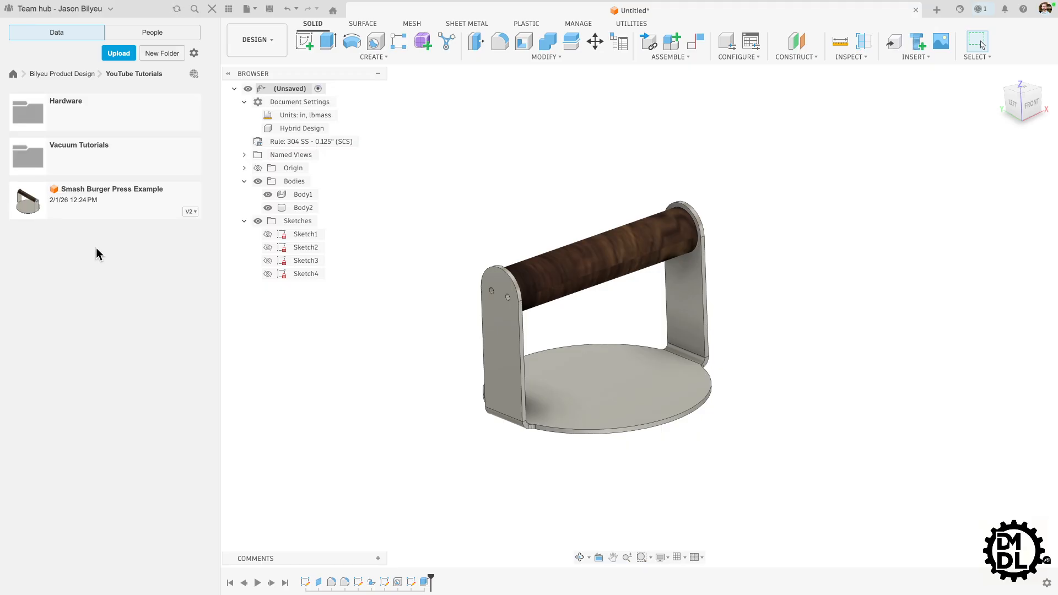
{"action": "left_click", "coordinate": [74, 106]}
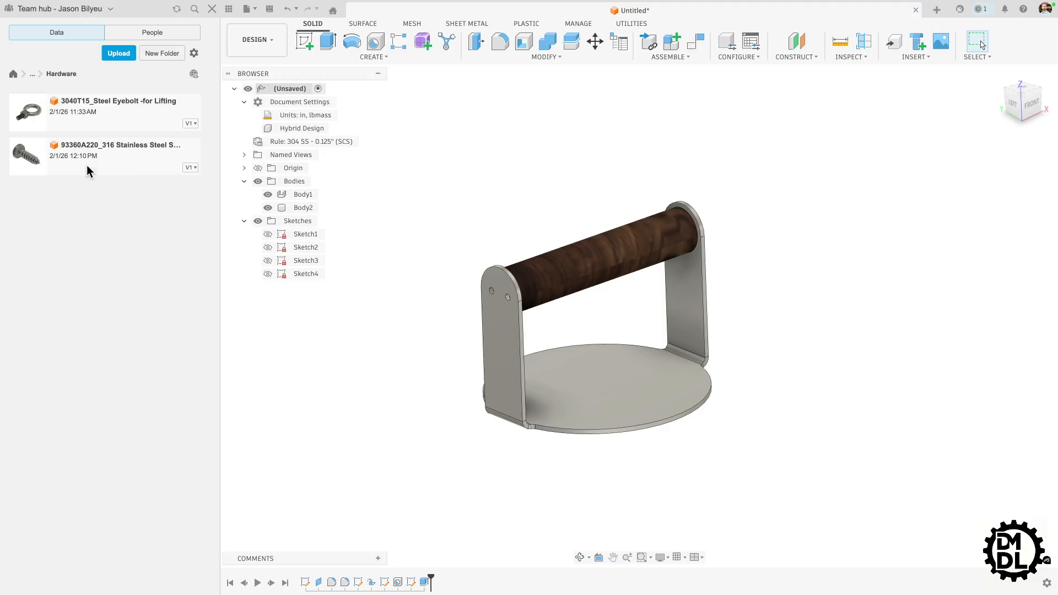
{"action": "right_click", "coordinate": [110, 160]}
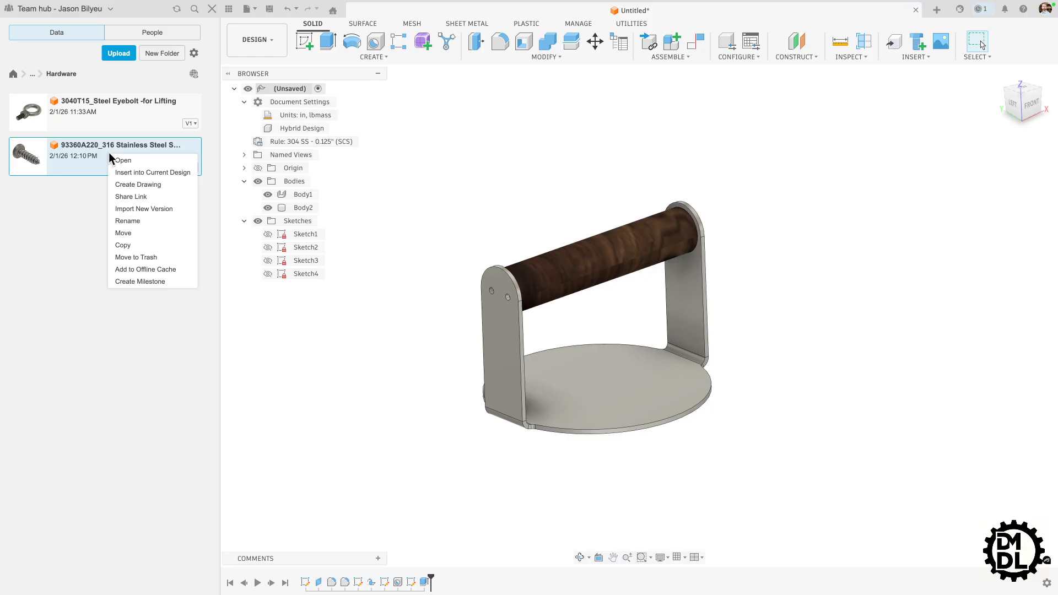
{"action": "left_click", "coordinate": [152, 173]}
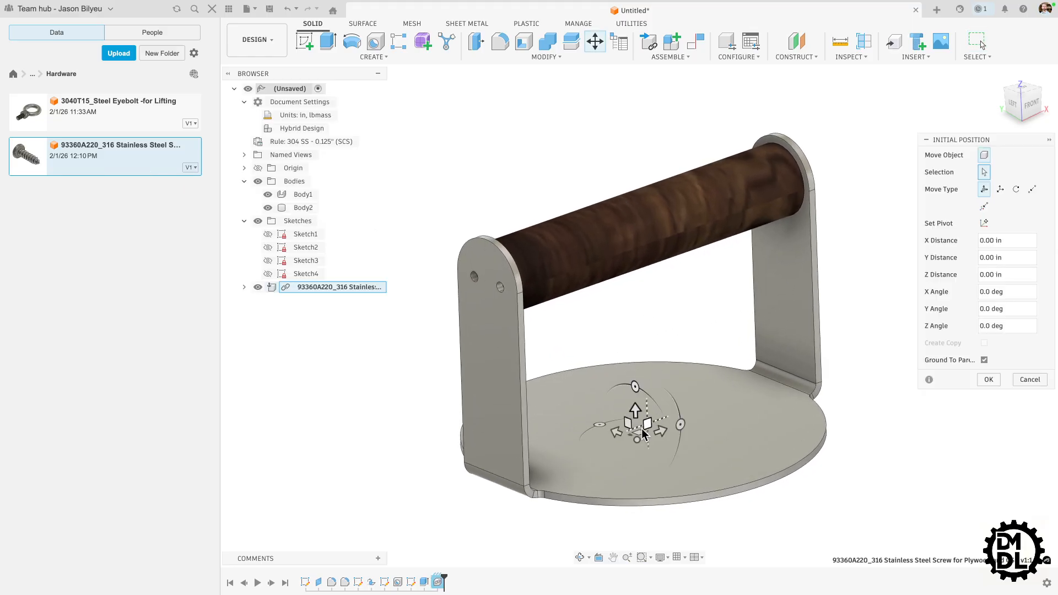
Step: Place the inserted screw 6 in along Y, clear of the part, and close the project data
{"action": "left_click_drag", "start_coordinate": [623, 433], "coordinate": [444, 183]}
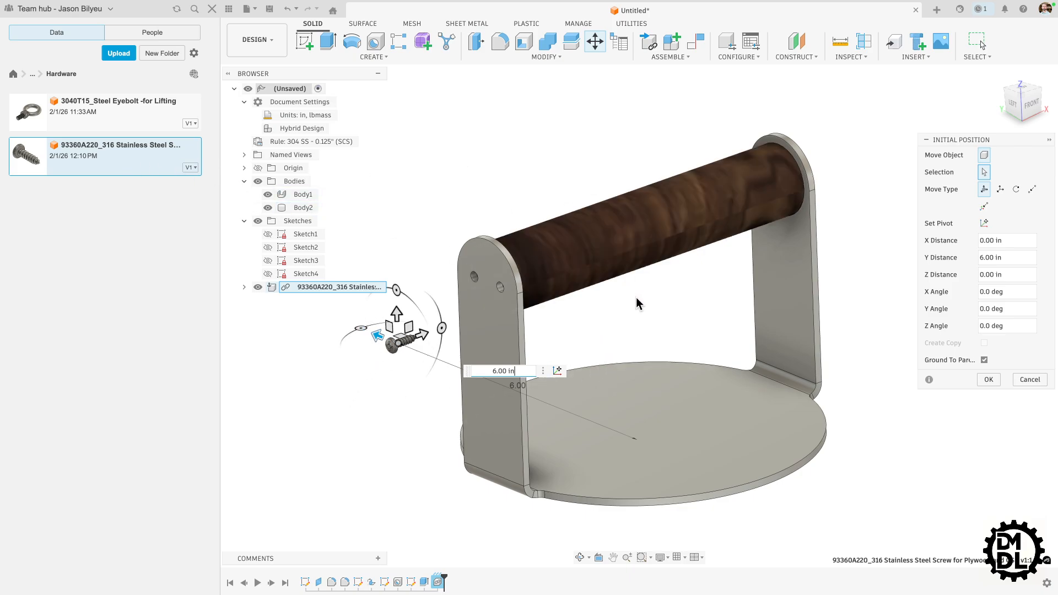
{"action": "left_click", "coordinate": [989, 379]}
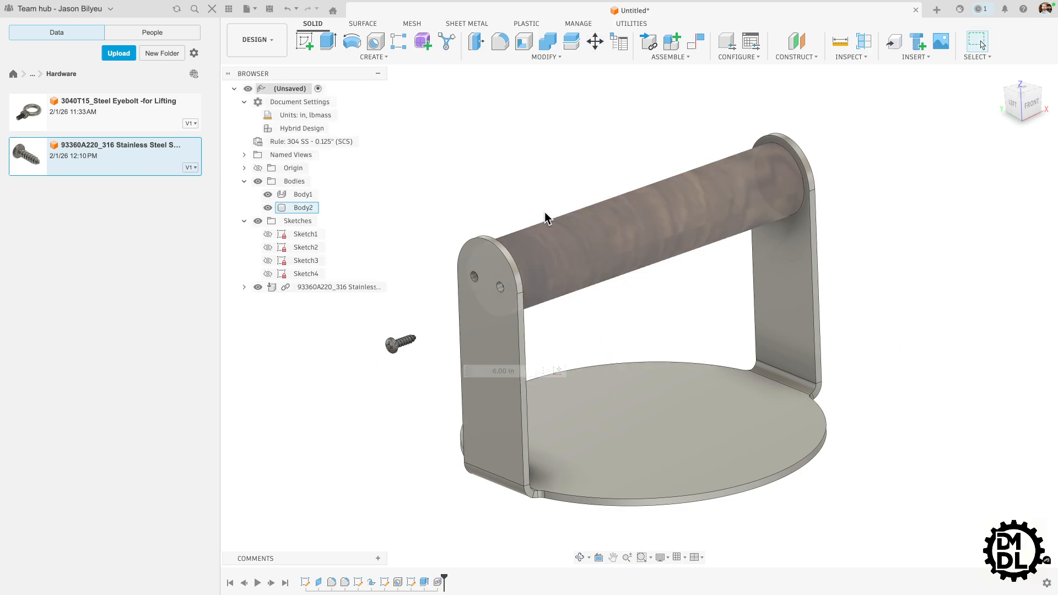
{"action": "left_click", "coordinate": [211, 9]}
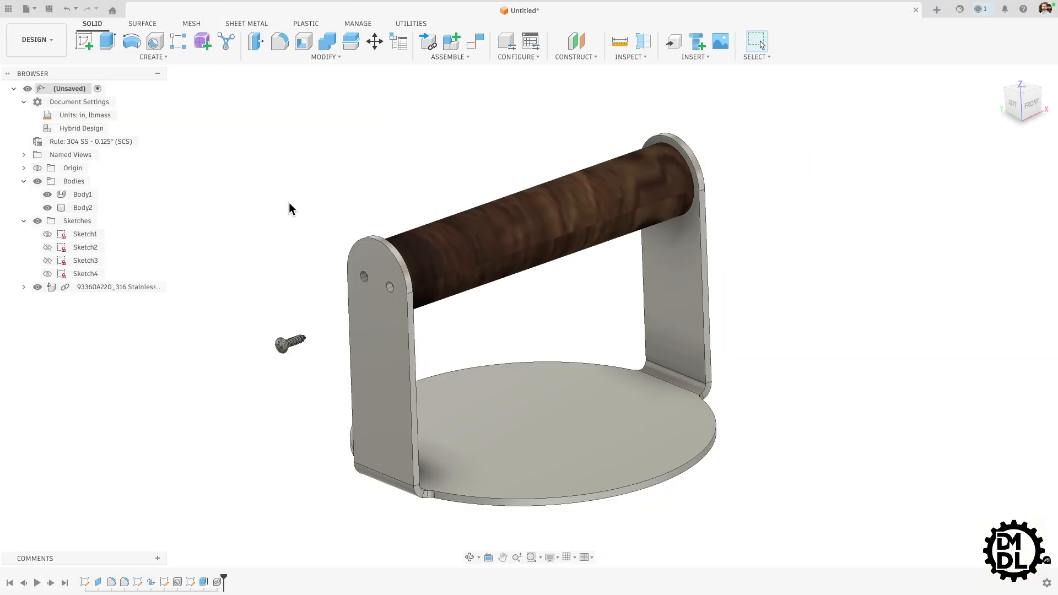
Step: Paste three copies of the screw beside the original, one offset 1 in along Y, one farther along Y, and one 1.2 in up along Z
{"action": "left_click", "coordinate": [114, 289]}
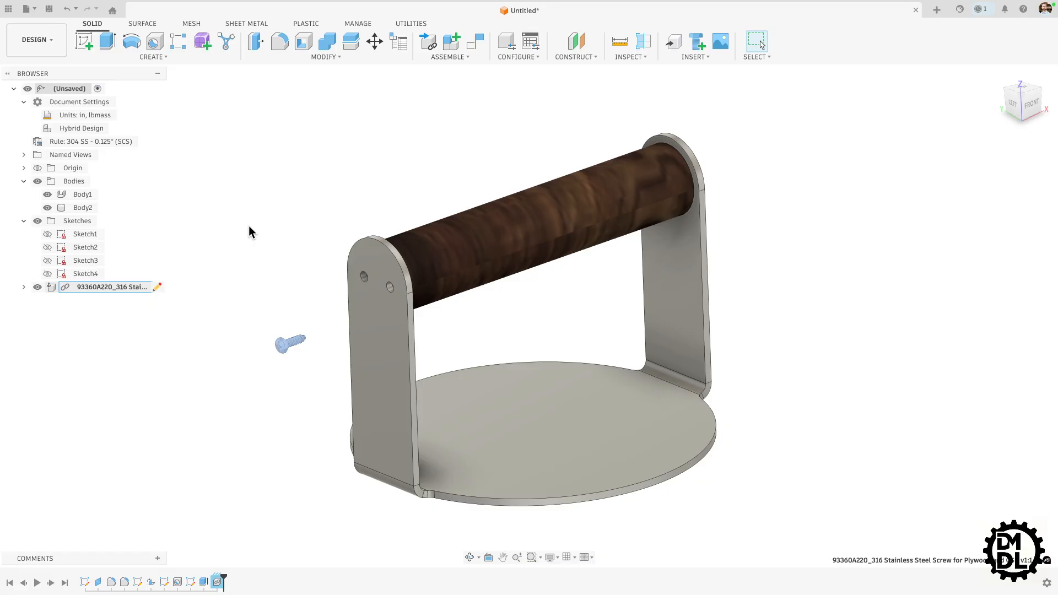
{"action": "key", "text": "ctrl+v"}
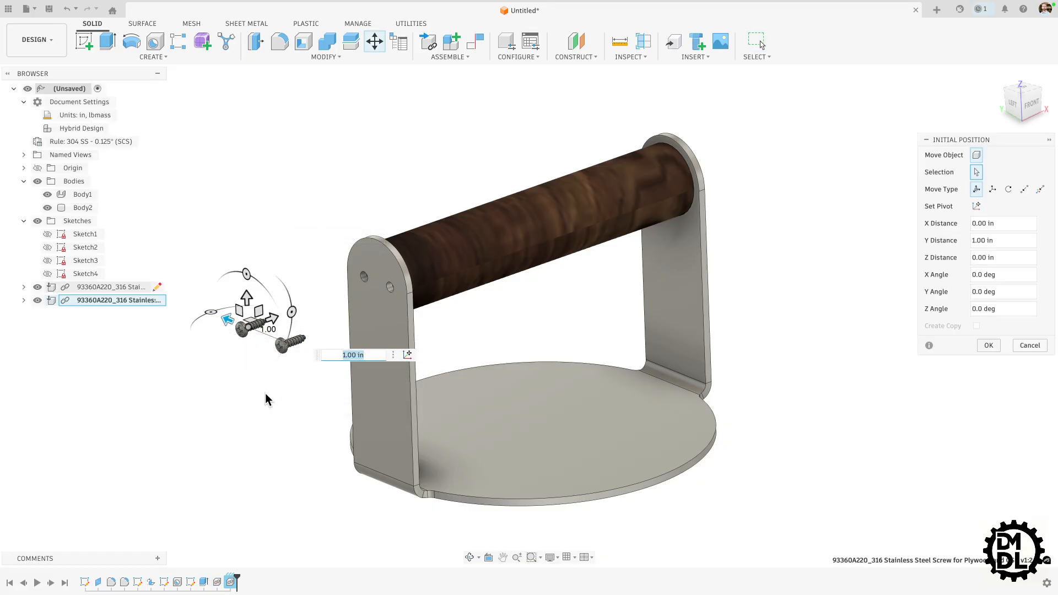
{"action": "key", "text": "Return"}
{"action": "key", "text": "ctrl+v"}
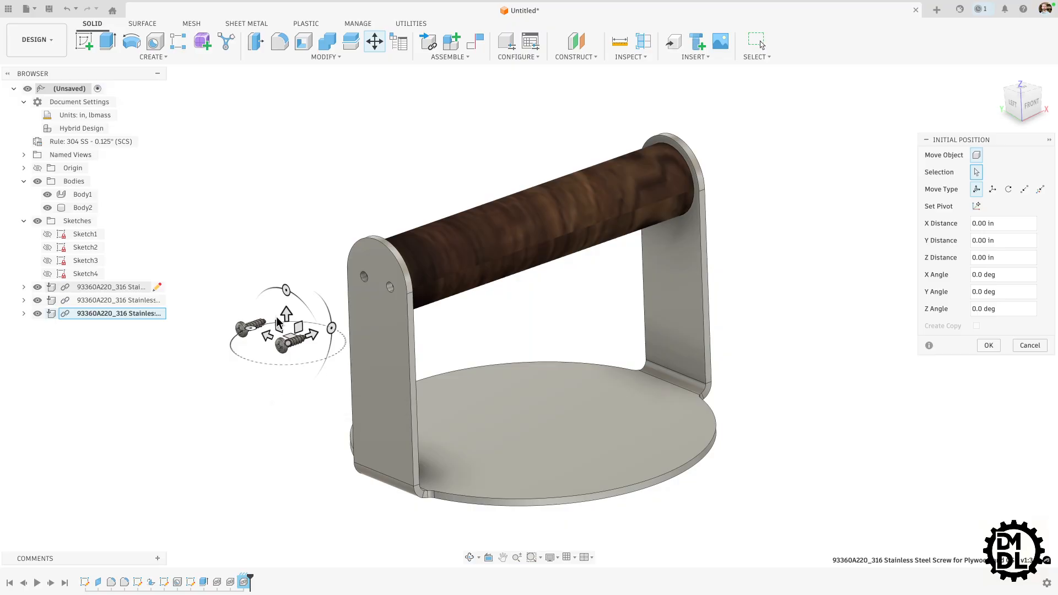
{"action": "key", "text": "Return"}
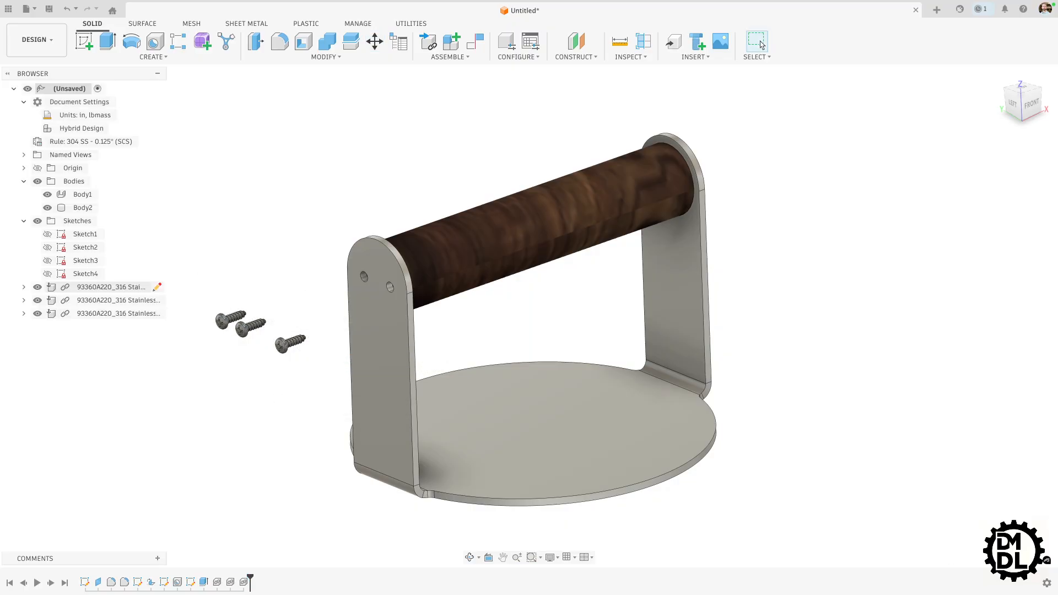
{"action": "key", "text": "ctrl+v"}
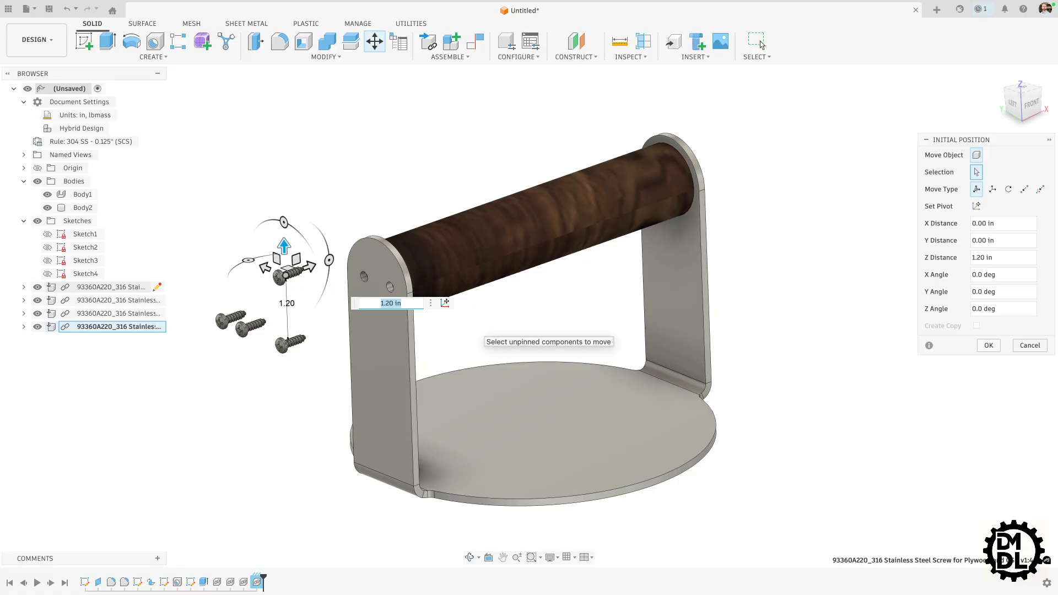
{"action": "key", "text": "Return"}
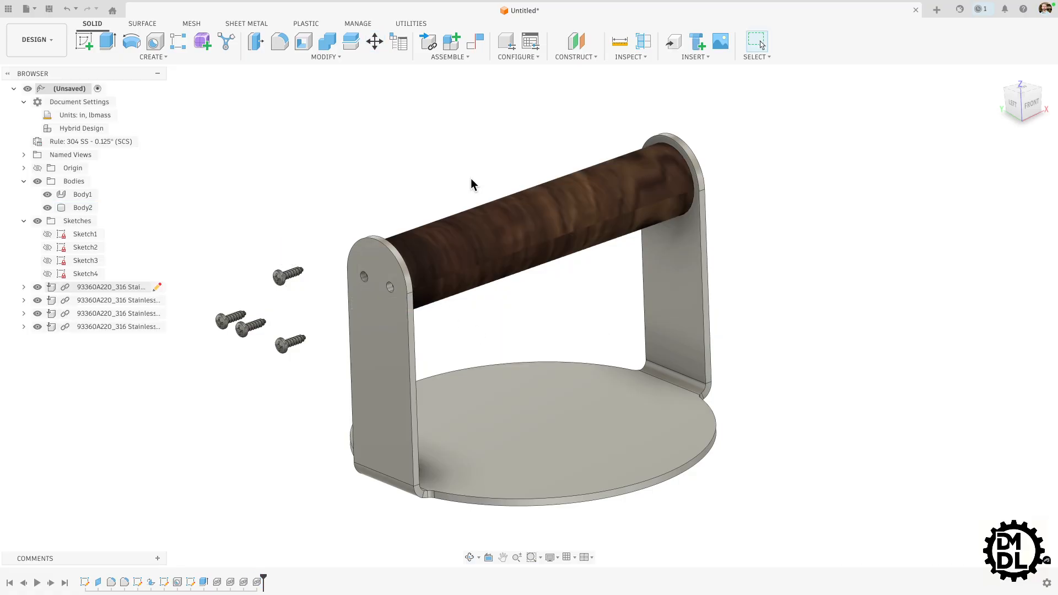
Step: Joint the underside of one screw's head to the rear hole on the outer face of the left upright
{"action": "left_click", "coordinate": [458, 57]}
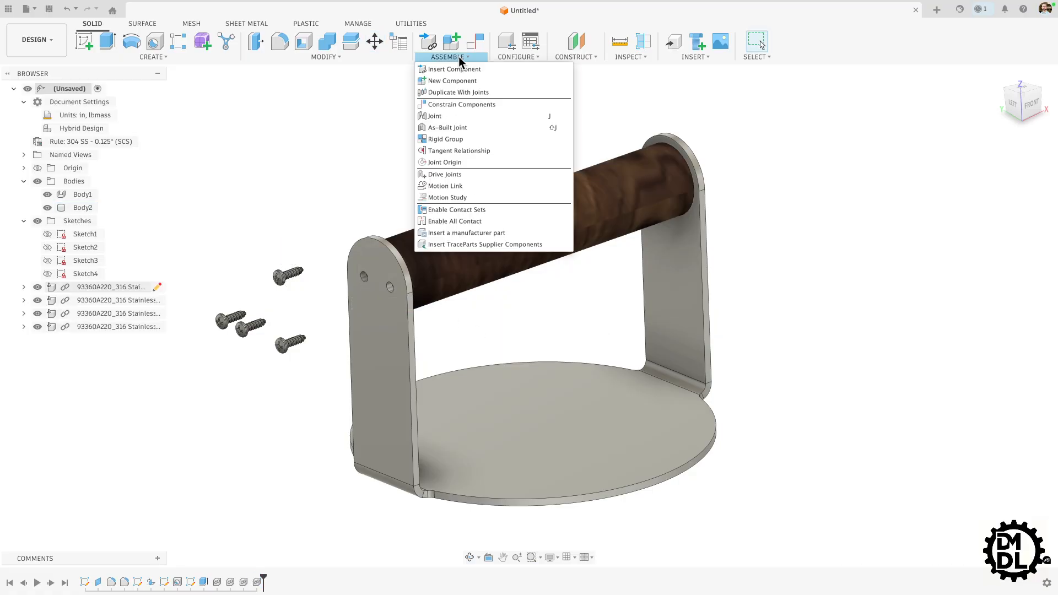
{"action": "left_click", "coordinate": [435, 116]}
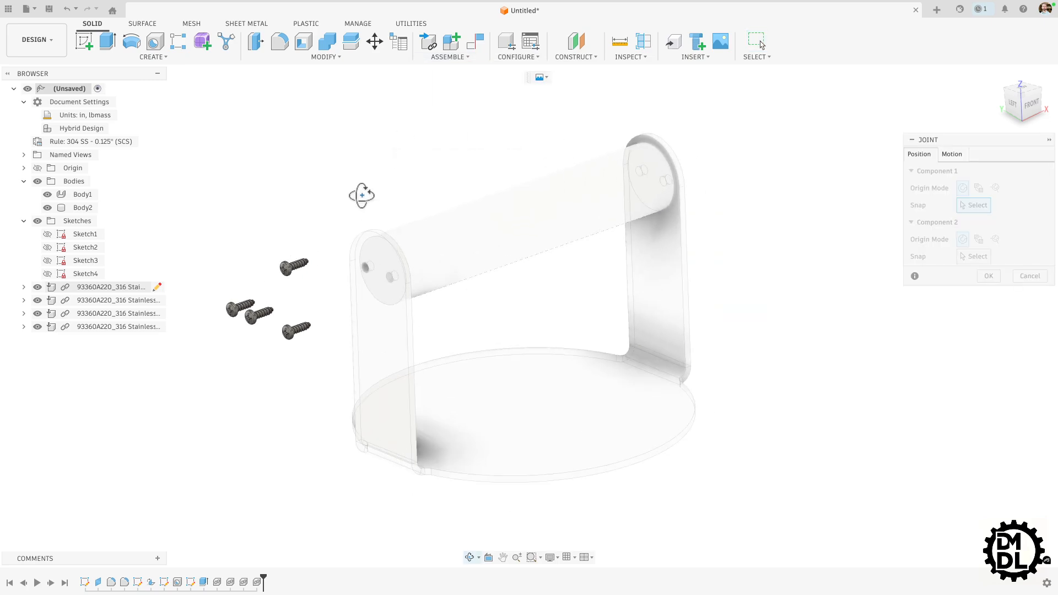
{"action": "middle_click_drag", "start_coordinate": [362, 195], "coordinate": [332, 216], "text": "shift"}
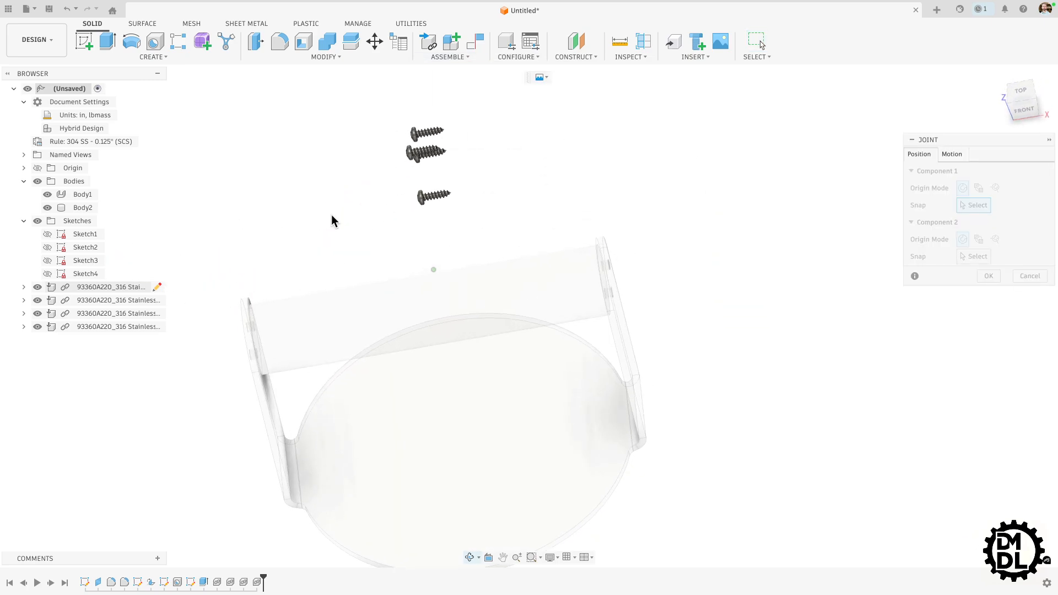
{"action": "scroll", "coordinate": [405, 167], "scroll_direction": "up", "scroll_amount": 10}
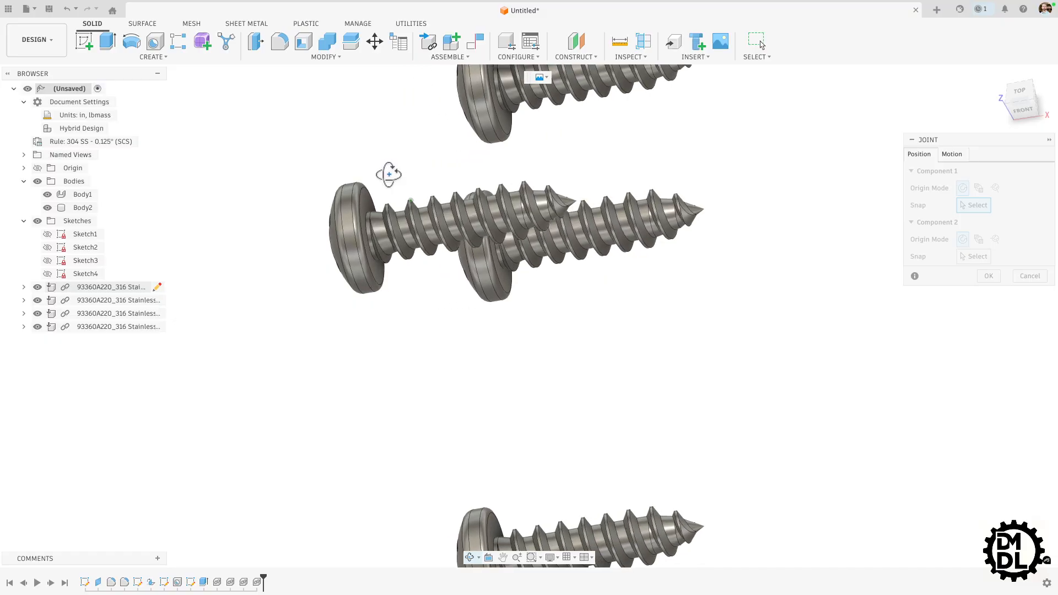
{"action": "scroll", "coordinate": [389, 174], "scroll_direction": "up", "scroll_amount": 5}
{"action": "left_click", "coordinate": [368, 243]}
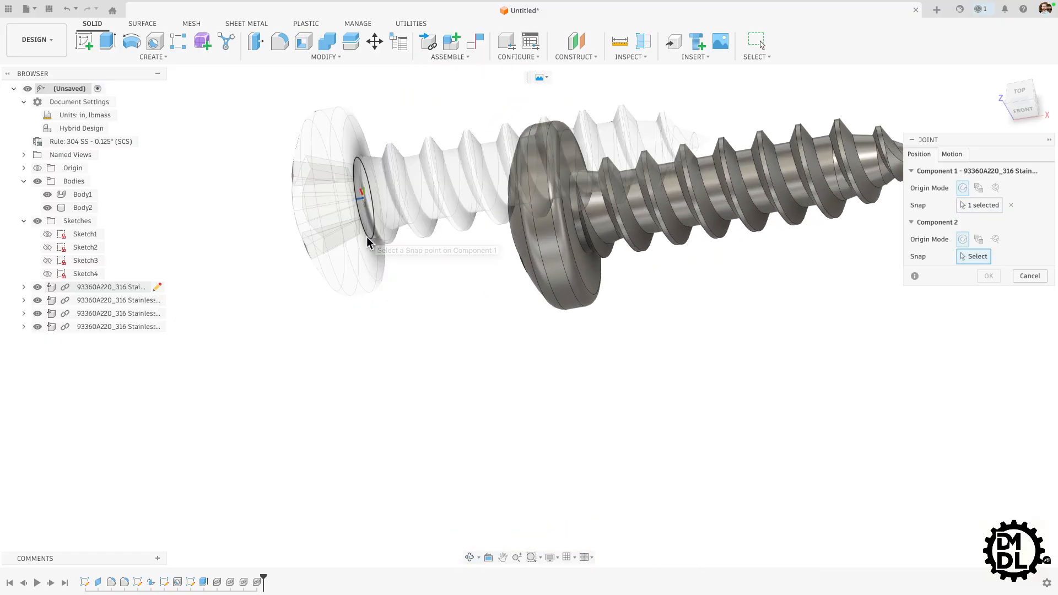
{"action": "scroll", "coordinate": [368, 243], "scroll_direction": "down", "scroll_amount": 15}
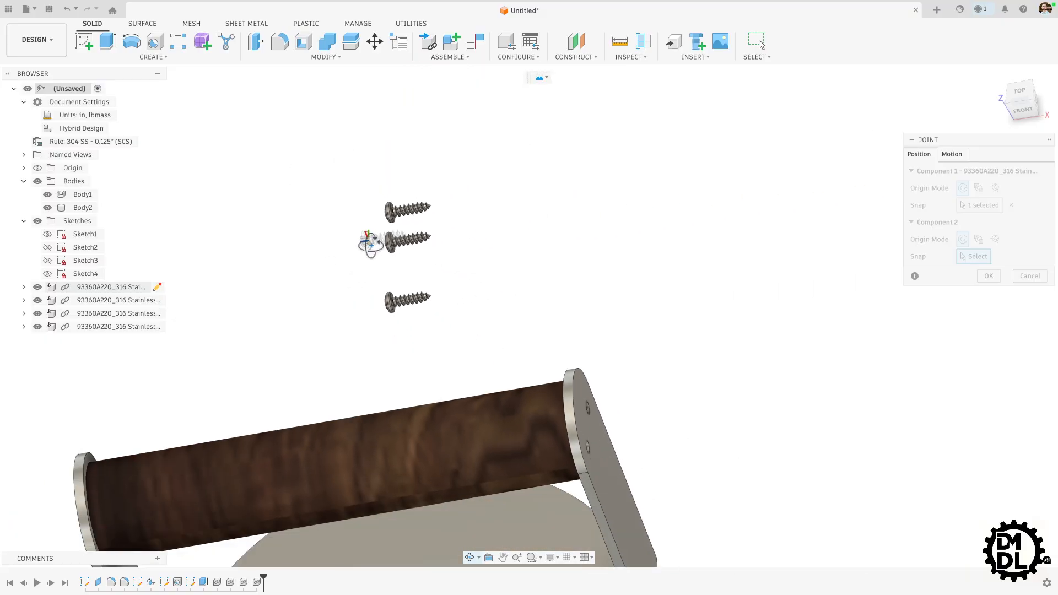
{"action": "scroll", "coordinate": [312, 354], "scroll_direction": "up", "scroll_amount": 10}
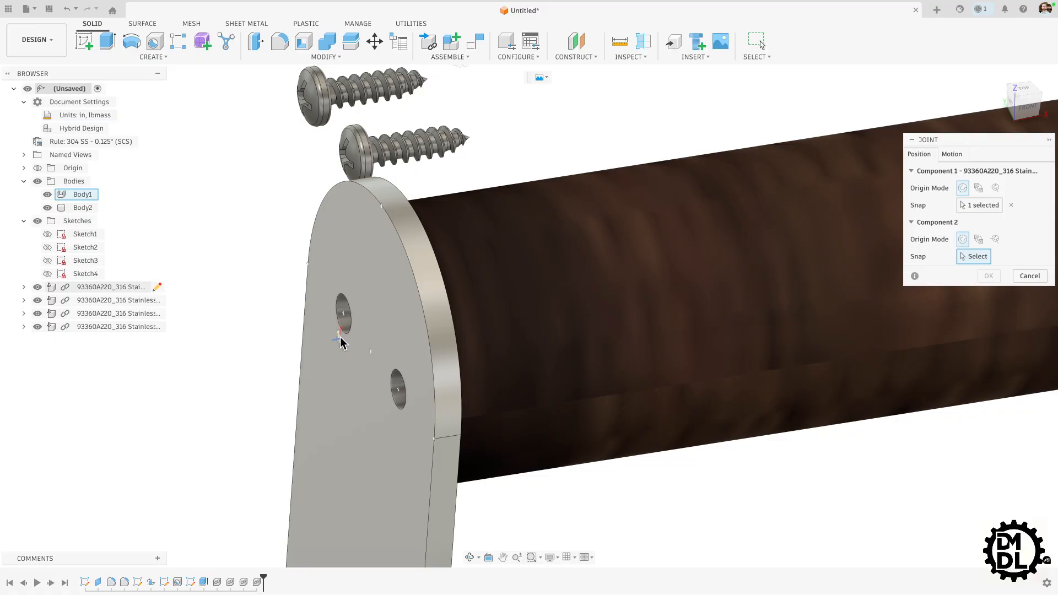
{"action": "left_click", "coordinate": [344, 337]}
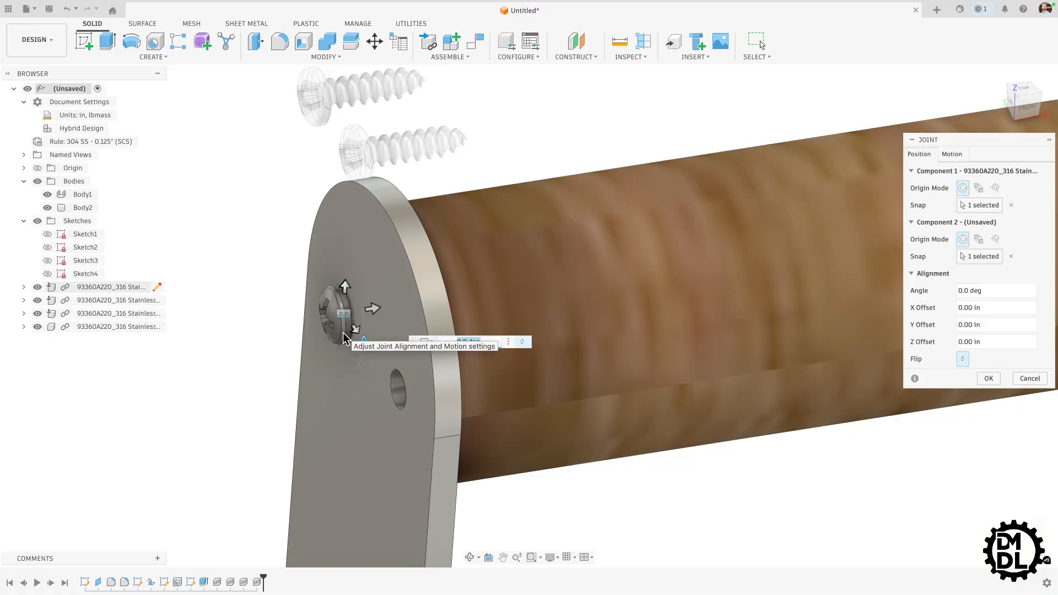
{"action": "left_click", "coordinate": [987, 378]}
Step: Joint a second screw, by the underside of its head, to the front hole on the left upright's outer face
{"action": "scroll", "coordinate": [488, 207], "scroll_direction": "down", "scroll_amount": 5}
{"action": "scroll", "coordinate": [475, 171], "scroll_direction": "up", "scroll_amount": 2}
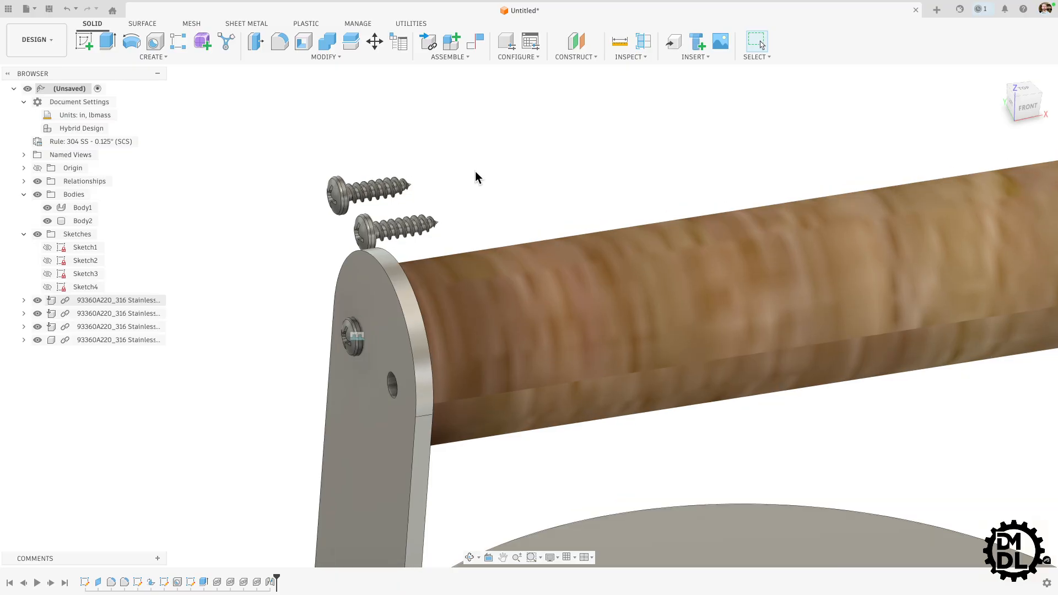
{"action": "scroll", "coordinate": [475, 170], "scroll_direction": "down", "scroll_amount": 5}
{"action": "mouse_move", "coordinate": [471, 171]}
{"action": "middle_mouse_down", "text": "shift"}
{"action": "mouse_move", "coordinate": [487, 147]}
{"action": "mouse_move", "coordinate": [474, 166]}
{"action": "middle_mouse_up", "text": "shift"}
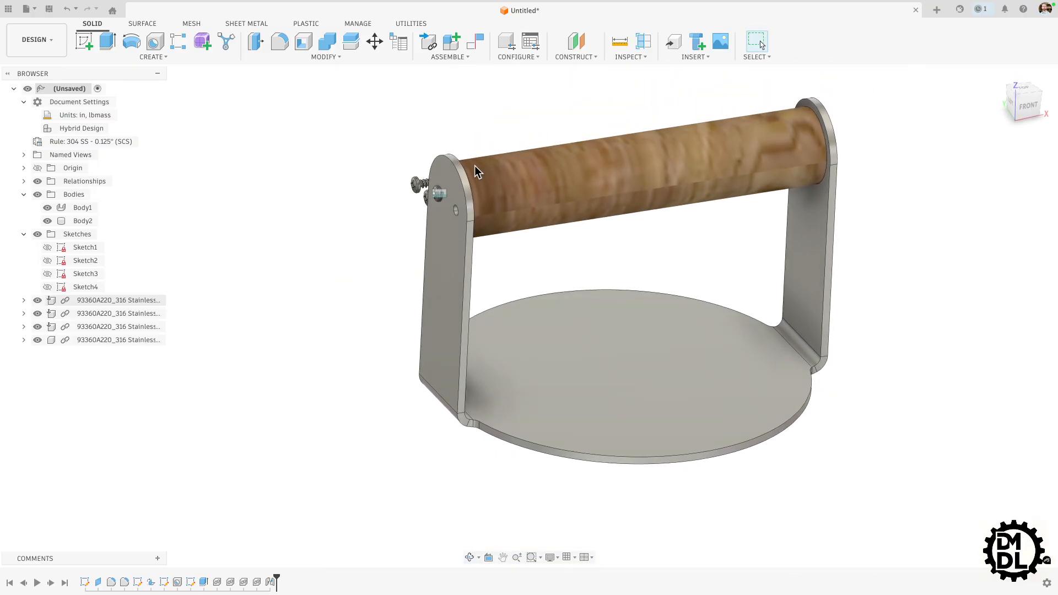
{"action": "key", "text": "j"}
{"action": "middle_click_drag", "start_coordinate": [425, 120], "coordinate": [392, 133], "text": "shift"}
{"action": "scroll", "coordinate": [680, 166], "scroll_direction": "down", "scroll_amount": 1}
{"action": "scroll", "coordinate": [366, 246], "scroll_direction": "down", "scroll_amount": 4}
{"action": "scroll", "coordinate": [545, 165], "scroll_direction": "up", "scroll_amount": 9}
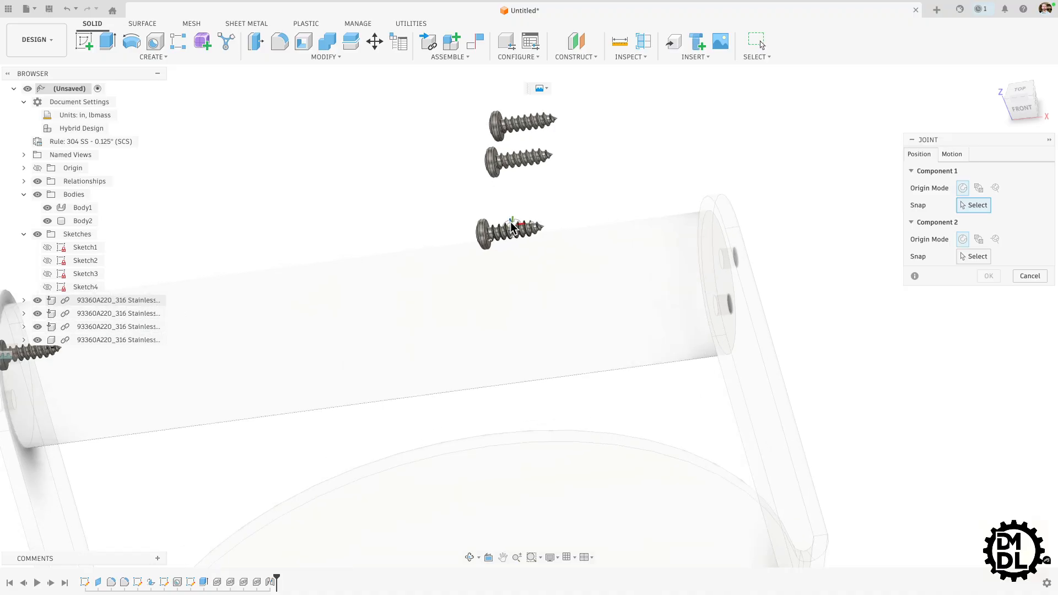
{"action": "scroll", "coordinate": [512, 225], "scroll_direction": "up", "scroll_amount": 10}
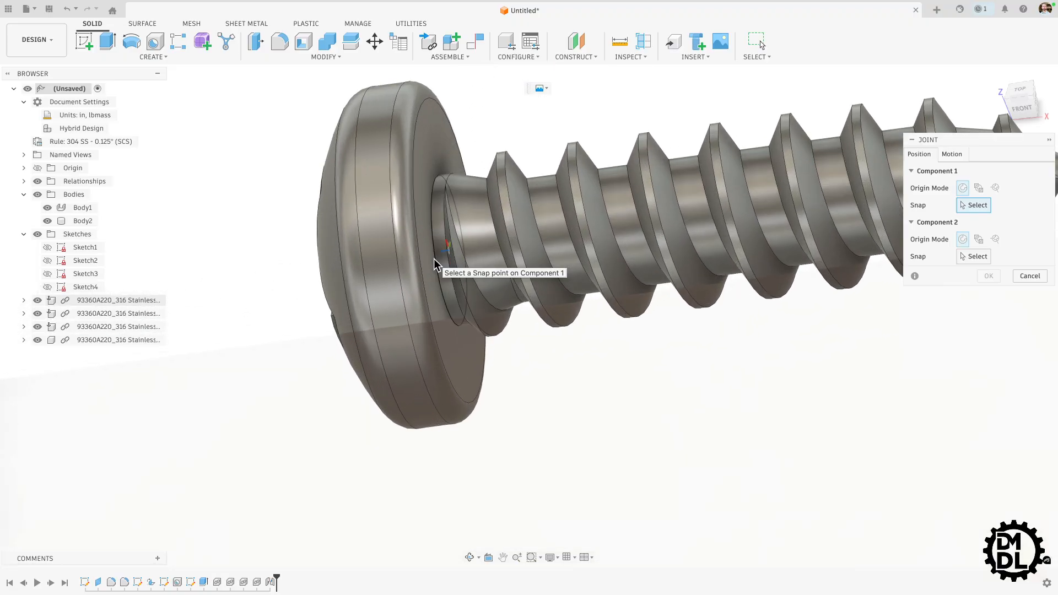
{"action": "left_click", "coordinate": [434, 264]}
{"action": "scroll", "coordinate": [434, 260], "scroll_direction": "down", "scroll_amount": 8}
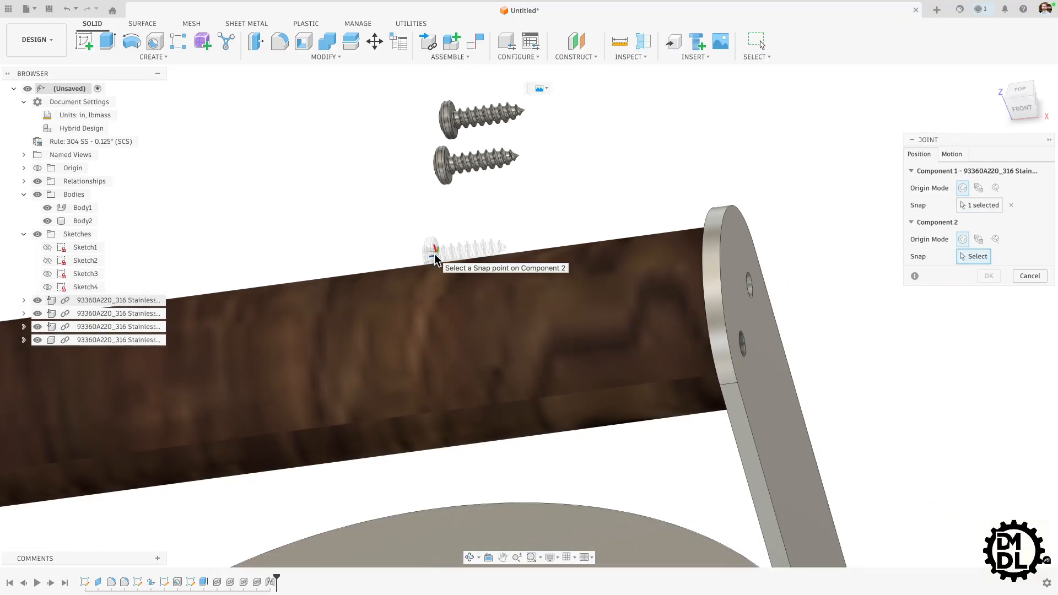
{"action": "scroll", "coordinate": [435, 258], "scroll_direction": "down", "scroll_amount": 5}
{"action": "middle_click_drag", "start_coordinate": [435, 259], "coordinate": [408, 286], "text": "shift"}
{"action": "scroll", "coordinate": [477, 238], "scroll_direction": "up", "scroll_amount": 7}
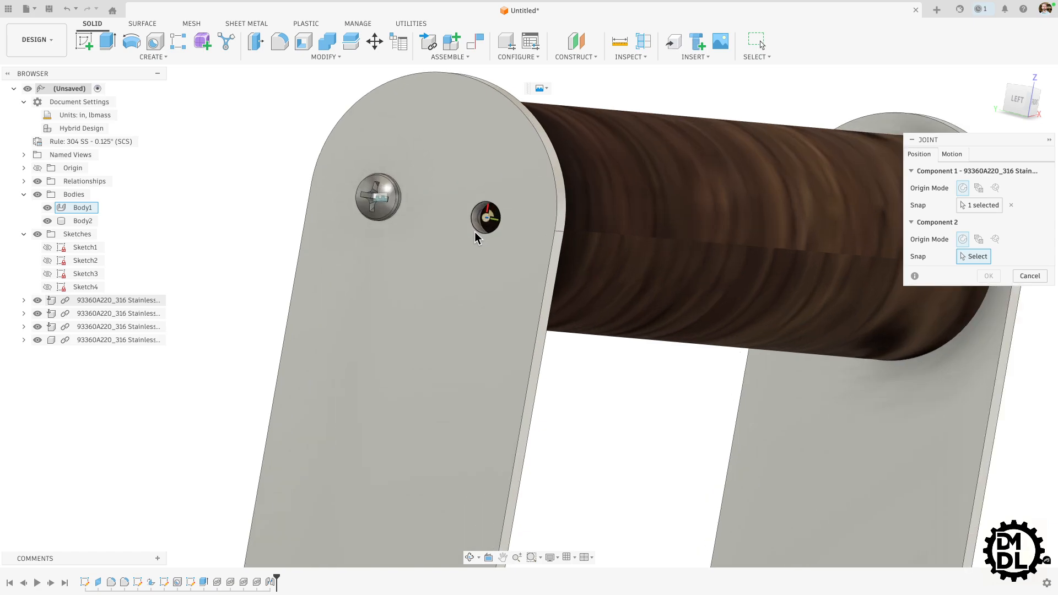
{"action": "left_click", "coordinate": [477, 238]}
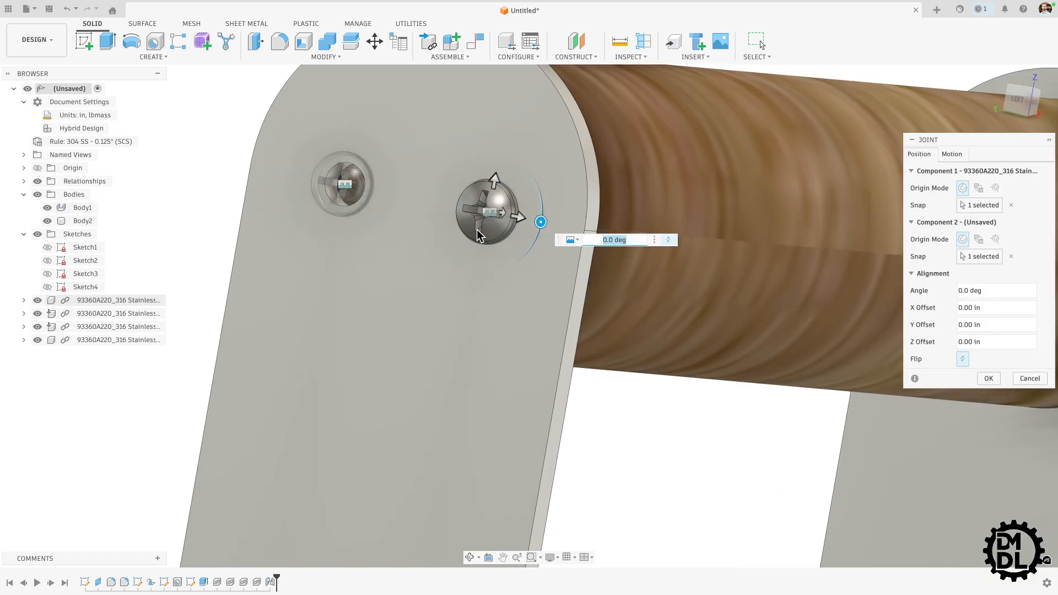
{"action": "left_click", "coordinate": [989, 378]}
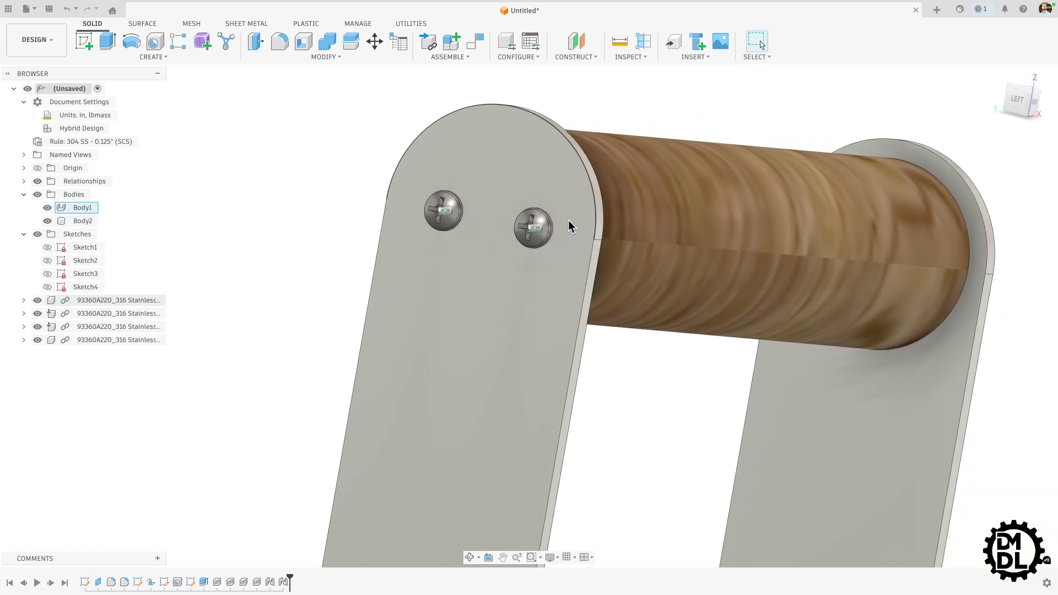
Step: Joint a third screw to the rear hole of the right upright, flipped so its head sits on the outer face
{"action": "key", "text": "j"}
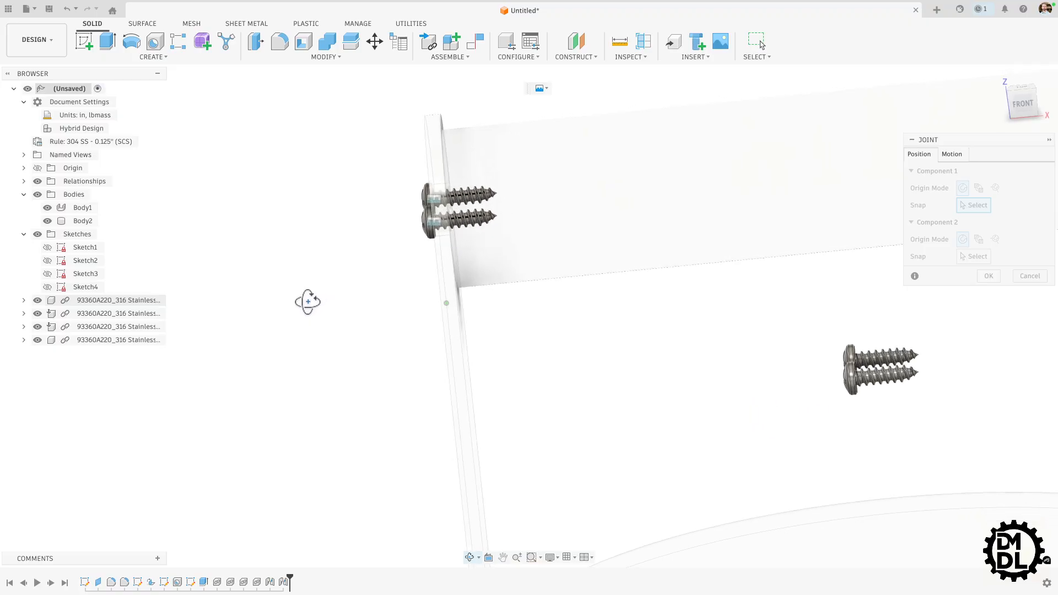
{"action": "scroll", "coordinate": [677, 338], "scroll_direction": "up", "scroll_amount": 3}
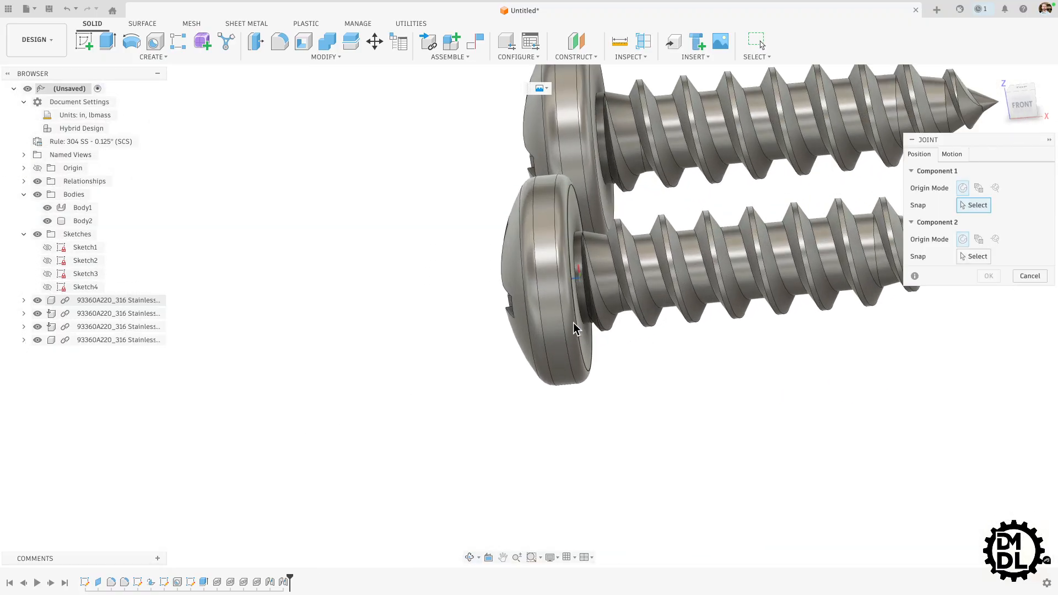
{"action": "left_click", "coordinate": [581, 318]}
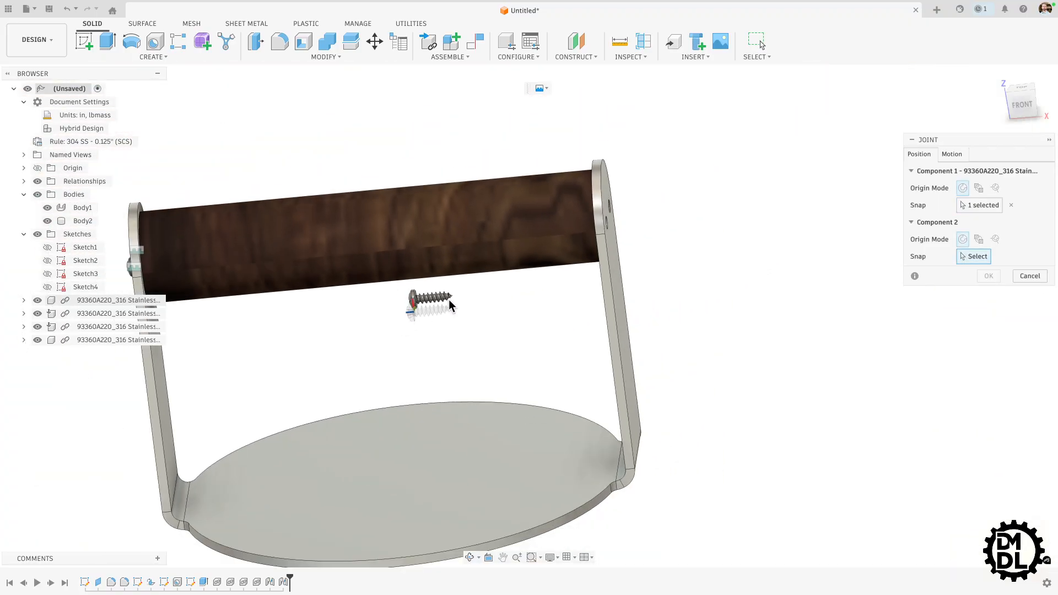
{"action": "middle_click_drag", "start_coordinate": [421, 298], "coordinate": [579, 229], "text": "shift"}
{"action": "scroll", "coordinate": [518, 228], "scroll_direction": "up", "scroll_amount": 5}
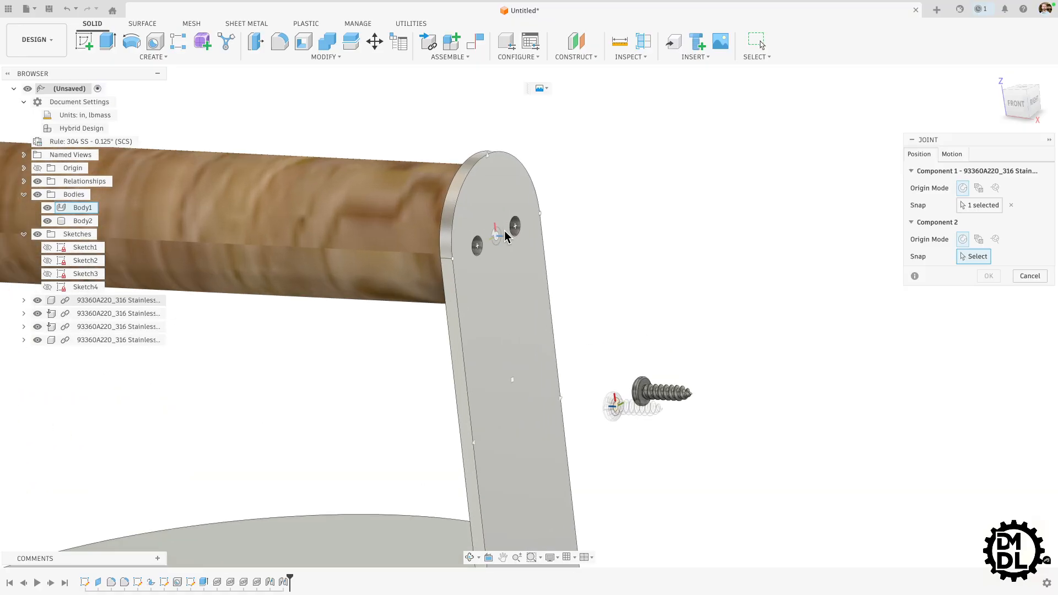
{"action": "left_click", "coordinate": [518, 235]}
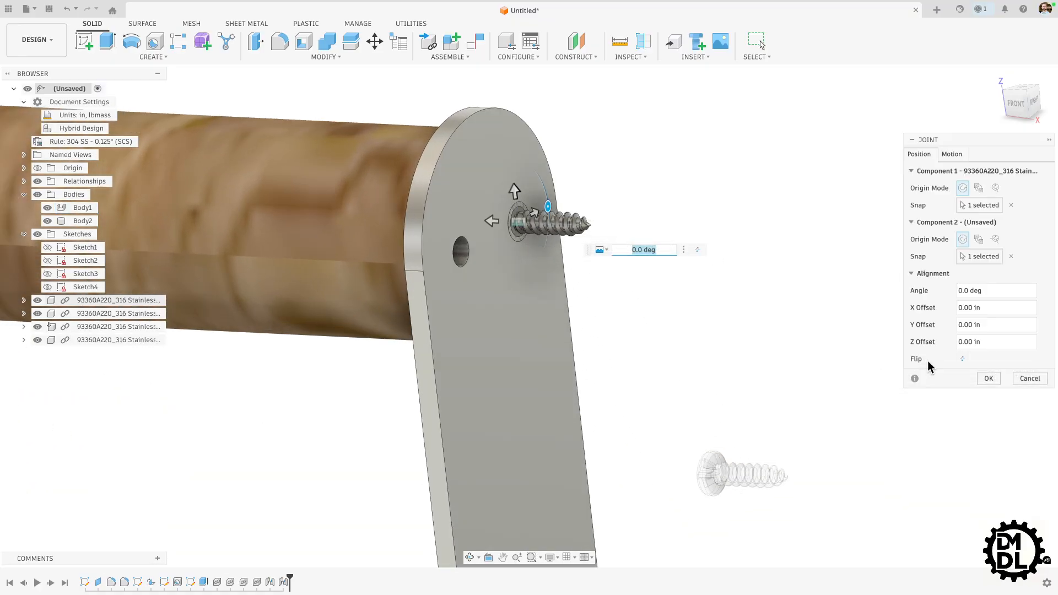
{"action": "left_click", "coordinate": [963, 358]}
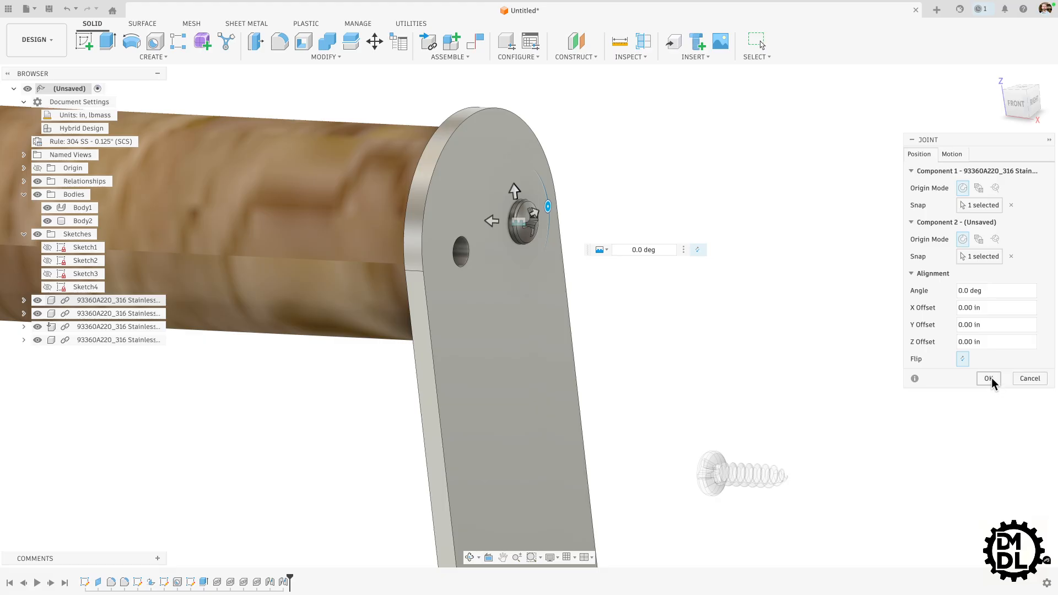
{"action": "left_click", "coordinate": [988, 378]}
Step: Joint the last screw to the front hole of the right upright, flipped so its head sits on the outer face
{"action": "scroll", "coordinate": [742, 474], "scroll_direction": "down", "scroll_amount": 4}
{"action": "key", "text": "j"}
{"action": "scroll", "coordinate": [724, 430], "scroll_direction": "up", "scroll_amount": 6}
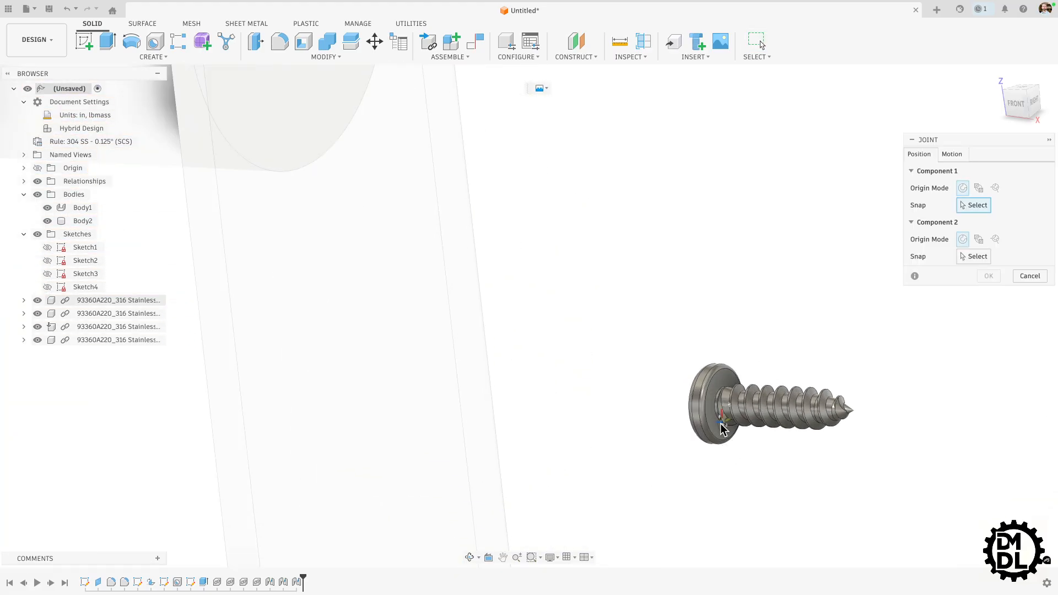
{"action": "scroll", "coordinate": [719, 421], "scroll_direction": "up", "scroll_amount": 5}
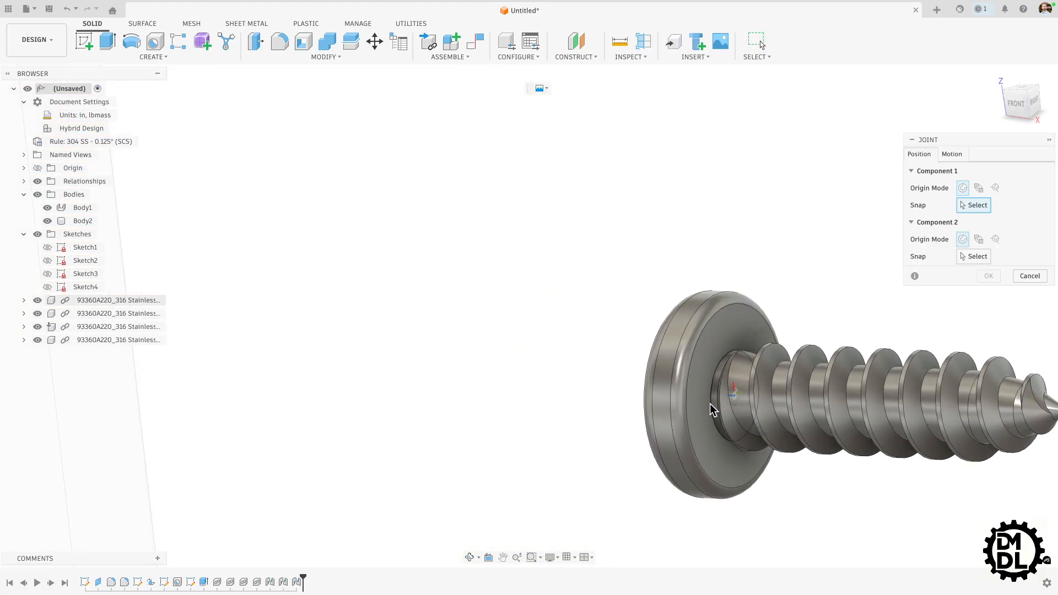
{"action": "left_click", "coordinate": [709, 403]}
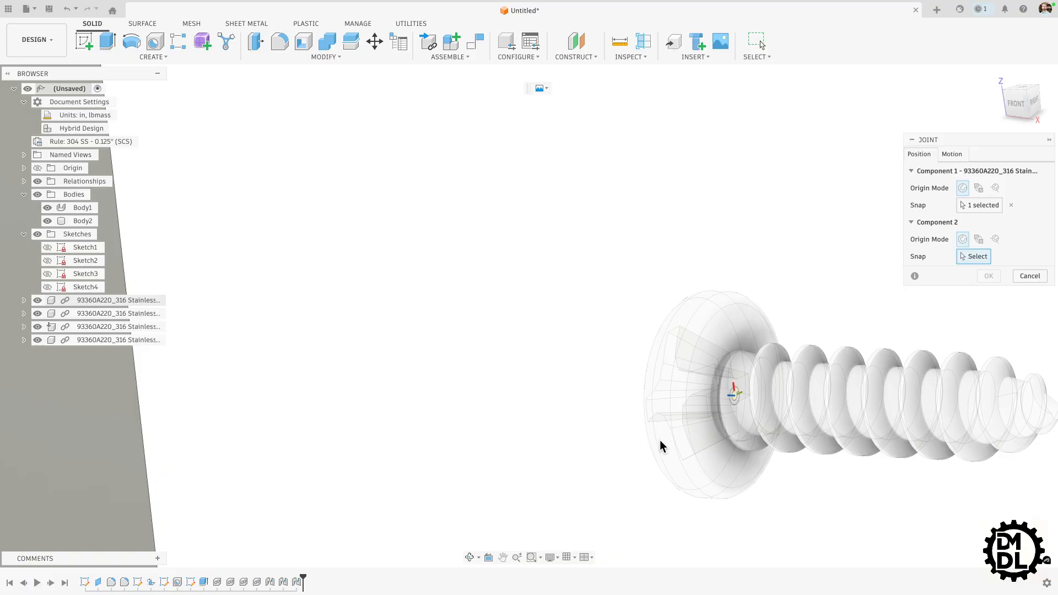
{"action": "scroll", "coordinate": [661, 445], "scroll_direction": "down", "scroll_amount": 5}
{"action": "scroll", "coordinate": [414, 254], "scroll_direction": "up", "scroll_amount": 5}
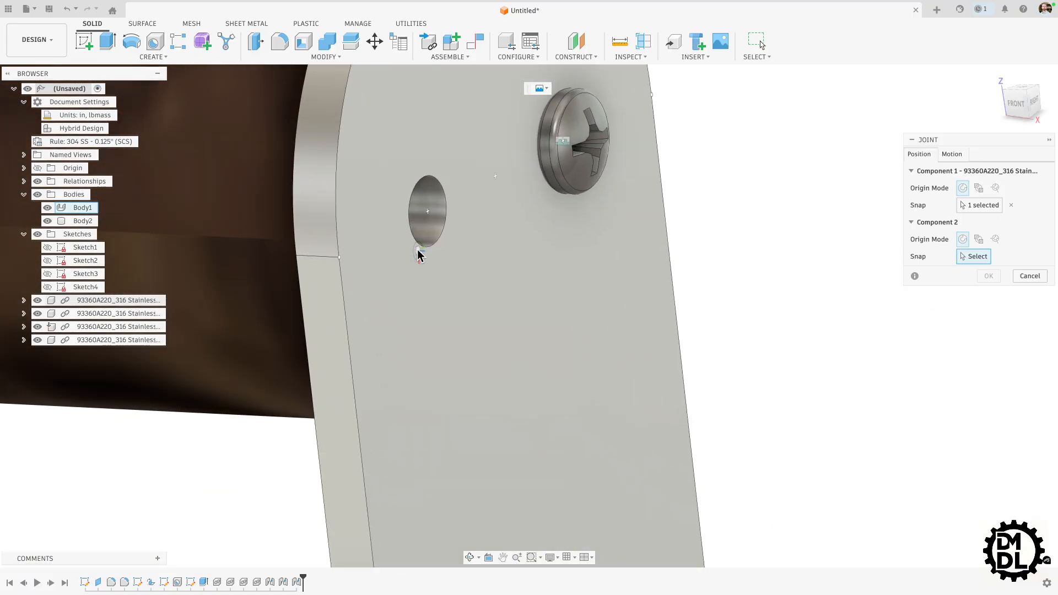
{"action": "left_click", "coordinate": [419, 253]}
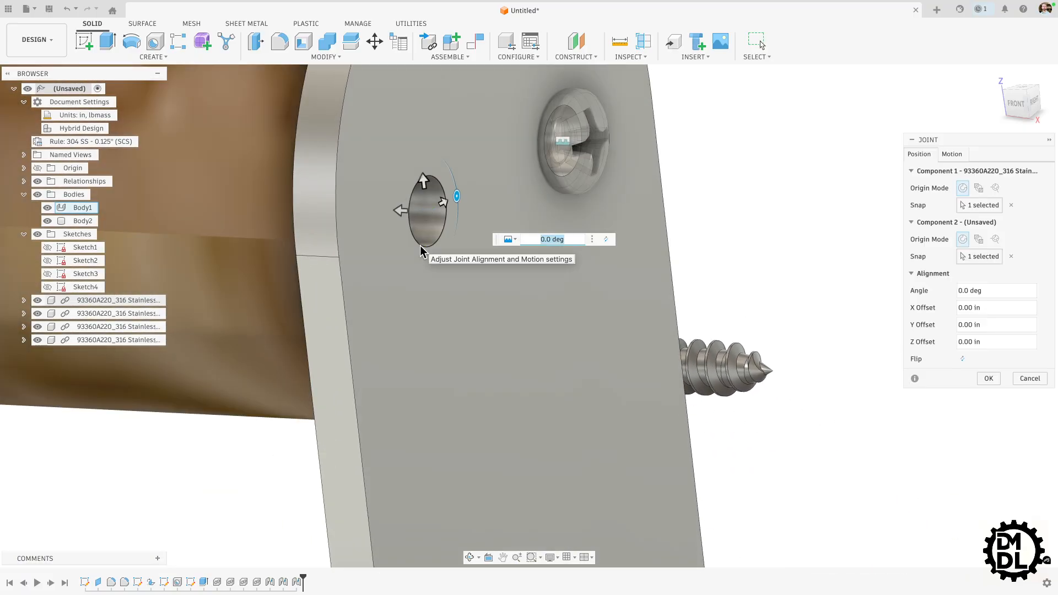
{"action": "left_click", "coordinate": [962, 359]}
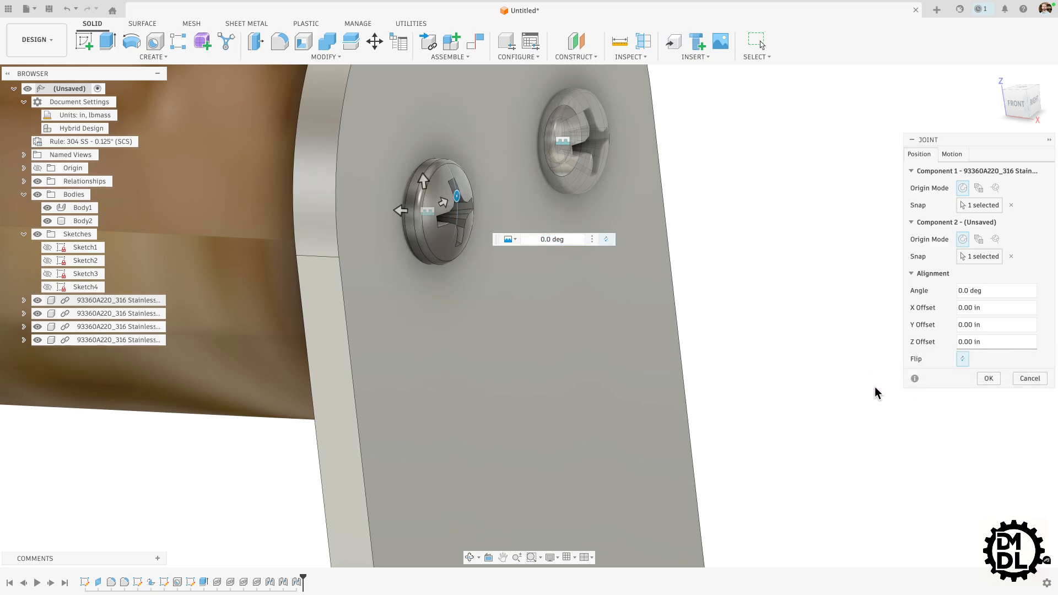
{"action": "left_click", "coordinate": [989, 378]}
Step: Turn off the visibility of joints in the display settings to hide the joint glyphs on the screws
{"action": "scroll", "coordinate": [762, 365], "scroll_direction": "down", "scroll_amount": 10}
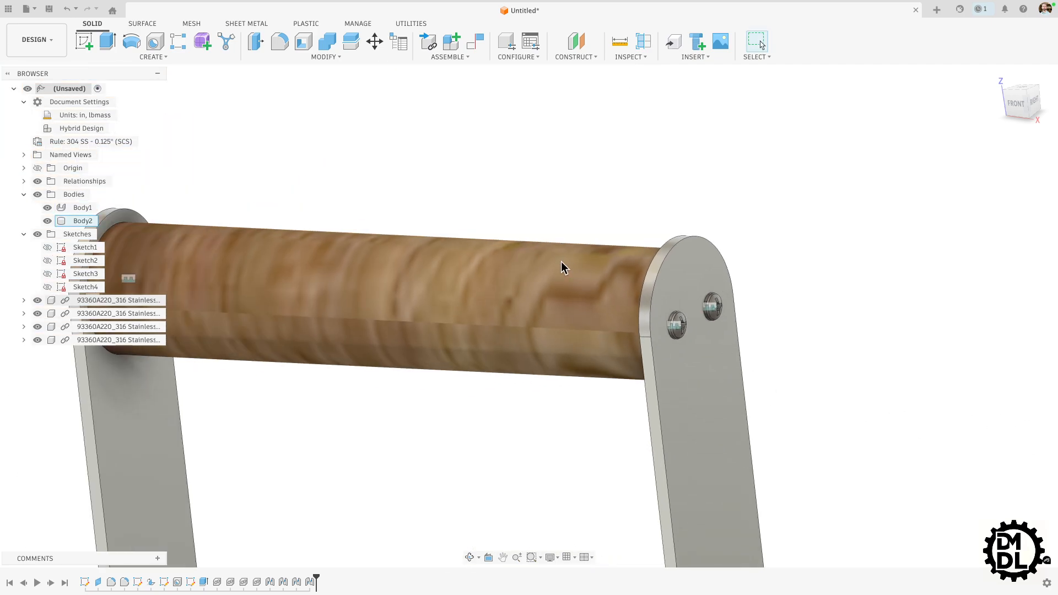
{"action": "middle_click_drag", "start_coordinate": [558, 280], "coordinate": [522, 276], "text": "shift"}
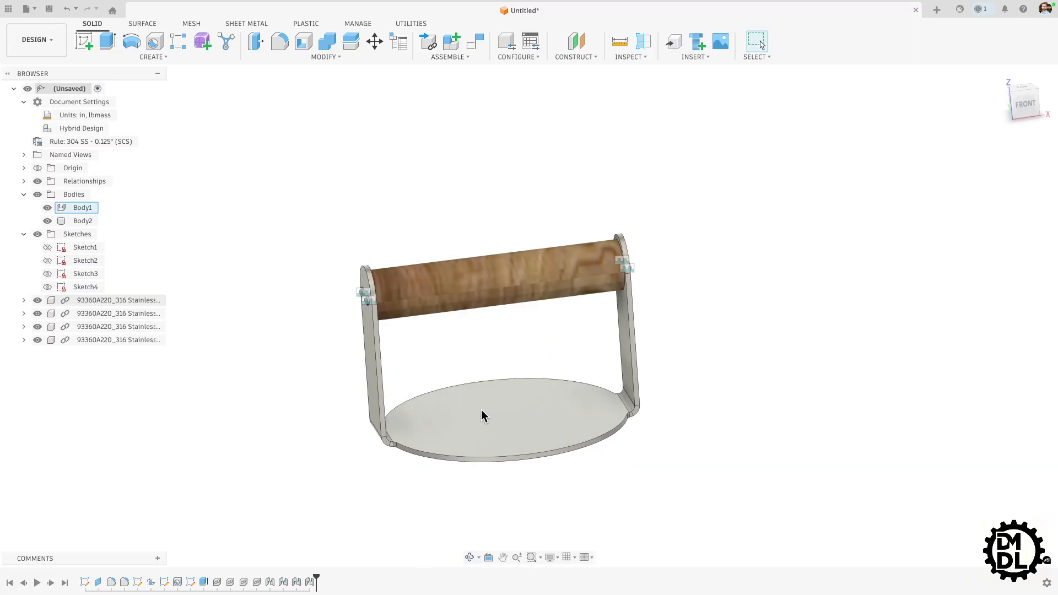
{"action": "middle_click_drag", "start_coordinate": [462, 409], "coordinate": [487, 401], "text": "shift"}
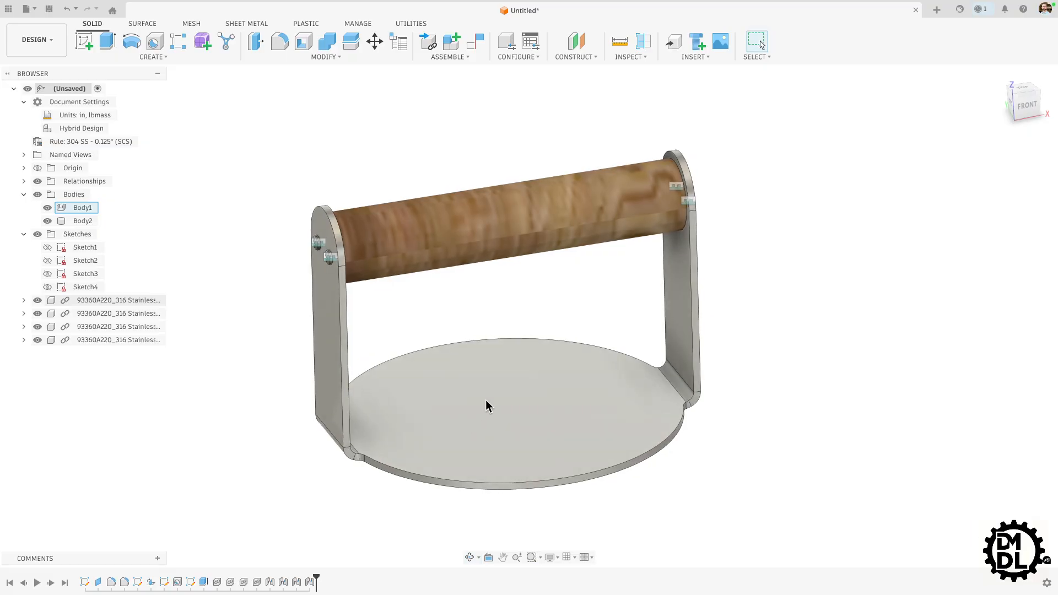
{"action": "middle_click_drag", "start_coordinate": [615, 374], "coordinate": [576, 502], "text": "shift"}
{"action": "scroll", "coordinate": [376, 309], "scroll_direction": "up", "scroll_amount": 5}
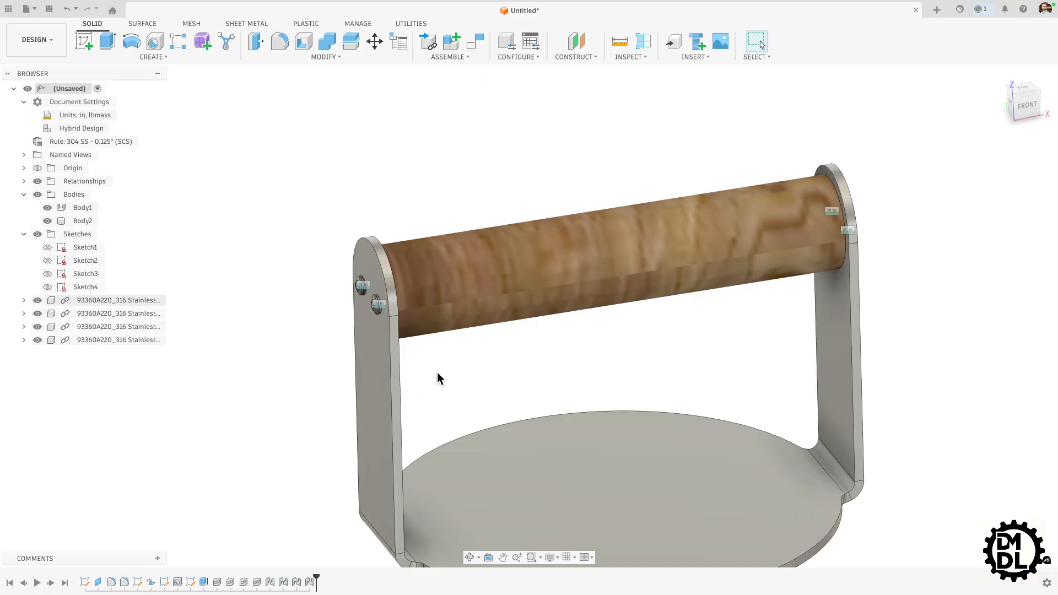
{"action": "left_click", "coordinate": [556, 561]}
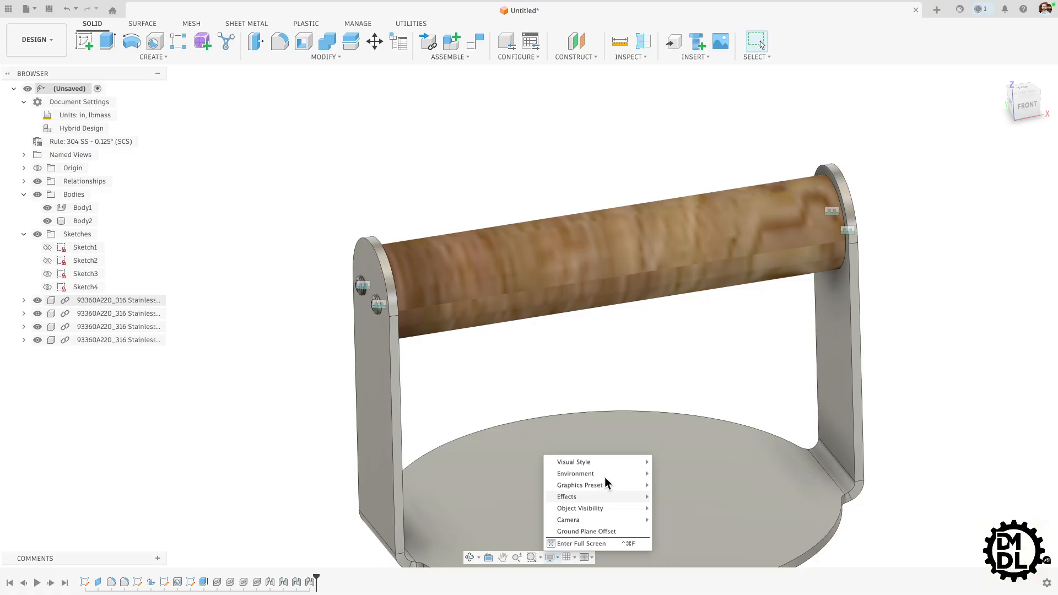
{"action": "mouse_move", "coordinate": [601, 511]}
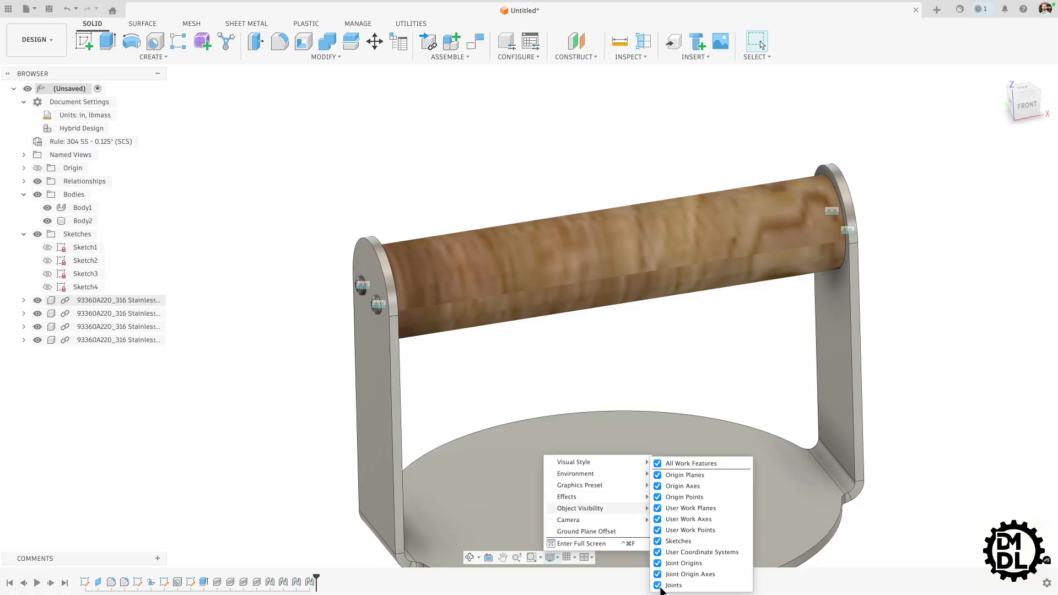
{"action": "left_click", "coordinate": [656, 353]}
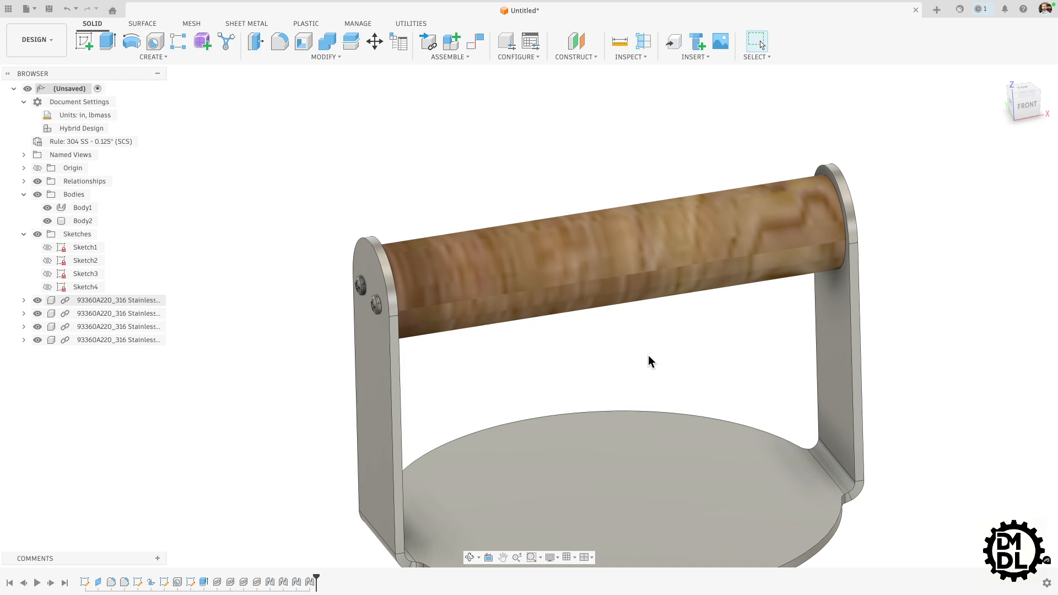
Step: Switch to the Render workspace and run an in-canvas render to preview the assembled press with its materials
{"action": "scroll", "coordinate": [648, 358], "scroll_direction": "down", "scroll_amount": 5}
{"action": "middle_click_drag", "start_coordinate": [648, 373], "coordinate": [677, 368], "text": "shift"}
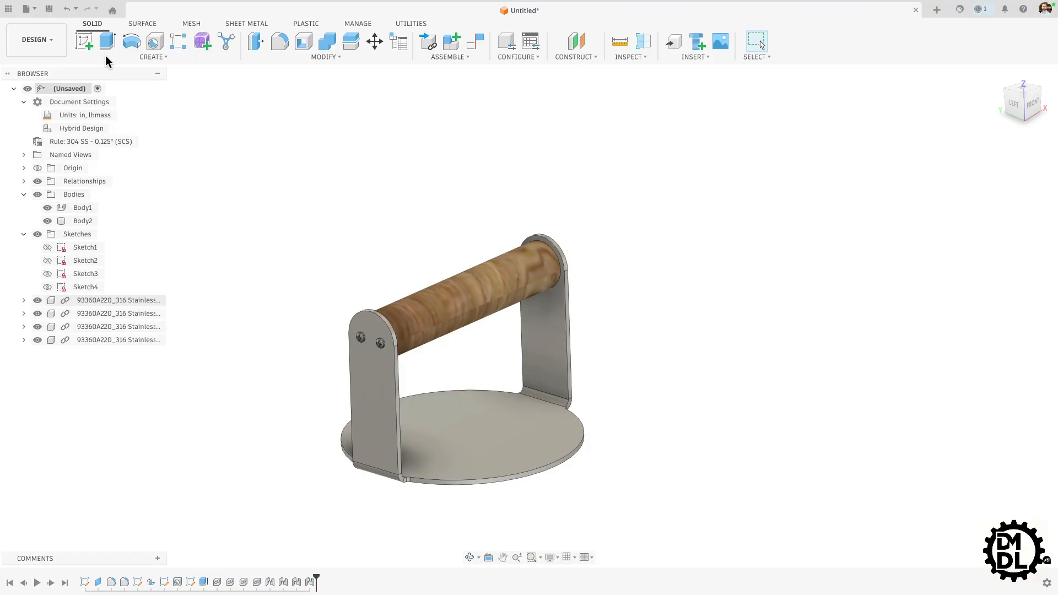
{"action": "left_click", "coordinate": [42, 47]}
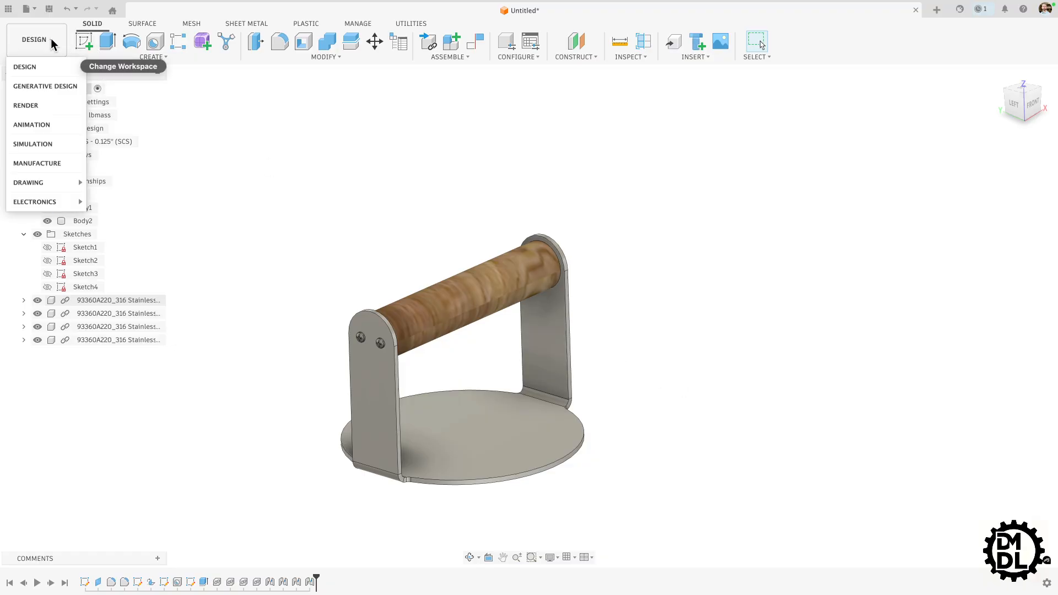
{"action": "left_click", "coordinate": [30, 106]}
{"action": "scroll", "coordinate": [480, 371], "scroll_direction": "up", "scroll_amount": 3}
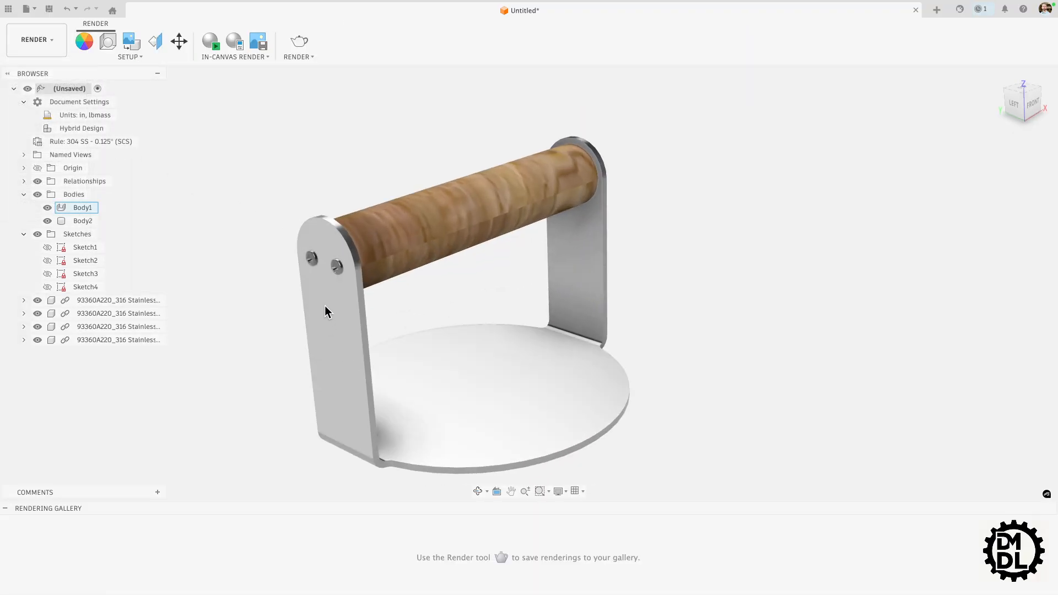
{"action": "left_click", "coordinate": [217, 43]}
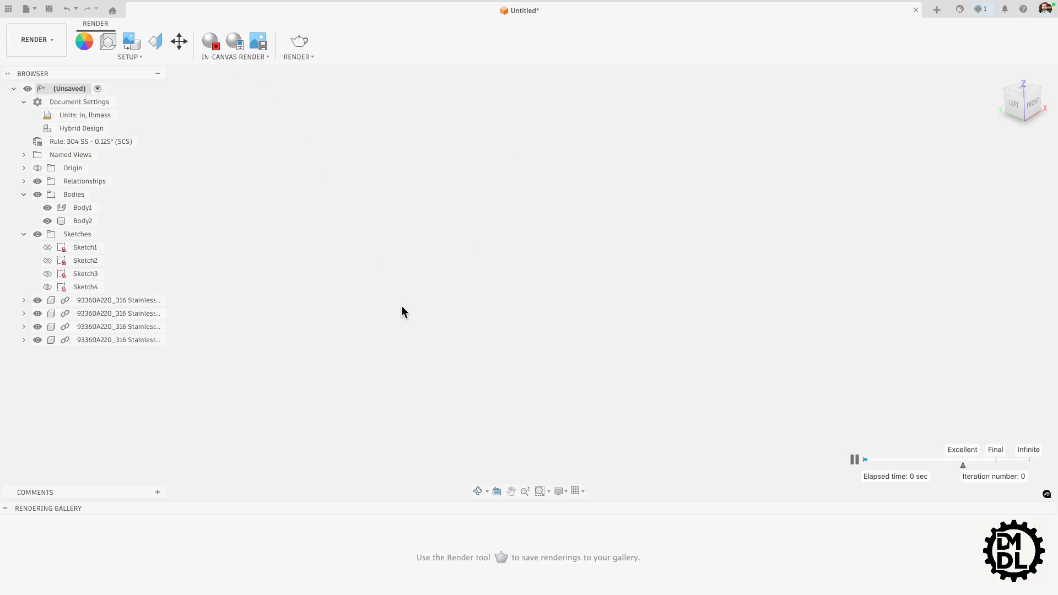
{"action": "scroll", "coordinate": [417, 378], "scroll_direction": "down", "scroll_amount": 3}
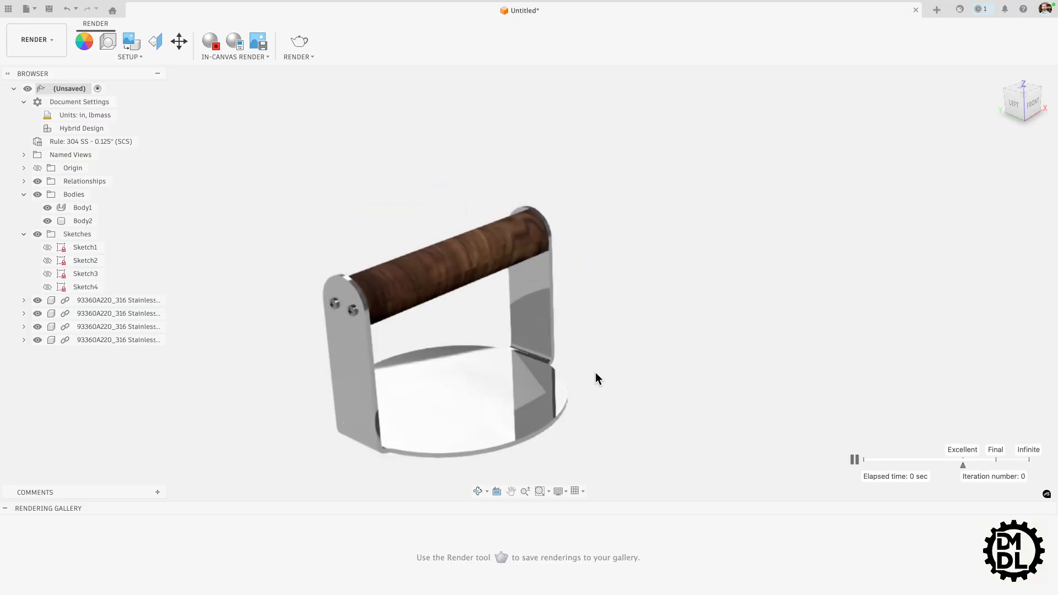
{"action": "mouse_move", "coordinate": [623, 354]}
{"action": "middle_mouse_down", "text": "shift"}
{"action": "mouse_move", "coordinate": [626, 337]}
{"action": "mouse_move", "coordinate": [515, 350]}
{"action": "mouse_move", "coordinate": [505, 331]}
{"action": "mouse_move", "coordinate": [564, 345]}
{"action": "mouse_move", "coordinate": [576, 382]}
{"action": "mouse_move", "coordinate": [570, 320]}
{"action": "mouse_move", "coordinate": [626, 347]}
{"action": "mouse_move", "coordinate": [633, 325]}
{"action": "mouse_move", "coordinate": [623, 345]}
{"action": "middle_mouse_up", "text": "shift"}
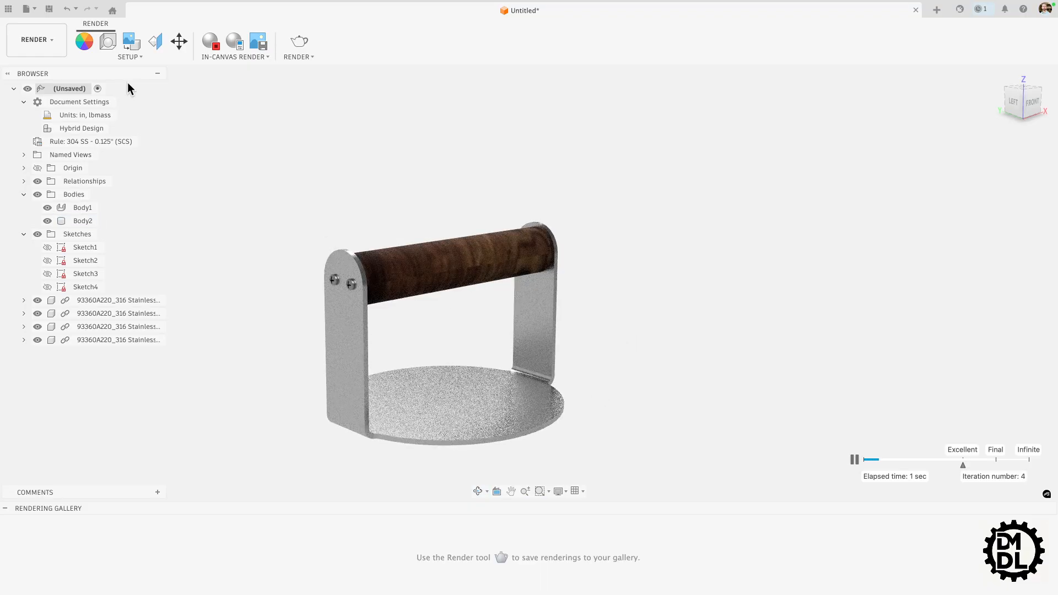
Step: Return to the Design workspace and view the whole press from the front at a slight angle
{"action": "left_click", "coordinate": [42, 37]}
{"action": "left_click", "coordinate": [38, 67]}
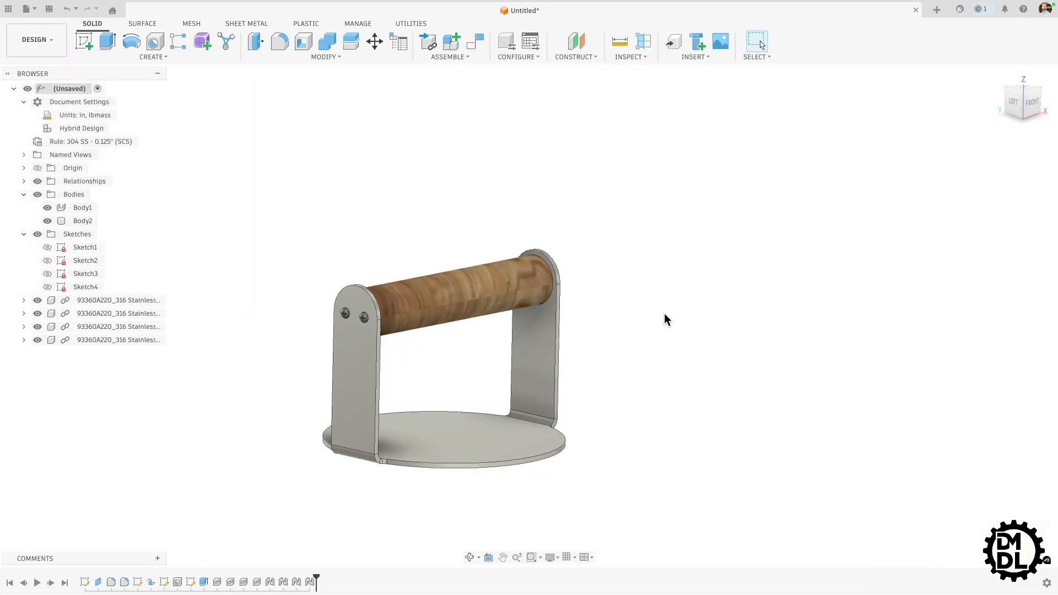
{"action": "scroll", "coordinate": [604, 338], "scroll_direction": "up", "scroll_amount": 3}
{"action": "middle_click_drag", "start_coordinate": [605, 338], "coordinate": [627, 345], "text": "shift"}
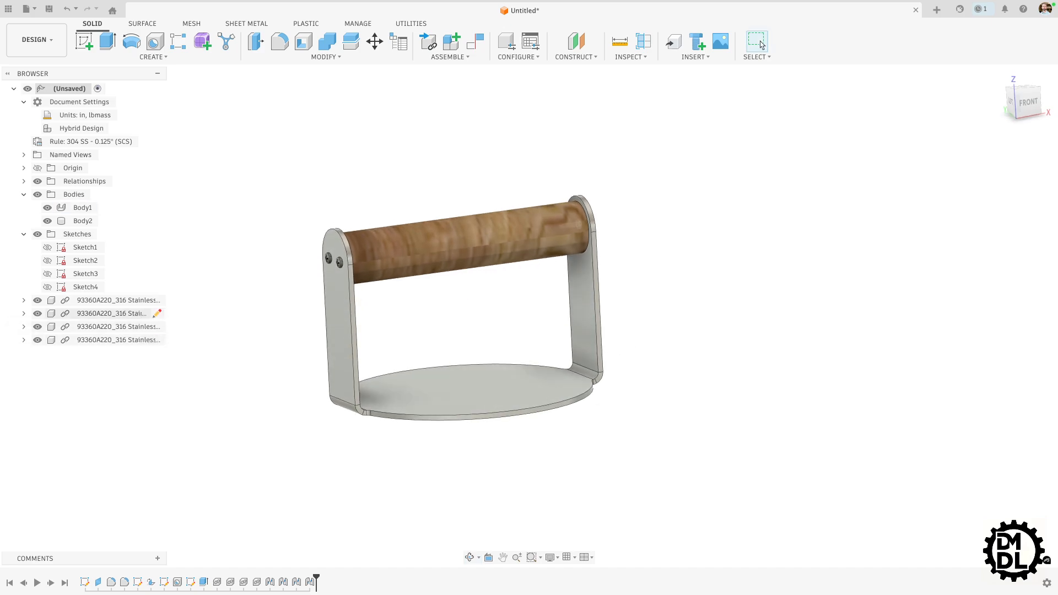